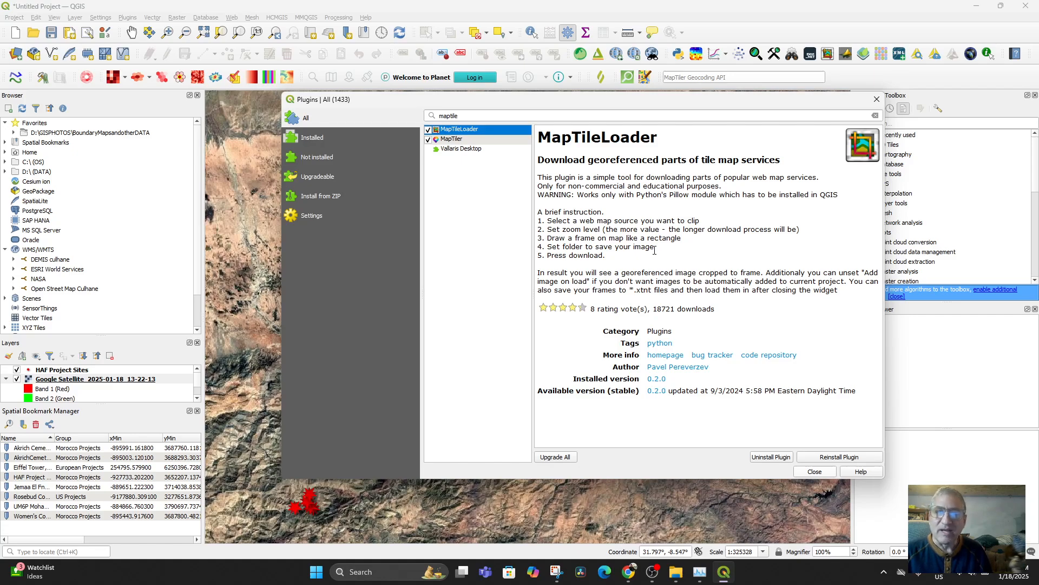
# Step: Search the plugin repository for Cesium, reinstall the Cesium ion plugin and close the plugin manager
pyautogui.click(474, 116)
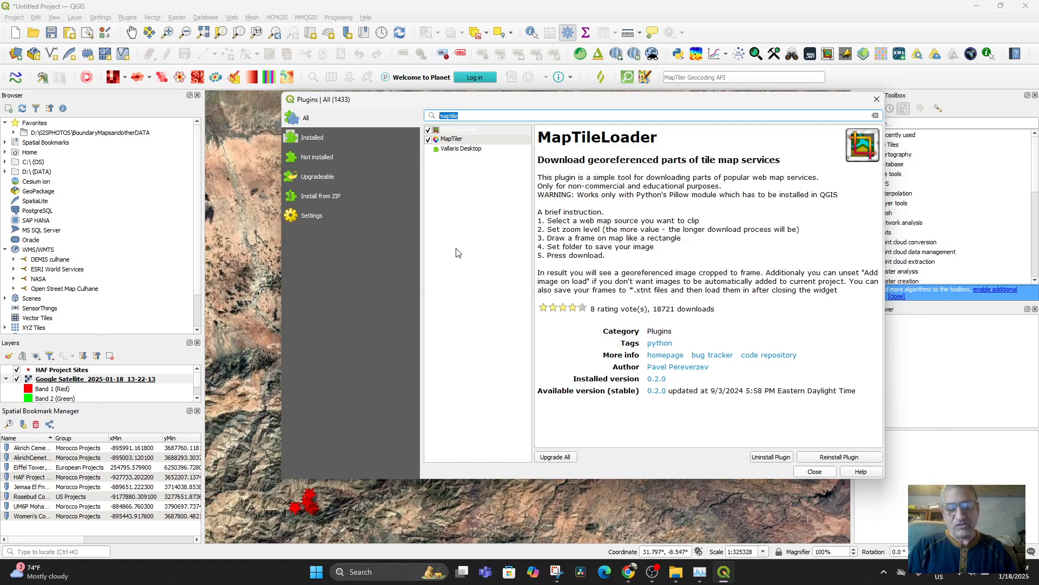
pyautogui.write('Ceso')
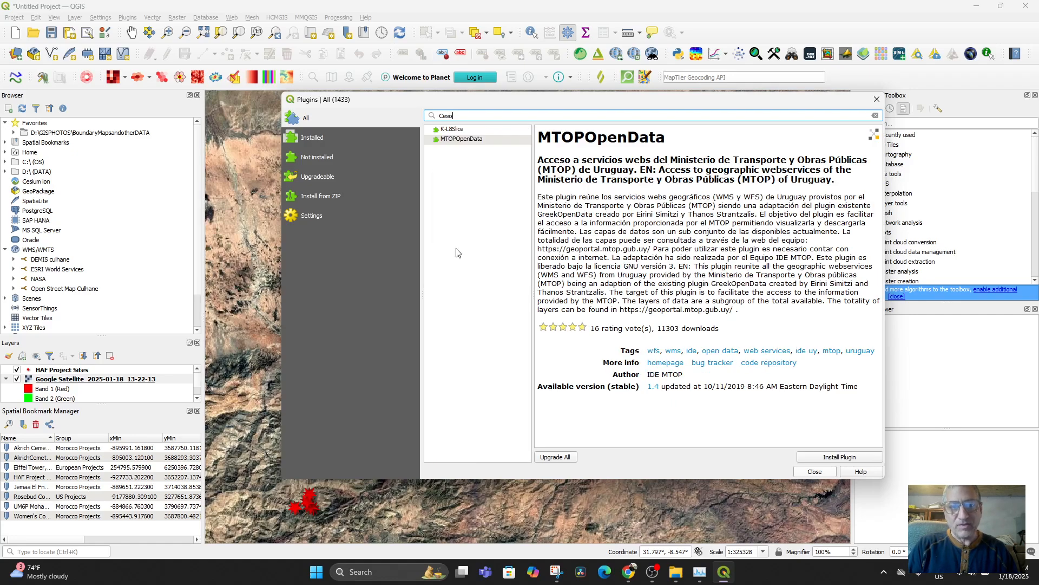
pyautogui.press('BackSpace')
pyautogui.write('ium')
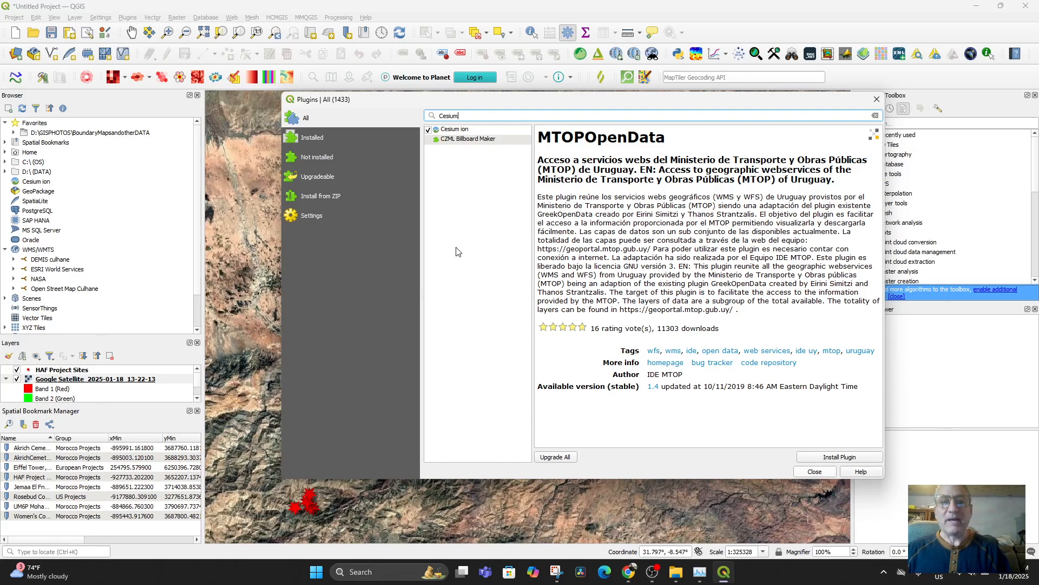
pyautogui.click(460, 131)
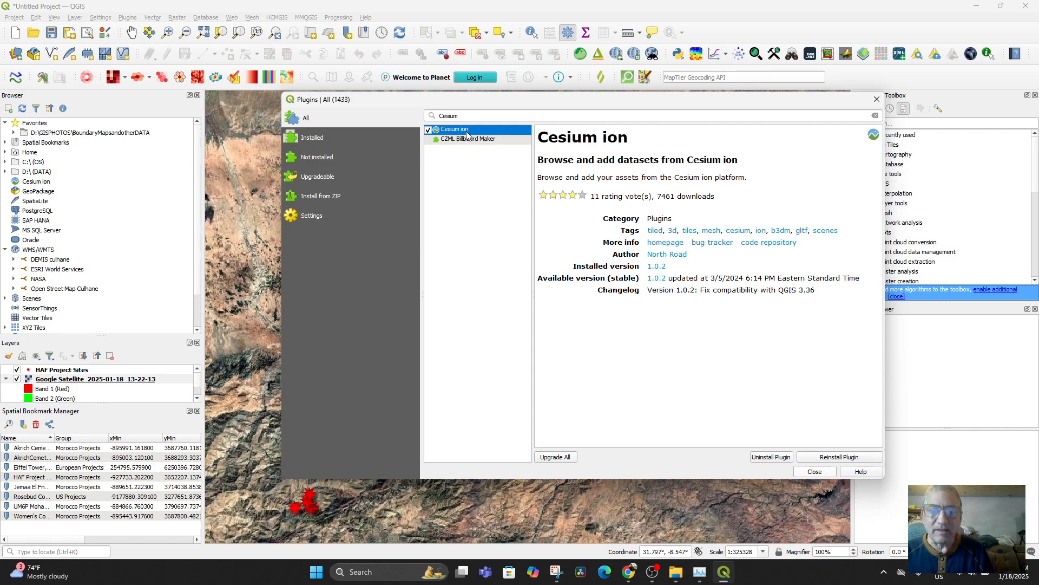
pyautogui.click(849, 459)
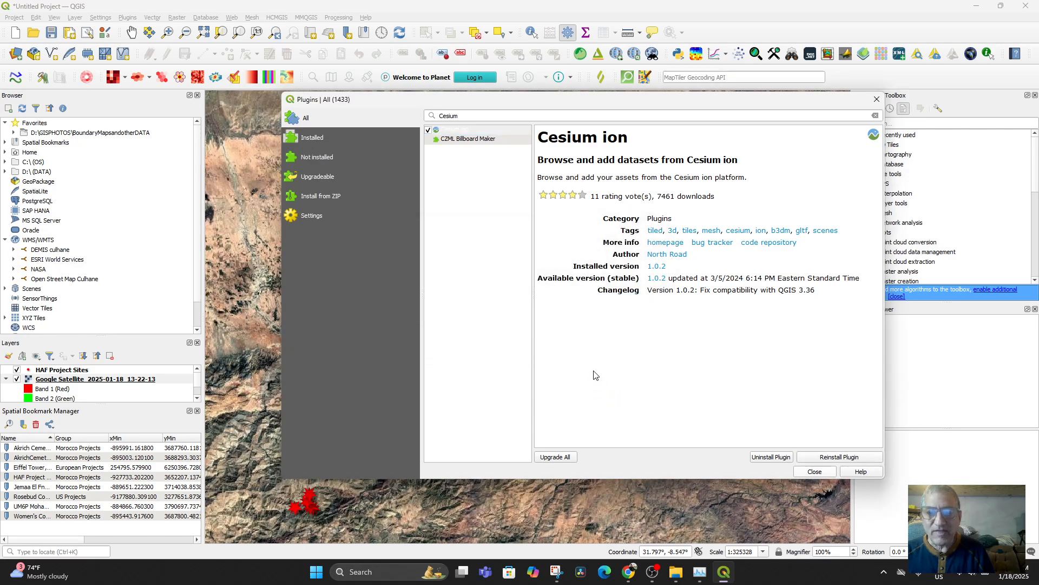
pyautogui.click(814, 472)
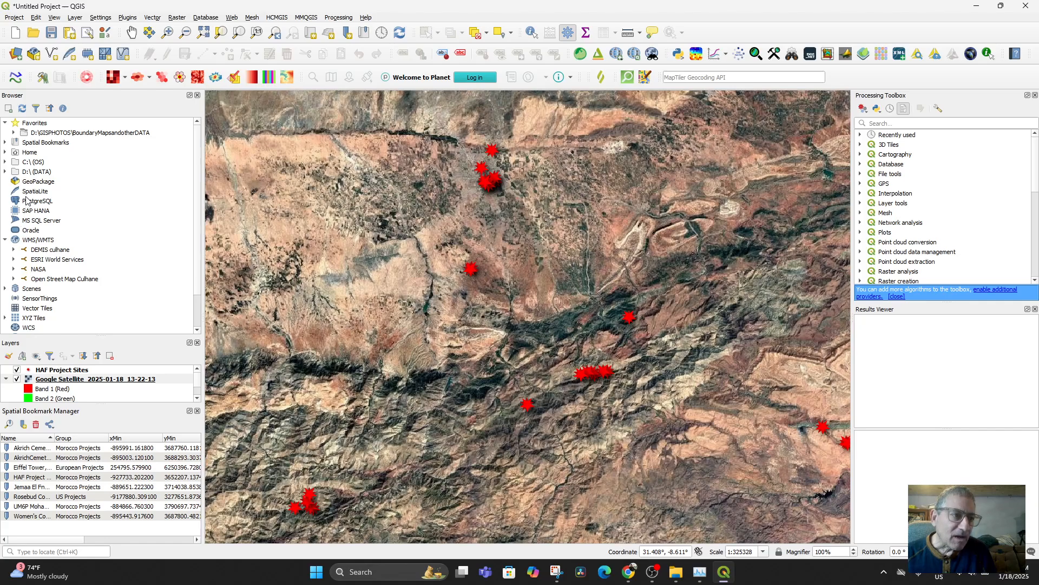
# Step: Connect to Cesium ion from the data browser and allow QGIS the requested asset and token permissions
pyautogui.scroll(-2, 49, 254)
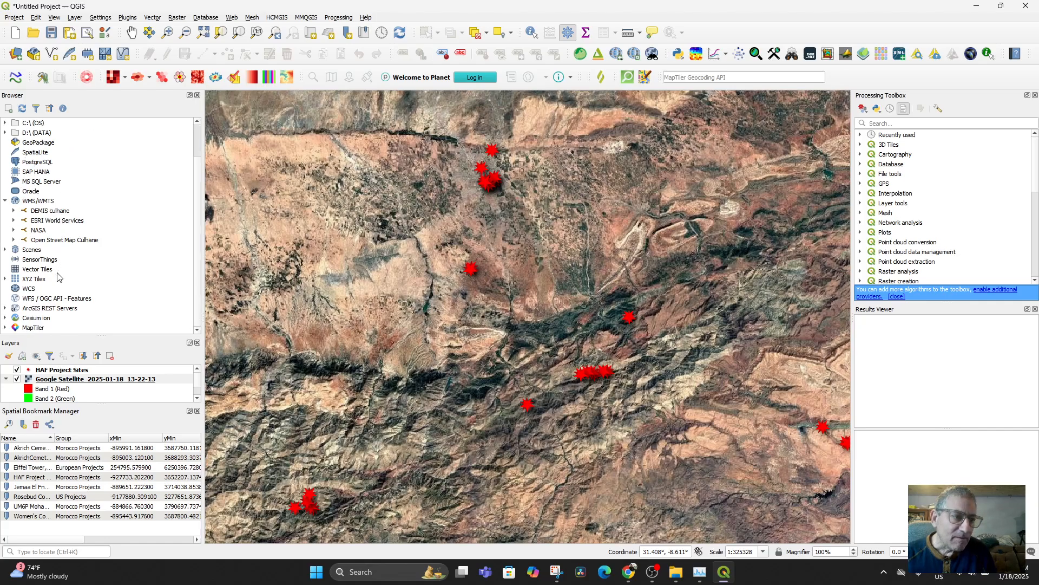
pyautogui.scroll(2, 46, 298)
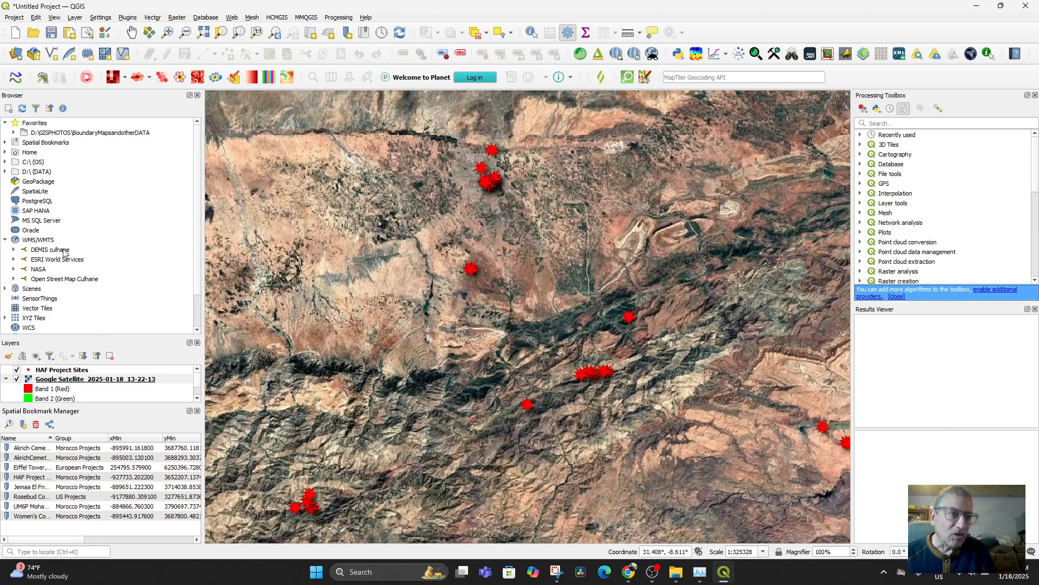
pyautogui.scroll(-2, 81, 208)
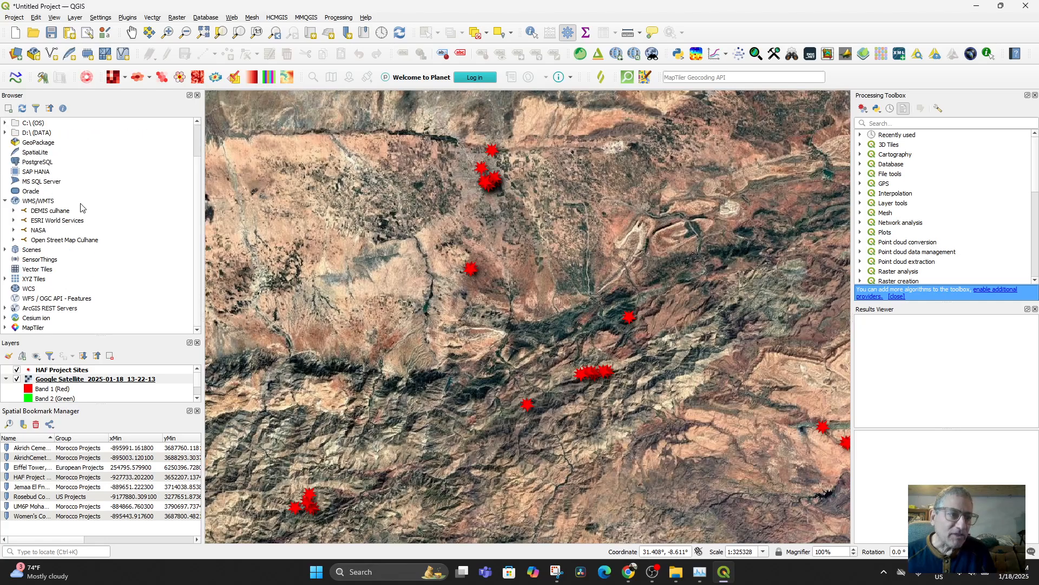
pyautogui.click(5, 319)
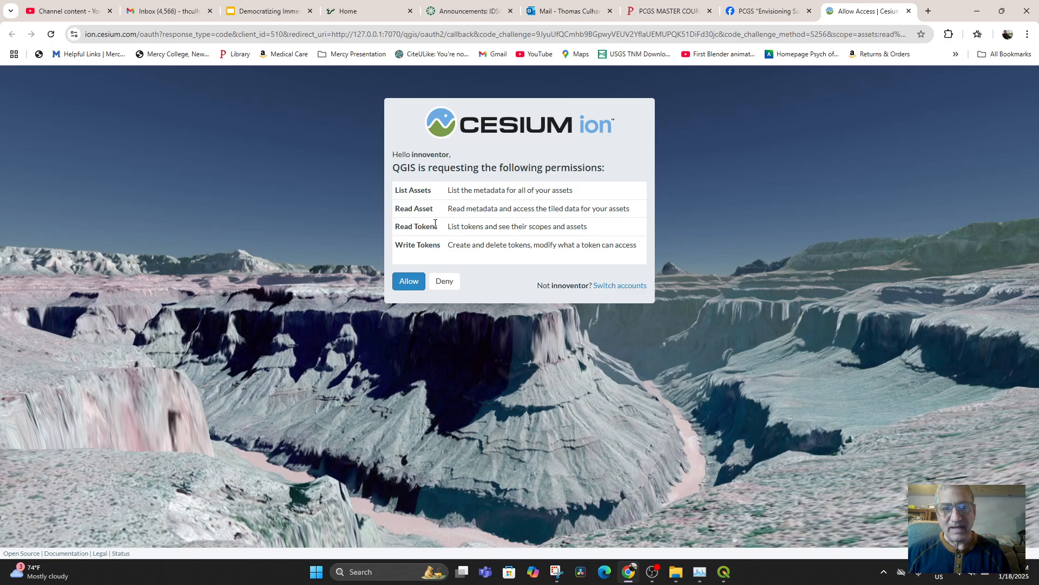
pyautogui.click(403, 282)
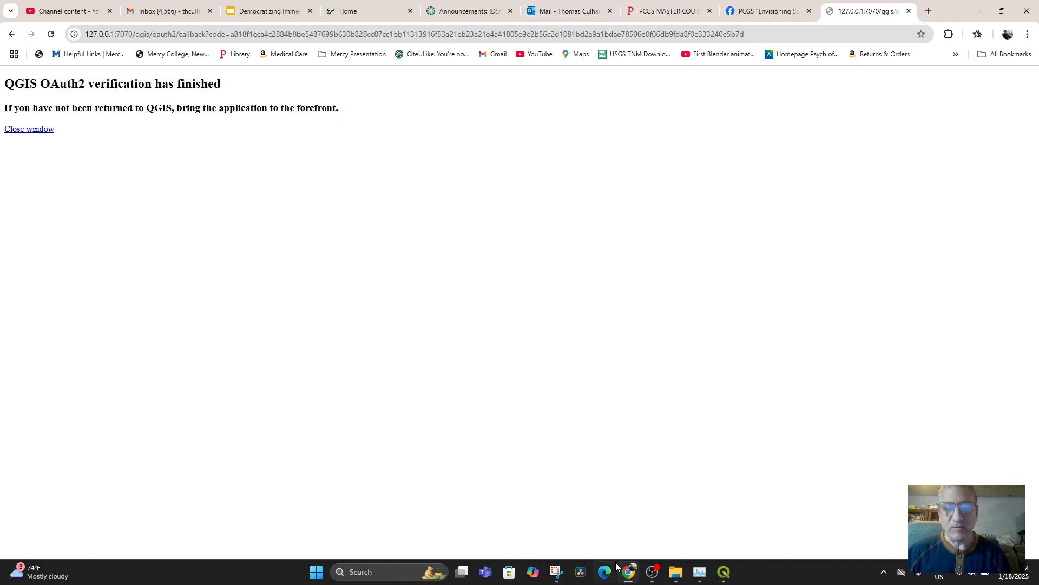
# Step: Switch back to QGIS and look through the datasets listed under Cesium ion
pyautogui.click(723, 574)
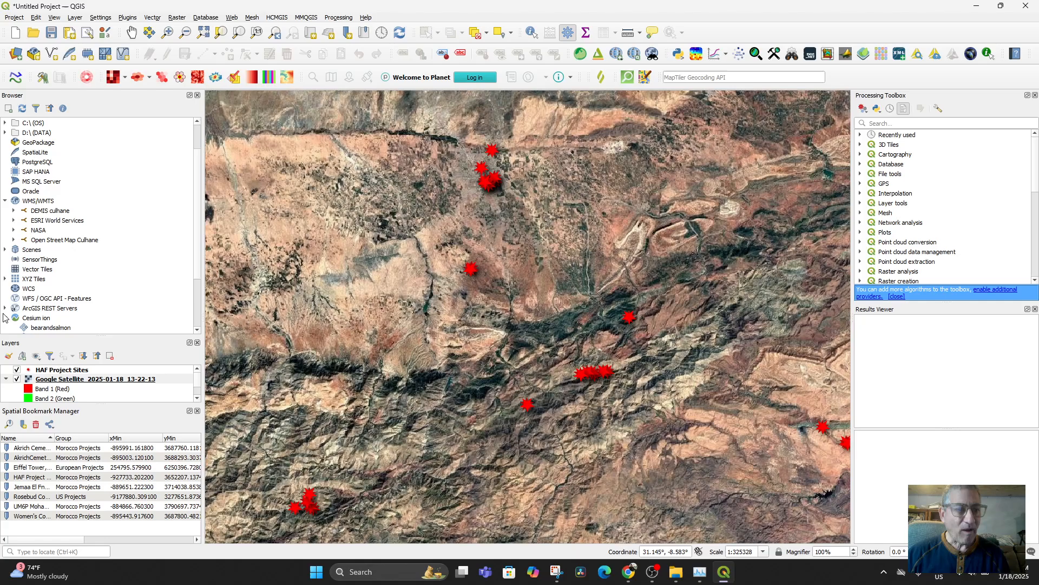
pyautogui.scroll(-2, 54, 321)
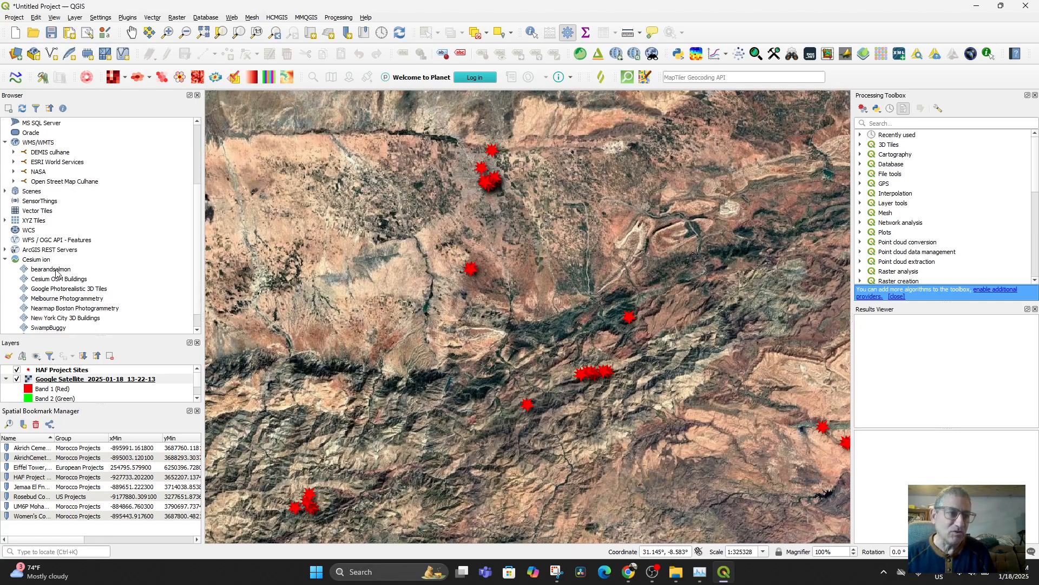
pyautogui.scroll(-1, 56, 272)
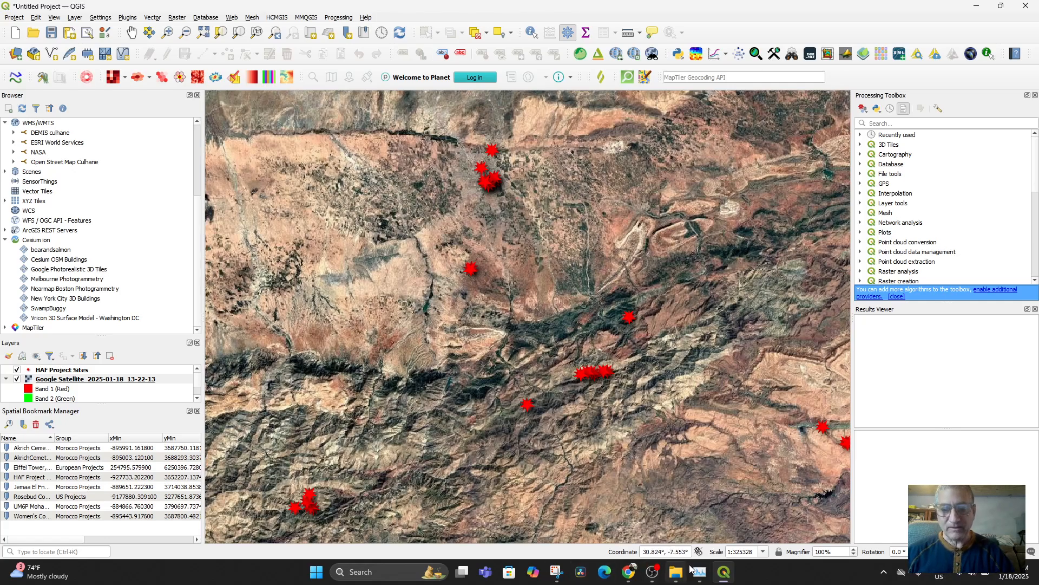
# Step: Switch to Chrome, reach Cesium ion through cesium.com/about in a new tab, and open the favorite-labelled Geographical Story Map for editing
pyautogui.click(634, 574)
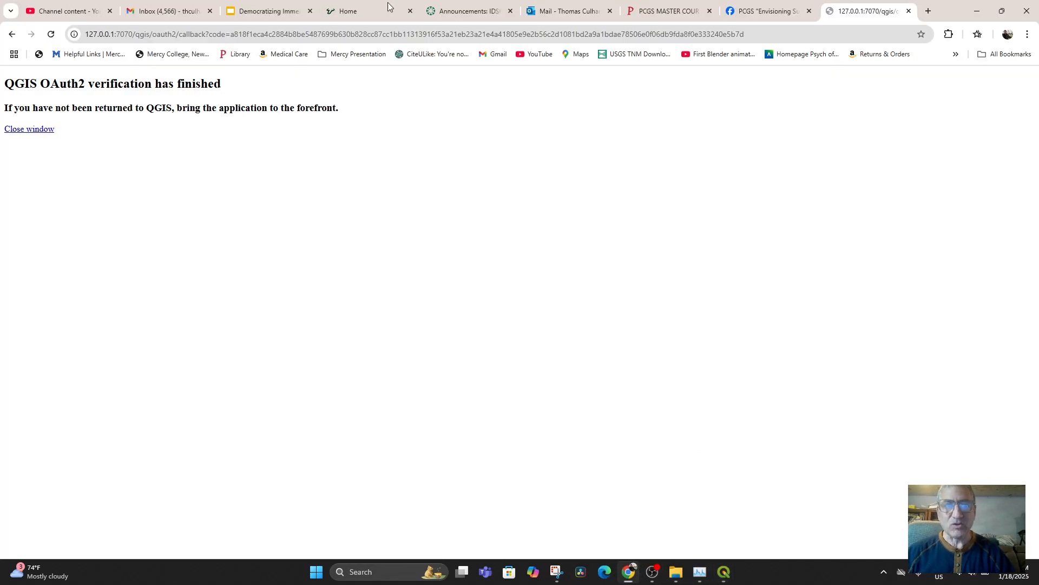
pyautogui.click(928, 11)
pyautogui.write('ces')
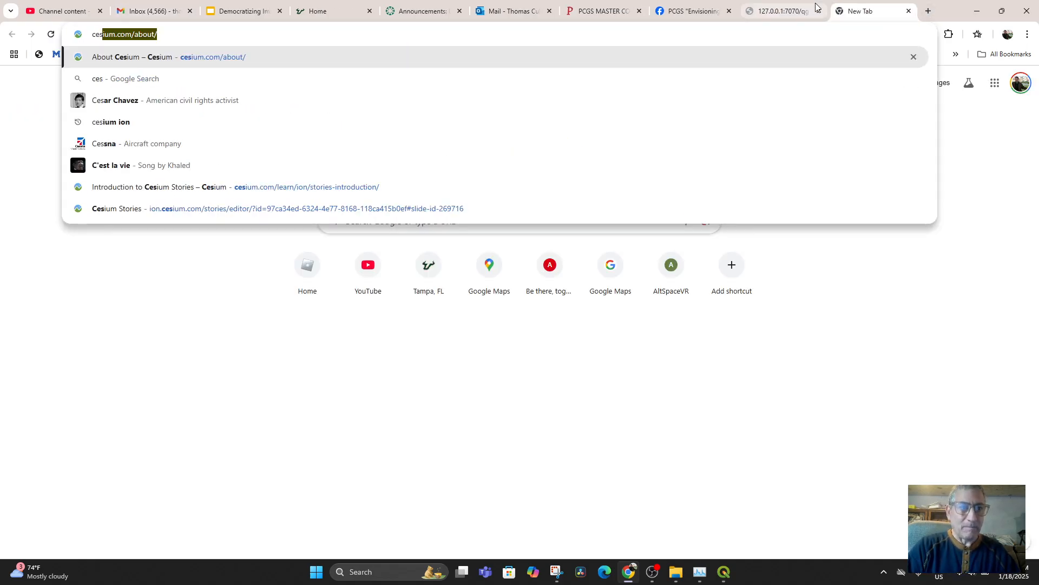
pyautogui.press('Return')
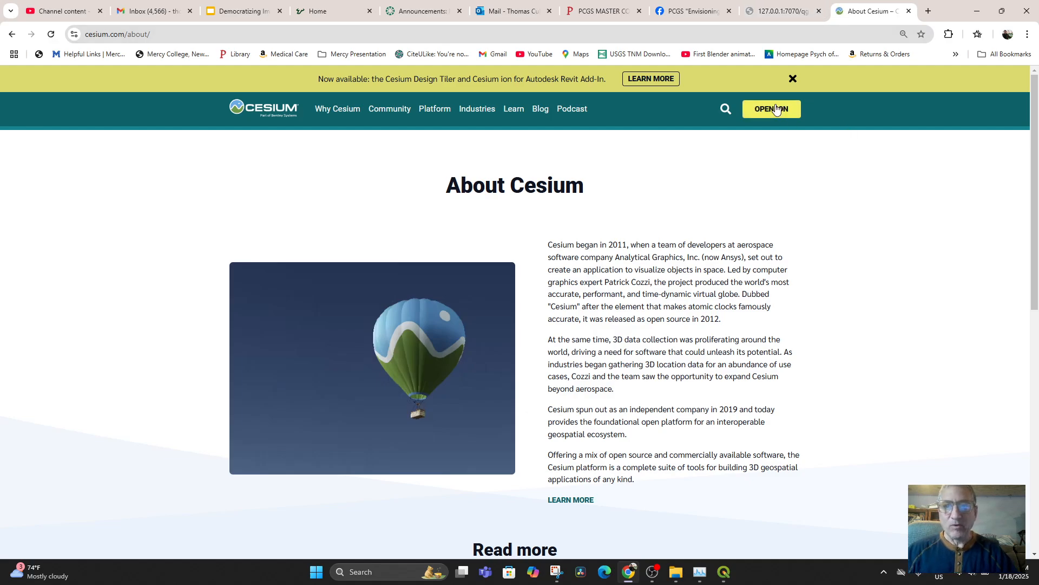
pyautogui.click(774, 107)
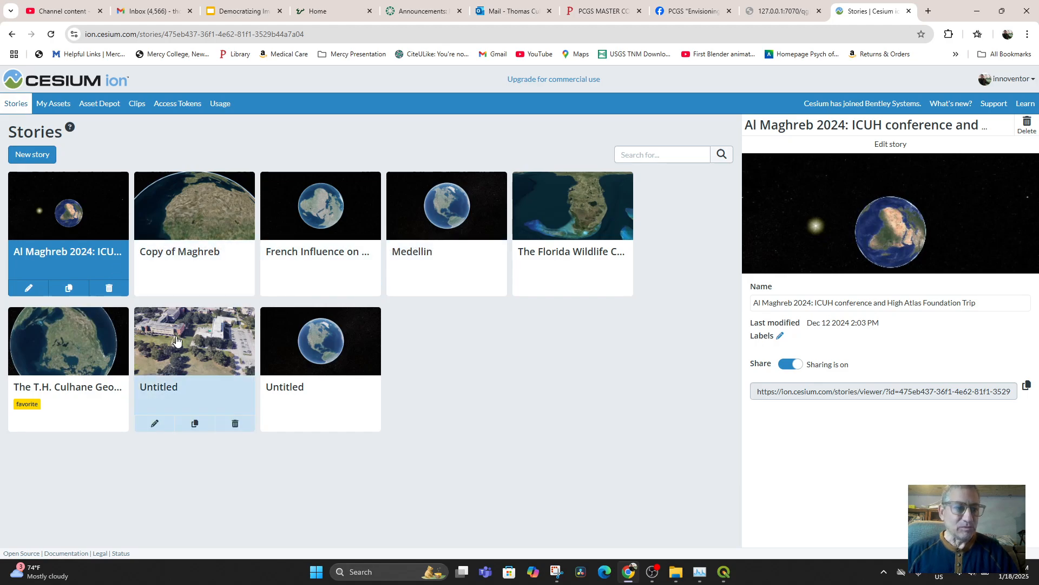
pyautogui.click(80, 374)
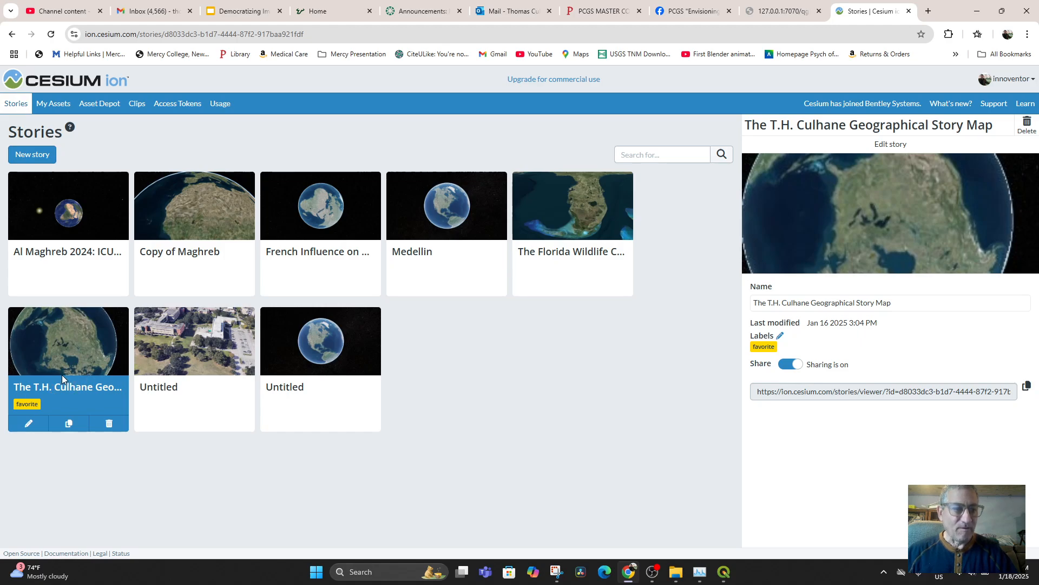
pyautogui.doubleClick(62, 375)
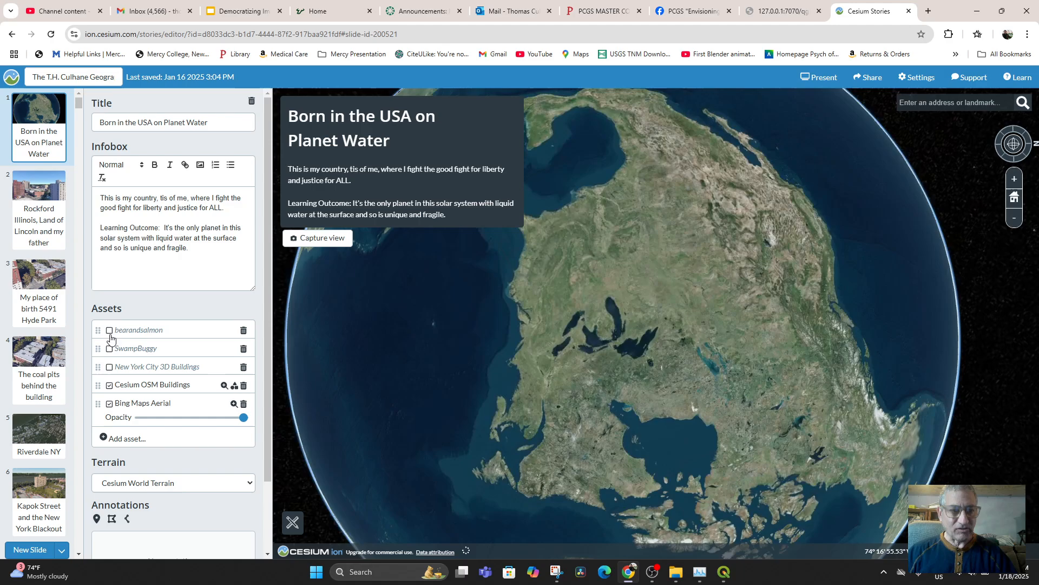
# Step: Enable the bearandsalmon asset on the "Born in the USA on Planet Water" slide, inspect the model up close and return to the slide's view
pyautogui.click(109, 331)
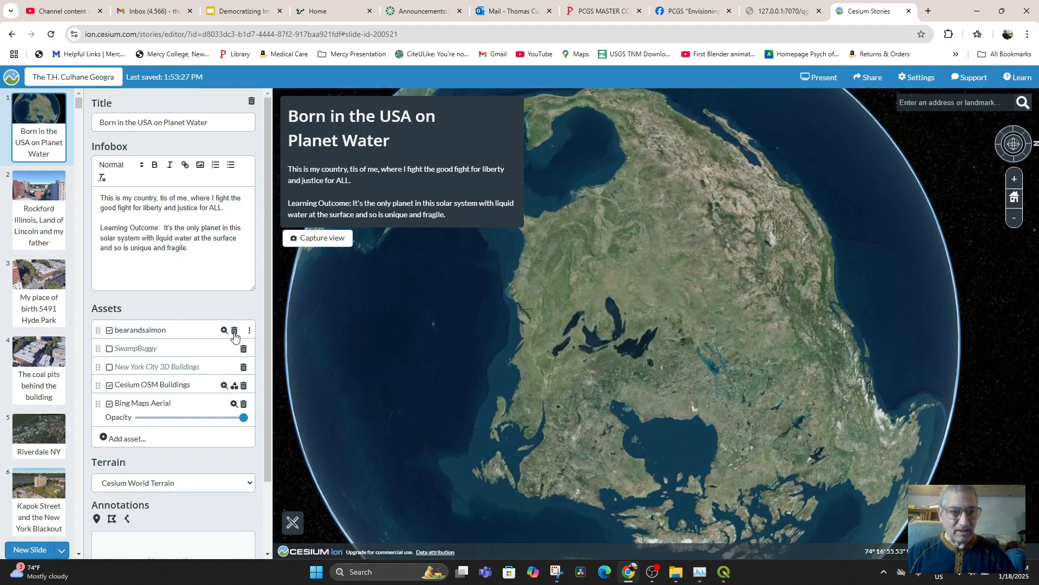
pyautogui.click(224, 331)
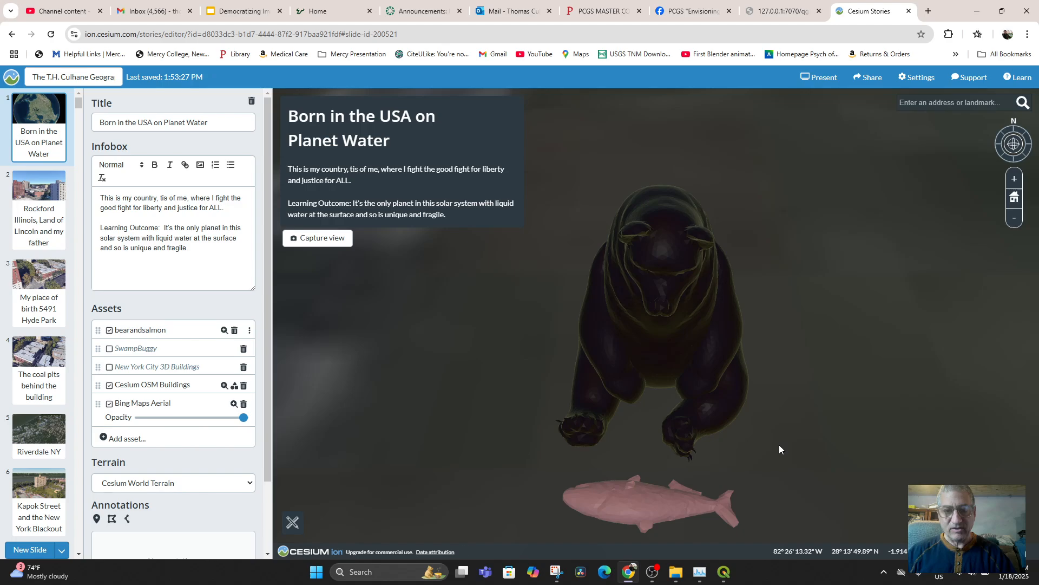
pyautogui.moveTo(780, 473); pyautogui.dragTo(721, 396, button='middle')
pyautogui.scroll(-10, 703, 383)
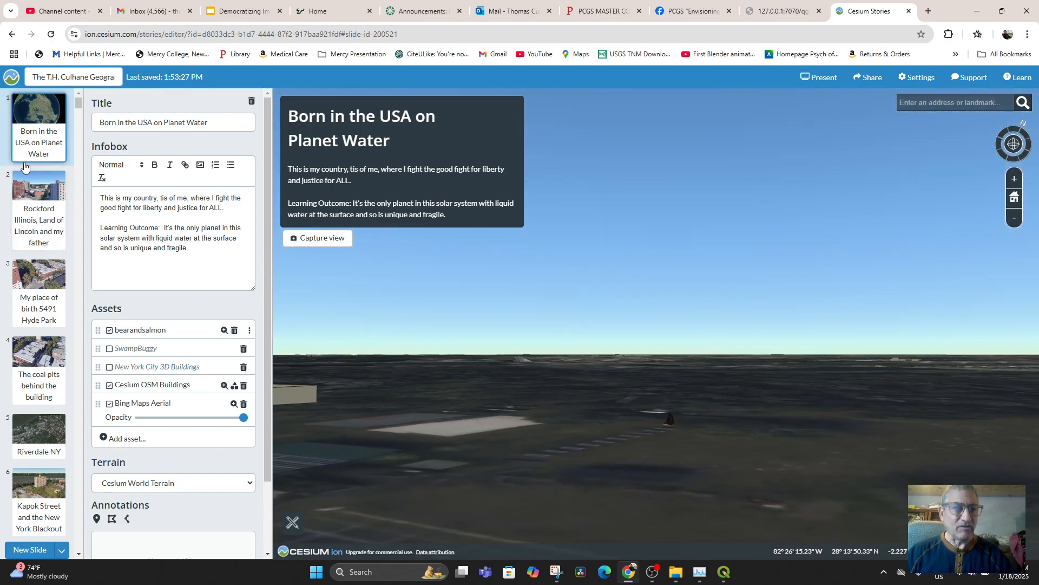
pyautogui.click(24, 186)
pyautogui.click(51, 109)
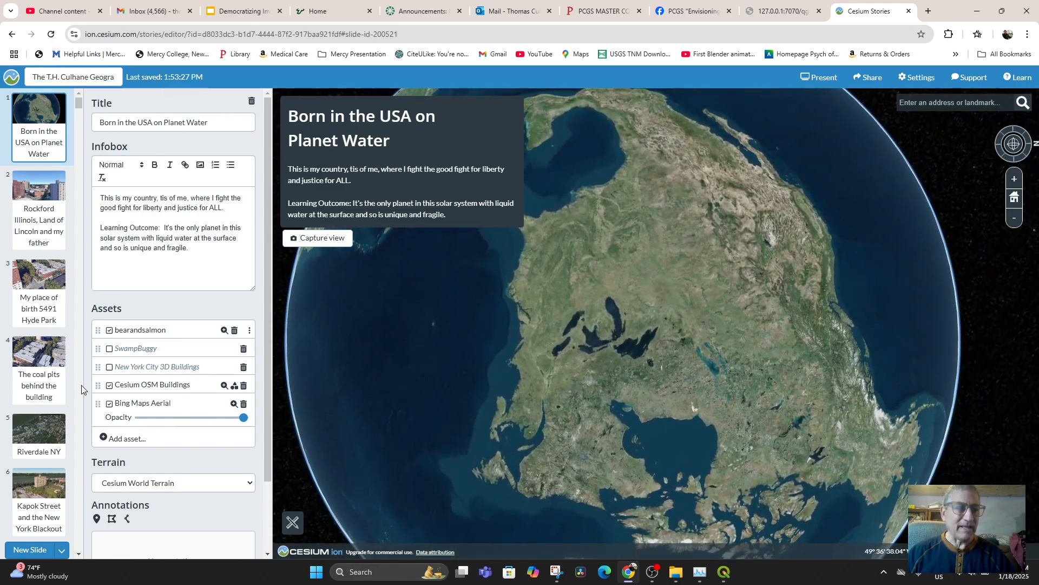
# Step: Enable bearandsalmon on "The Museum of Science and 'Interesting'" slide, fly to its location to look for the model, and disable the asset again
pyautogui.scroll(-6, 40, 364)
pyautogui.click(33, 302)
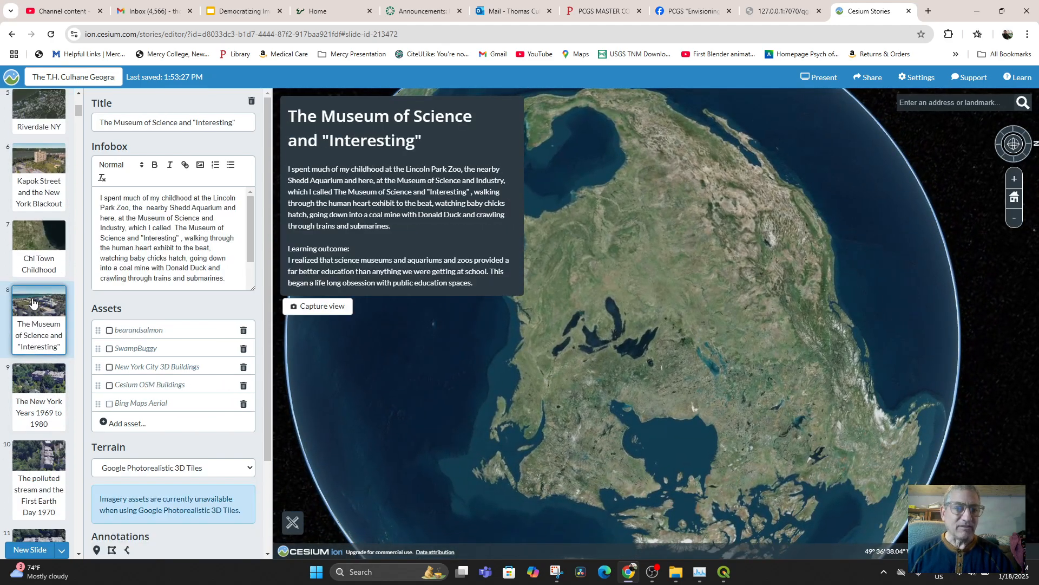
pyautogui.click(109, 330)
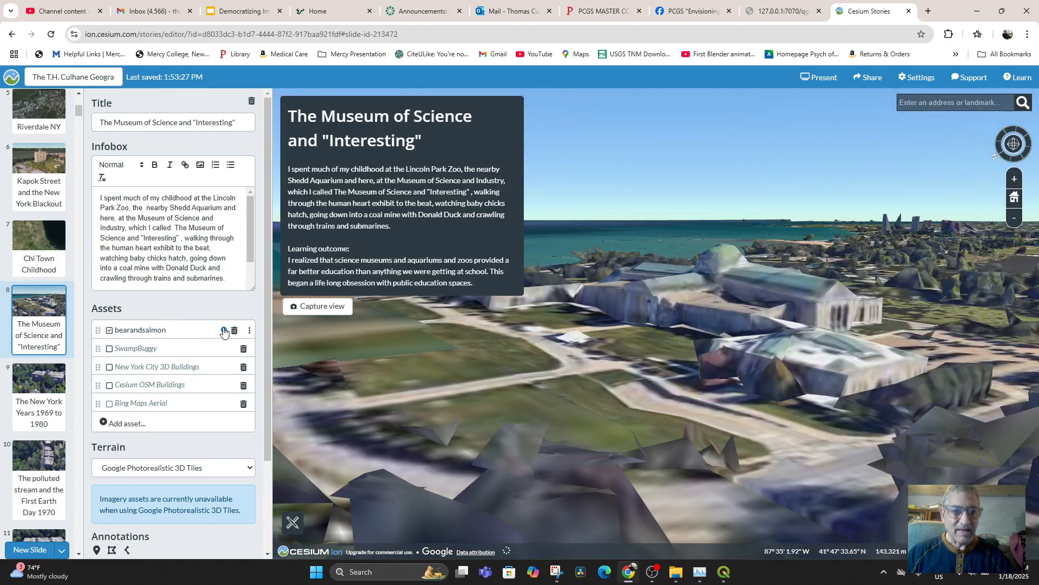
pyautogui.click(224, 331)
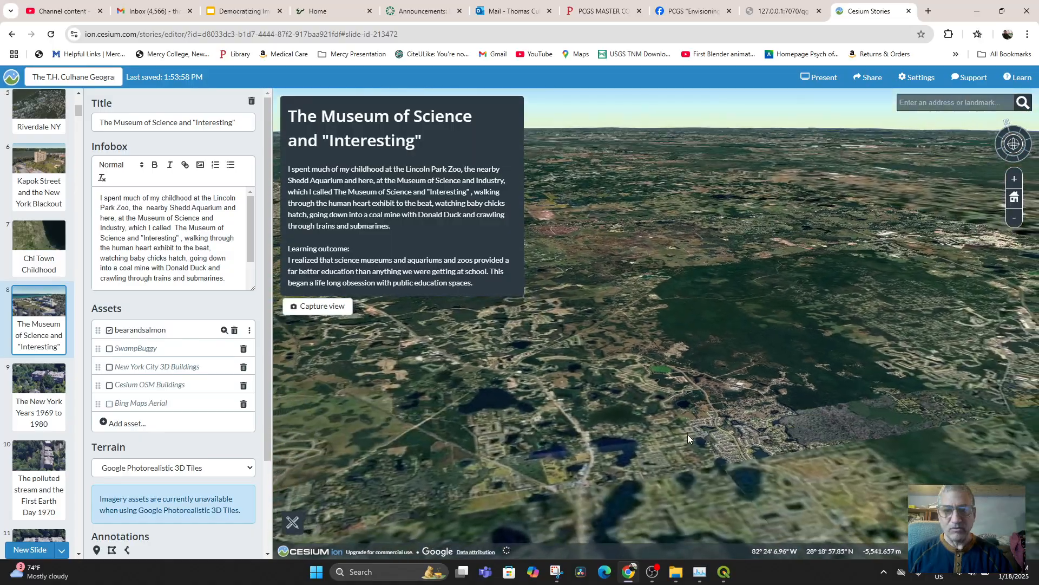
pyautogui.scroll(5, 690, 435)
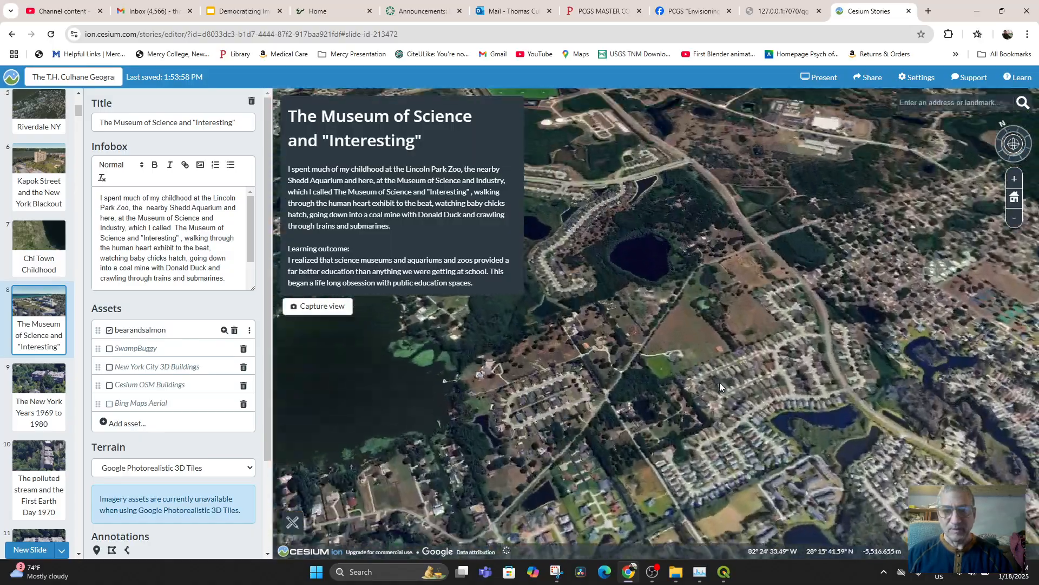
pyautogui.scroll(5, 706, 402)
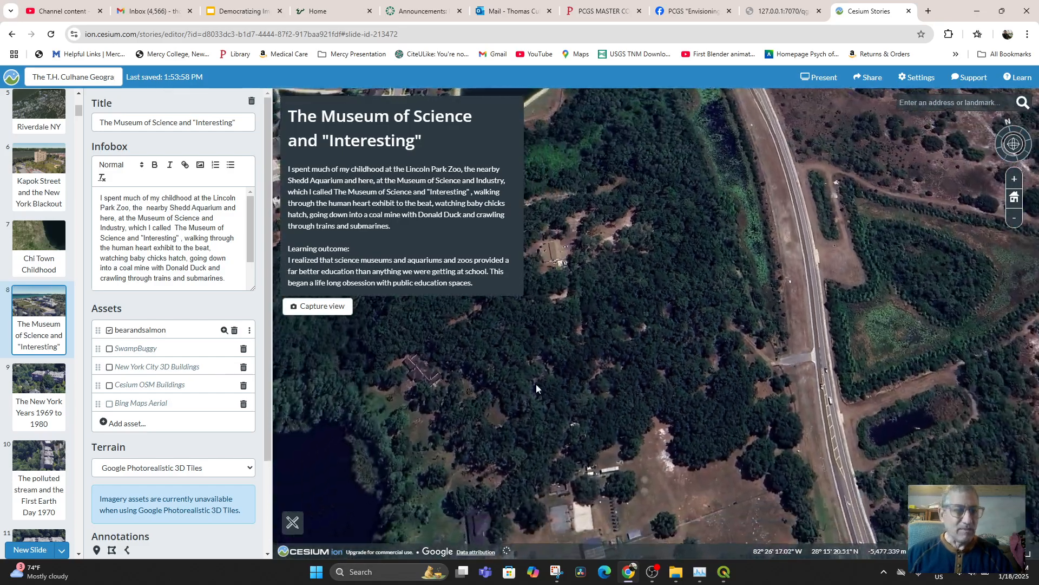
pyautogui.click(109, 331)
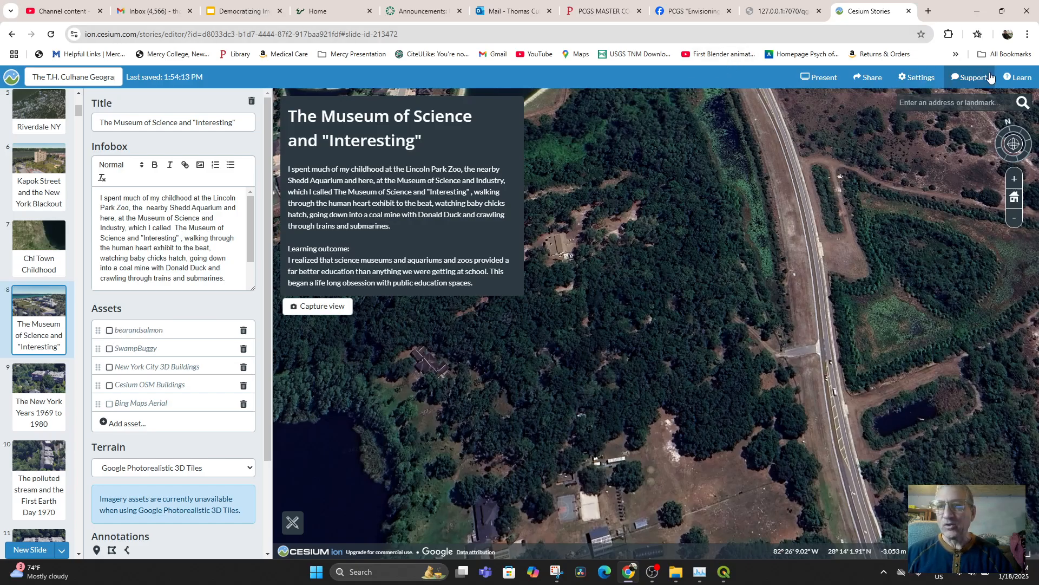
# Step: Open the Cesium Stories introduction tutorial and read through its steps from creating a new story to sharing it
pyautogui.click(1011, 78)
pyautogui.scroll(-6, 564, 294)
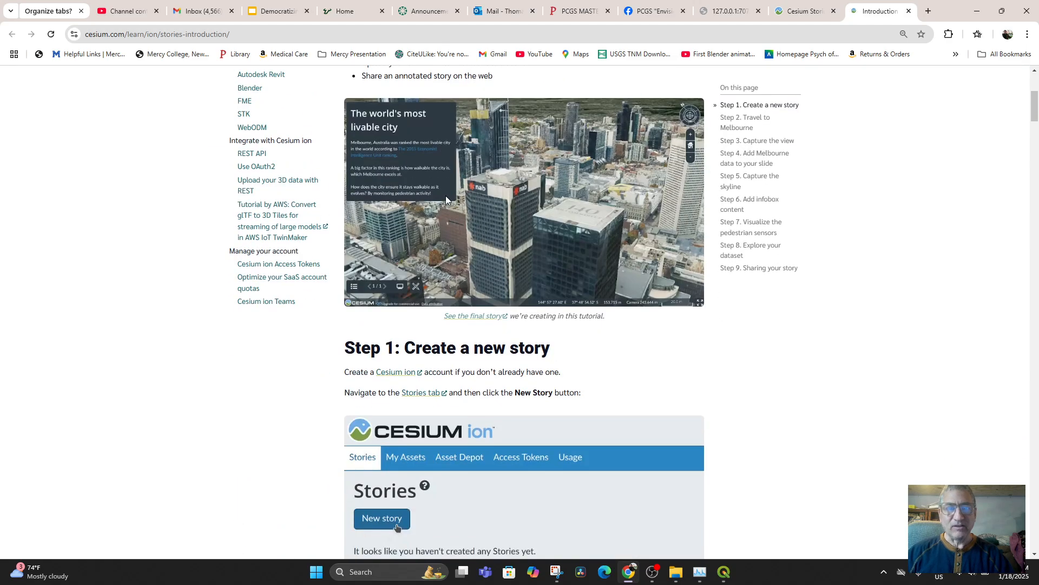
pyautogui.scroll(7, 564, 293)
pyautogui.scroll(-12, 583, 285)
pyautogui.scroll(-20, 560, 332)
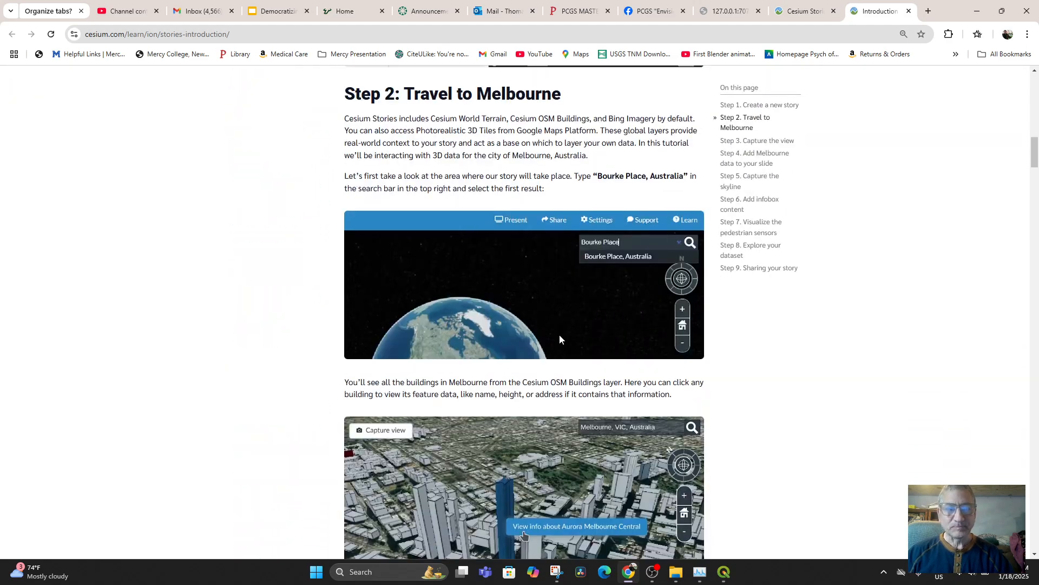
pyautogui.scroll(-20, 558, 341)
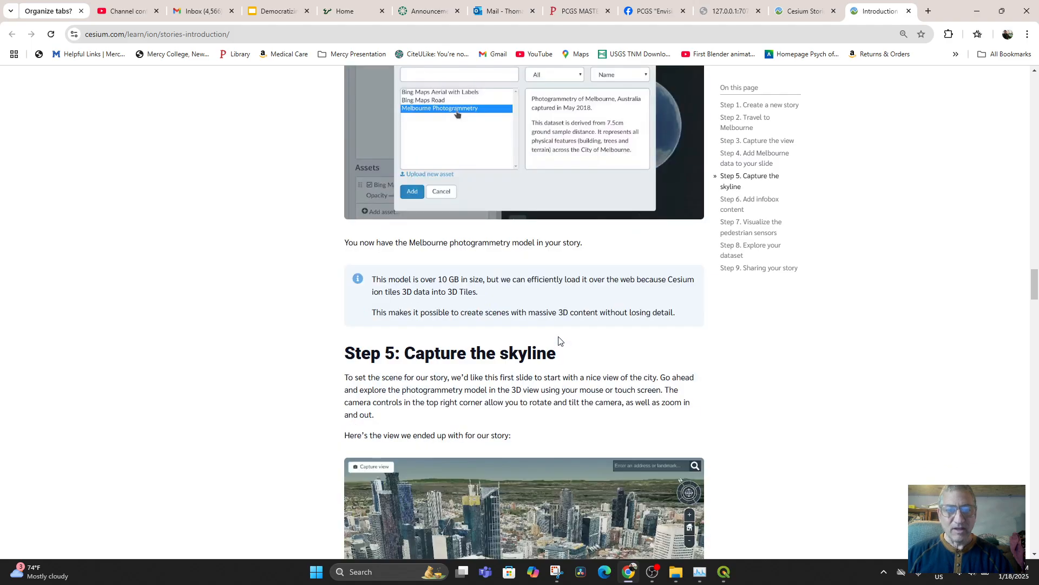
pyautogui.scroll(-20, 558, 340)
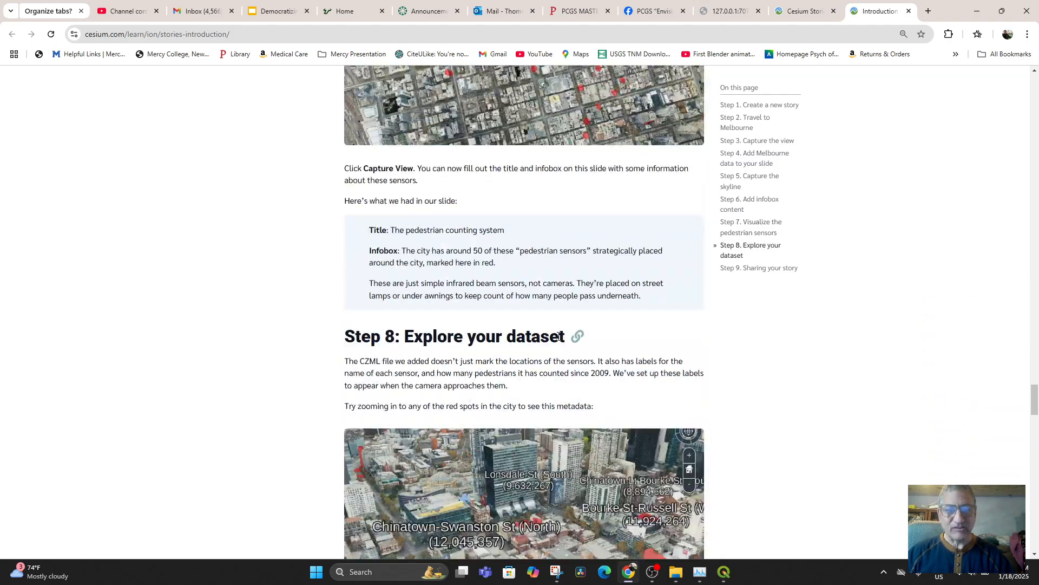
pyautogui.scroll(-20, 558, 337)
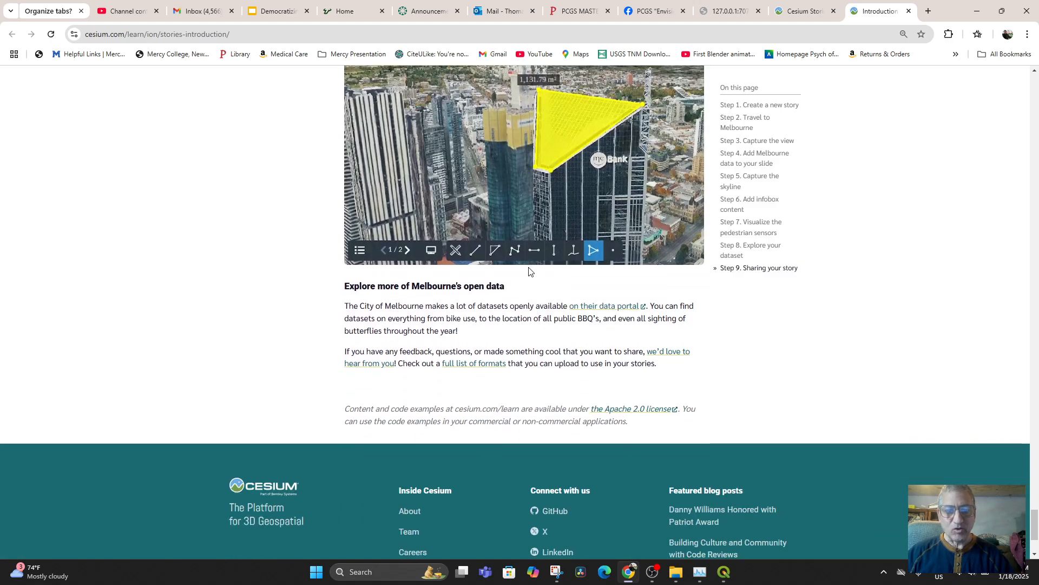
# Step: Return from the tutorial to the story editor and add the Melbourne Photogrammetry asset to "The Museum of Science and 'Interesting'" slide
pyautogui.scroll(-3, 529, 300)
pyautogui.scroll(20, 521, 314)
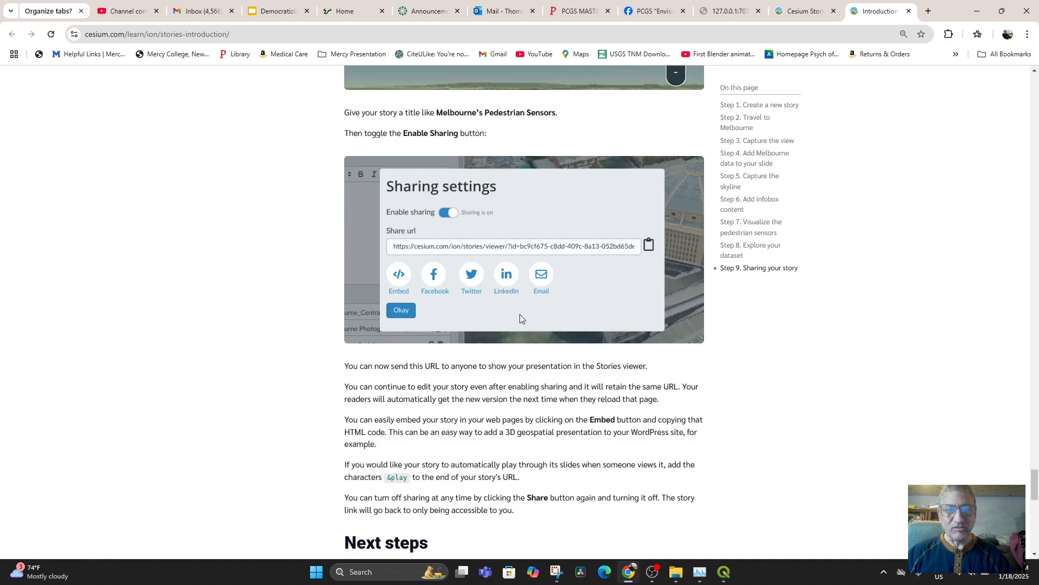
pyautogui.scroll(15, 521, 314)
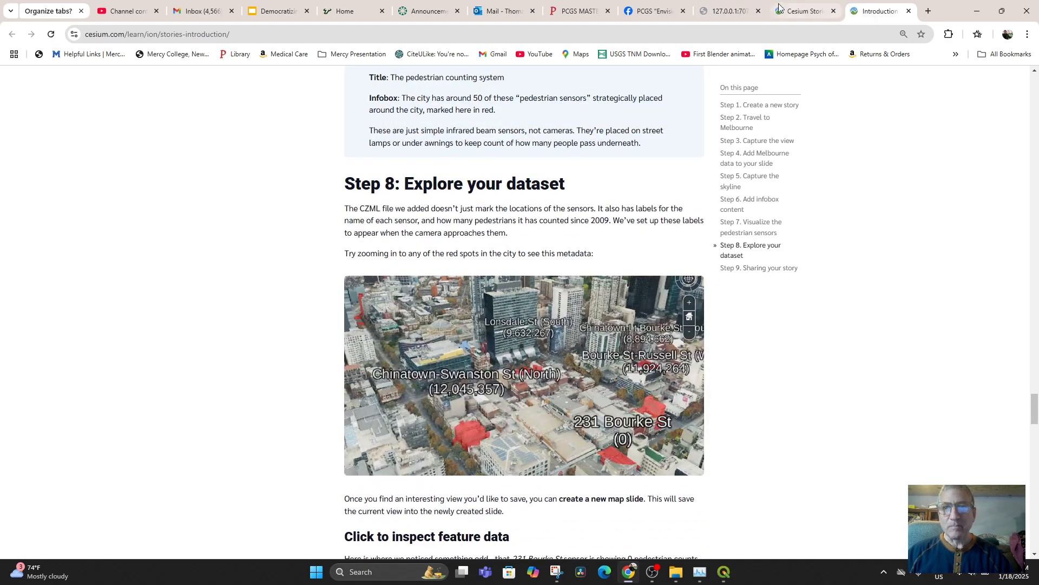
pyautogui.click(798, 10)
pyautogui.scroll(-2, 187, 370)
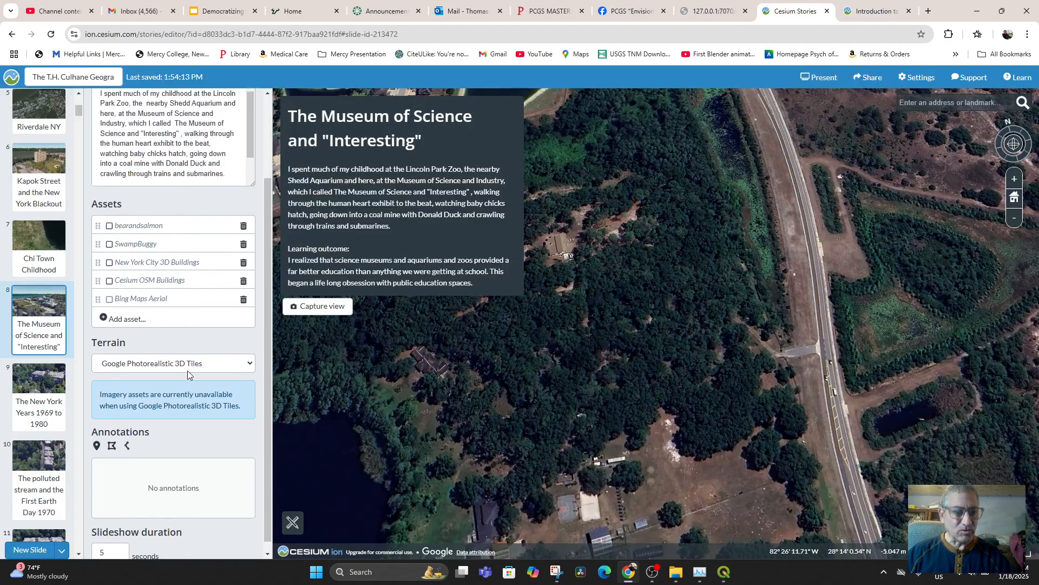
pyautogui.click(126, 310)
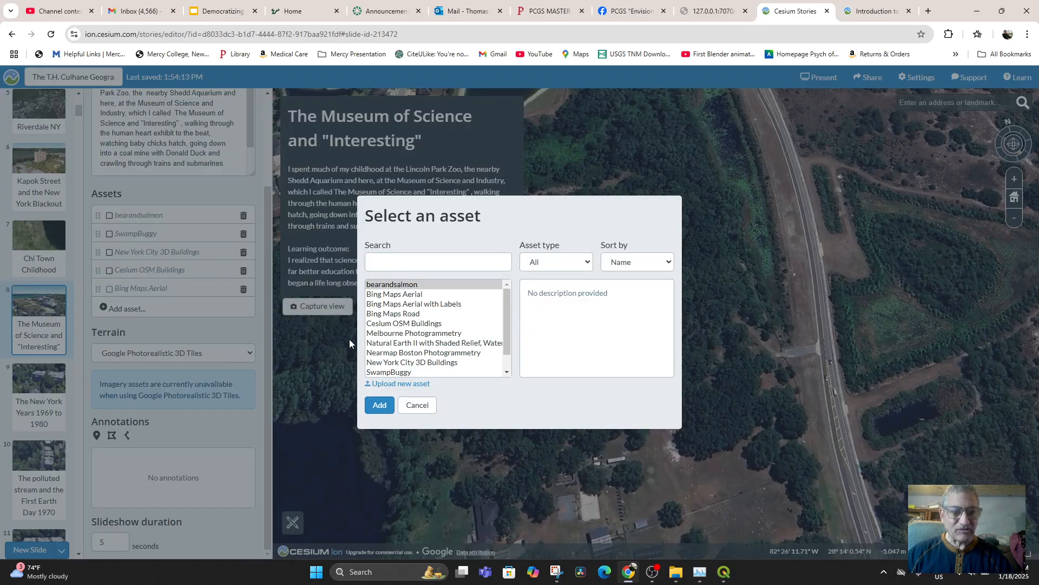
pyautogui.scroll(-1, 411, 338)
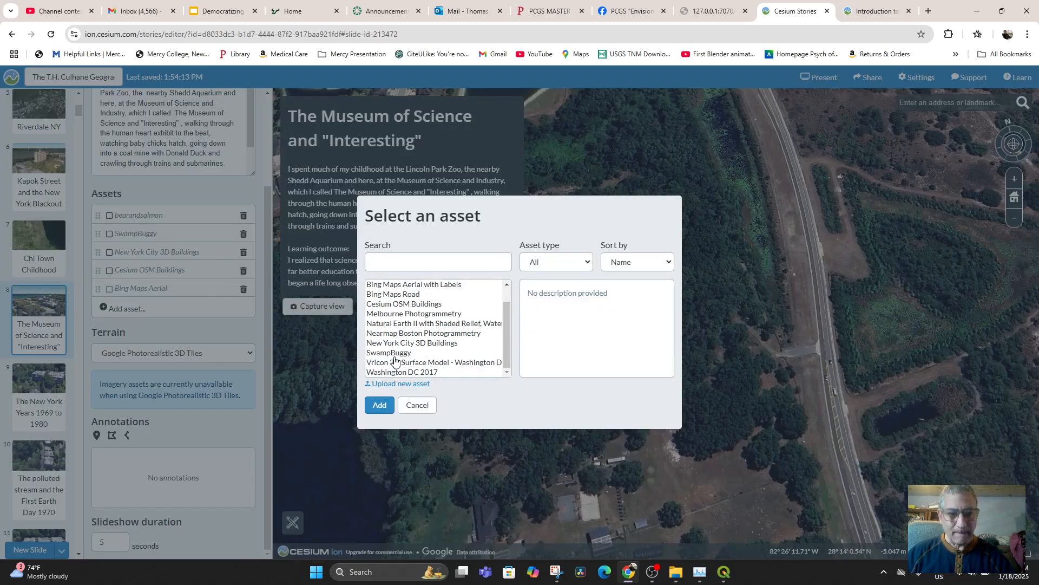
pyautogui.click(420, 315)
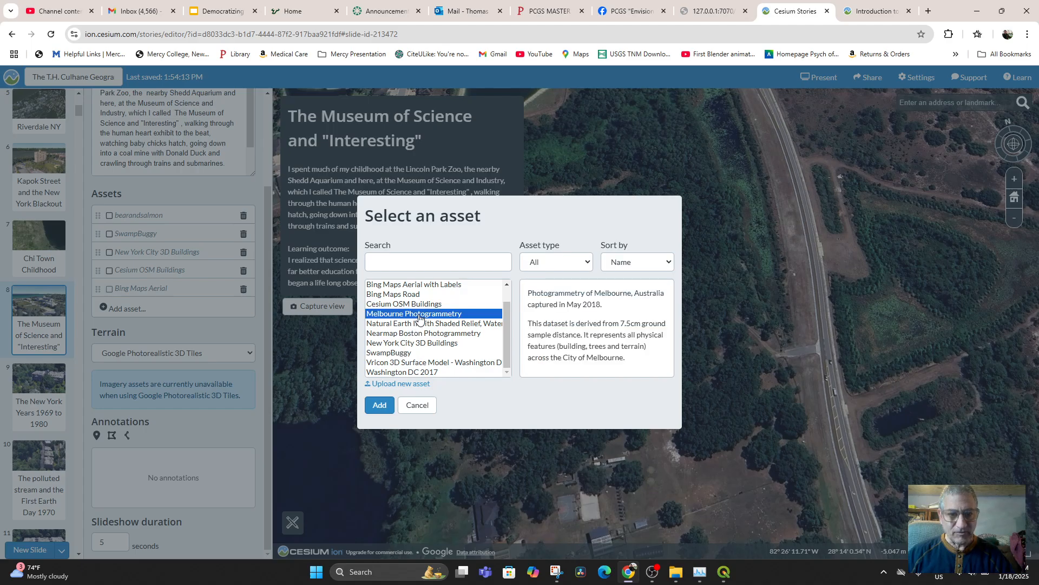
pyautogui.click(380, 406)
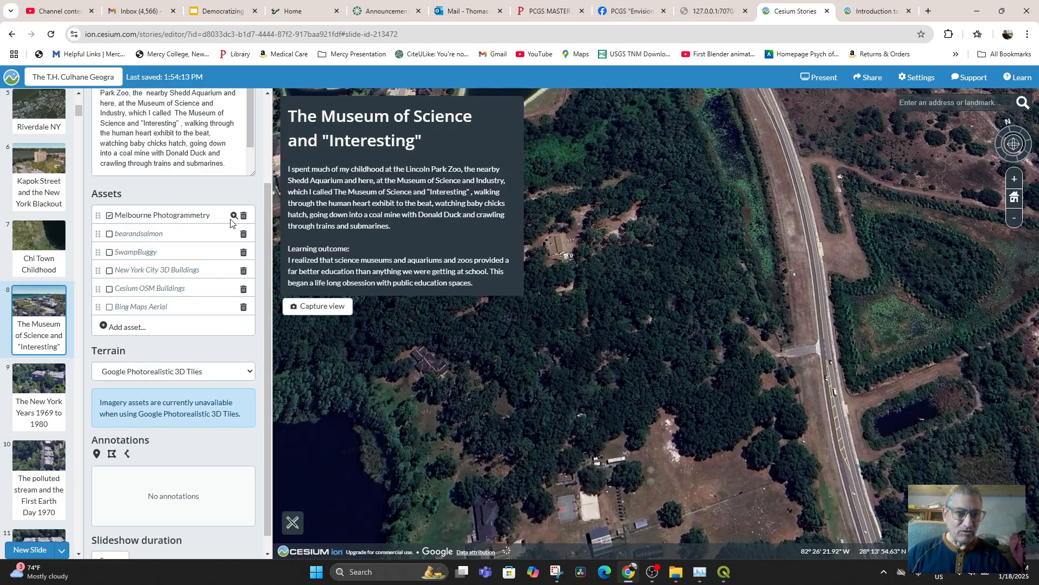
# Step: Fly to the Melbourne Photogrammetry asset and inspect the city's skyline and the park beside the market up close
pyautogui.click(233, 215)
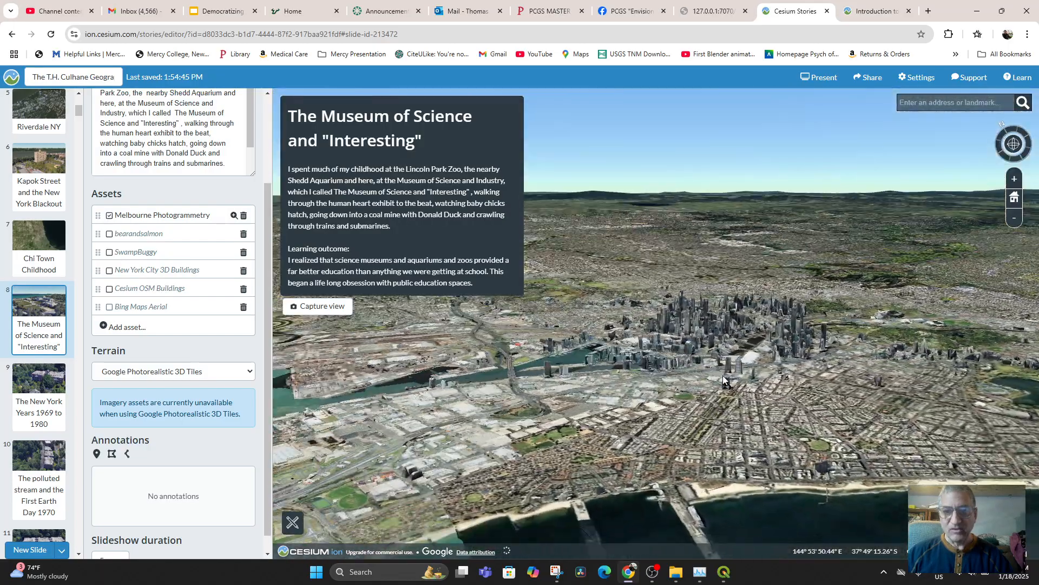
pyautogui.moveTo(723, 380); pyautogui.dragTo(698, 444, button='middle')
pyautogui.moveTo(713, 406); pyautogui.dragTo(718, 480)
pyautogui.scroll(6, 759, 450)
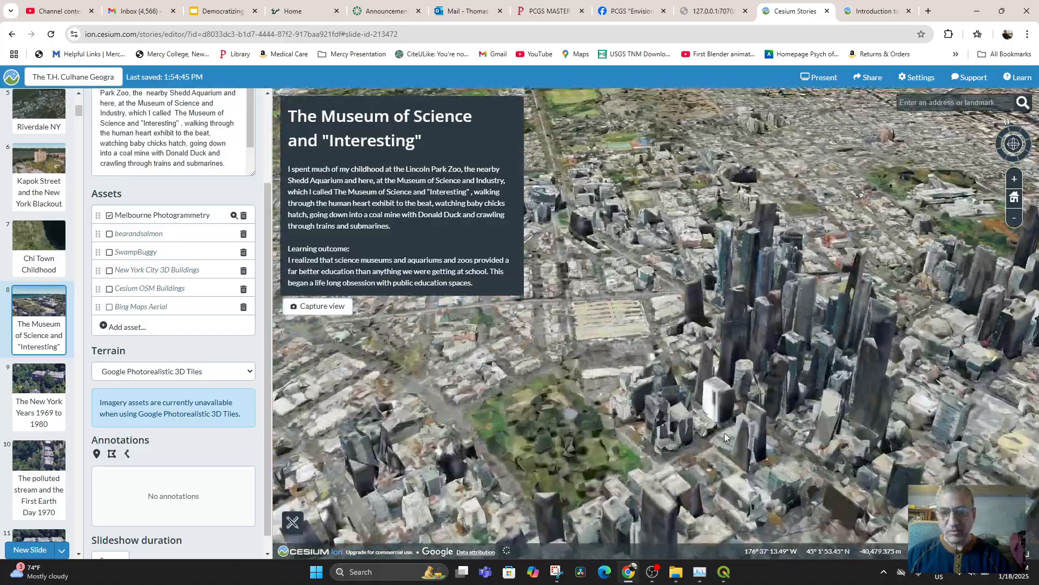
pyautogui.moveTo(725, 434); pyautogui.dragTo(784, 387)
pyautogui.scroll(-3, 675, 372)
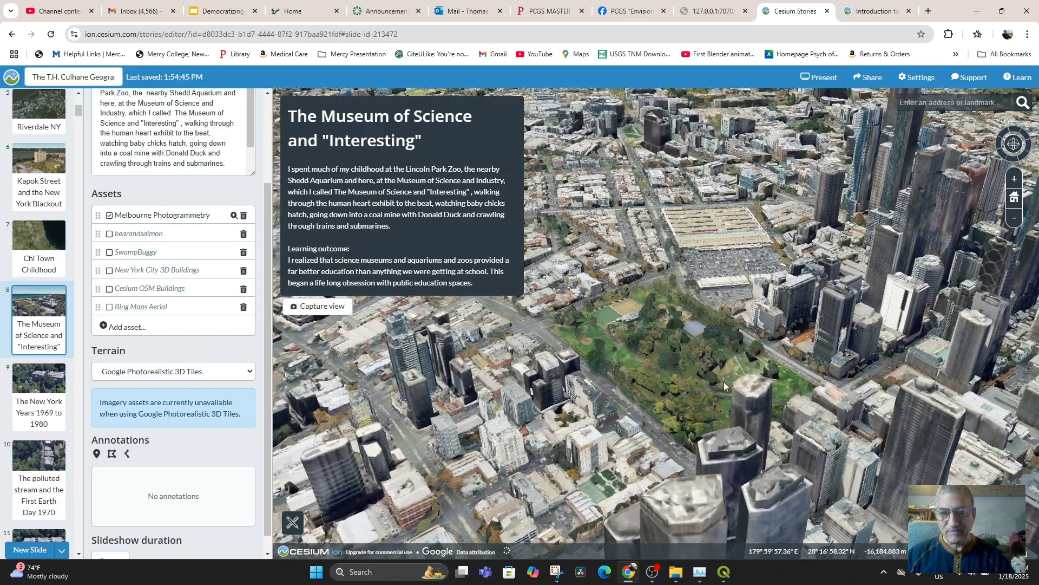
pyautogui.scroll(6, 689, 382)
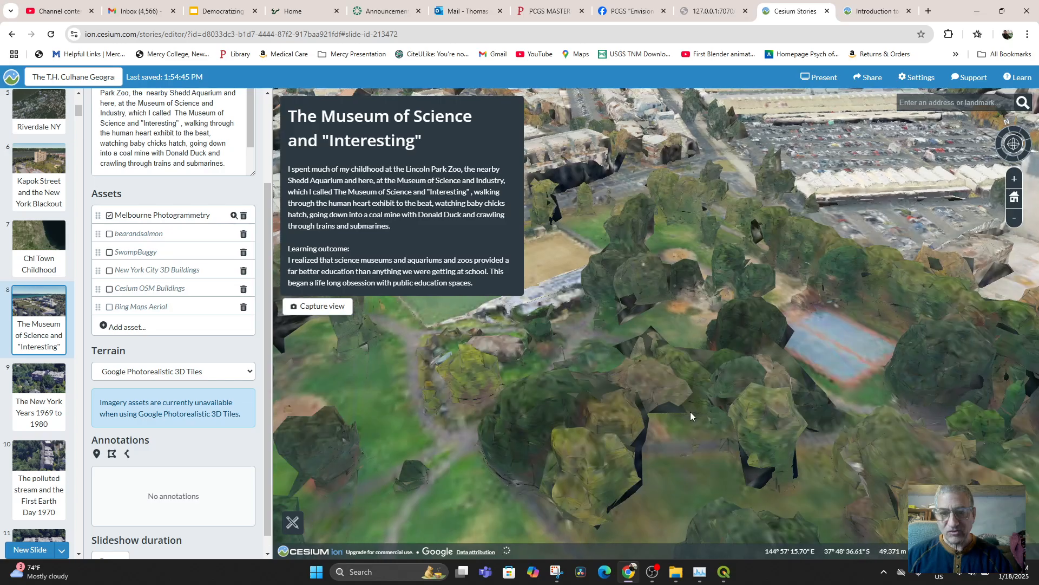
pyautogui.moveTo(690, 411); pyautogui.dragTo(751, 385)
pyautogui.moveTo(720, 443); pyautogui.dragTo(729, 418, button='middle')
pyautogui.scroll(-5, 681, 401)
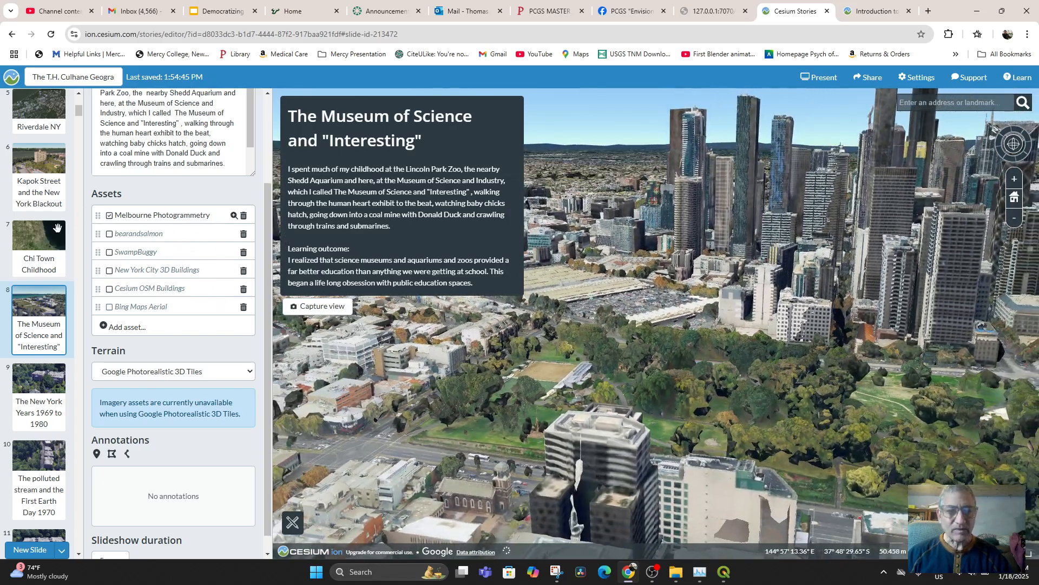
# Step: Toggle Melbourne Photogrammetry off and on to compare its park trees and buildings with the Google Photorealistic 3D Tiles
pyautogui.click(110, 217)
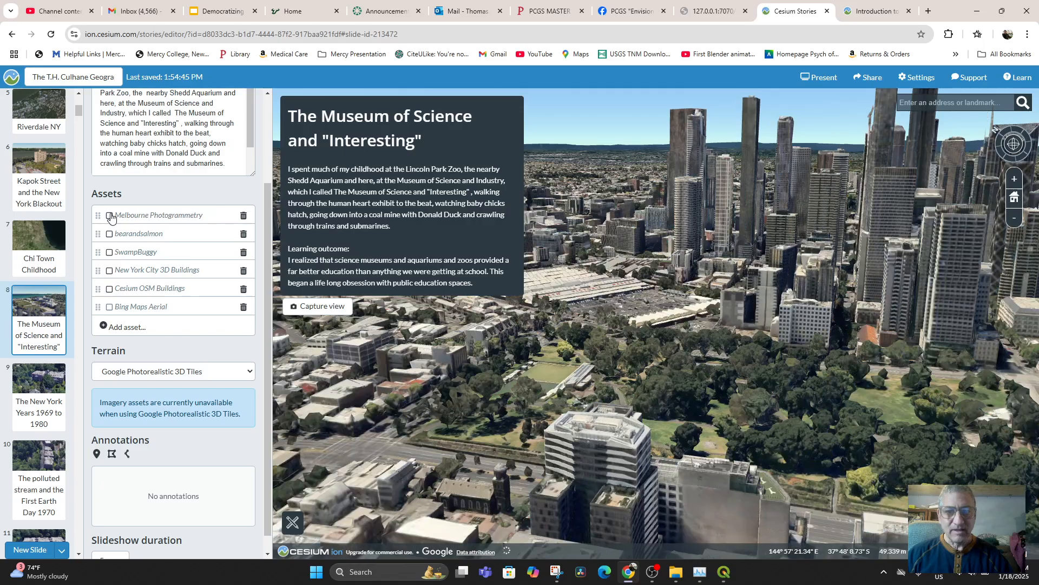
pyautogui.moveTo(668, 362); pyautogui.dragTo(653, 377, button='middle')
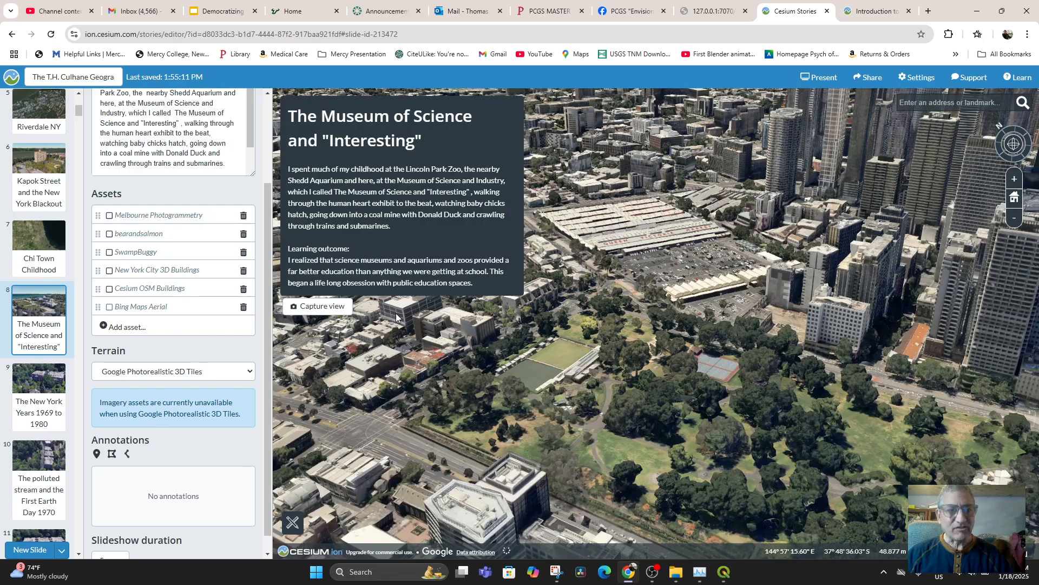
pyautogui.click(110, 217)
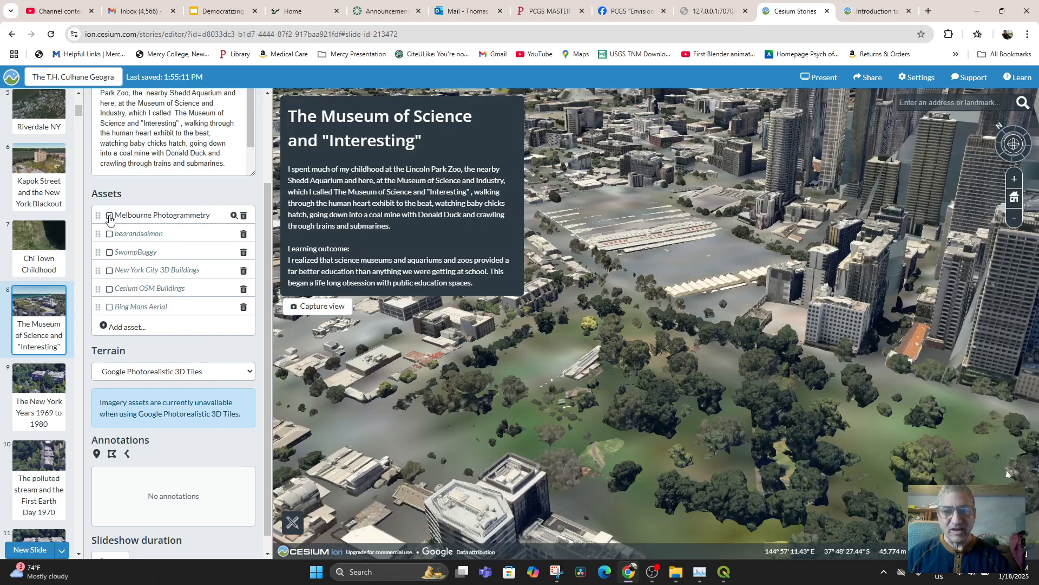
pyautogui.scroll(5, 849, 428)
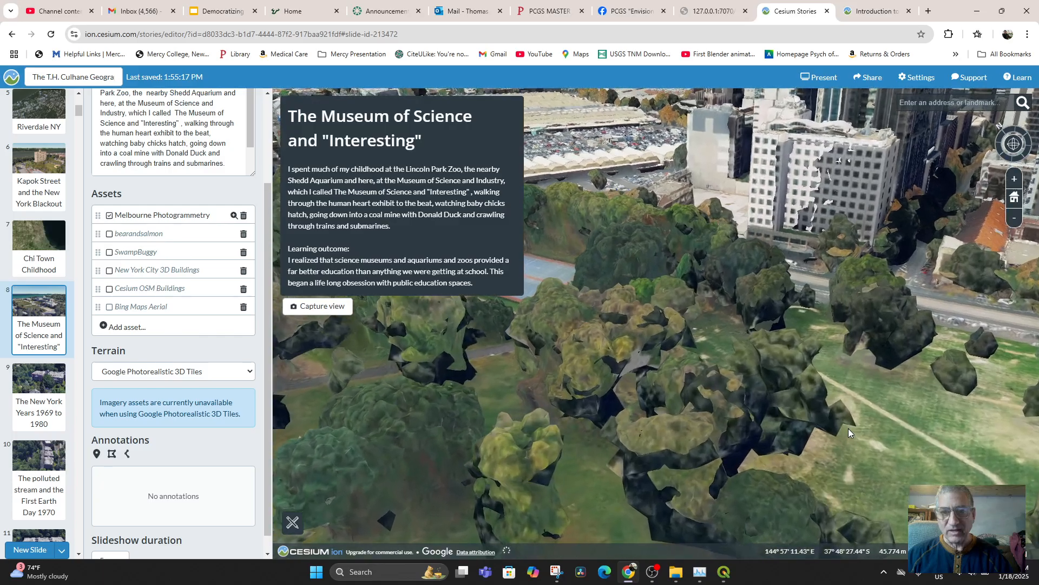
pyautogui.moveTo(708, 358); pyautogui.dragTo(736, 330, button='middle')
pyautogui.scroll(4, 739, 333)
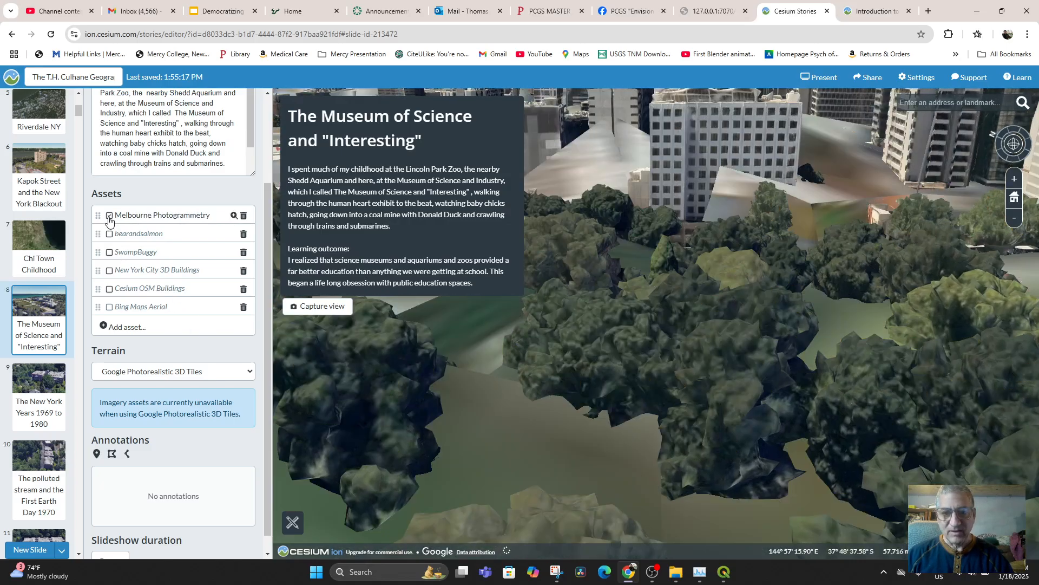
pyautogui.scroll(3, 818, 336)
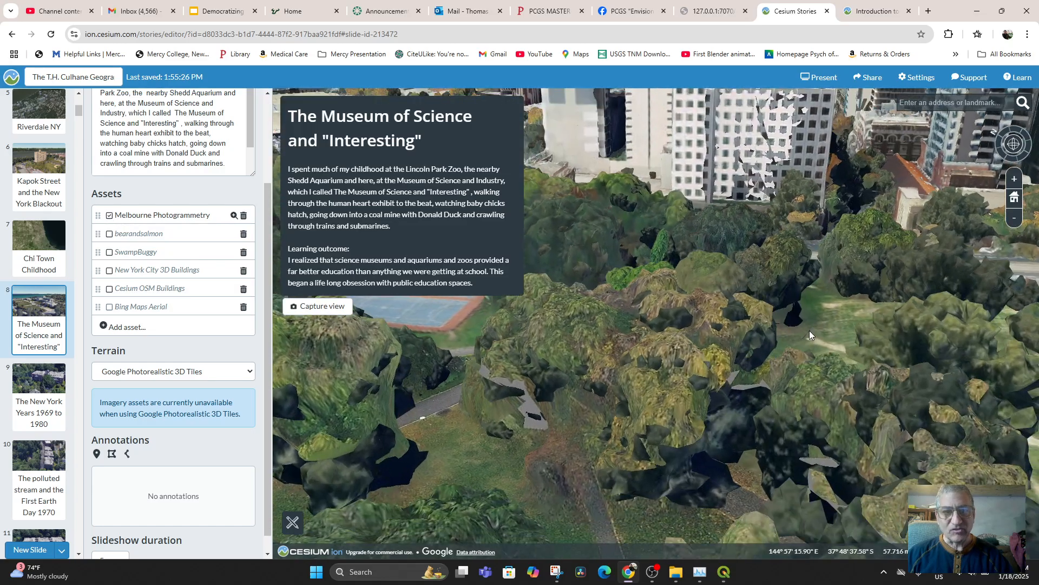
pyautogui.scroll(2, 812, 346)
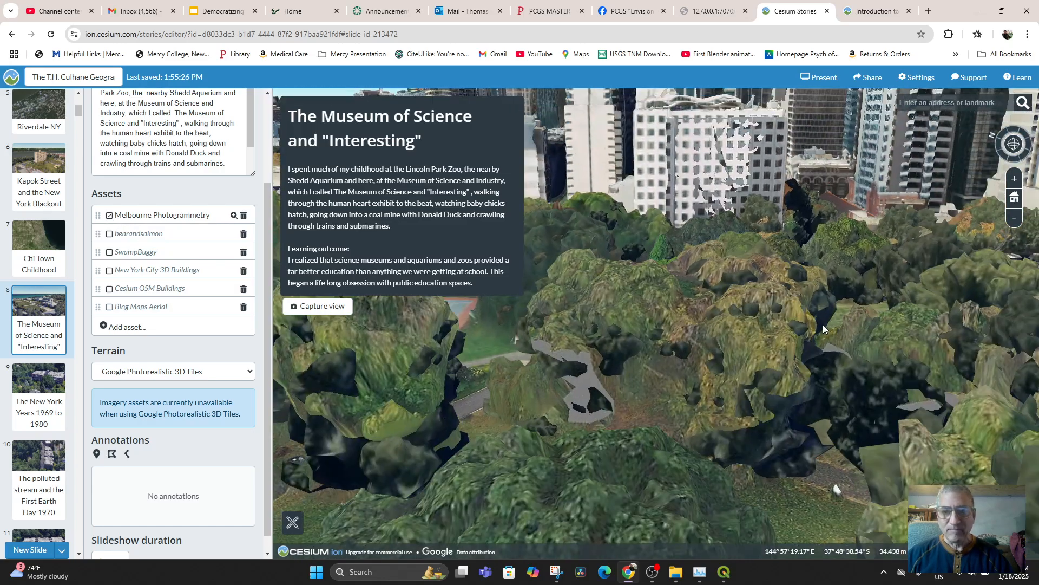
pyautogui.scroll(-6, 813, 361)
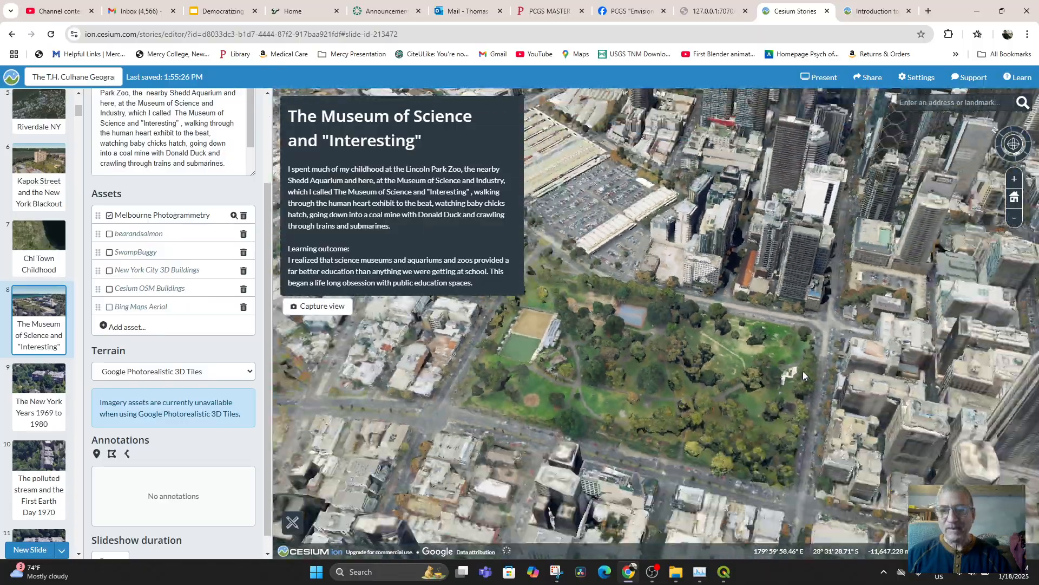
pyautogui.scroll(-5, 803, 371)
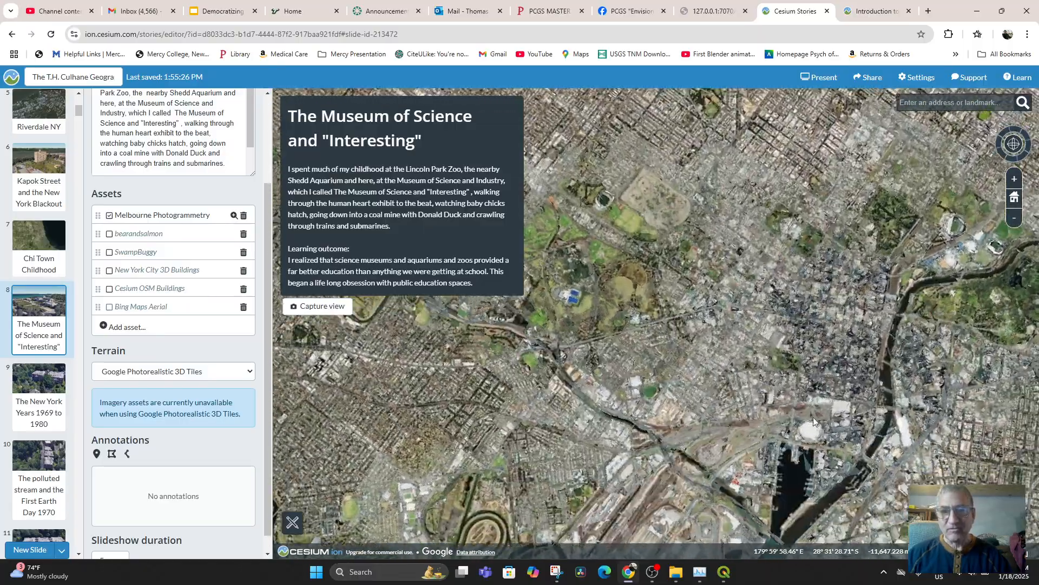
pyautogui.moveTo(813, 417); pyautogui.dragTo(843, 349, button='middle')
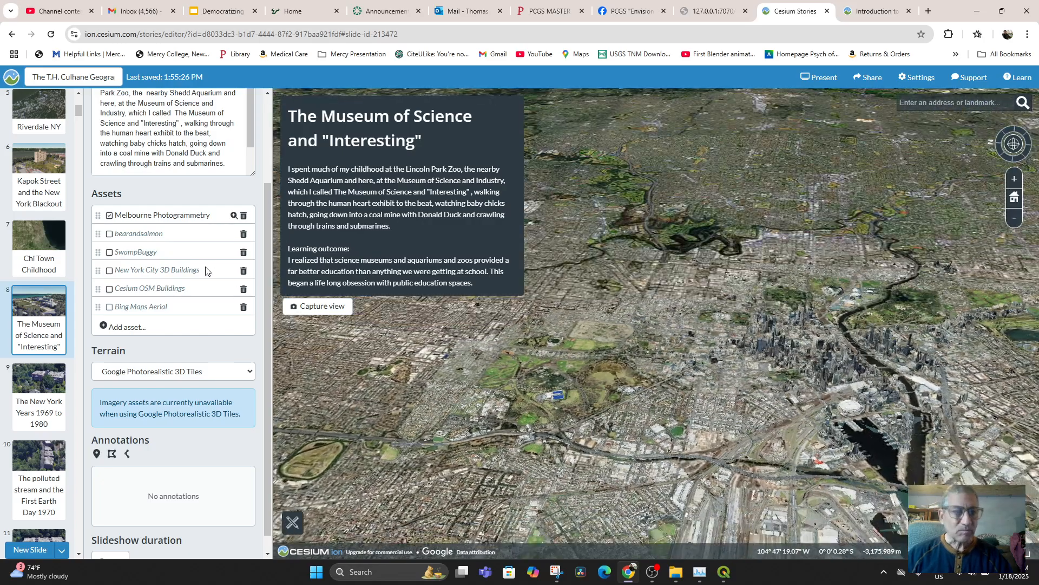
# Step: Enable the SwampBuggy asset, disable Melbourne Photogrammetry, and fly to the buggy to inspect the model and its surroundings
pyautogui.click(110, 253)
pyautogui.click(109, 216)
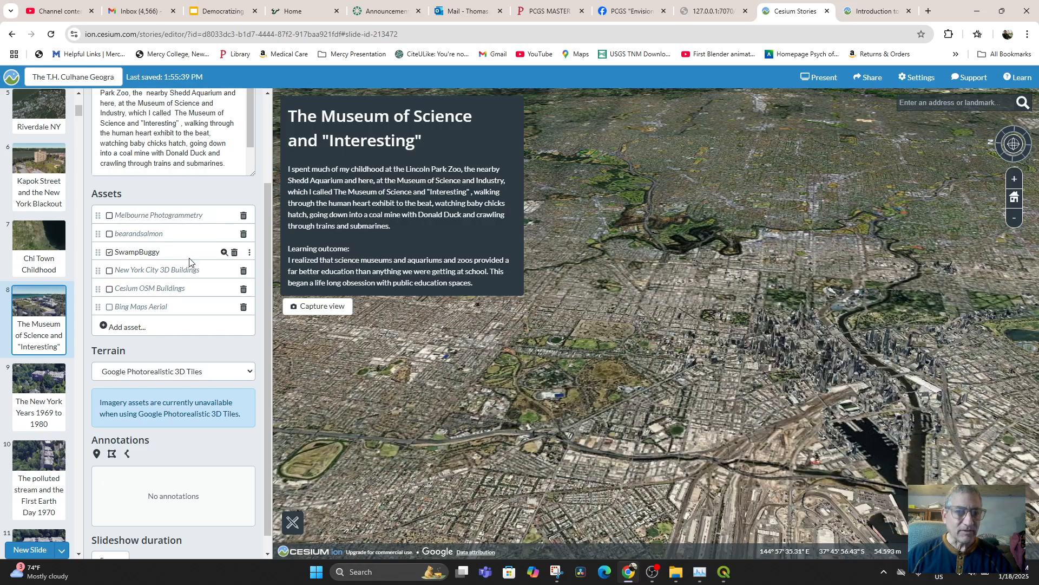
pyautogui.click(224, 253)
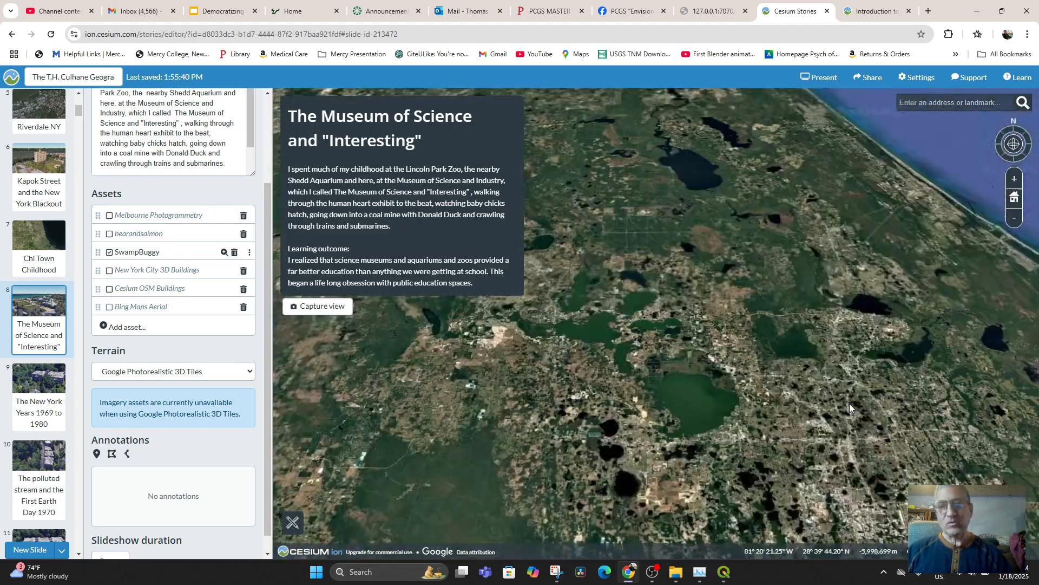
pyautogui.scroll(2, 784, 399)
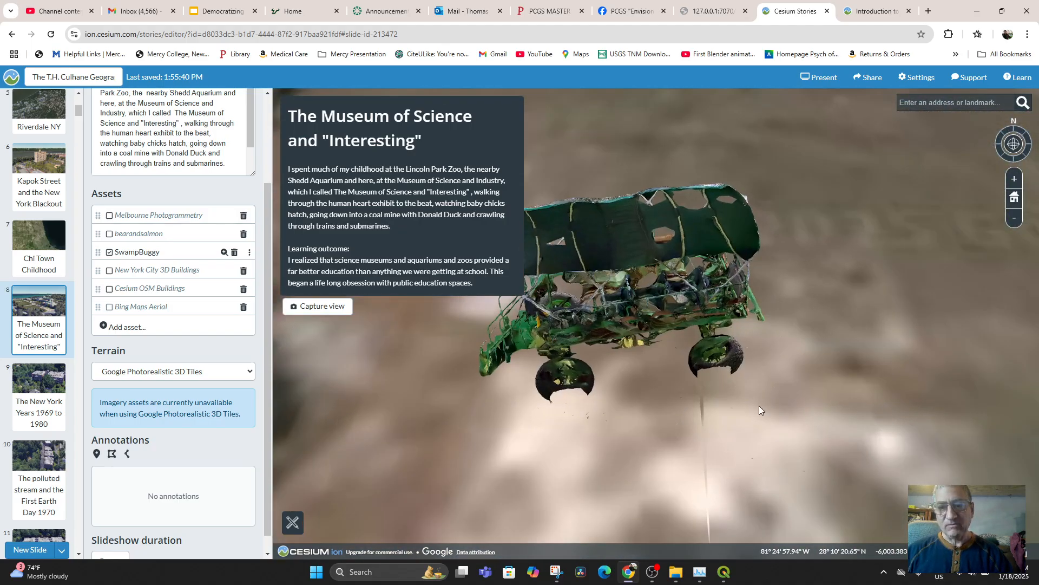
pyautogui.moveTo(759, 405); pyautogui.dragTo(703, 381, button='middle')
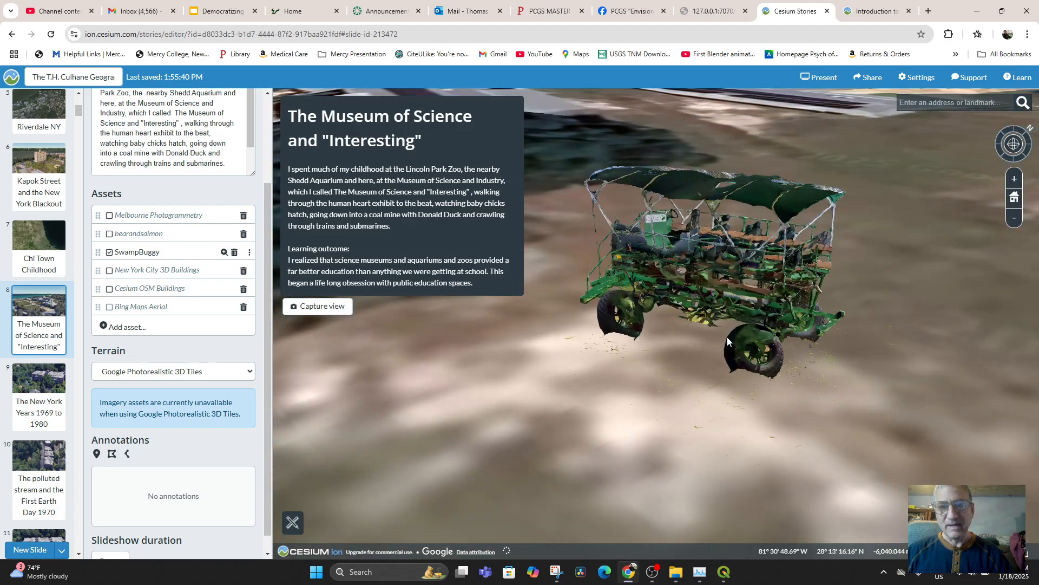
pyautogui.scroll(-5, 726, 340)
pyautogui.scroll(5, 719, 344)
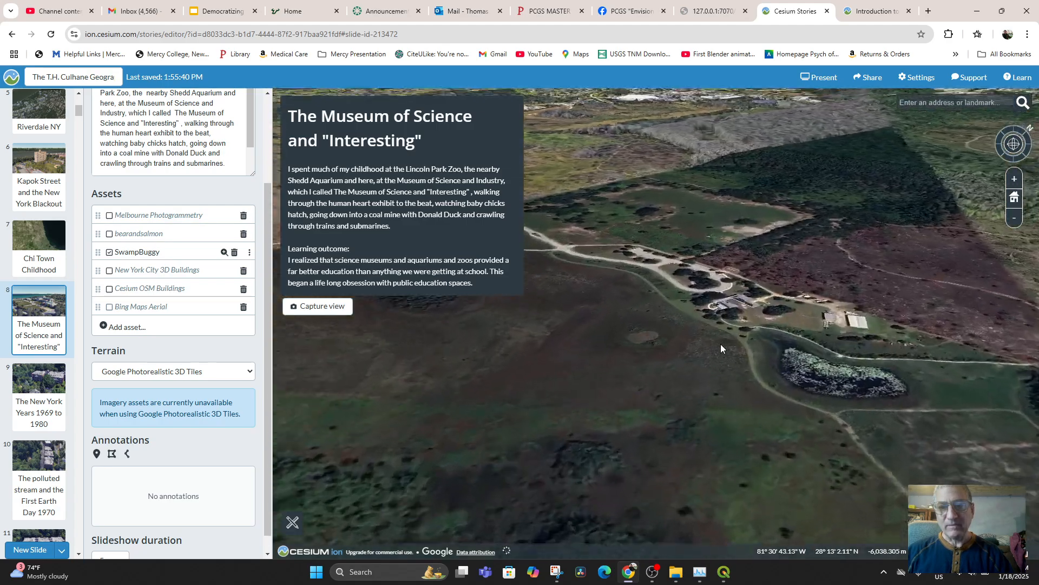
pyautogui.scroll(-5, 723, 344)
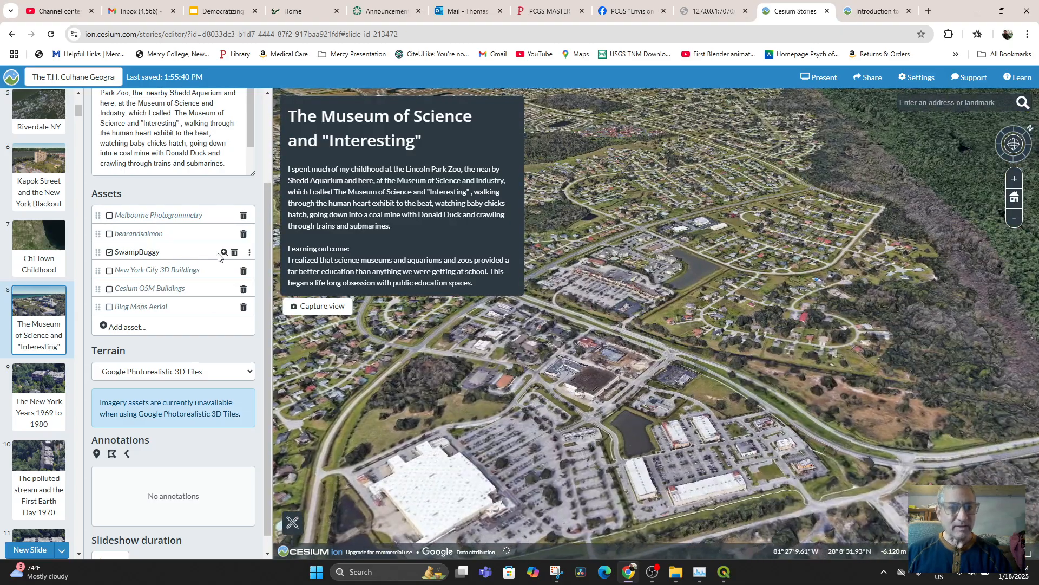
# Step: Fly back to the SwampBuggy and examine from above where it stands among the nearby buildings and trees
pyautogui.click(223, 253)
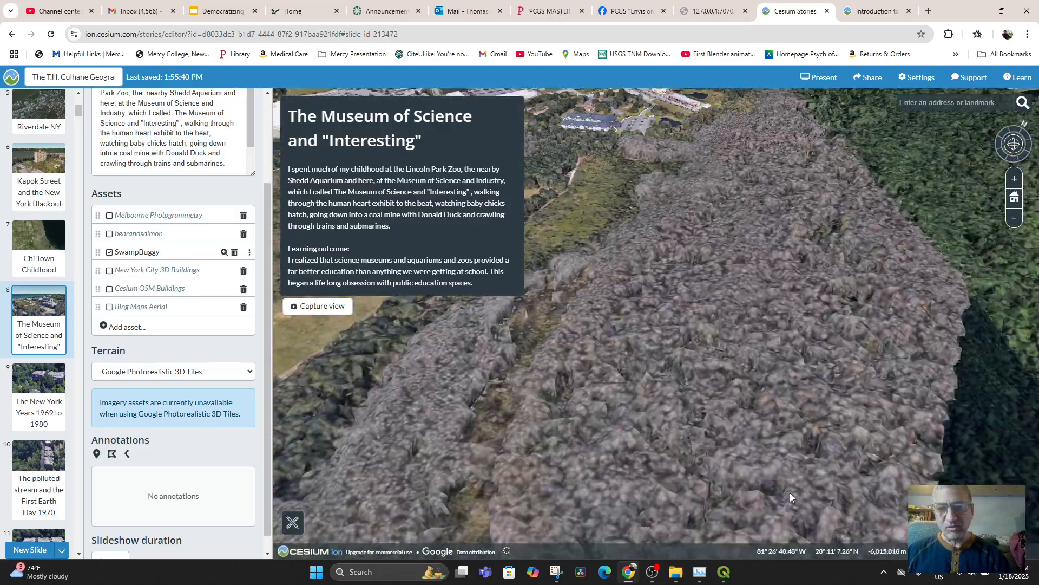
pyautogui.scroll(-5, 848, 433)
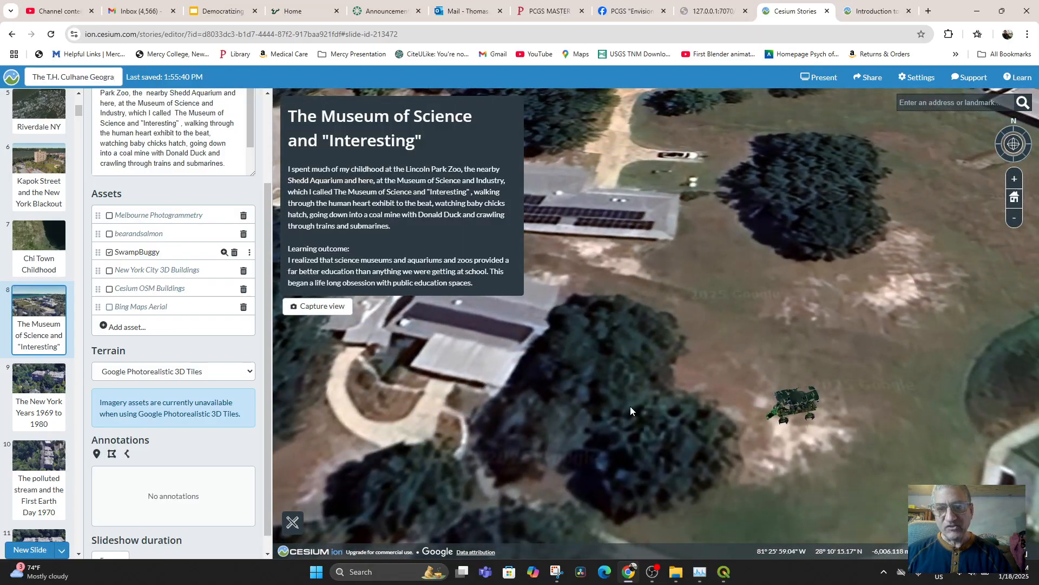
pyautogui.moveTo(630, 406); pyautogui.dragTo(717, 343)
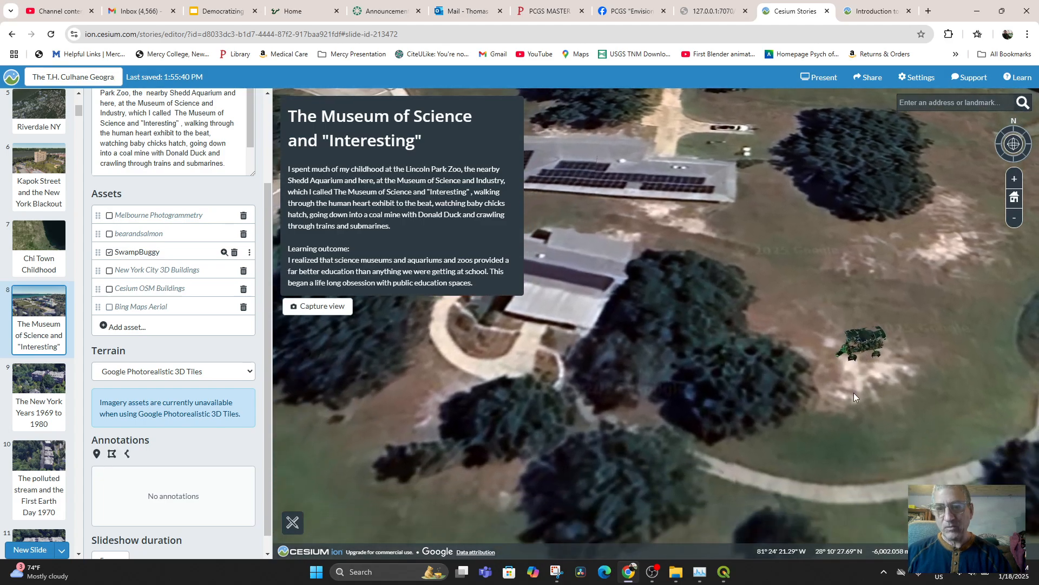
pyautogui.moveTo(854, 392); pyautogui.dragTo(790, 425)
pyautogui.scroll(-5, 820, 401)
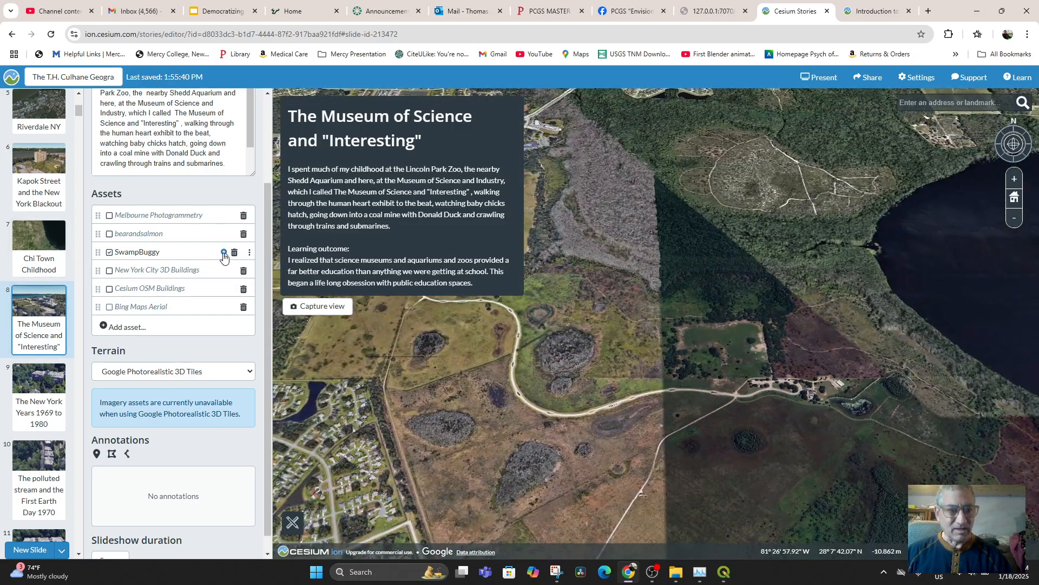
# Step: Fly to the SwampBuggy once more, view it from ground level, and pull back to the wider region
pyautogui.click(223, 253)
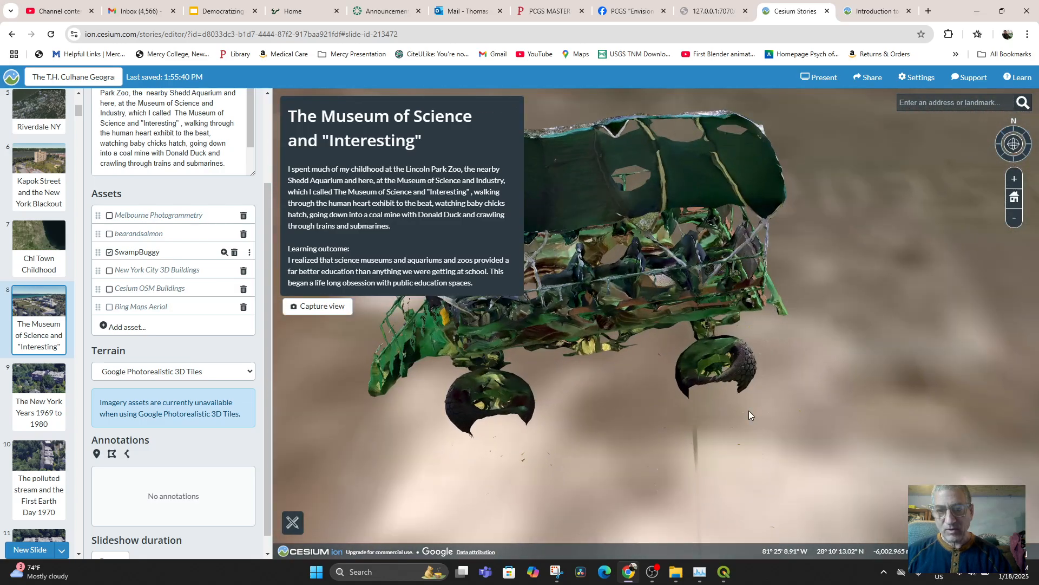
pyautogui.moveTo(746, 406); pyautogui.dragTo(746, 372, button='middle')
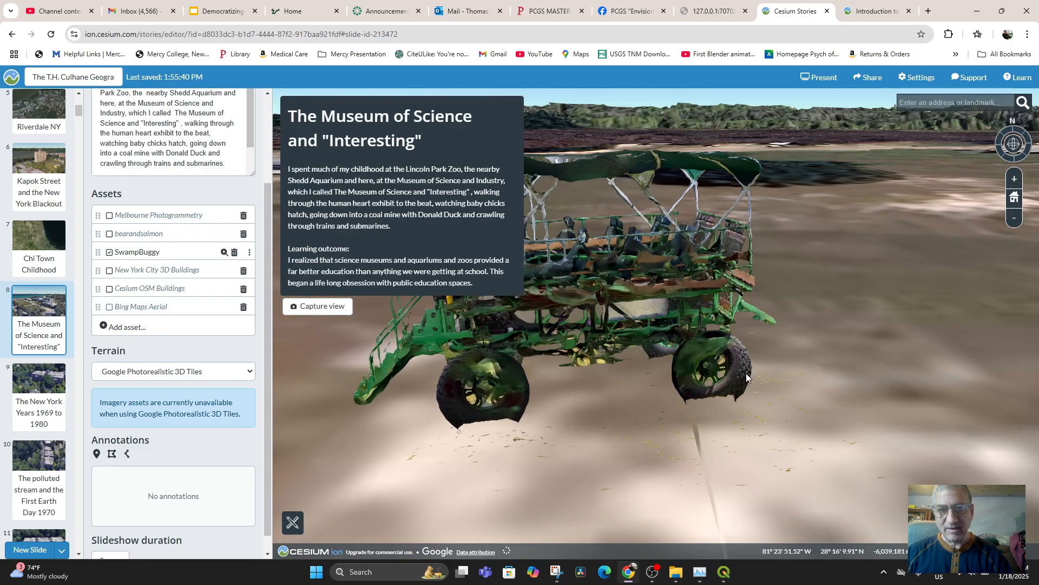
pyautogui.scroll(-10, 609, 407)
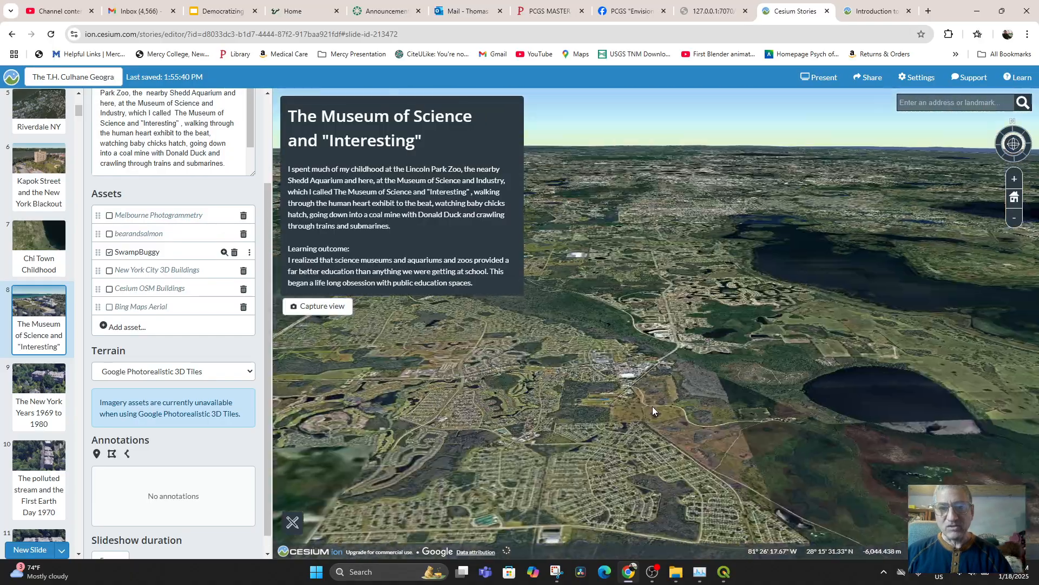
# Step: Browse the current story's slides, return to the Stories list, and open the Florida Wildlife Corridor story for editing
pyautogui.scroll(-5, 652, 405)
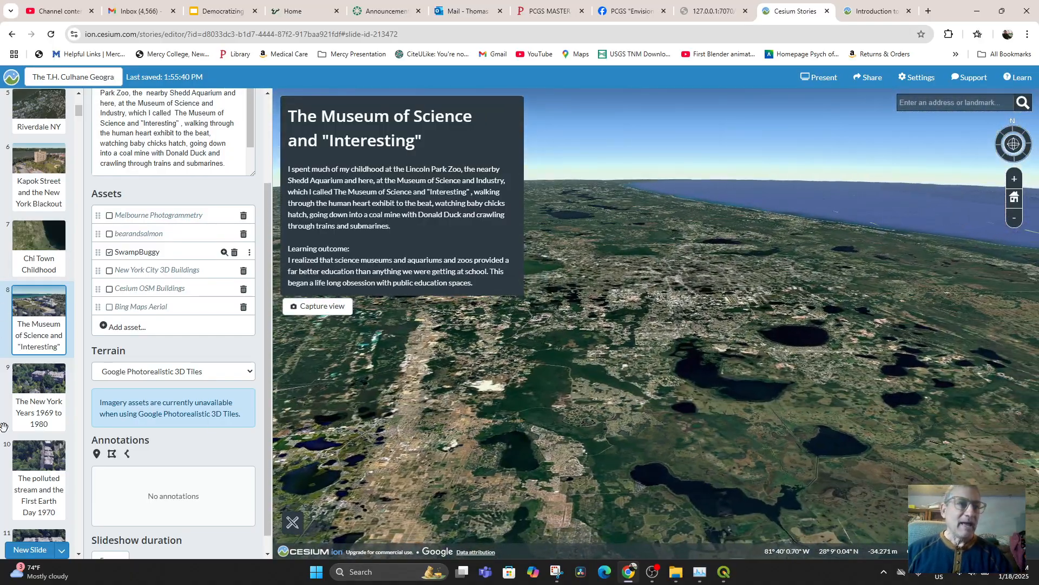
pyautogui.scroll(-1, 226, 407)
pyautogui.scroll(-20, 48, 404)
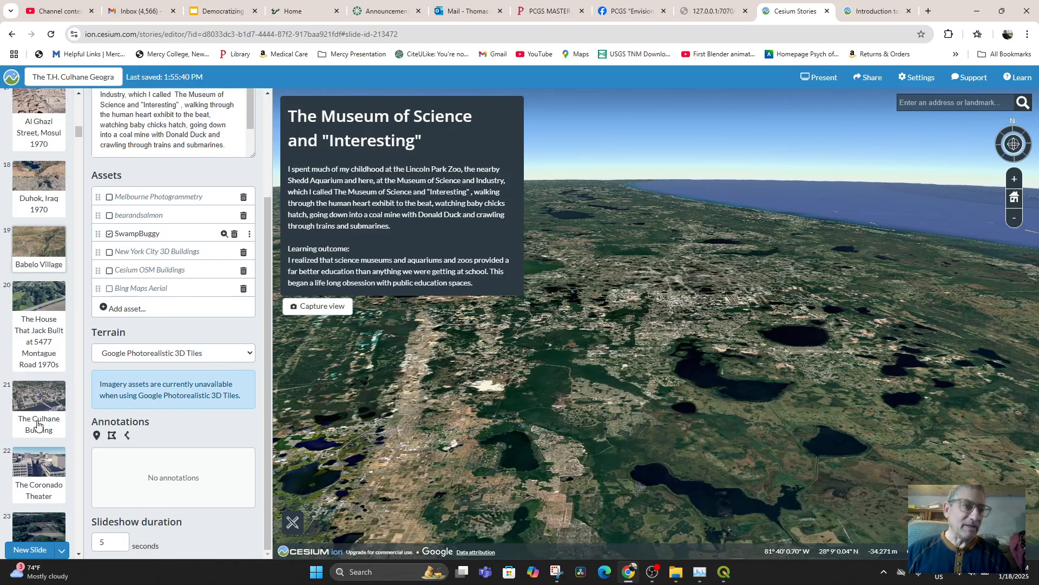
pyautogui.moveTo(79, 141); pyautogui.dragTo(90, 95)
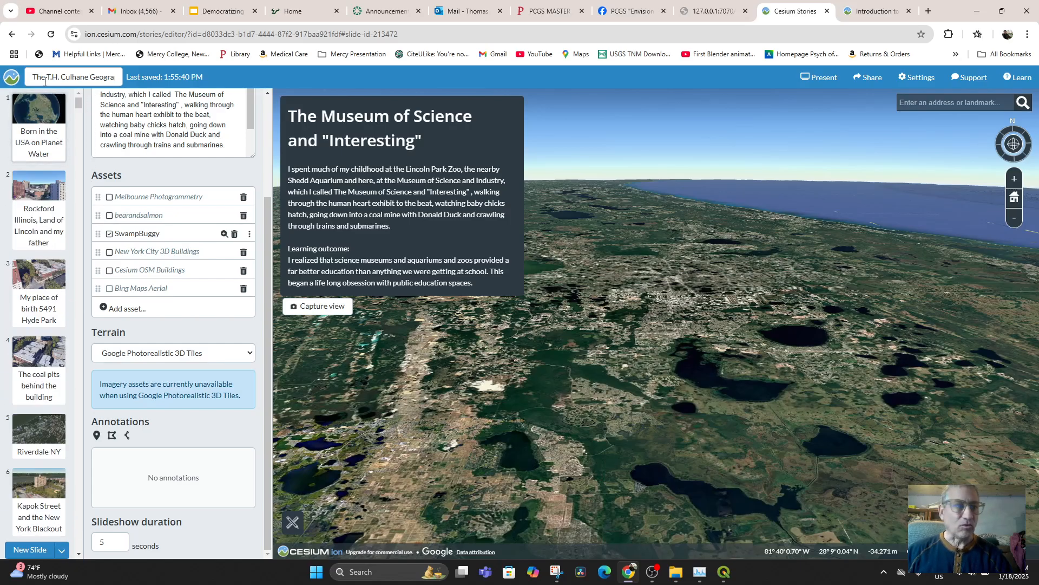
pyautogui.click(12, 34)
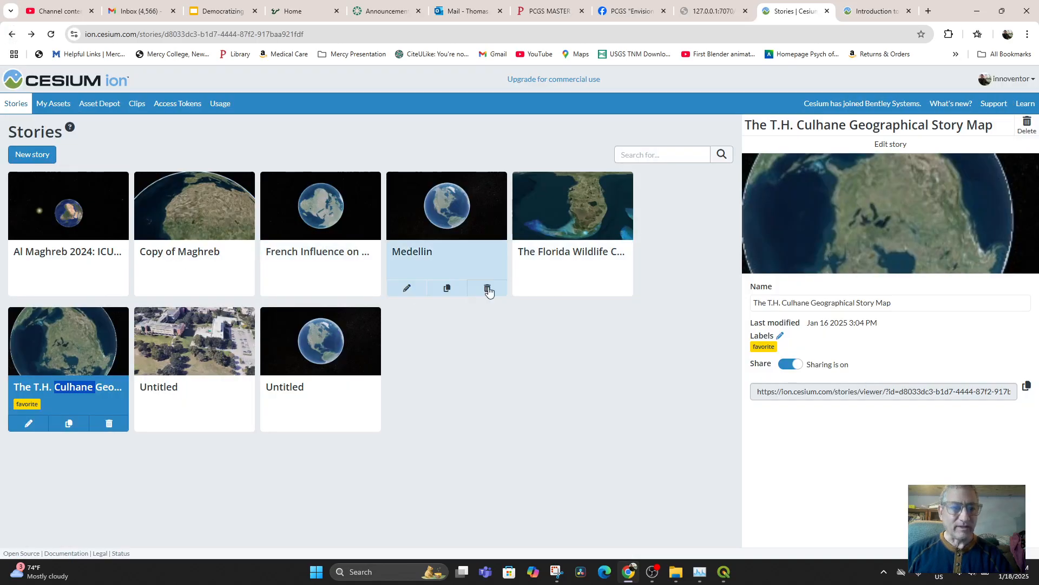
pyautogui.click(580, 228)
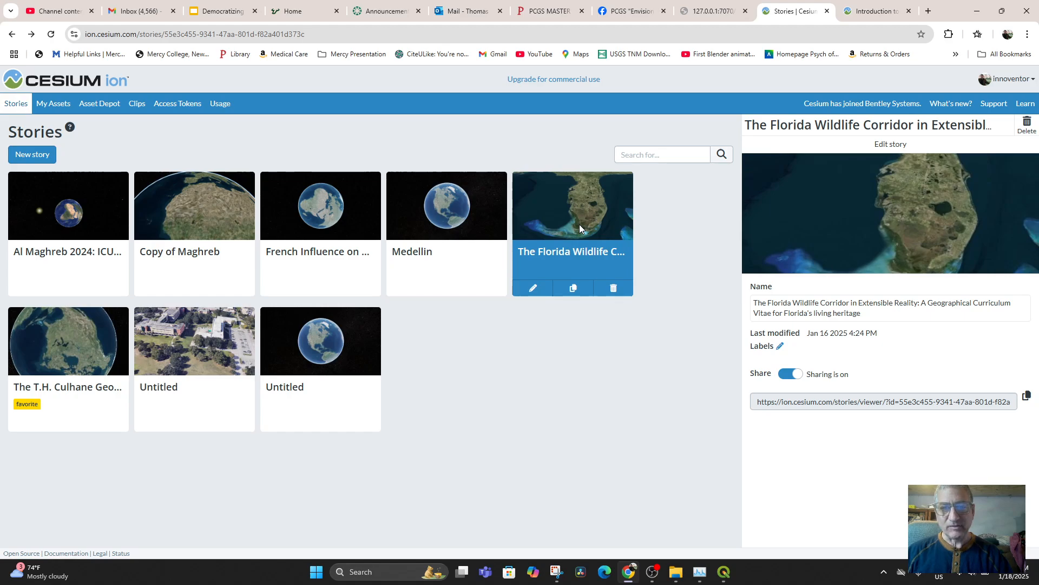
pyautogui.click(534, 292)
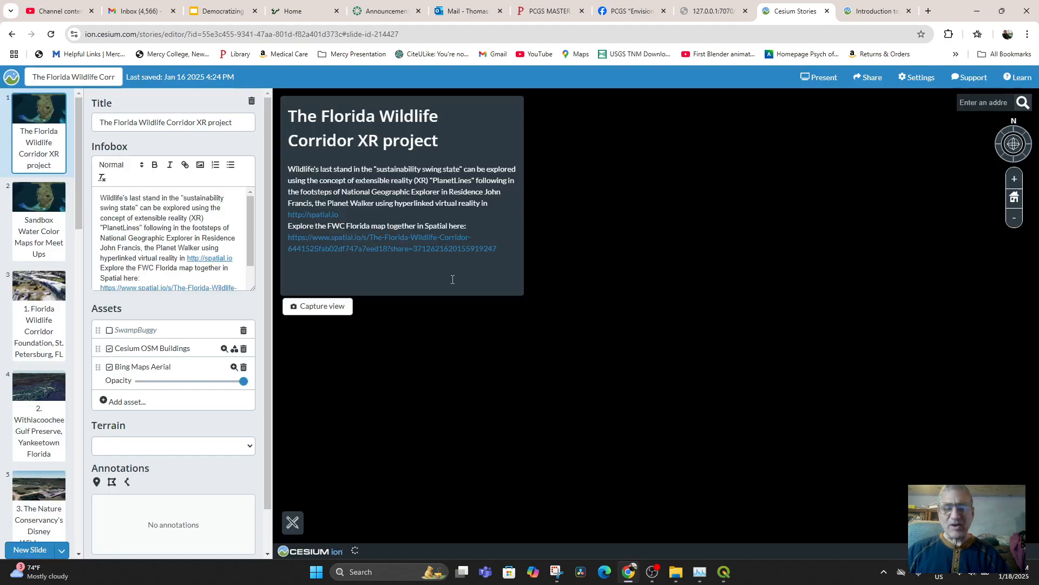
# Step: Open the Nature Conservancy's Disney Wilderness Reserve slide and inspect the SwampBuggy from above, toggling the asset off and on
pyautogui.scroll(-6, 60, 303)
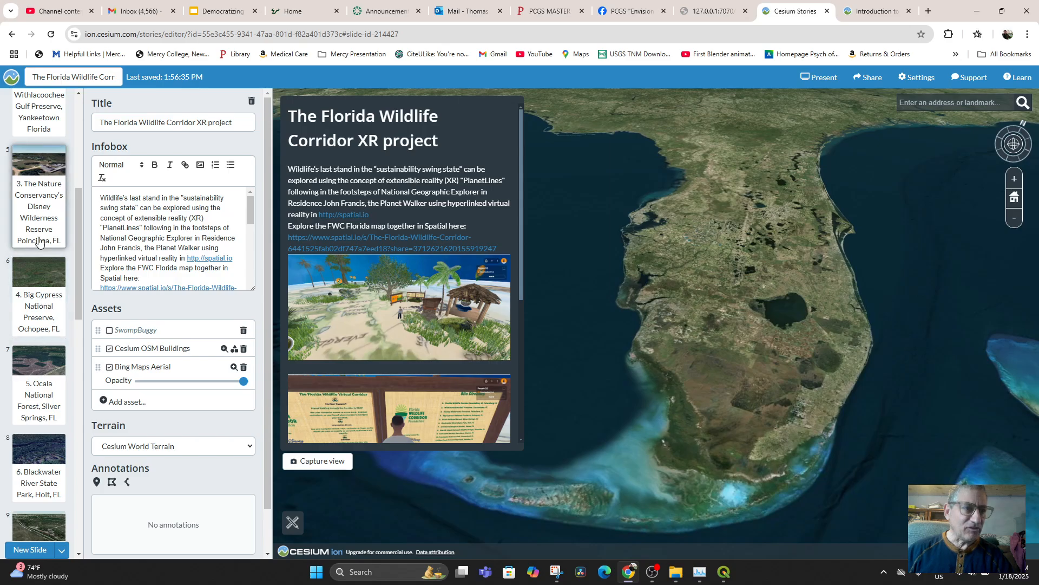
pyautogui.click(48, 208)
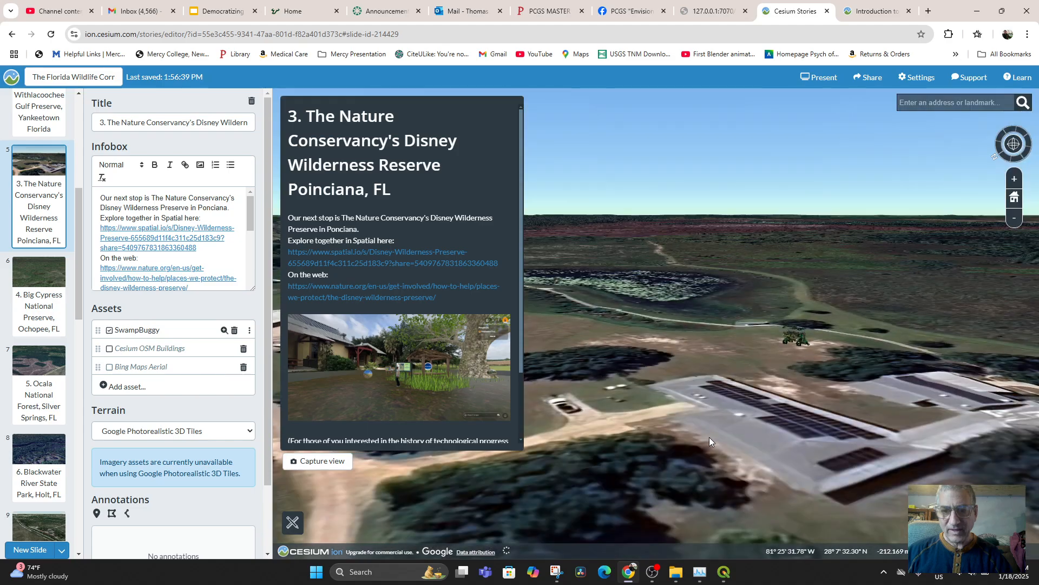
pyautogui.moveTo(775, 360); pyautogui.dragTo(644, 512)
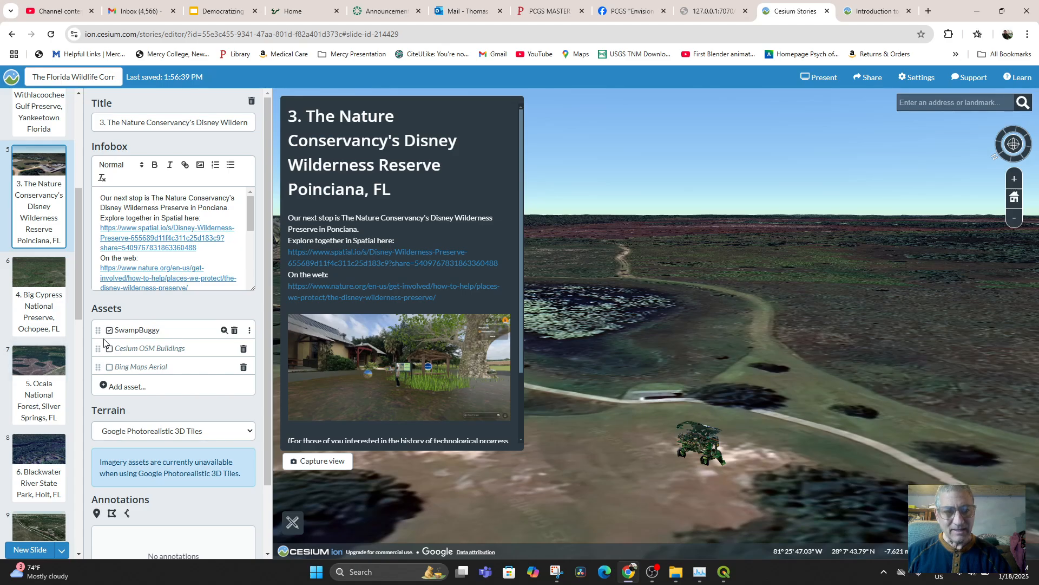
pyautogui.click(110, 329)
pyautogui.click(109, 330)
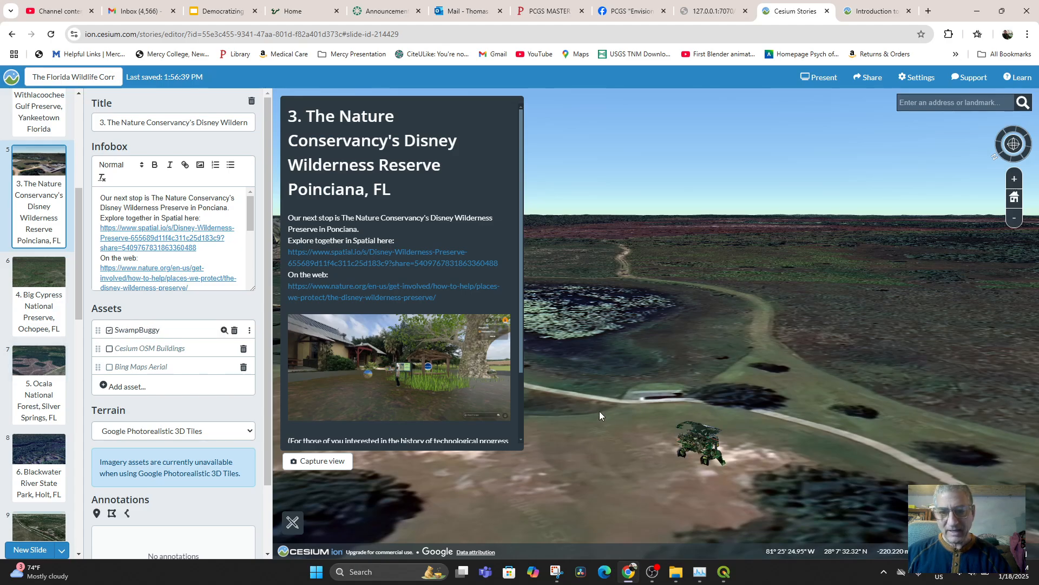
pyautogui.moveTo(635, 426); pyautogui.dragTo(683, 379, button='middle')
pyautogui.moveTo(682, 379); pyautogui.dragTo(738, 319)
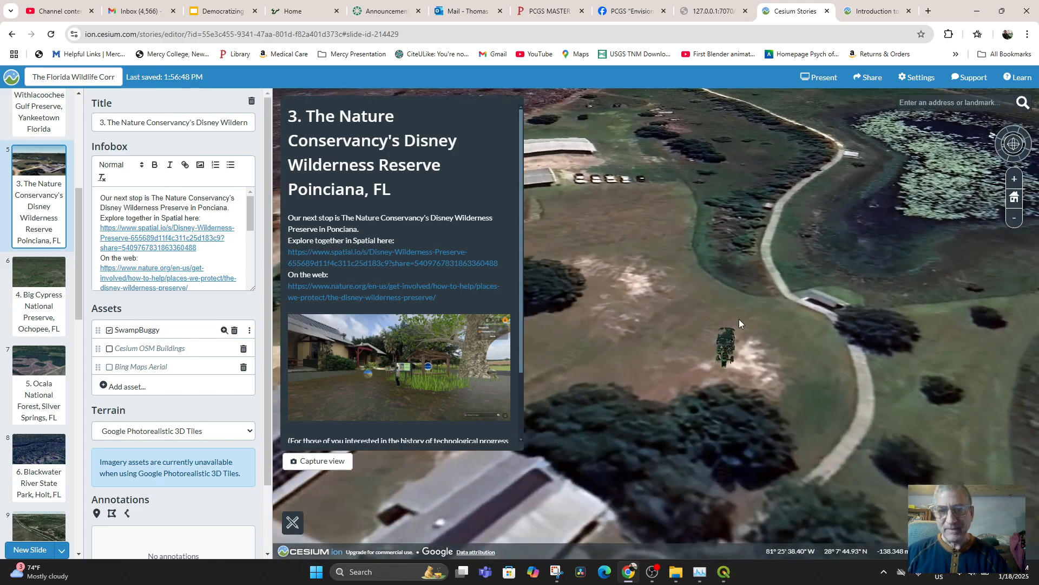
pyautogui.click(108, 330)
pyautogui.click(109, 330)
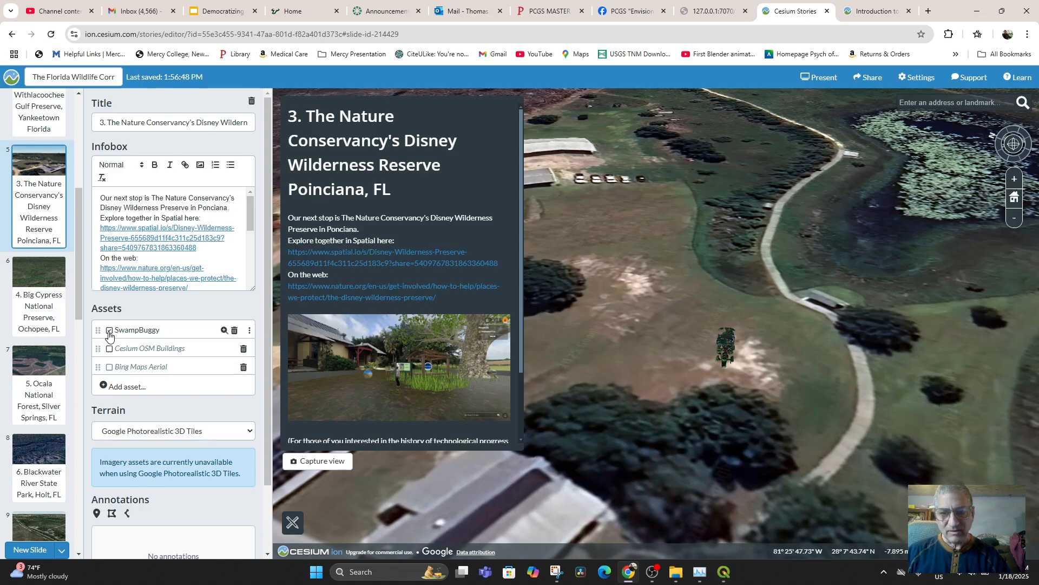
# Step: Adjust the SwampBuggy's location to longitude -81.429808 and latitude 28.128727, and rotate its heading to about 153 degrees
pyautogui.click(250, 331)
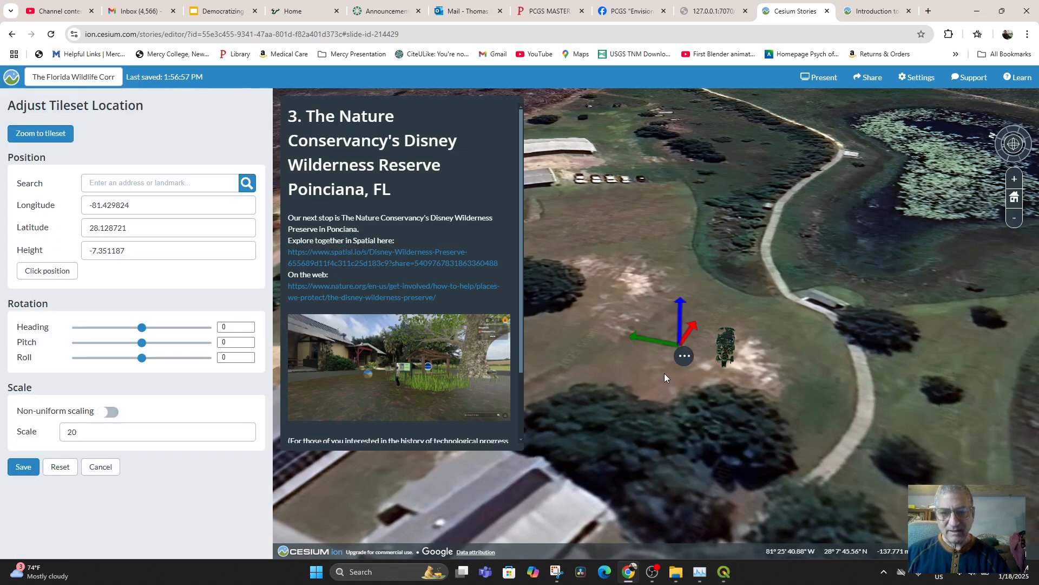
pyautogui.moveTo(692, 331); pyautogui.dragTo(632, 328)
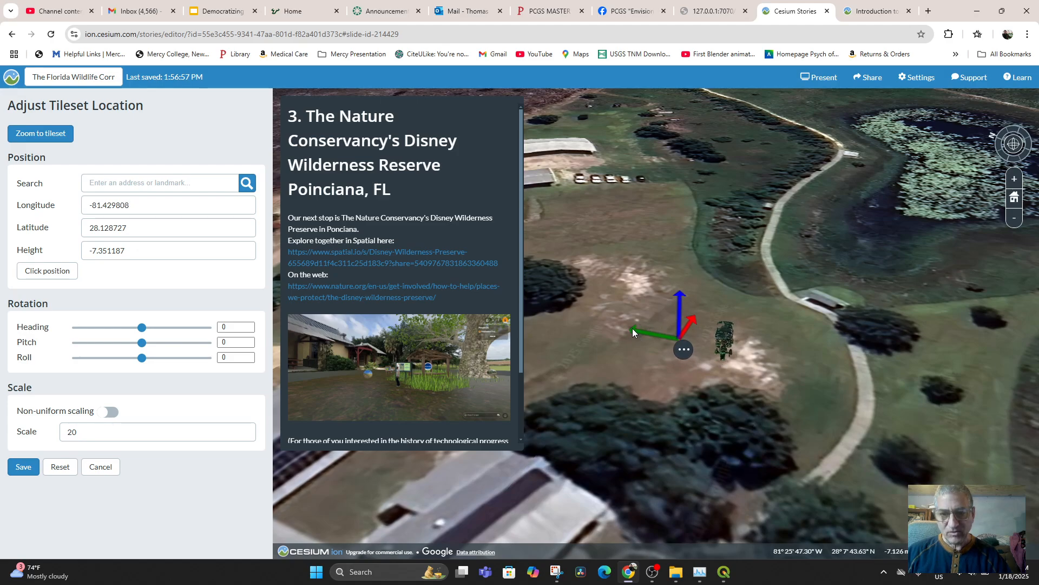
pyautogui.click(684, 349)
pyautogui.click(693, 350)
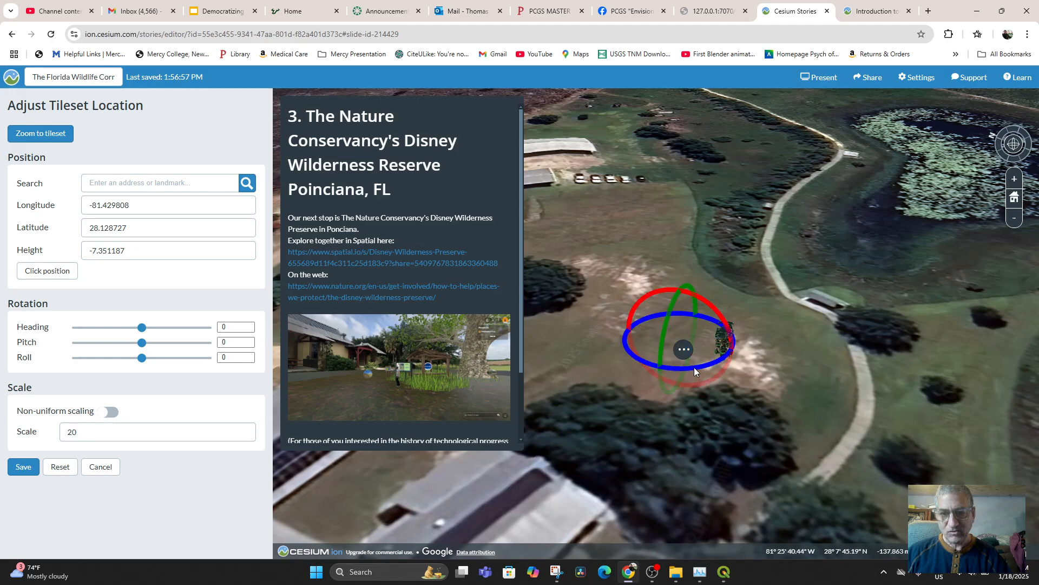
pyautogui.moveTo(694, 367); pyautogui.dragTo(511, 245)
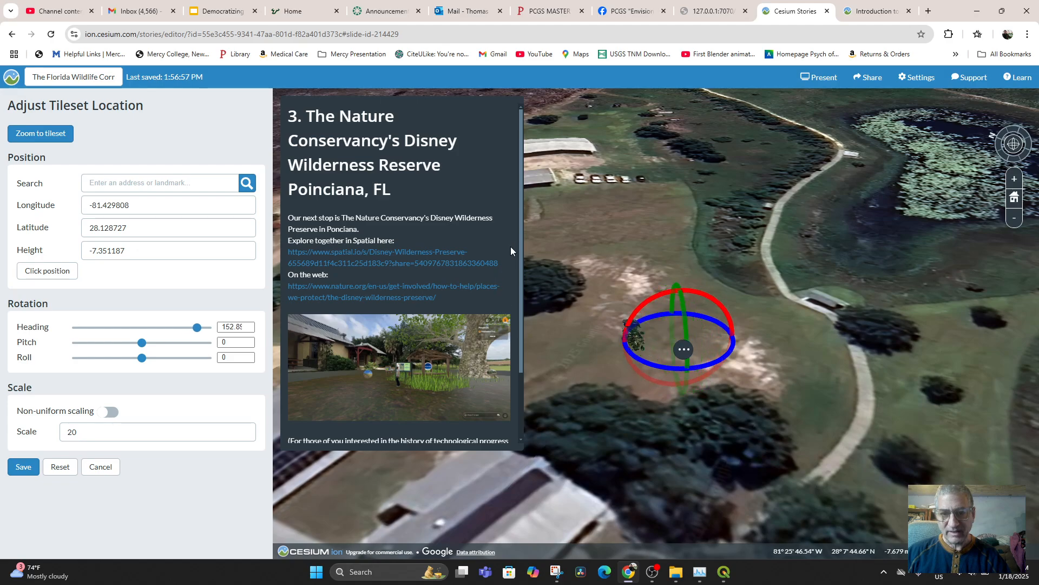
# Step: Move the SwampBuggy to about longitude -81.429817 and latitude 28.128633, inspect its placement, and save the tileset location
pyautogui.click(684, 351)
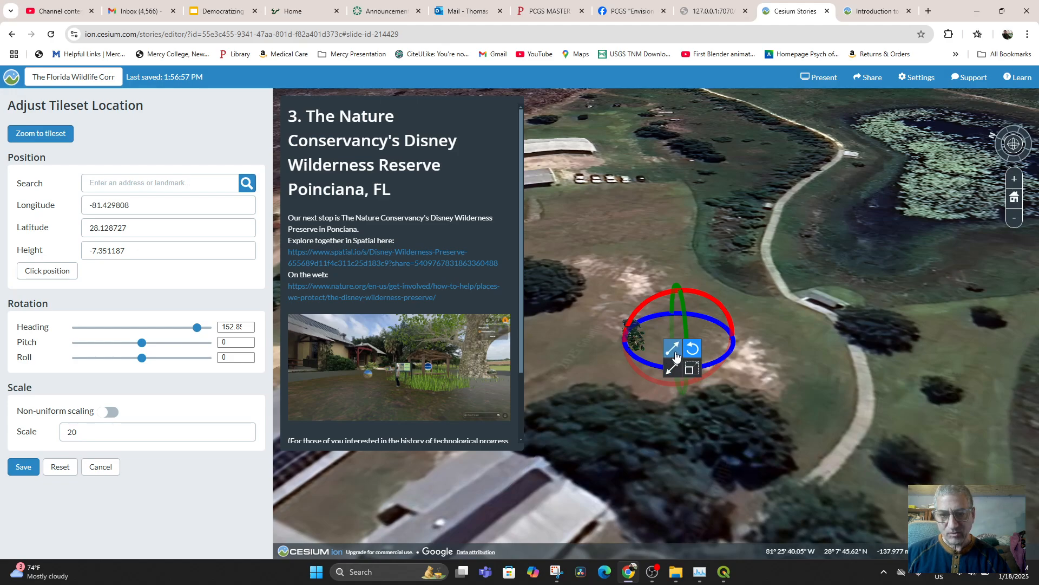
pyautogui.click(675, 351)
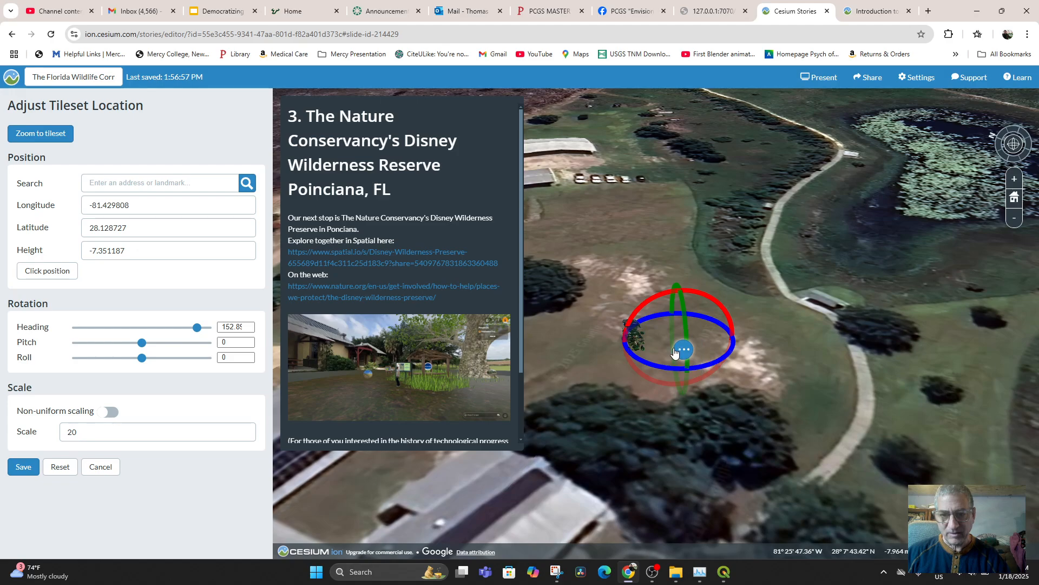
pyautogui.moveTo(712, 337); pyautogui.dragTo(771, 366)
pyautogui.scroll(5, 723, 391)
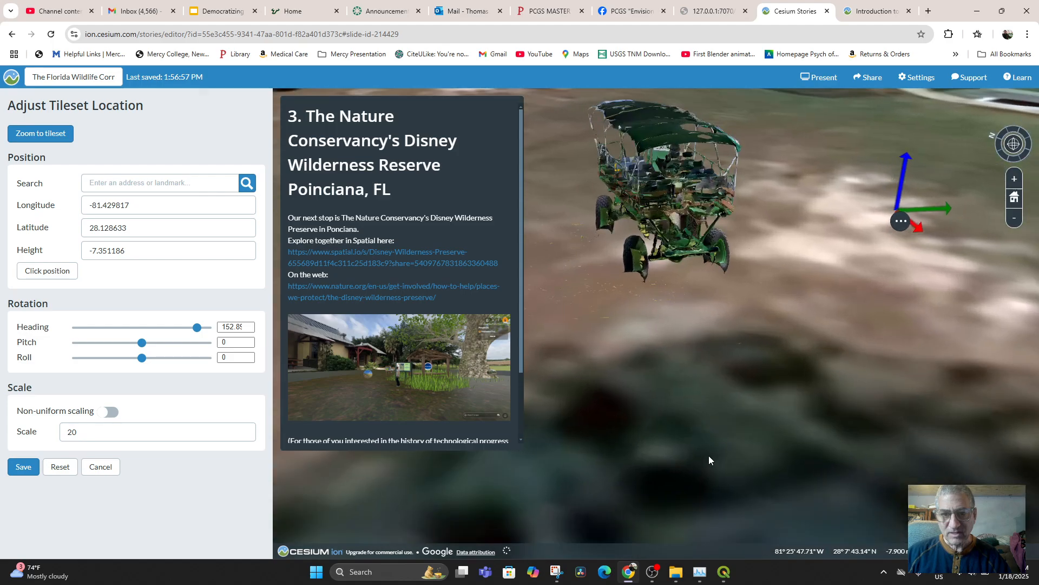
pyautogui.moveTo(906, 157); pyautogui.dragTo(907, 155)
pyautogui.scroll(2, 639, 309)
pyautogui.scroll(-3, 619, 313)
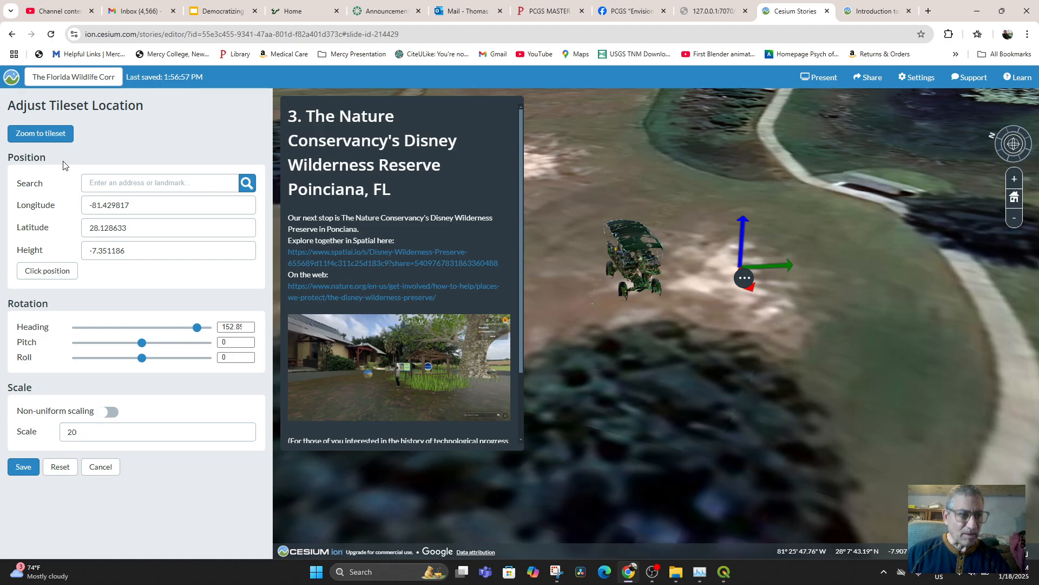
pyautogui.click(26, 471)
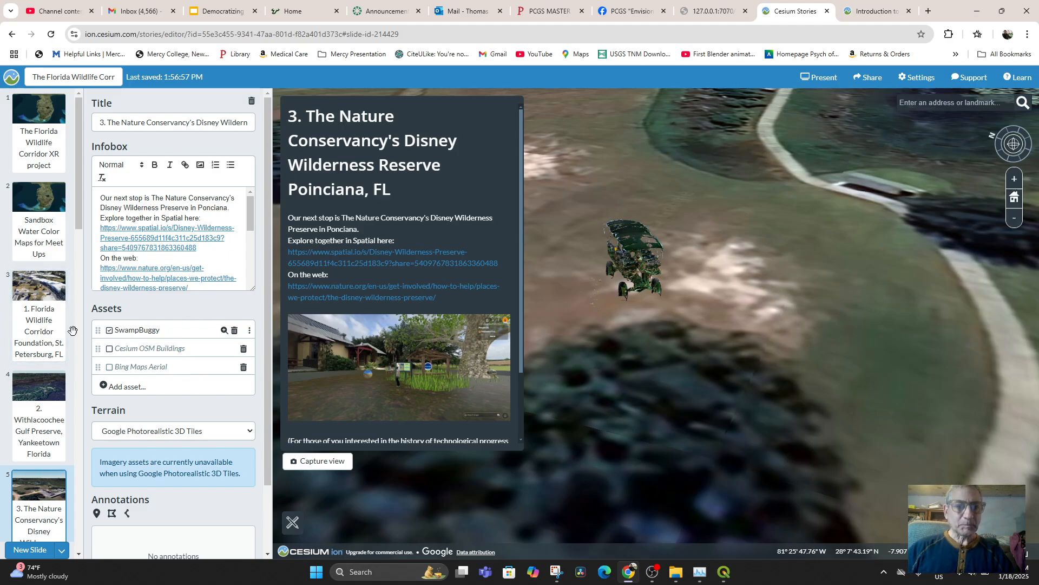
# Step: Check the slide's available terrain options and view the SwampBuggy's wider surroundings at the preserve
pyautogui.scroll(-2, 143, 372)
pyautogui.click(200, 355)
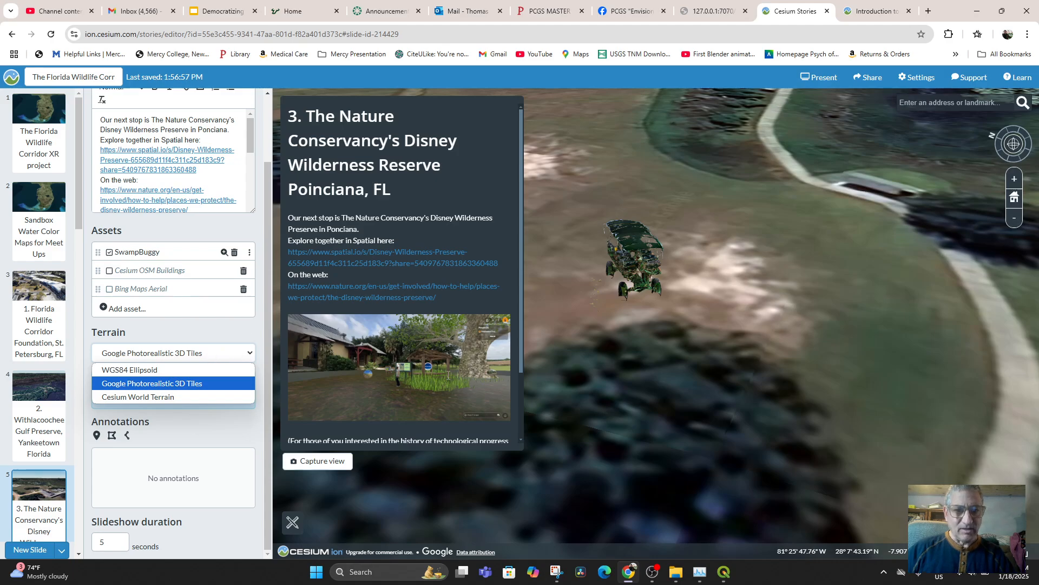
pyautogui.scroll(-6, 635, 366)
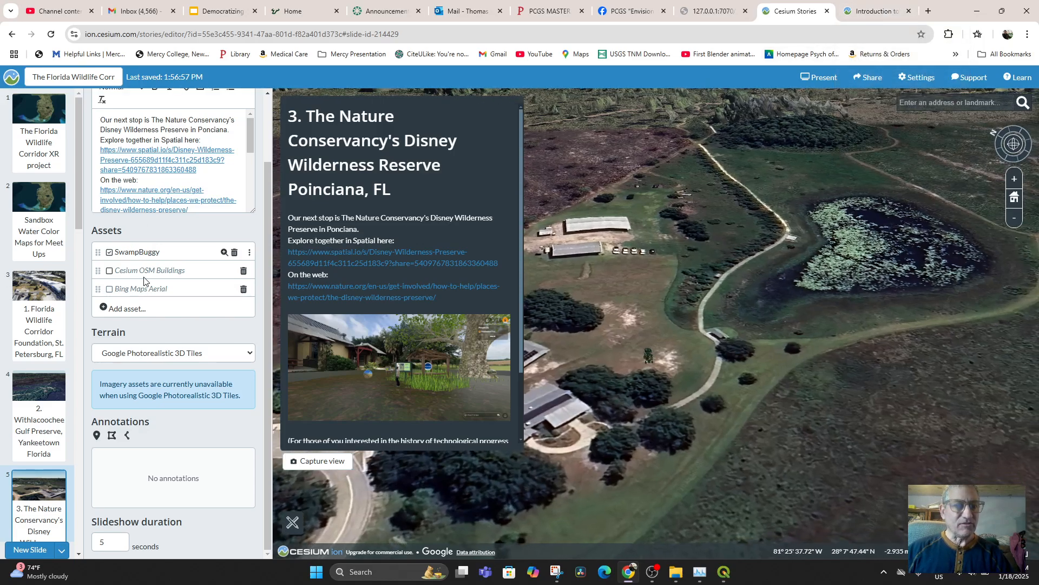
pyautogui.scroll(2, 144, 279)
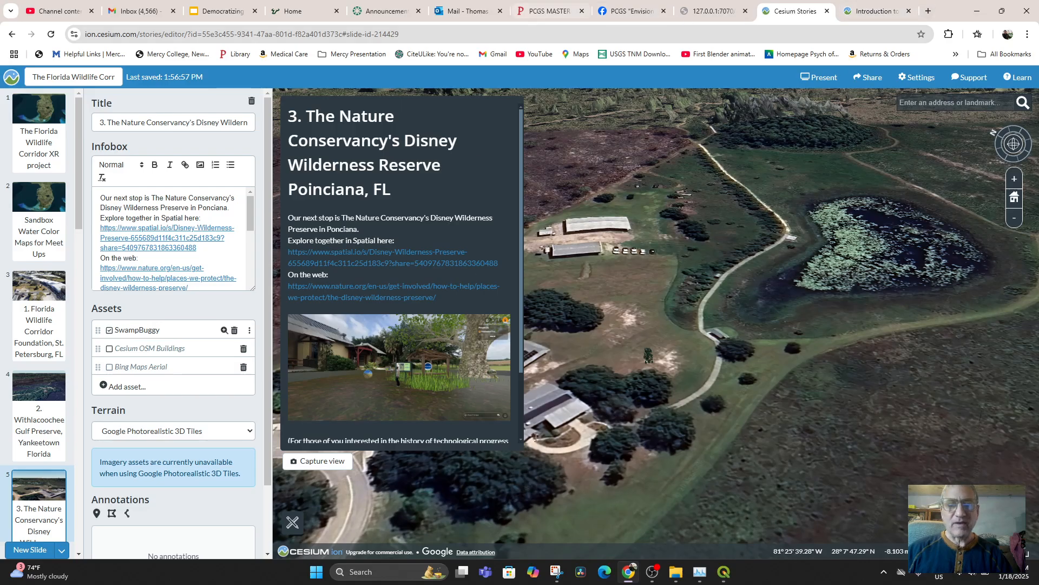
# Step: Switch to QGIS, enlarge the layer list, and hide the four visible dated Google Satellite layers and the HAF Project Sites layer
pyautogui.click(726, 575)
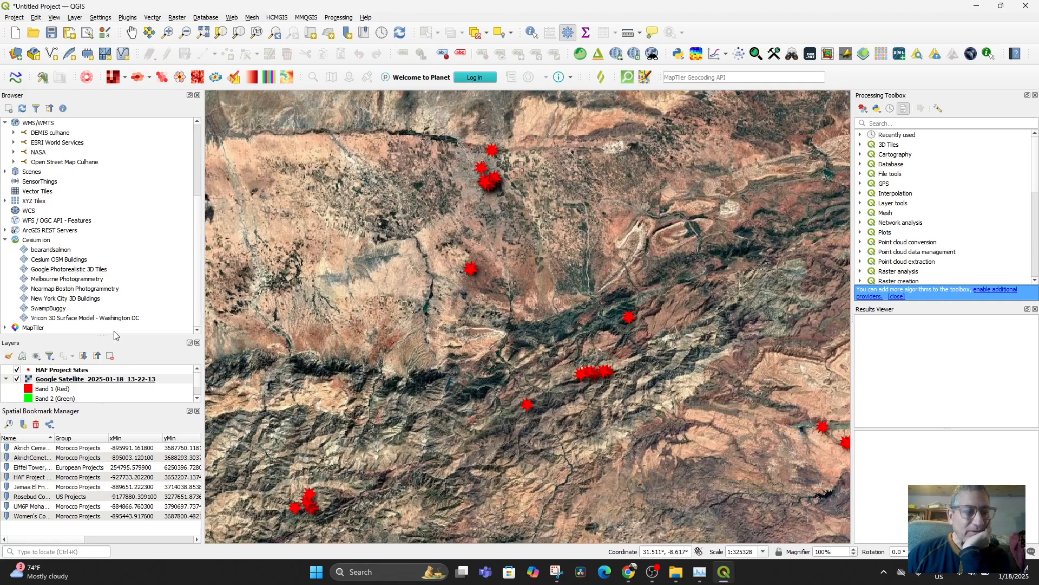
pyautogui.moveTo(113, 336); pyautogui.dragTo(111, 223)
pyautogui.click(17, 265)
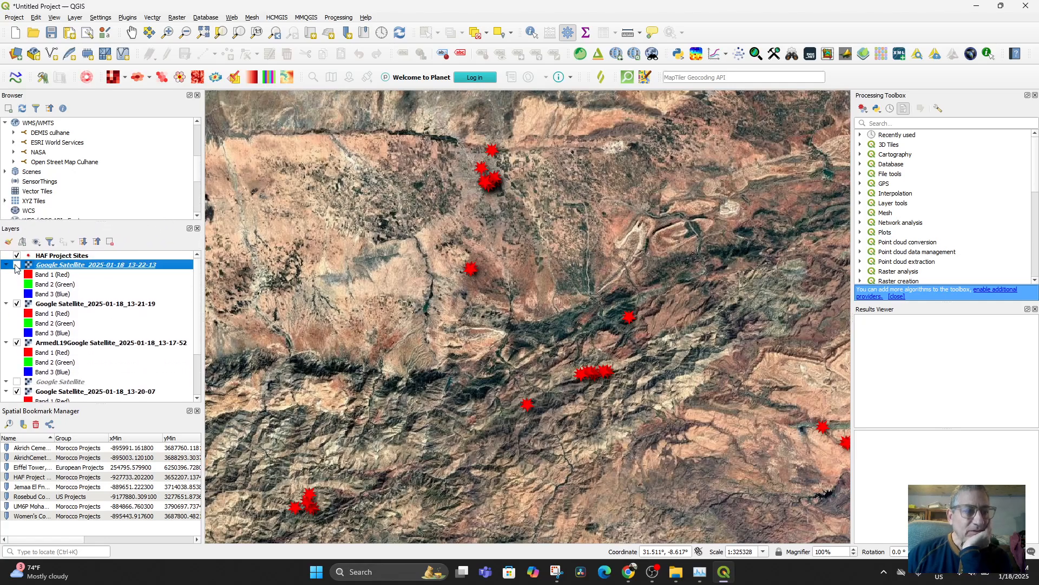
pyautogui.click(17, 304)
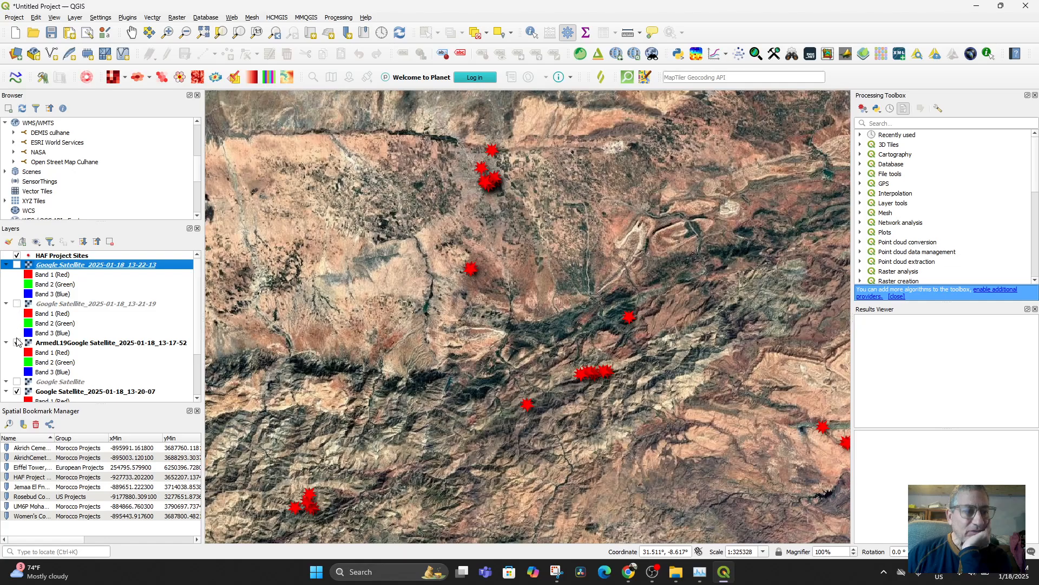
pyautogui.click(17, 342)
pyautogui.click(17, 391)
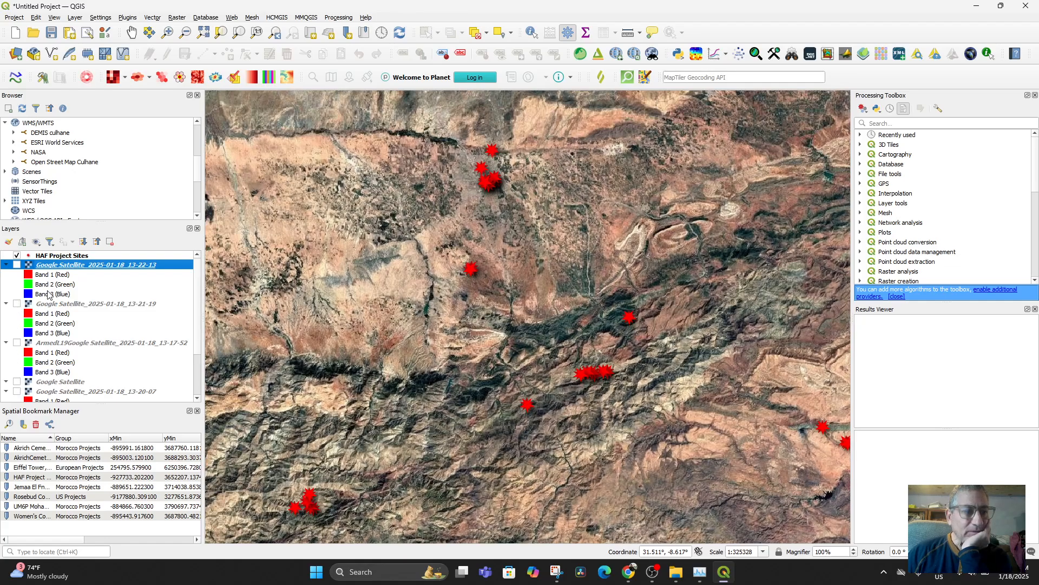
pyautogui.click(17, 255)
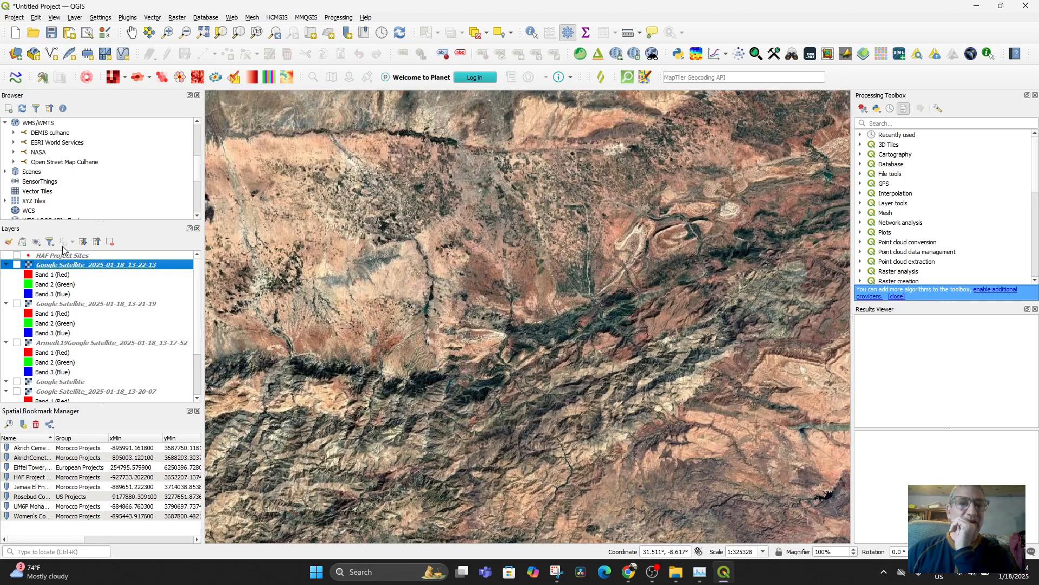
# Step: Geocode "melbourne" with the GeoCoding plugin and choose the result Melbourne, City of Melbourne, Victoria, Australia
pyautogui.click(129, 18)
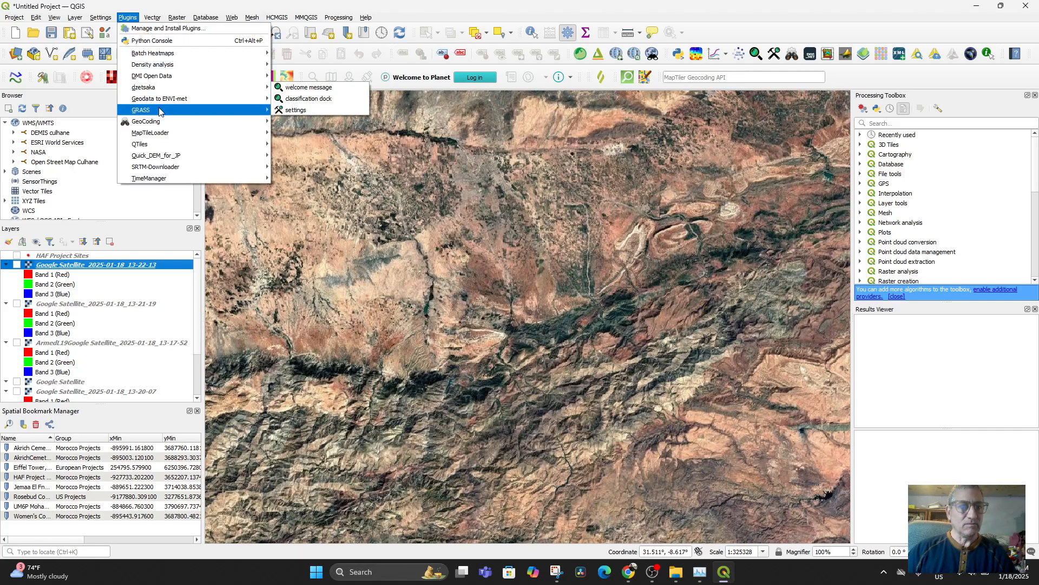
pyautogui.moveTo(154, 125)
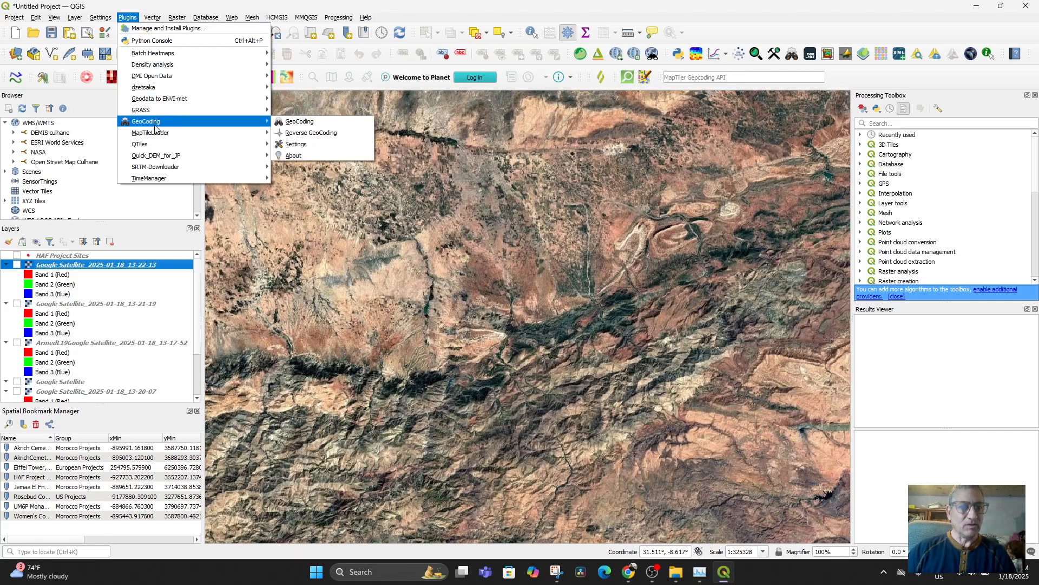
pyautogui.click(297, 122)
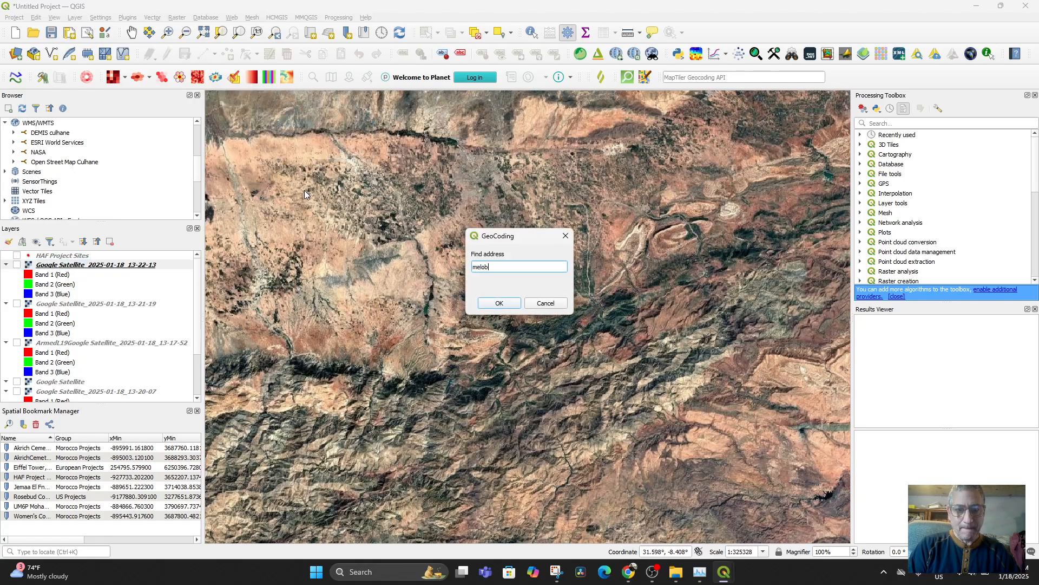
pyautogui.write('melbour')
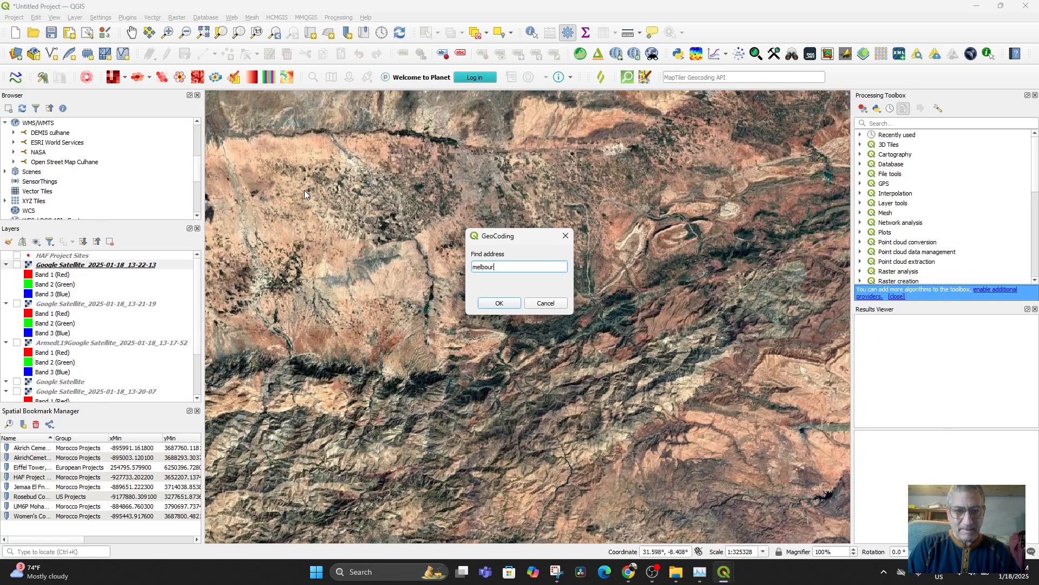
pyautogui.write('ne')
pyautogui.press('Return')
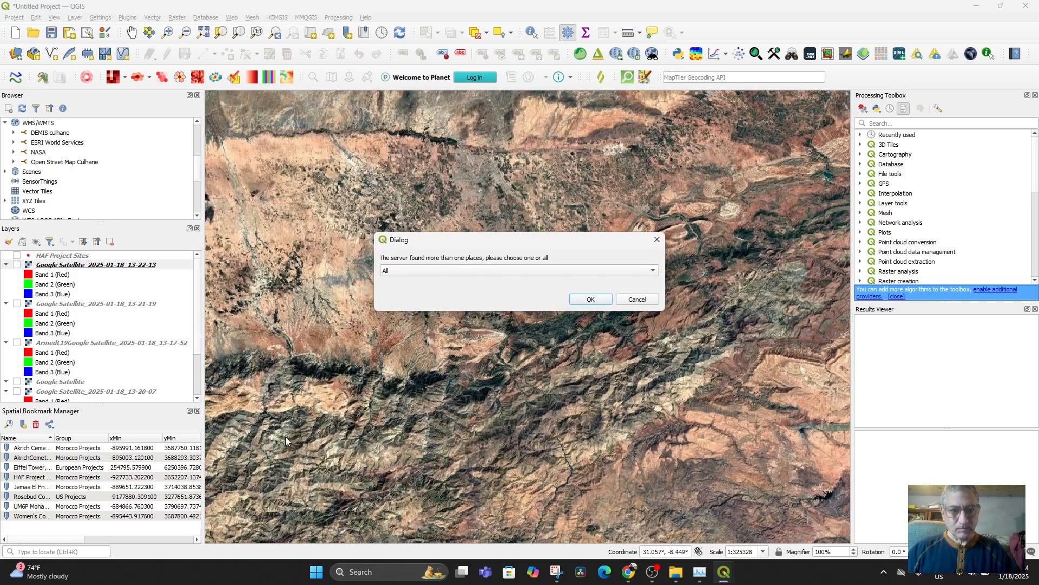
pyautogui.click(424, 270)
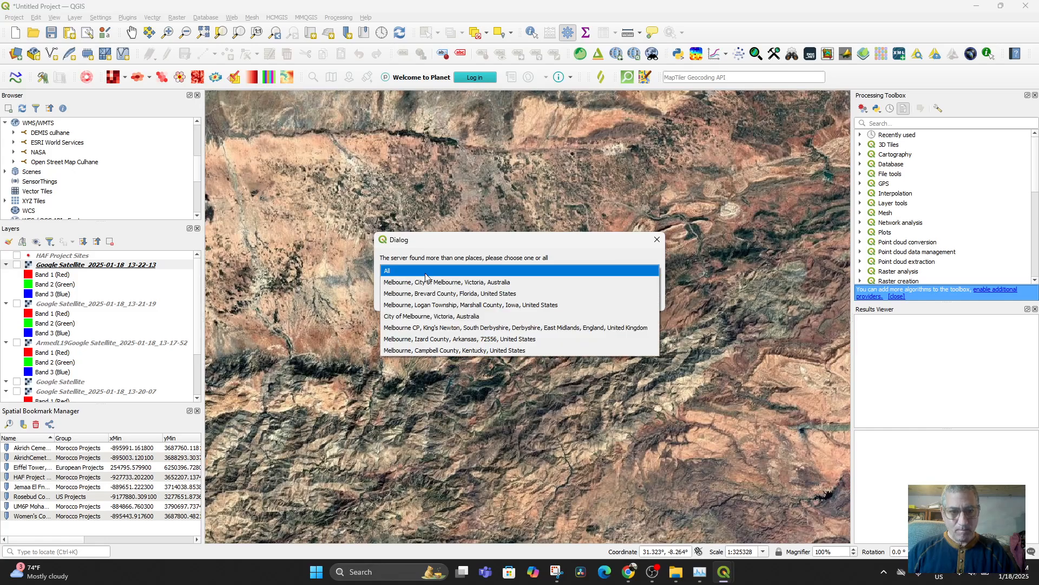
pyautogui.click(427, 281)
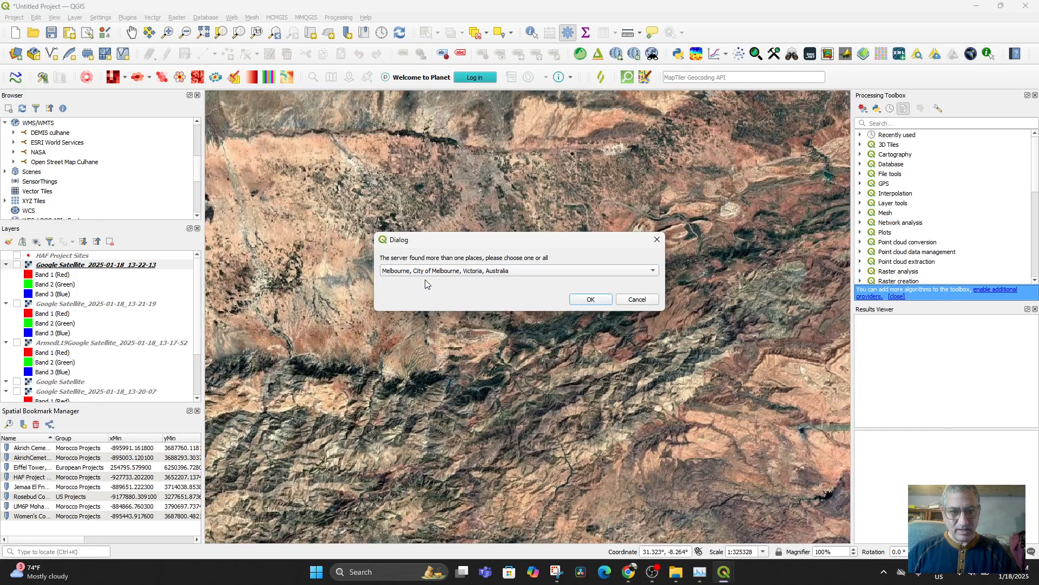
pyautogui.click(591, 299)
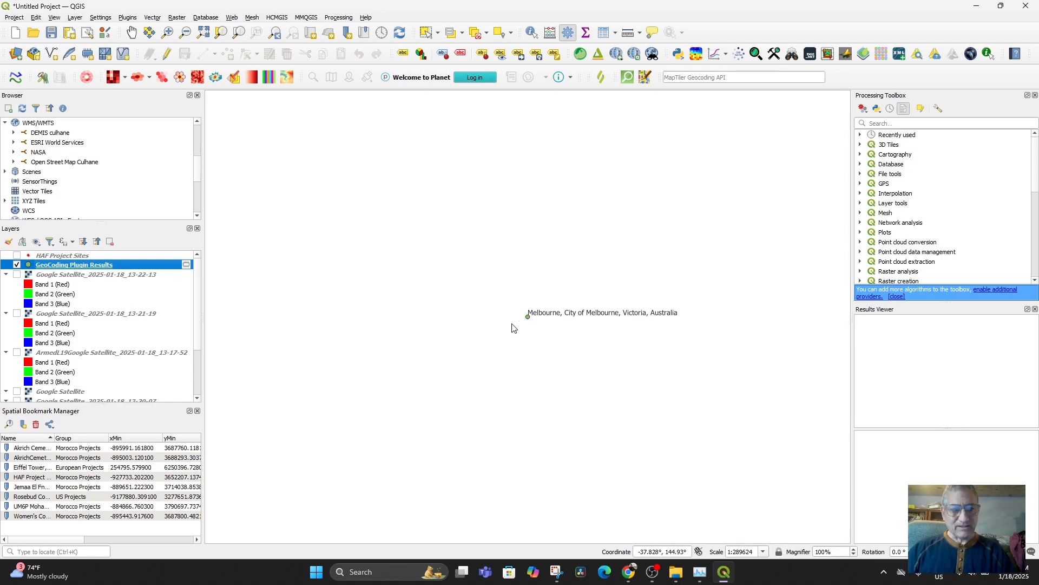
# Step: Show the undated Google Satellite layer and bring central Melbourne's riverside stadiums and parkland into close view
pyautogui.scroll(-2, 135, 325)
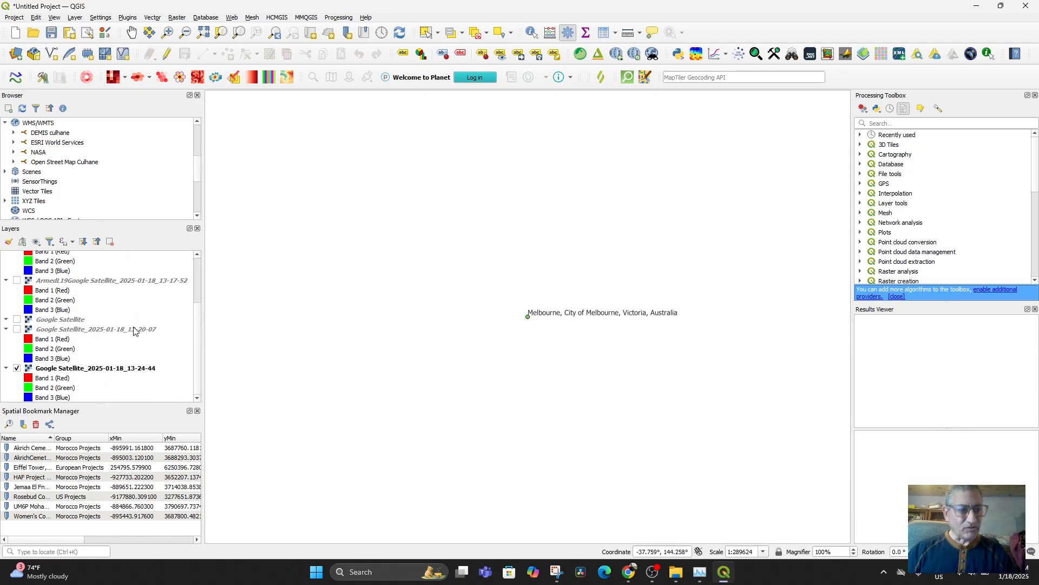
pyautogui.scroll(3, 65, 371)
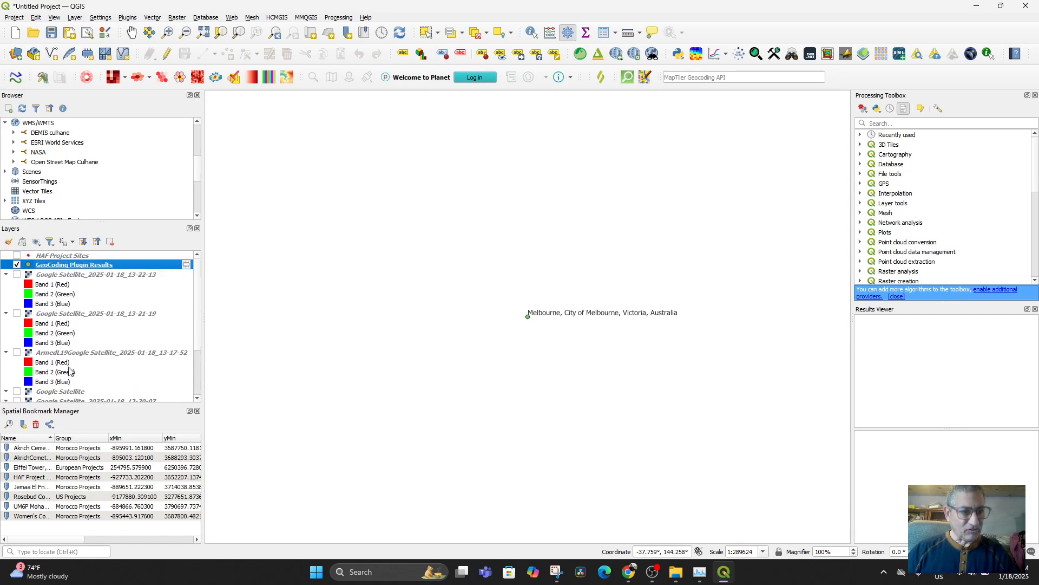
pyautogui.scroll(-3, 89, 318)
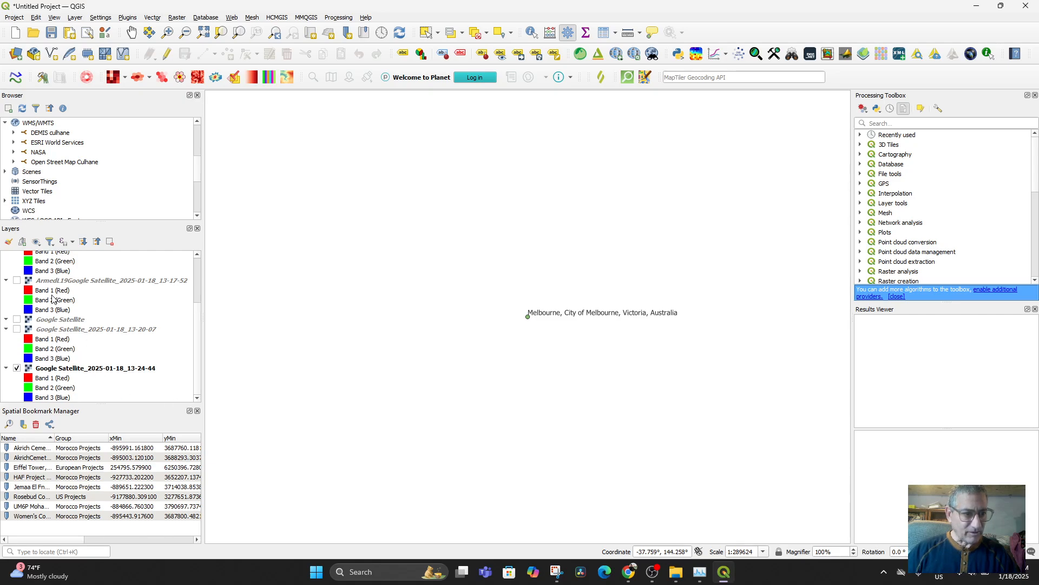
pyautogui.click(17, 319)
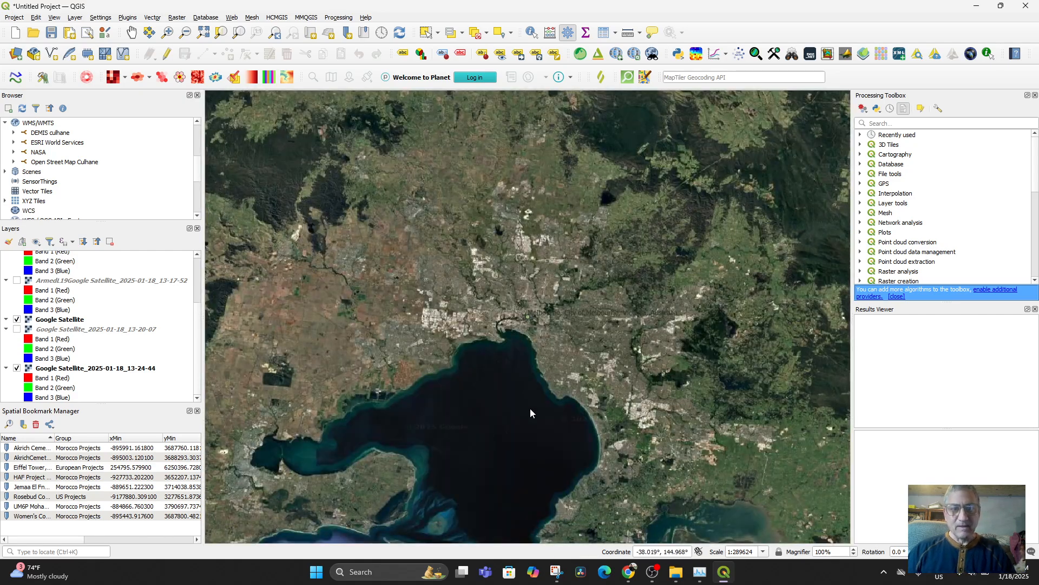
pyautogui.scroll(3, 531, 411)
pyautogui.moveTo(513, 374); pyautogui.dragTo(576, 427)
pyautogui.scroll(2, 538, 404)
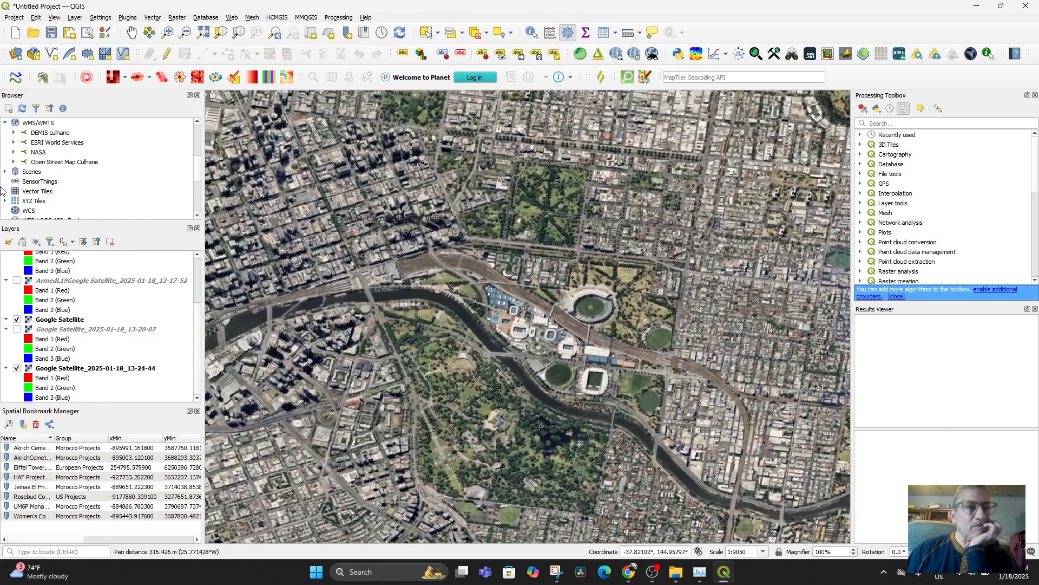
# Step: Add the Cesium ion assets Google Photorealistic 3D Tiles, Cesium OSM Buildings and bearandsalmon as layers, using the existing Default Token for each
pyautogui.scroll(-3, 80, 180)
pyautogui.scroll(-1, 80, 180)
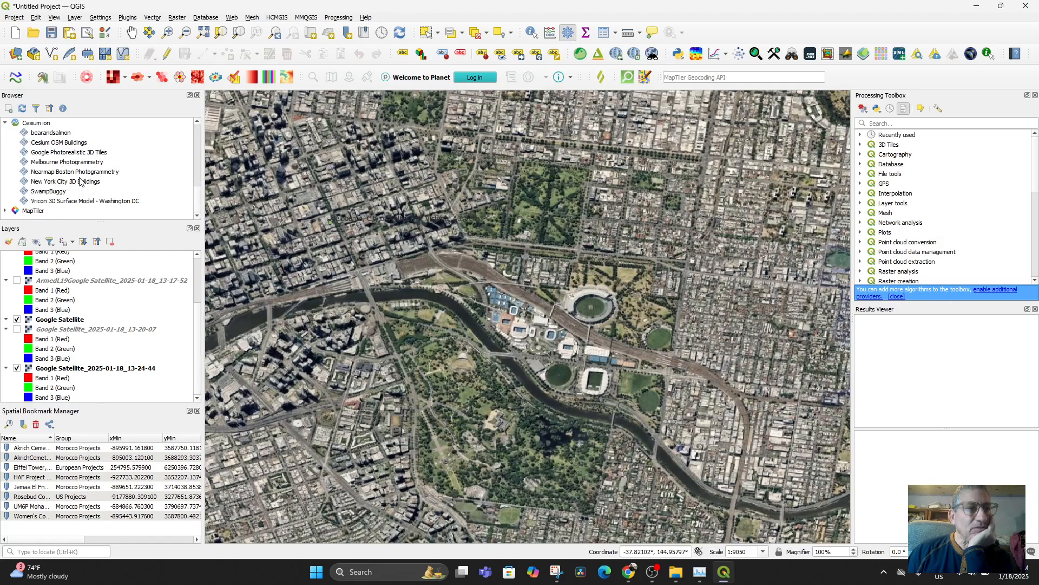
pyautogui.click(41, 125)
pyautogui.moveTo(40, 125); pyautogui.dragTo(89, 115)
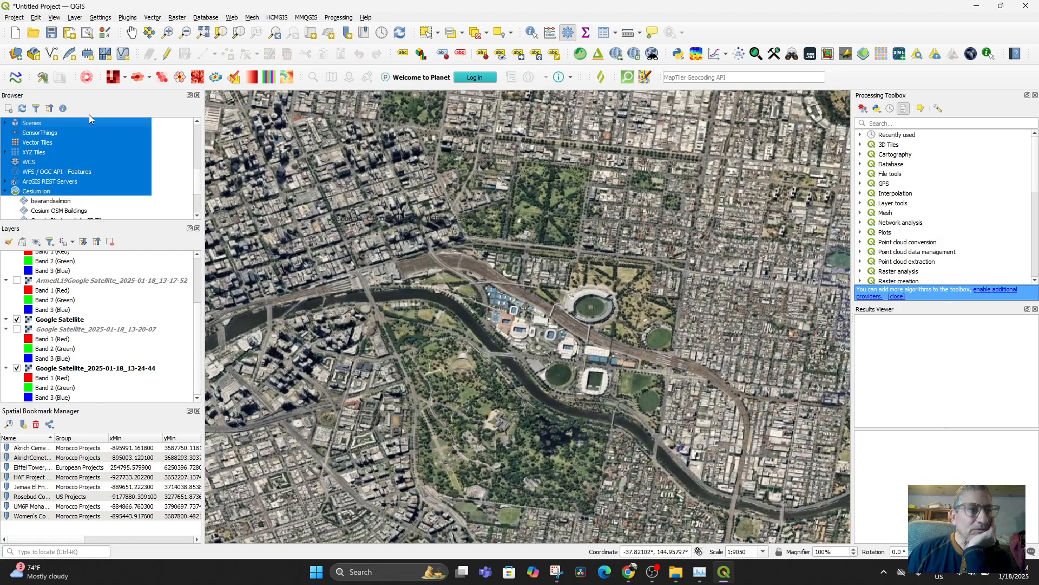
pyautogui.moveTo(52, 188); pyautogui.dragTo(48, 163)
pyautogui.click(6, 134)
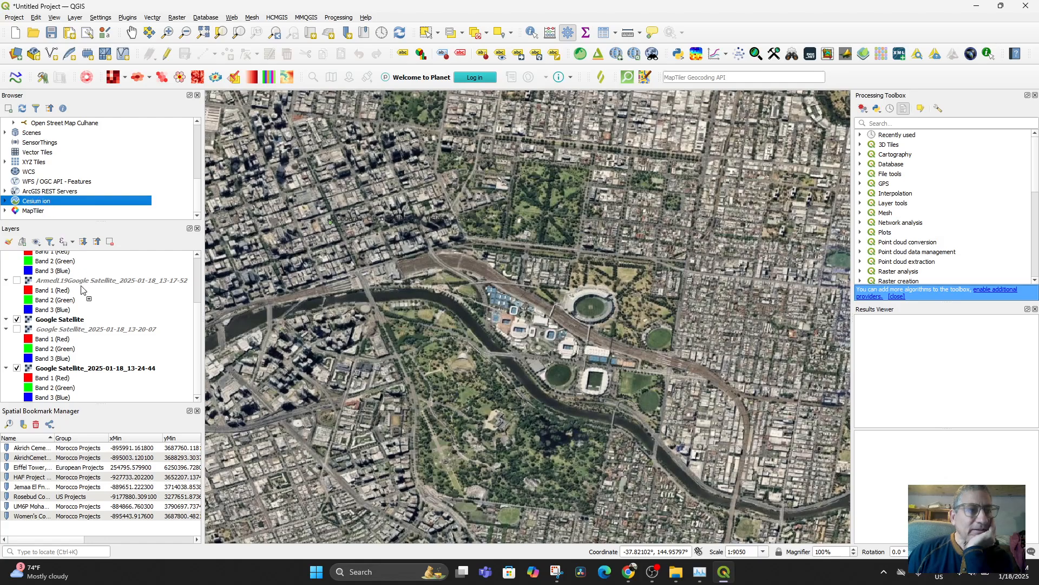
pyautogui.moveTo(82, 290); pyautogui.dragTo(83, 287)
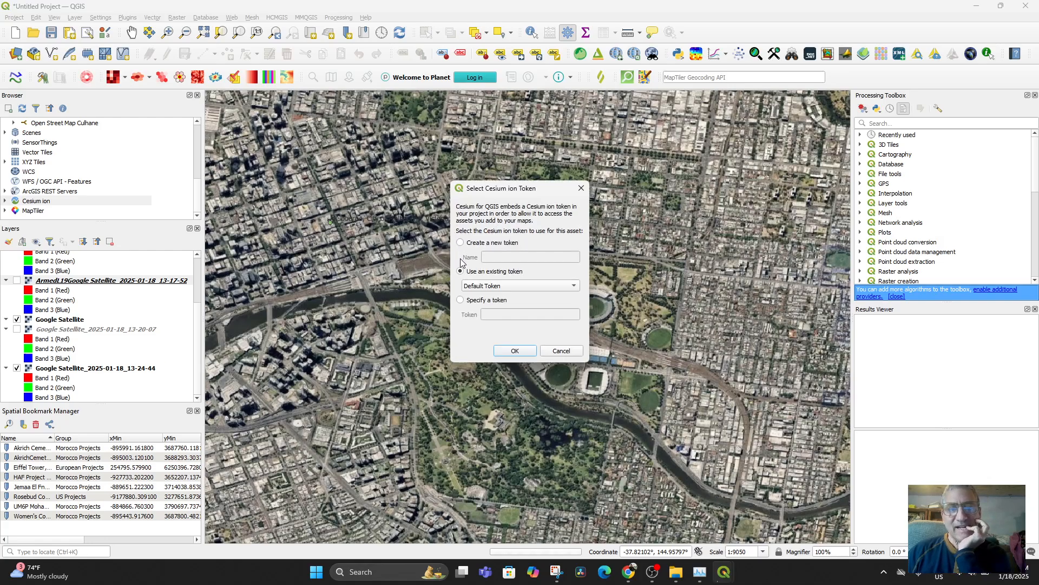
pyautogui.click(514, 351)
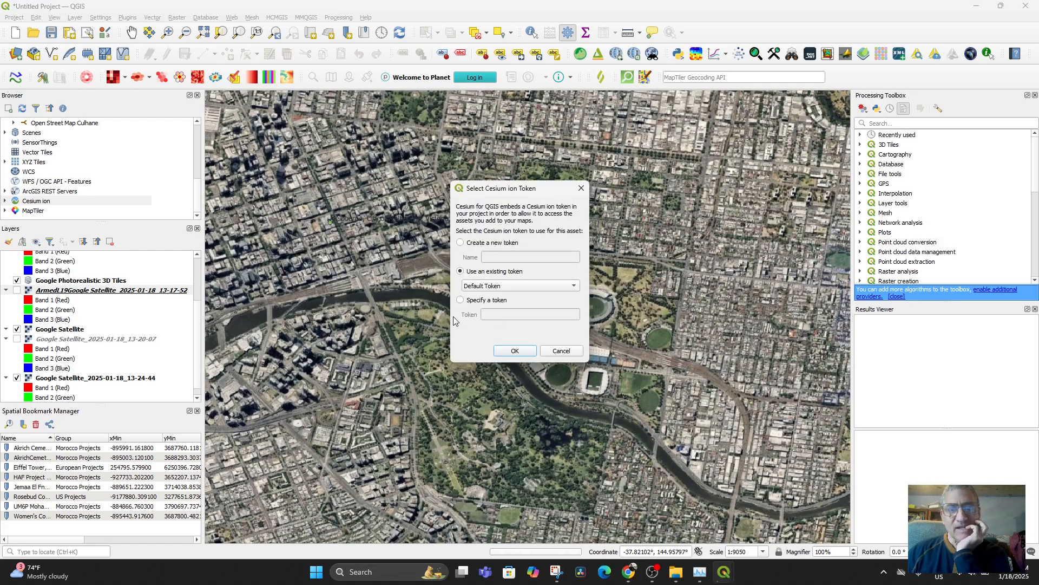
pyautogui.click(508, 353)
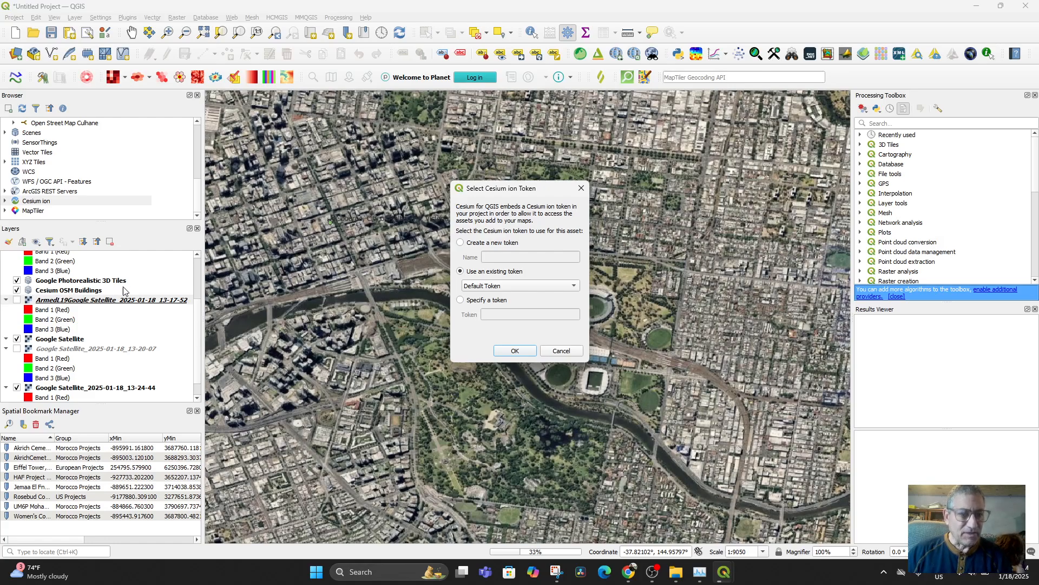
pyautogui.click(515, 354)
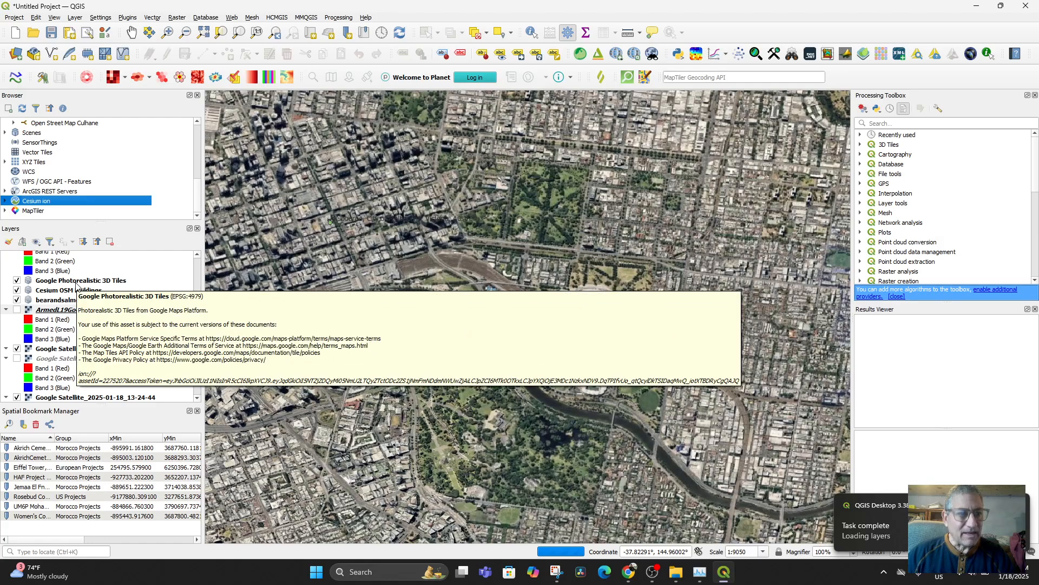
# Step: Zoom the map to the bearandsalmon layer and inspect the ground around its location
pyautogui.click(64, 301)
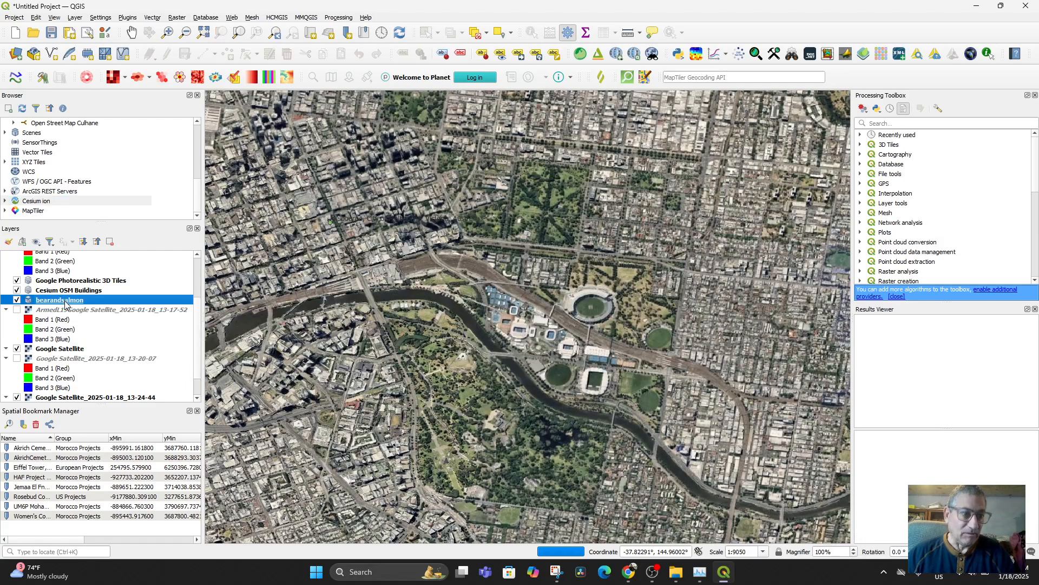
pyautogui.rightClick(65, 303)
pyautogui.click(107, 313)
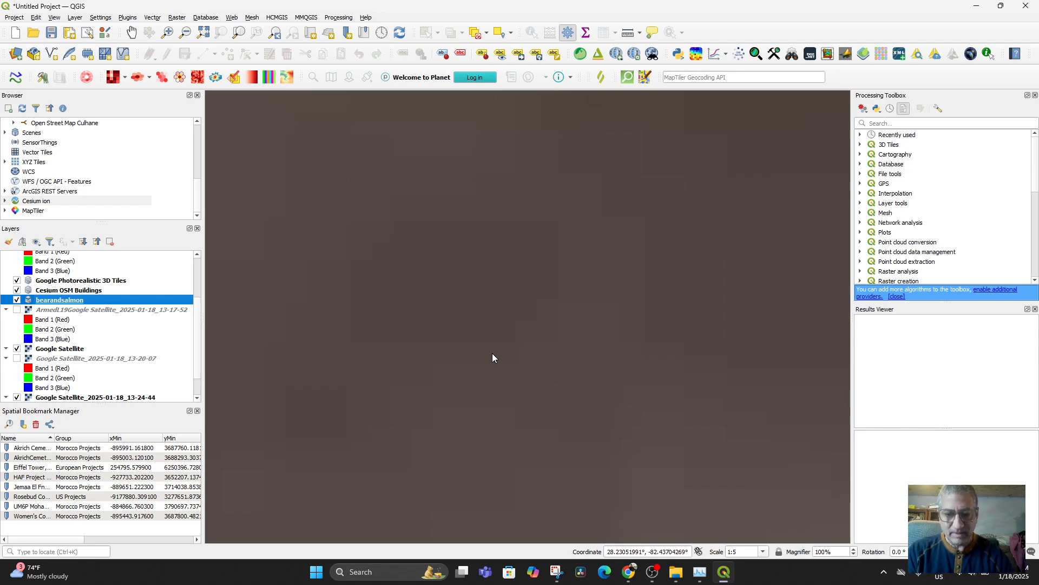
pyautogui.scroll(-4, 492, 353)
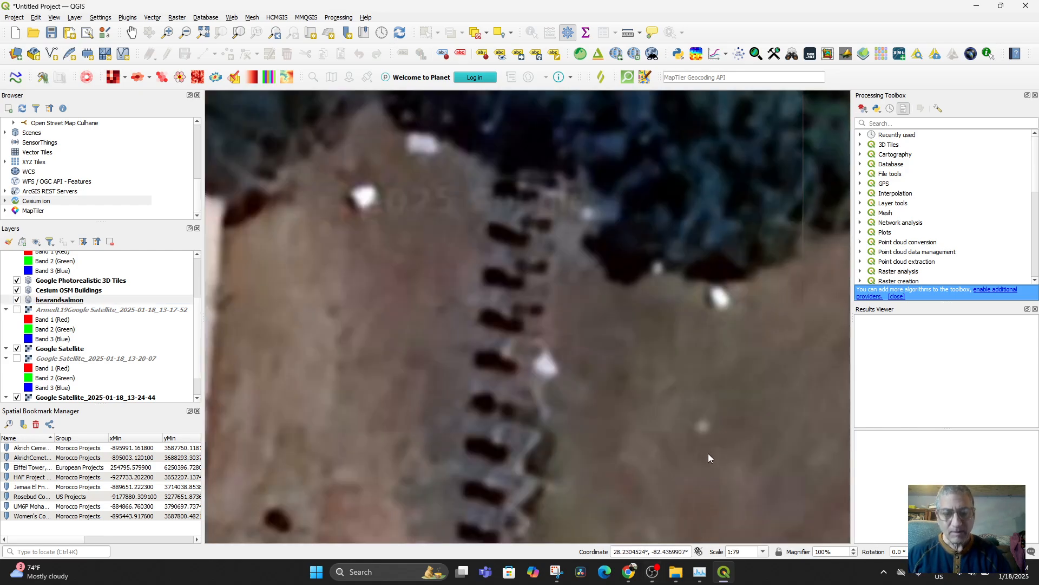
pyautogui.scroll(1, 583, 376)
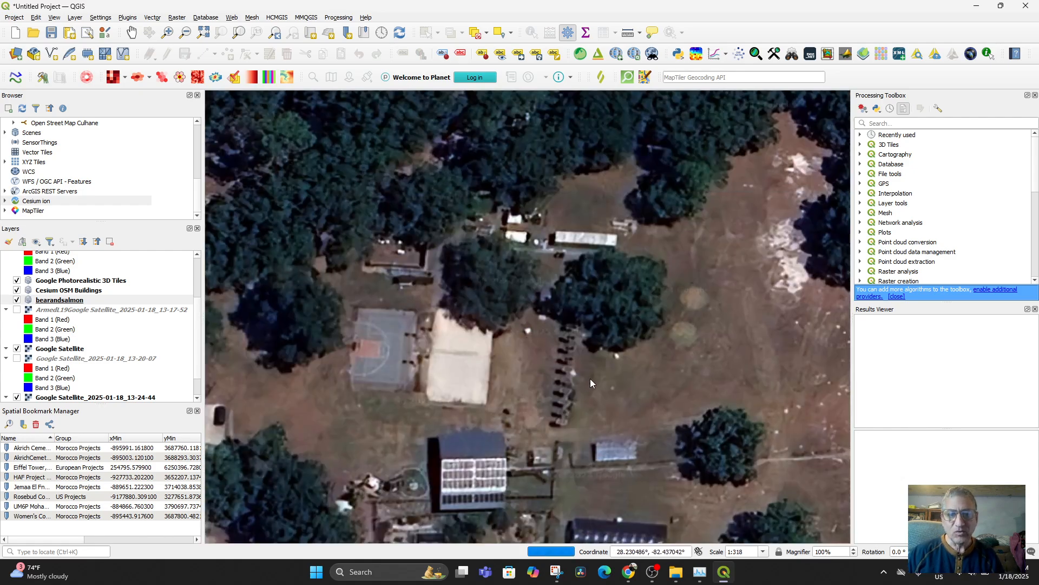
pyautogui.scroll(-1, 563, 293)
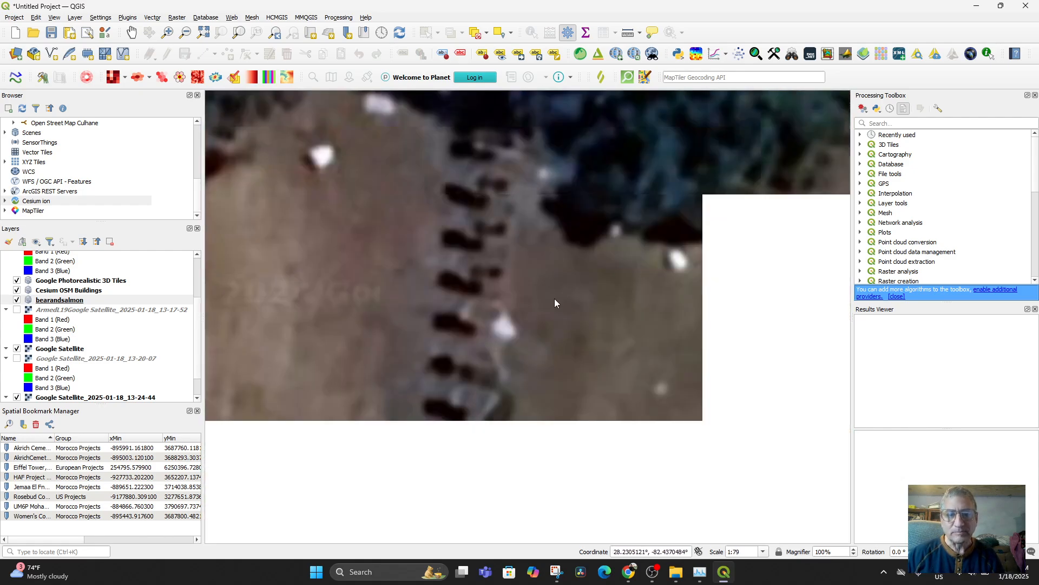
pyautogui.moveTo(571, 309); pyautogui.dragTo(567, 335, button='middle')
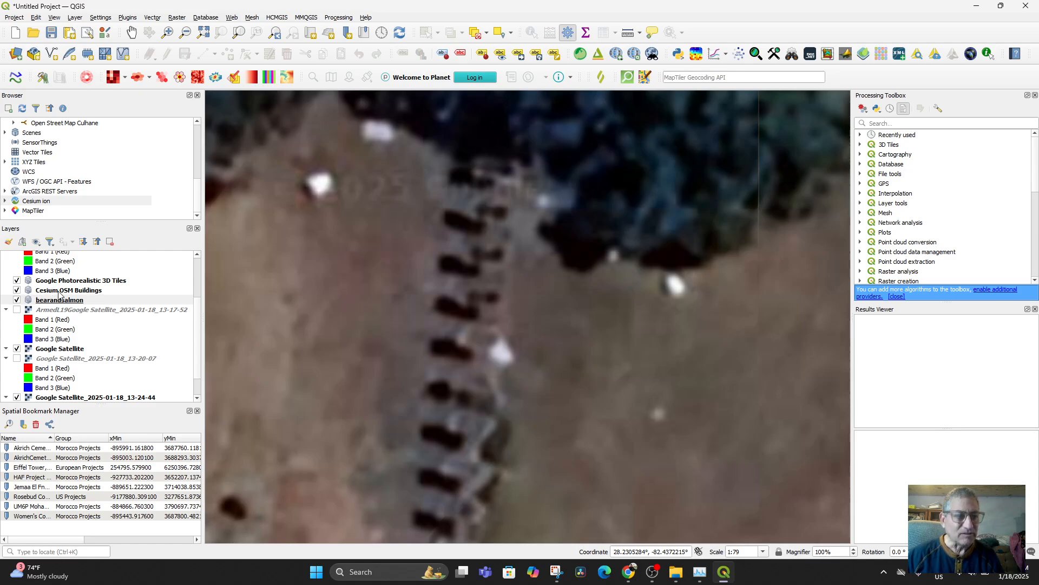
# Step: Hide the Cesium OSM Buildings and Google Satellite layers, and toggle Google Photorealistic 3D Tiles off and back on
pyautogui.click(17, 294)
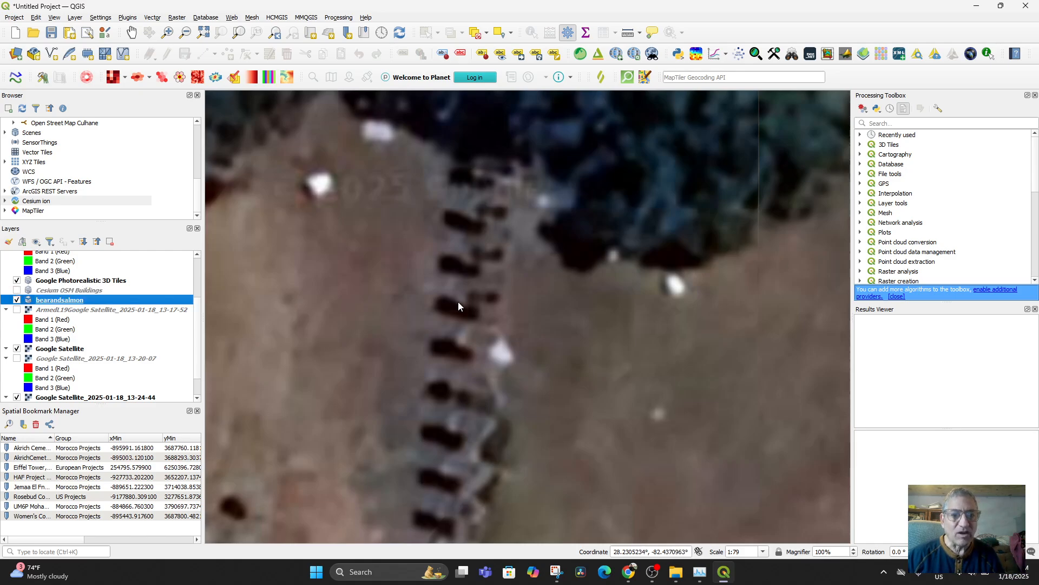
pyautogui.scroll(-1, 455, 304)
pyautogui.moveTo(447, 308); pyautogui.dragTo(485, 366, button='middle')
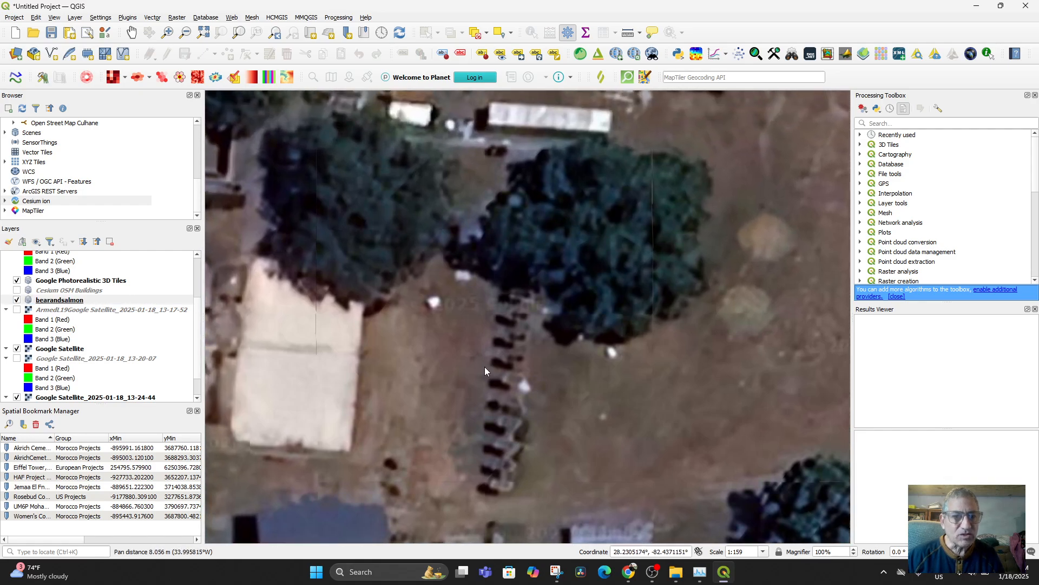
pyautogui.click(16, 349)
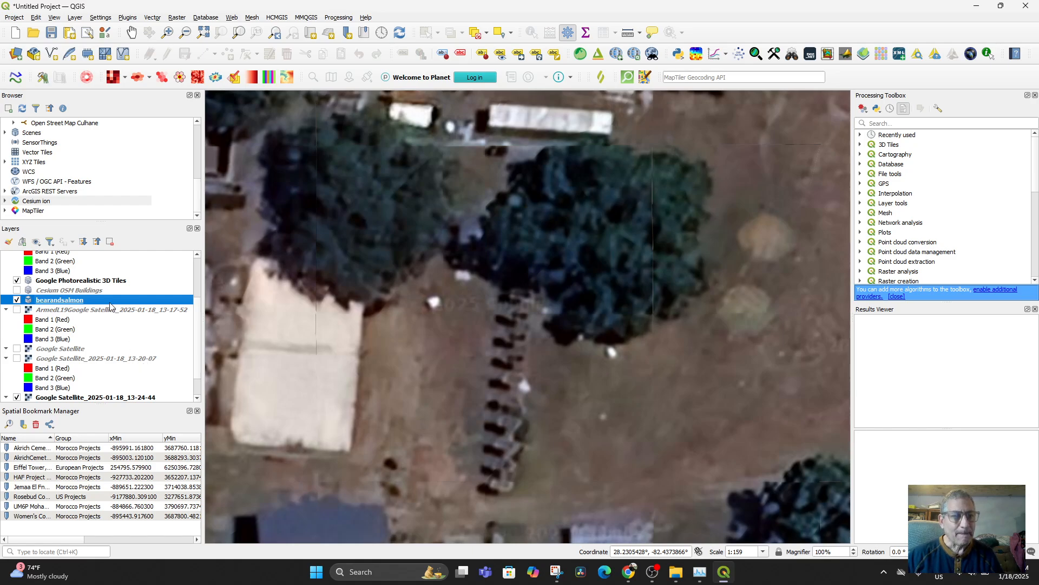
pyautogui.click(17, 280)
pyautogui.click(17, 280)
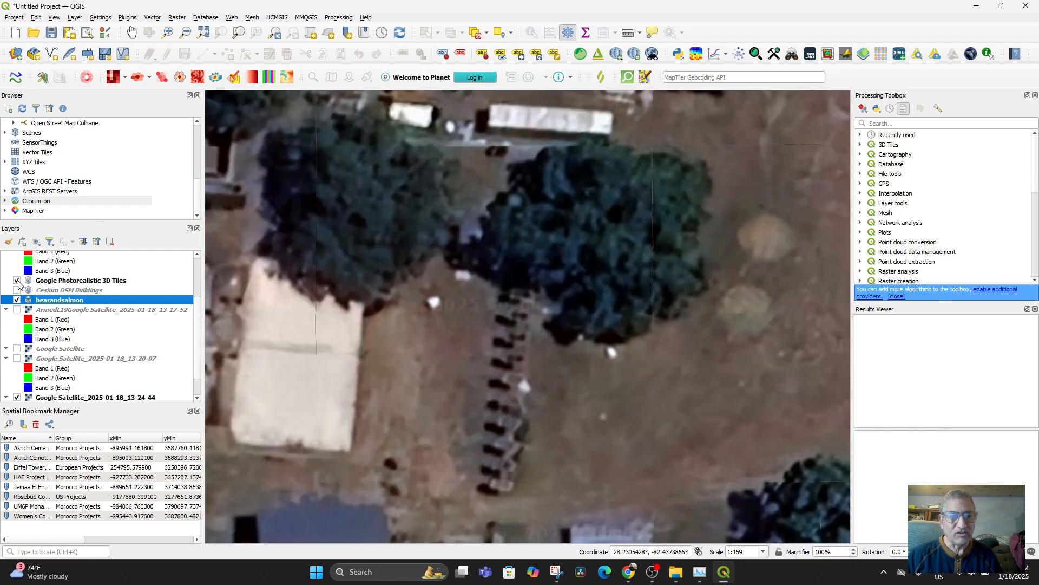
# Step: Examine the wider property around the bearandsalmon location, including its buildings, trees and nearby road, at about 1:636 scale
pyautogui.scroll(-2, 619, 411)
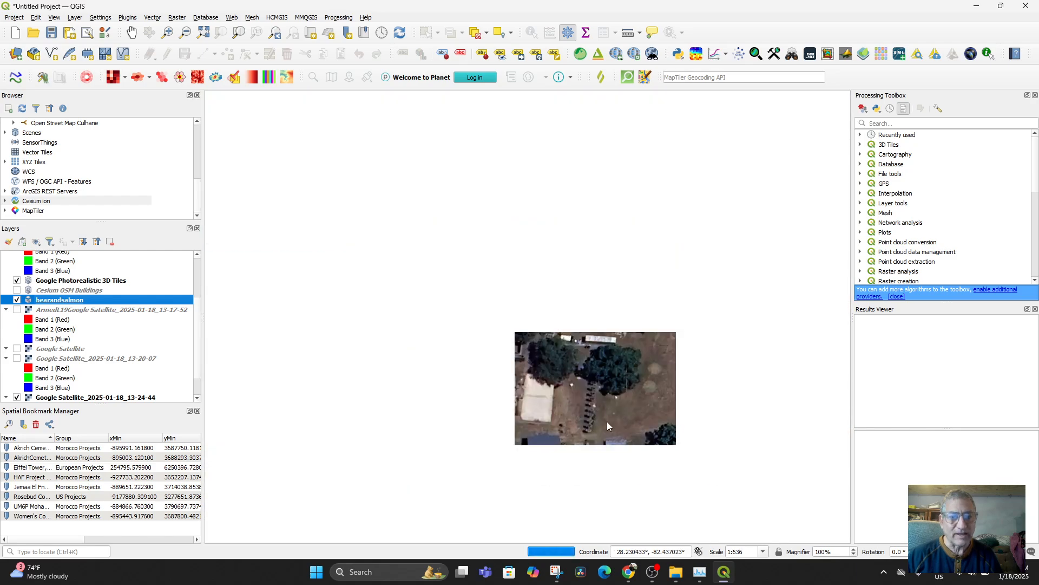
pyautogui.moveTo(602, 436); pyautogui.dragTo(608, 328, button='middle')
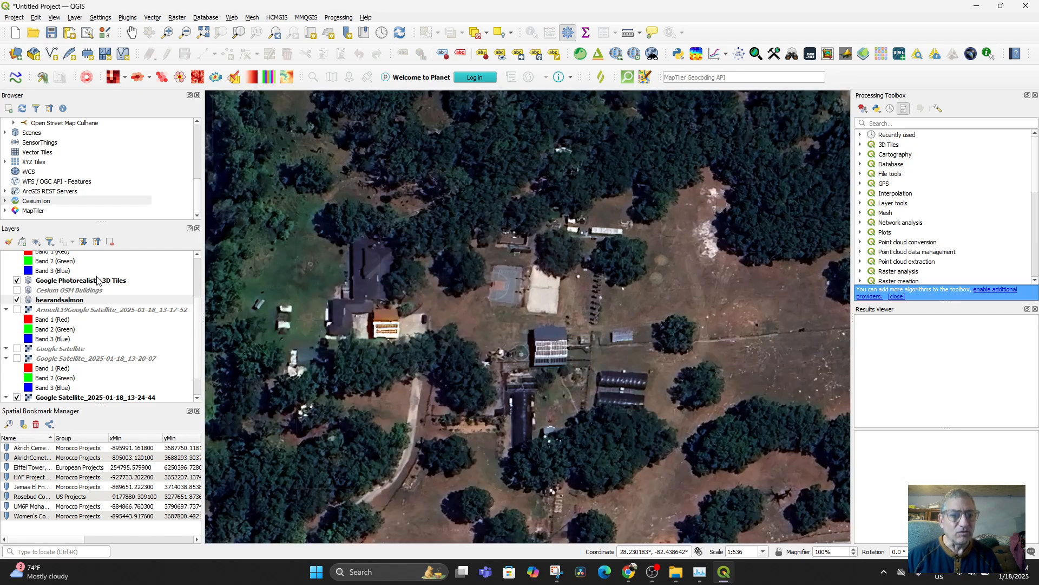
pyautogui.scroll(-1, 464, 408)
pyautogui.scroll(1, 531, 469)
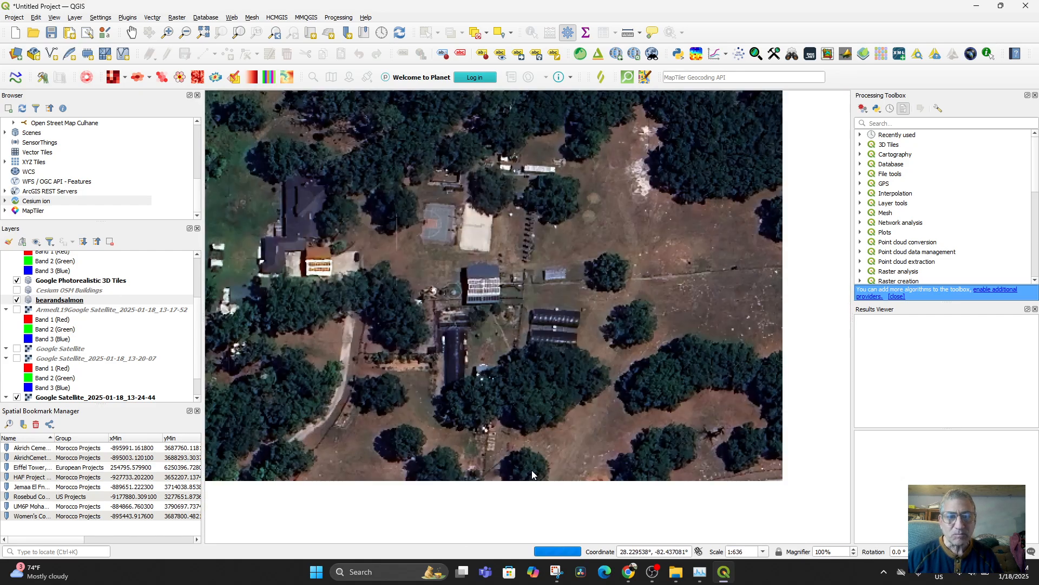
pyautogui.scroll(1, 544, 460)
pyautogui.scroll(-1, 540, 463)
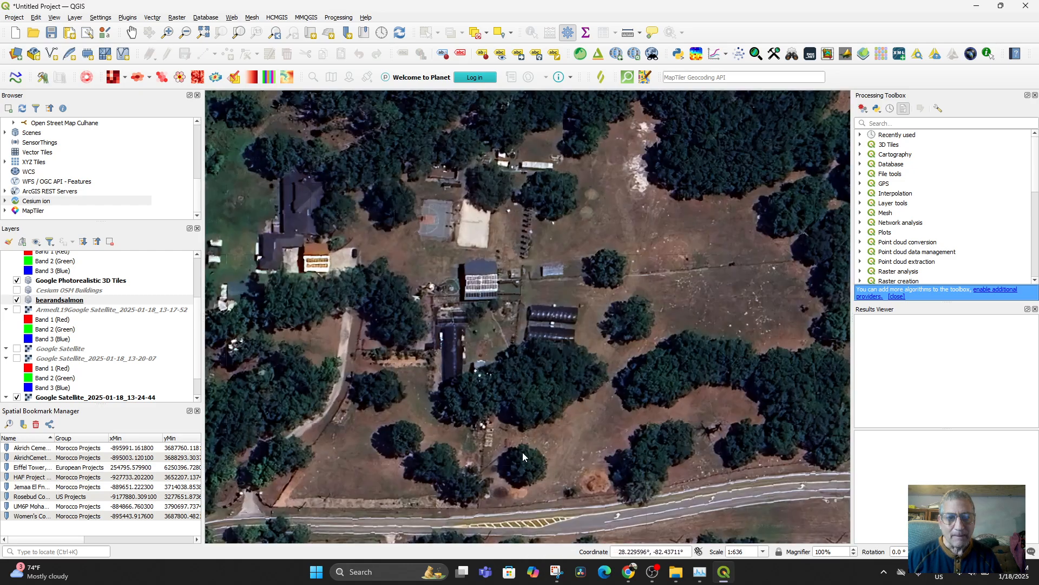
pyautogui.moveTo(524, 449); pyautogui.dragTo(561, 497)
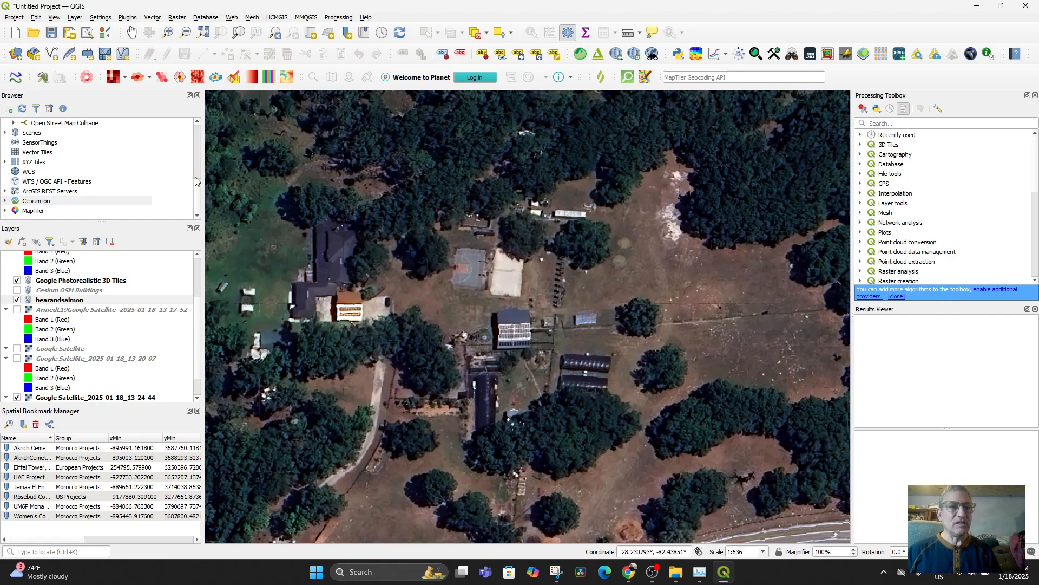
# Step: Geocode the address "melbourne" with the GeoCoding plugin and choose Melbourne, City of Melbourne, Victoria, Australia as the place
pyautogui.click(128, 18)
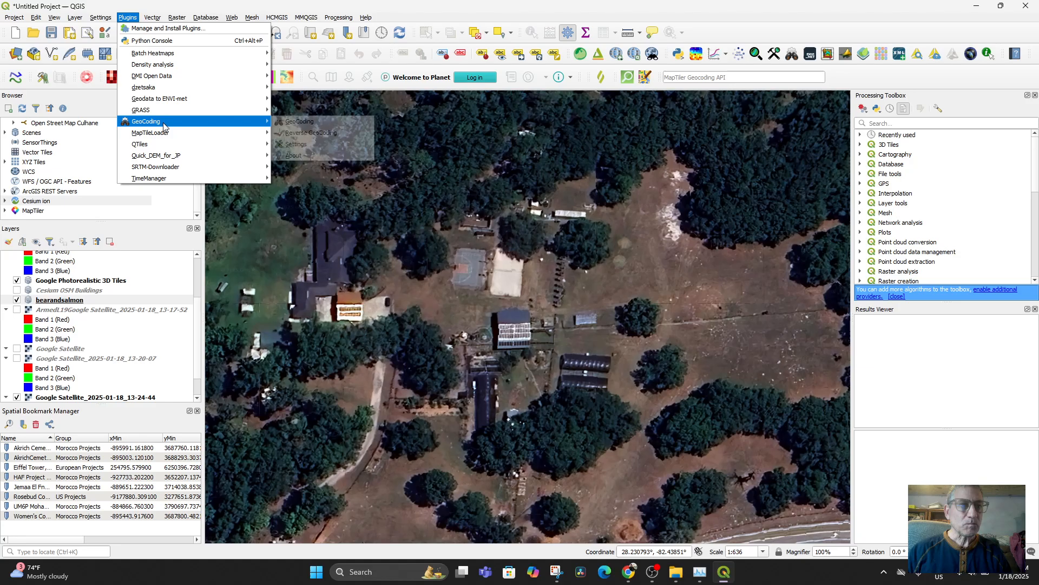
pyautogui.moveTo(146, 121)
pyautogui.click(320, 123)
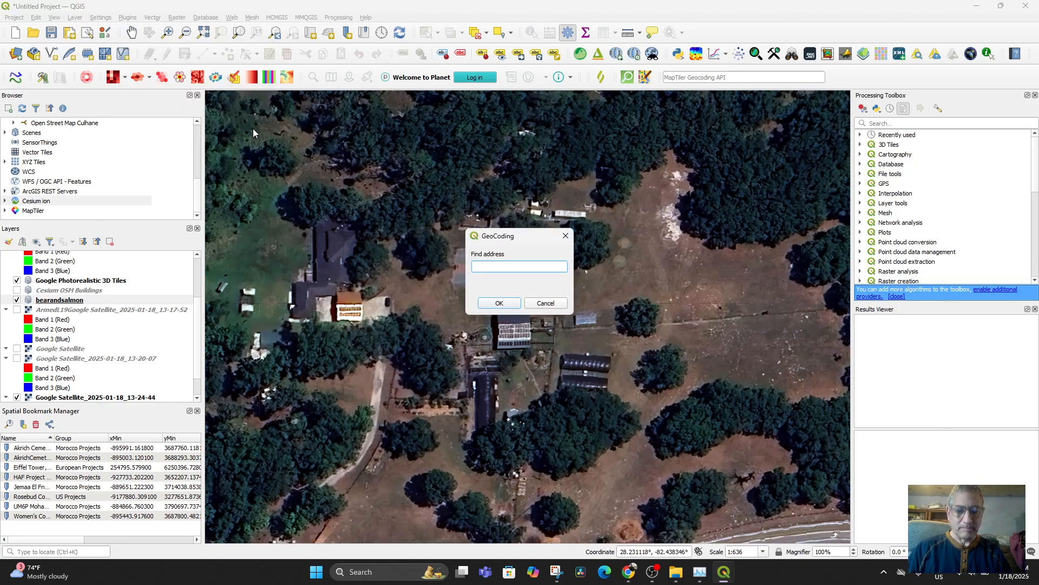
pyautogui.write('melbourne')
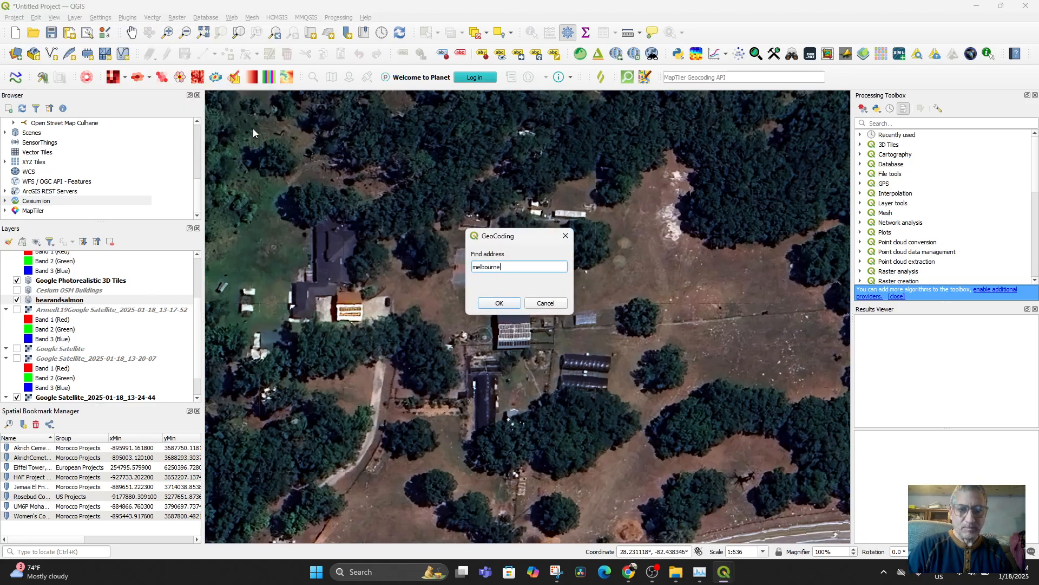
pyautogui.press('Return')
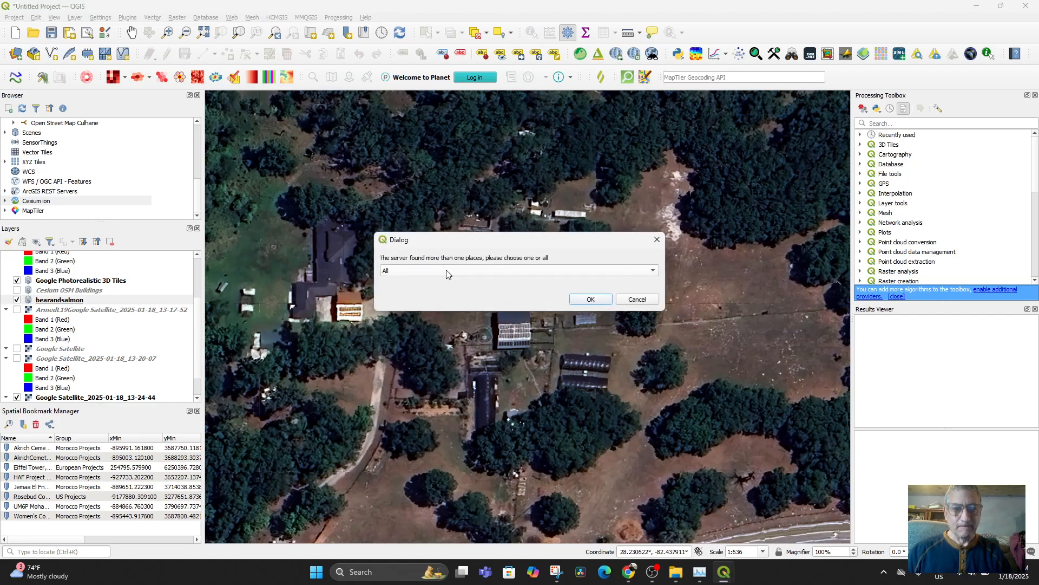
pyautogui.click(450, 270)
pyautogui.click(451, 284)
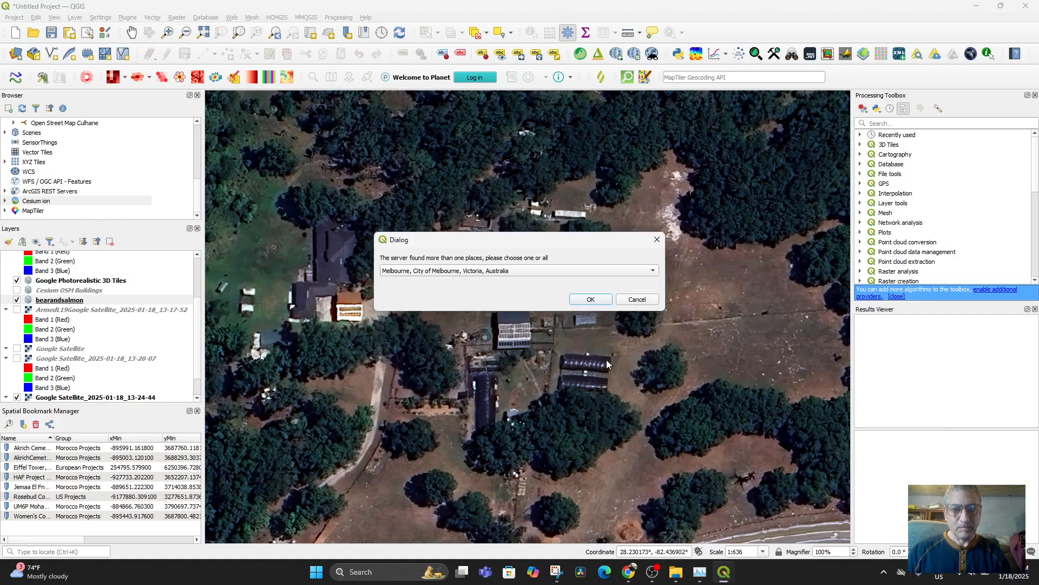
pyautogui.click(589, 301)
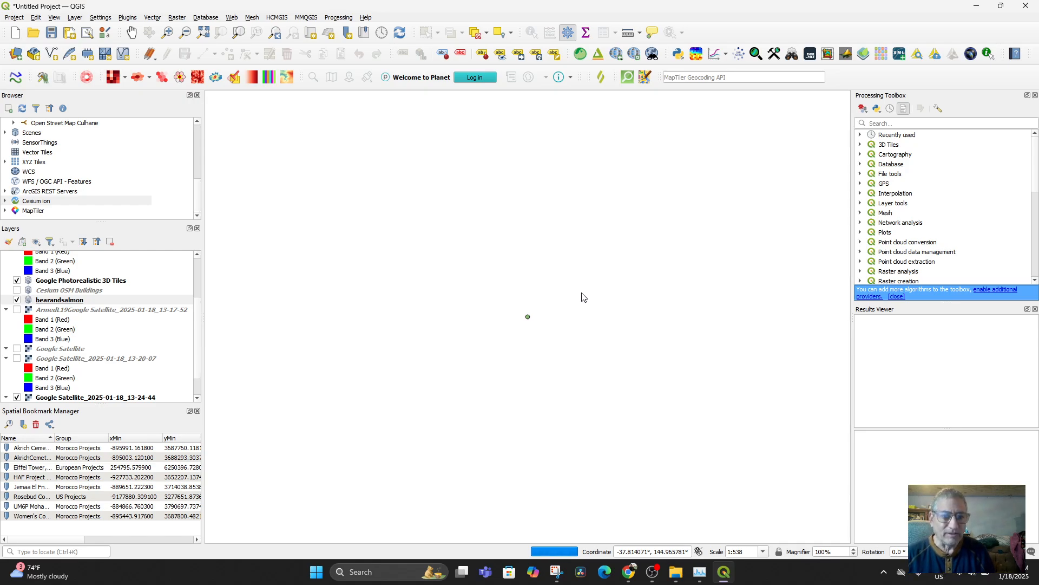
# Step: Toggle the Google Satellite layer on, off and on again to compare the map at Melbourne
pyautogui.click(17, 349)
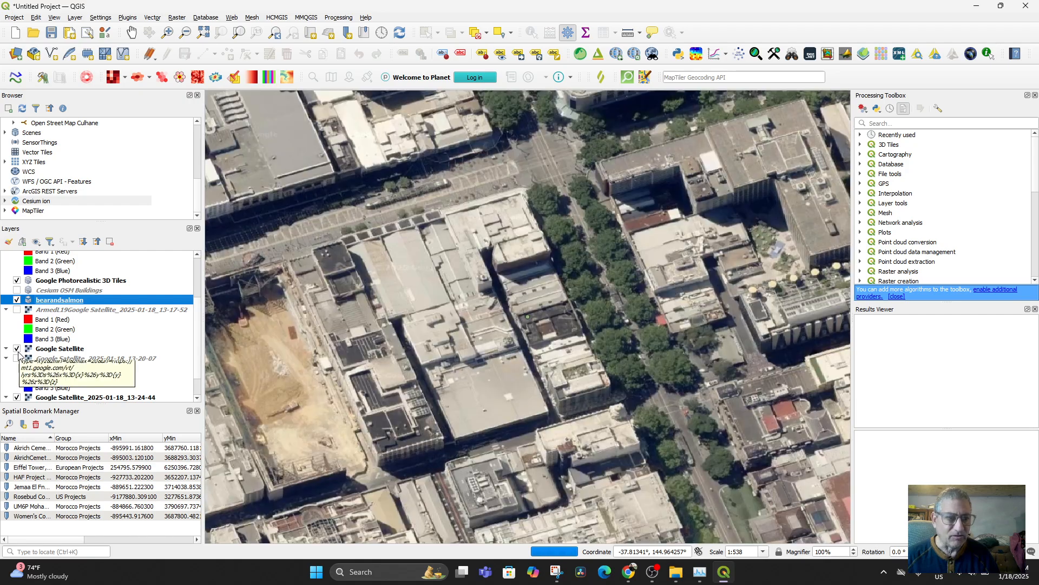
pyautogui.click(17, 350)
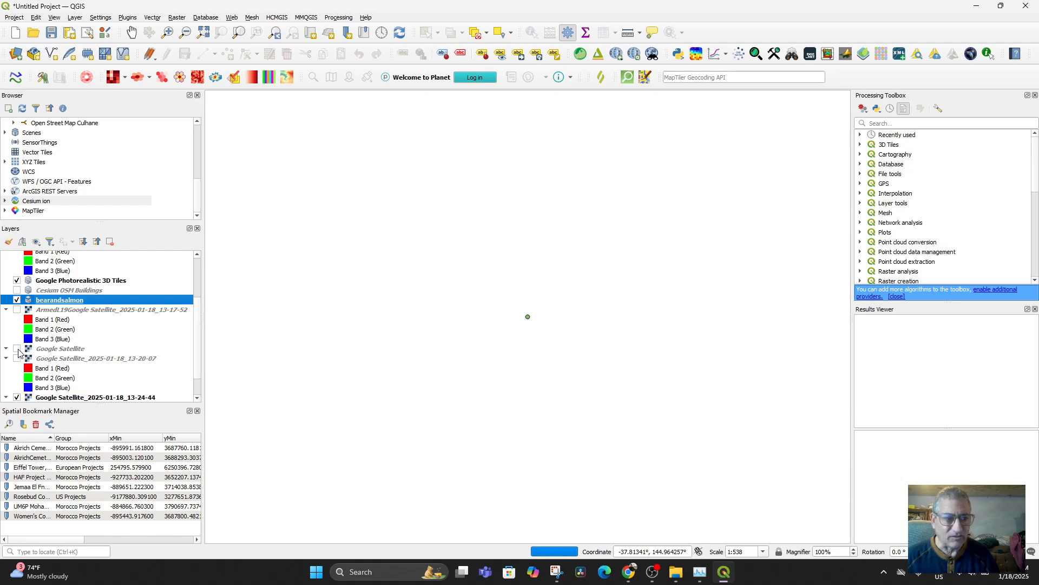
pyautogui.click(16, 349)
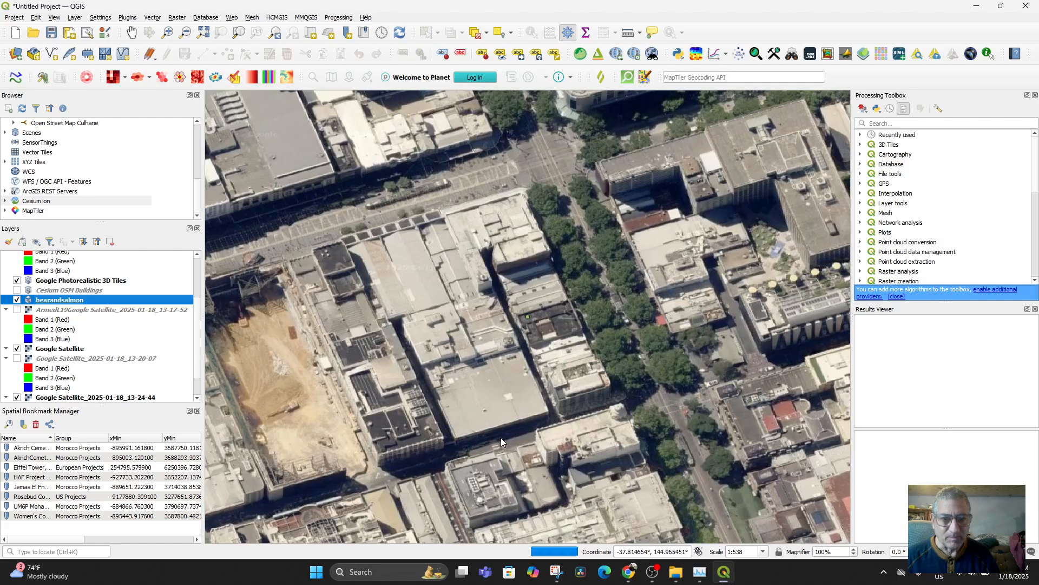
# Step: Examine central Melbourne and its surroundings on the satellite imagery, from the wider bay area down to about 1:8608 scale
pyautogui.scroll(-4, 535, 403)
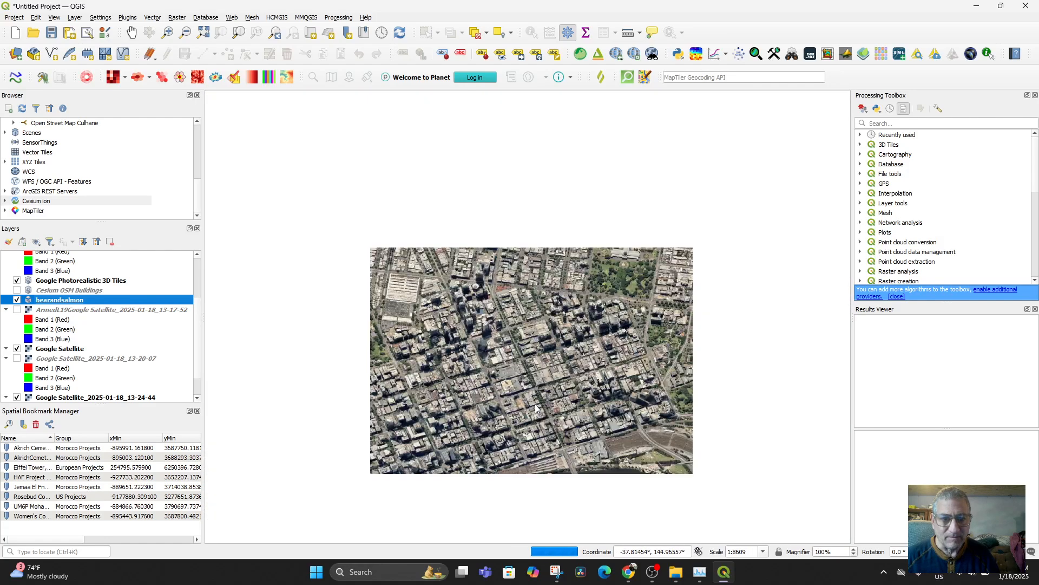
pyautogui.scroll(-1, 534, 404)
pyautogui.moveTo(489, 411); pyautogui.dragTo(251, 421, button='middle')
pyautogui.moveTo(441, 441); pyautogui.dragTo(682, 261, button='middle')
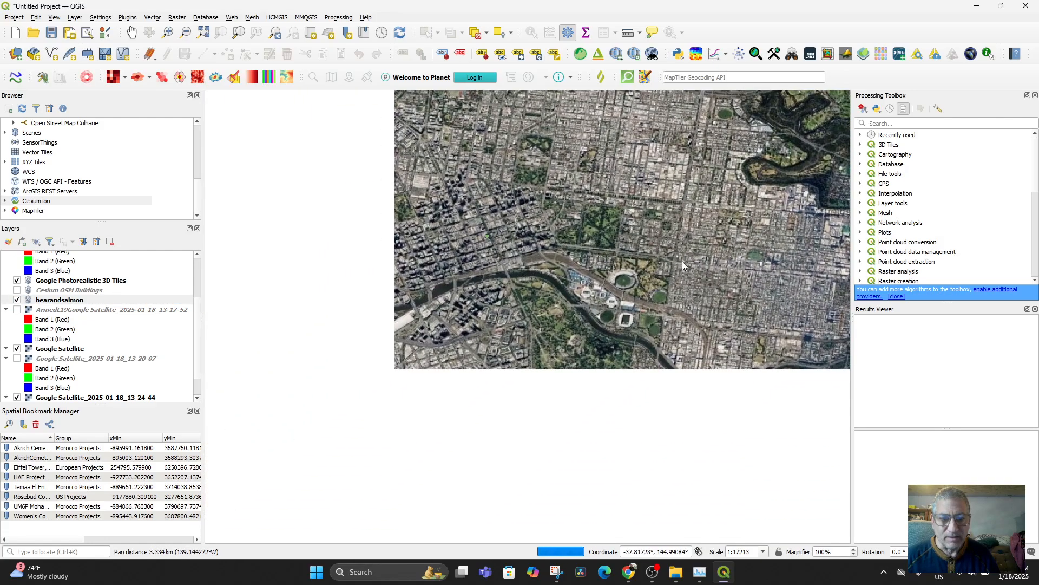
pyautogui.moveTo(583, 343); pyautogui.dragTo(658, 395, button='middle')
pyautogui.scroll(-1, 661, 402)
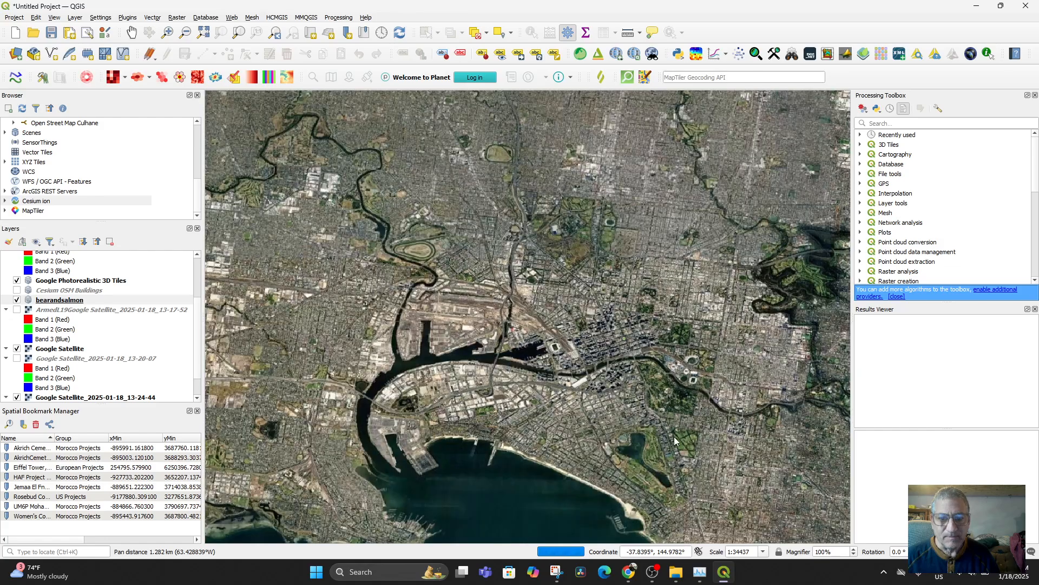
pyautogui.moveTo(699, 434); pyautogui.dragTo(687, 444)
pyautogui.scroll(2, 628, 426)
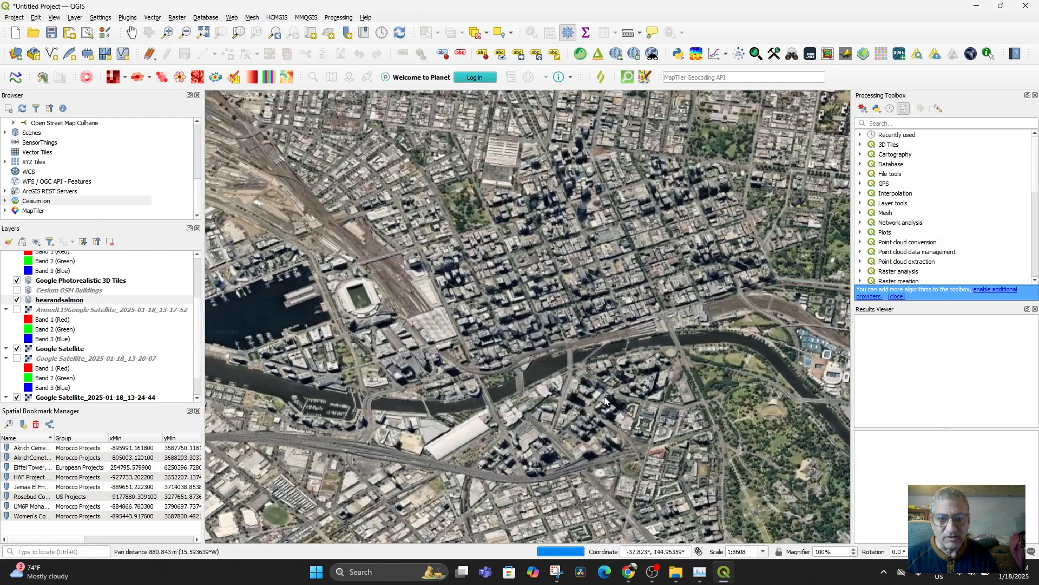
pyautogui.moveTo(604, 401); pyautogui.dragTo(618, 444)
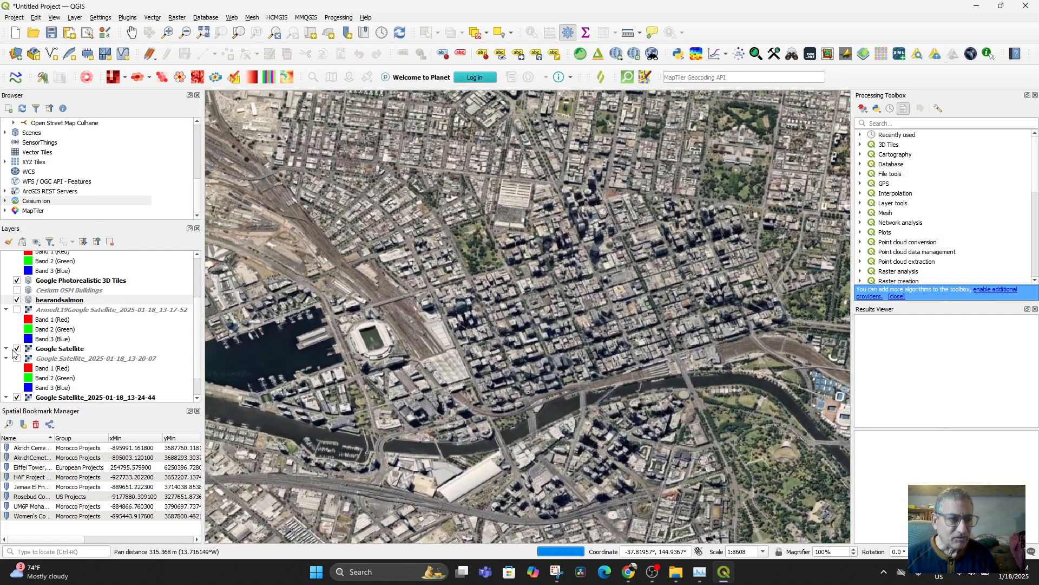
# Step: Hide the Google Satellite layer and toggle Google Photorealistic 3D Tiles off and on to inspect the city centre at 1:4304
pyautogui.click(17, 350)
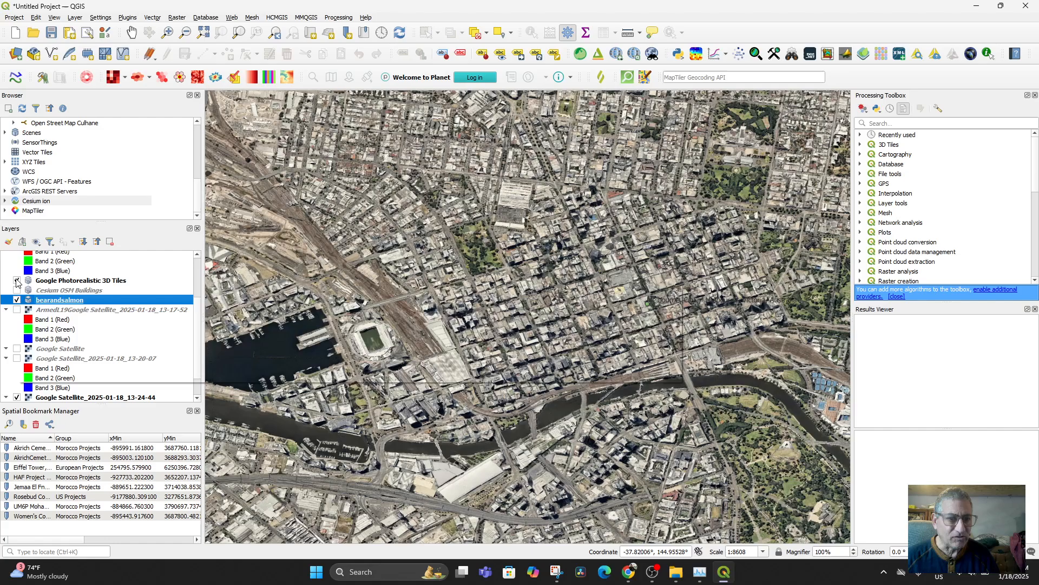
pyautogui.click(17, 280)
pyautogui.click(17, 281)
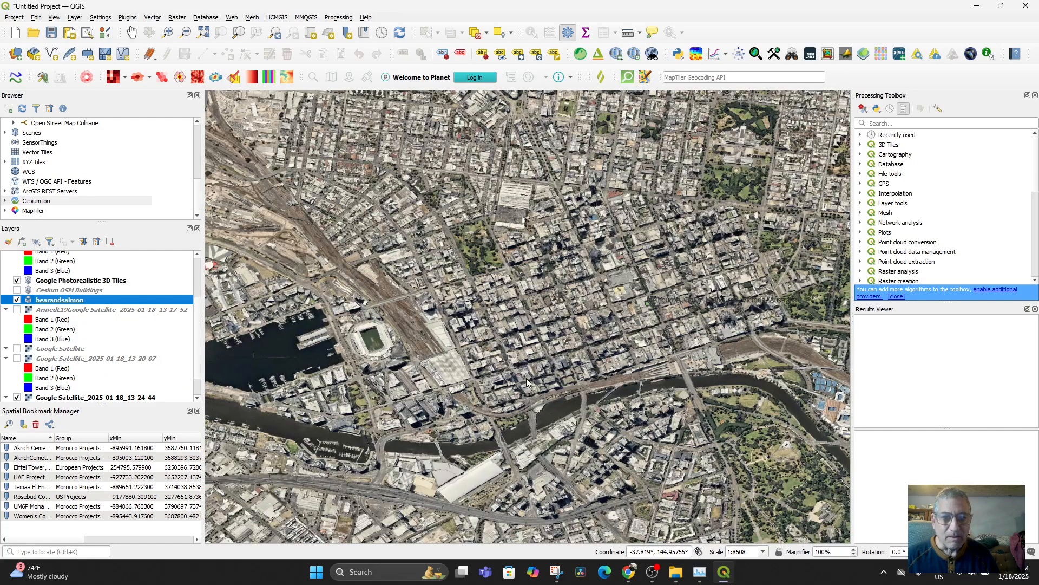
pyautogui.scroll(1, 526, 378)
pyautogui.moveTo(526, 378); pyautogui.dragTo(534, 440)
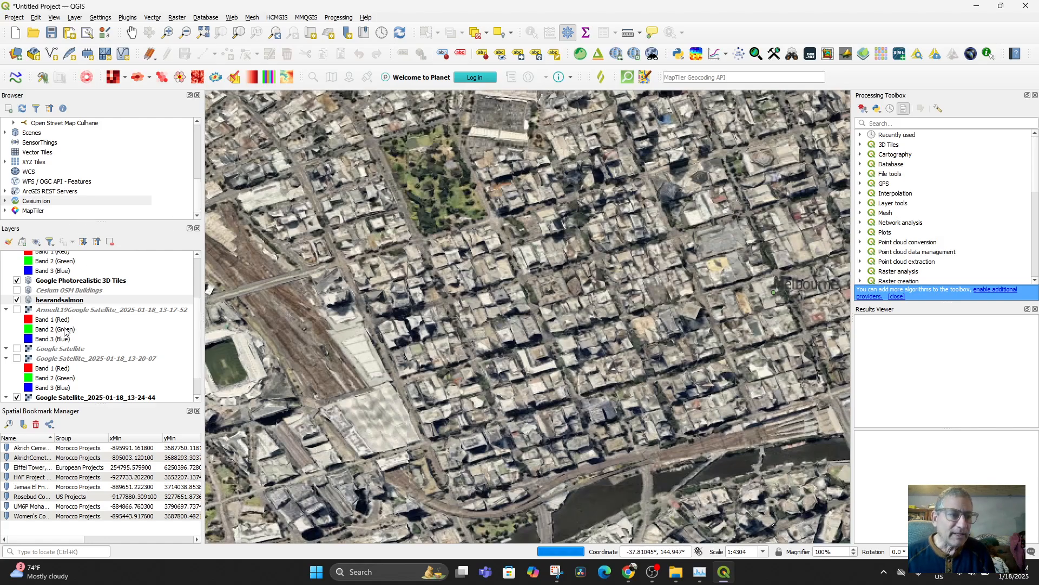
# Step: Apply the Wireframe symbology to the Google Photorealistic 3D Tiles layer and close its properties
pyautogui.doubleClick(81, 281)
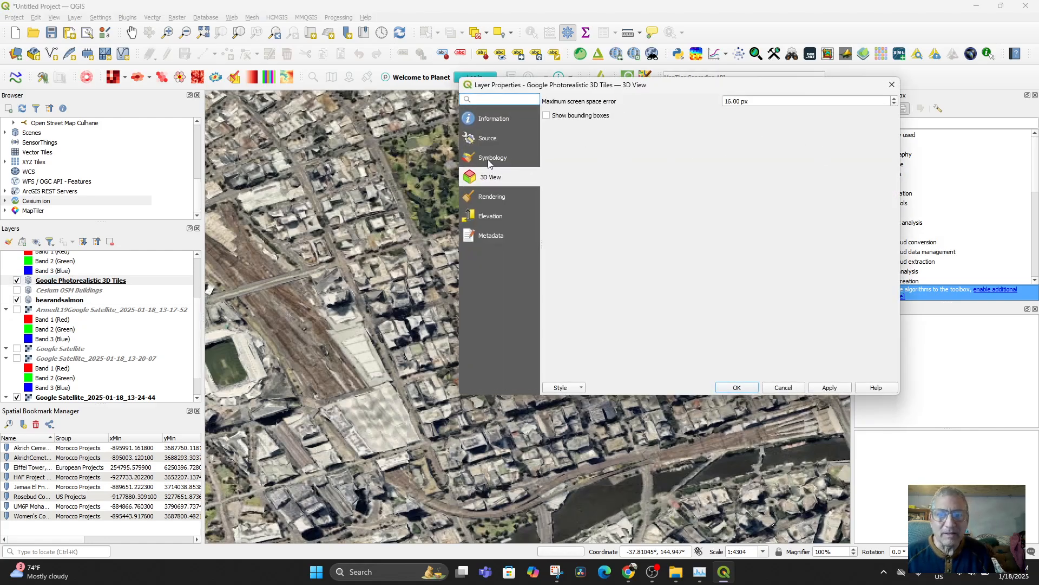
pyautogui.click(491, 158)
pyautogui.click(869, 101)
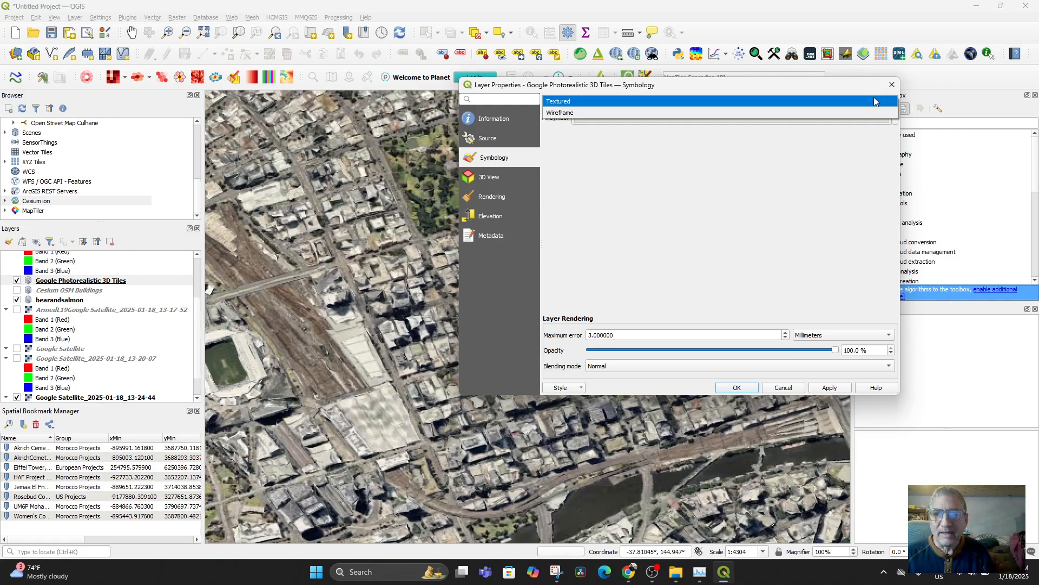
pyautogui.click(823, 114)
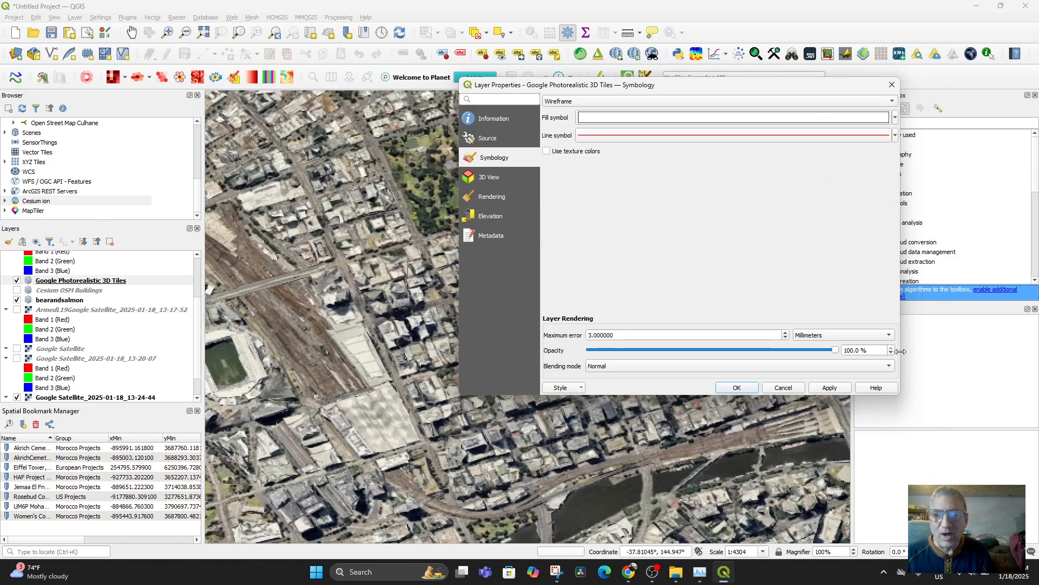
pyautogui.click(826, 390)
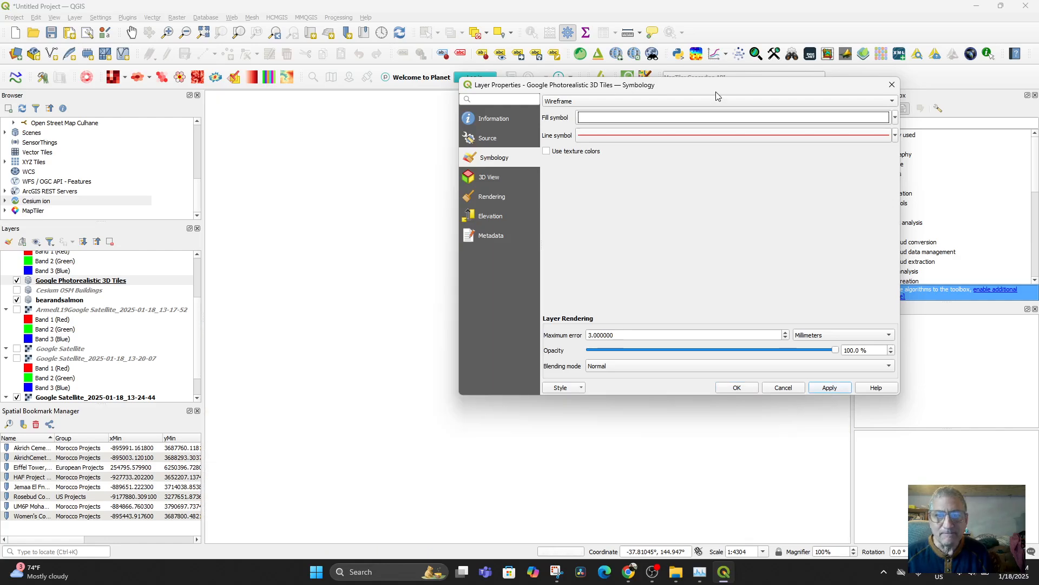
pyautogui.moveTo(747, 89); pyautogui.dragTo(825, 97)
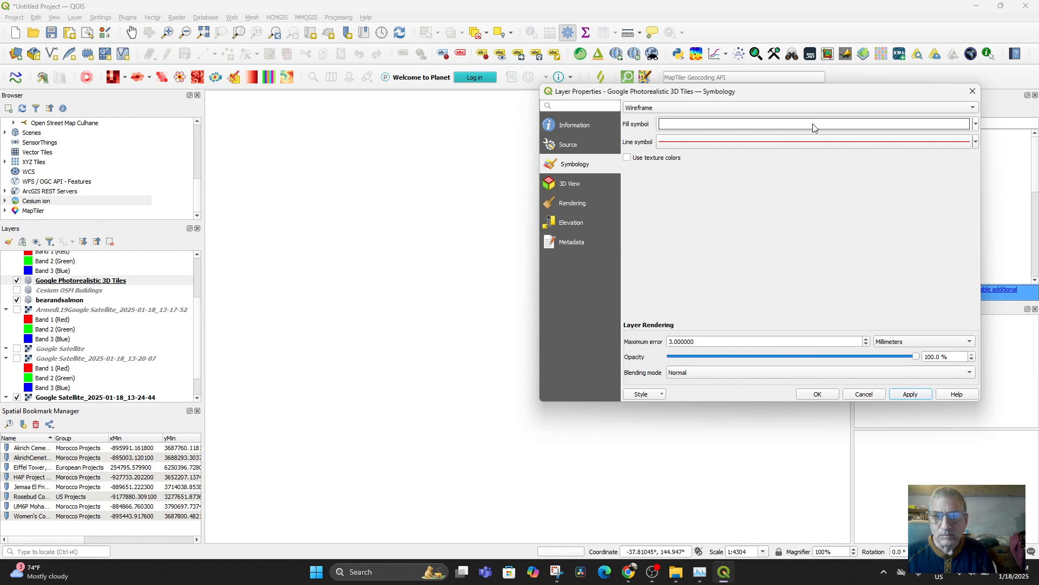
pyautogui.click(864, 395)
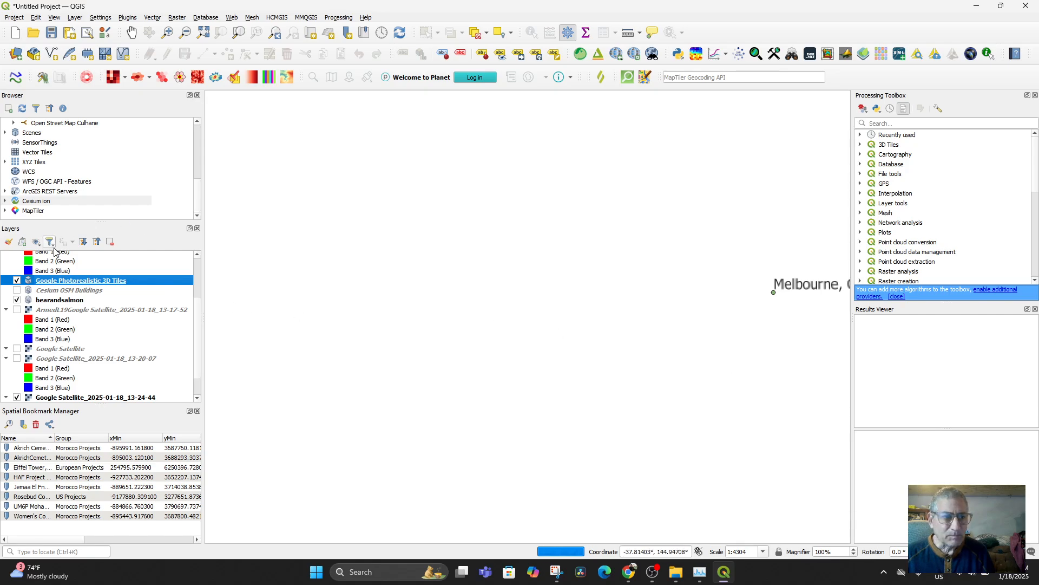
# Step: Set the Google Photorealistic 3D Tiles layer's symbology back to Textured, apply it, and check its 3D View settings
pyautogui.doubleClick(57, 281)
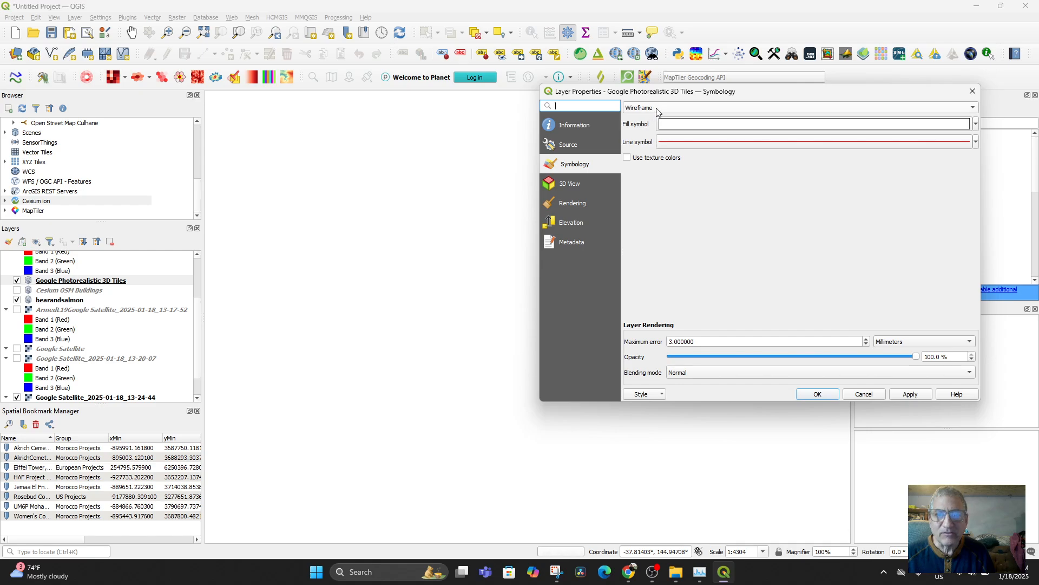
pyautogui.click(657, 108)
pyautogui.click(661, 99)
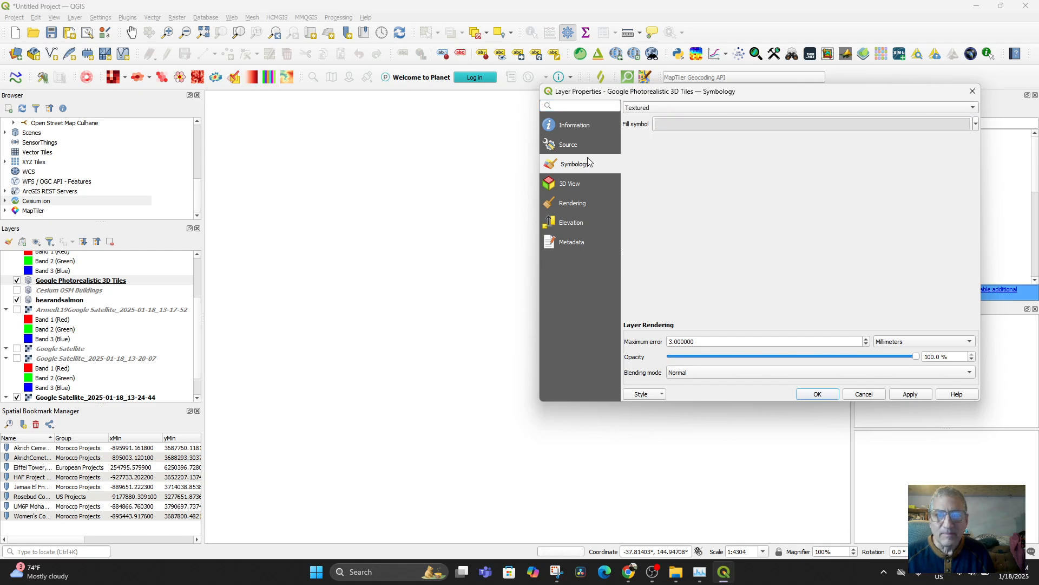
pyautogui.click(910, 394)
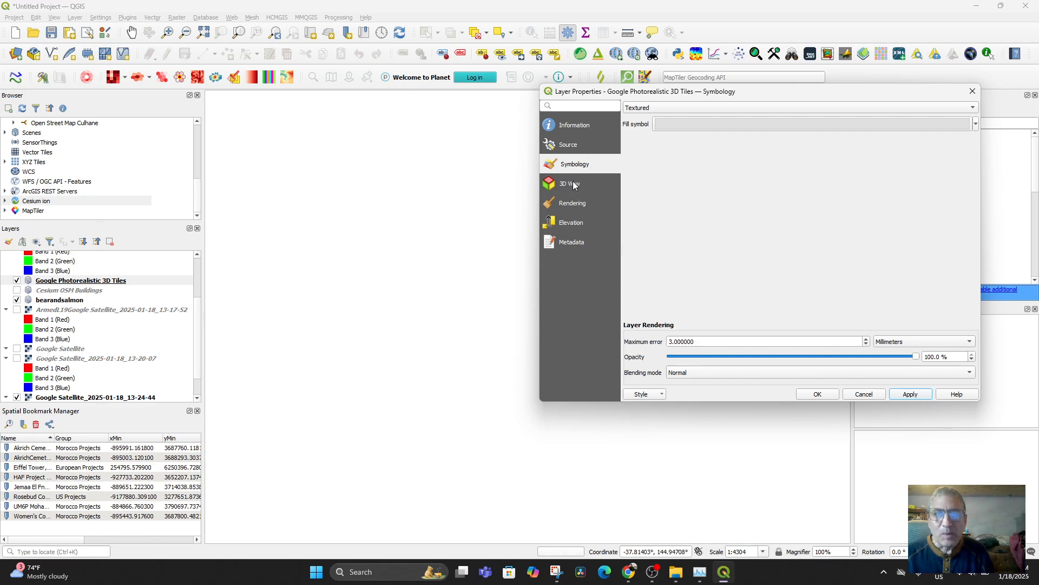
pyautogui.click(574, 185)
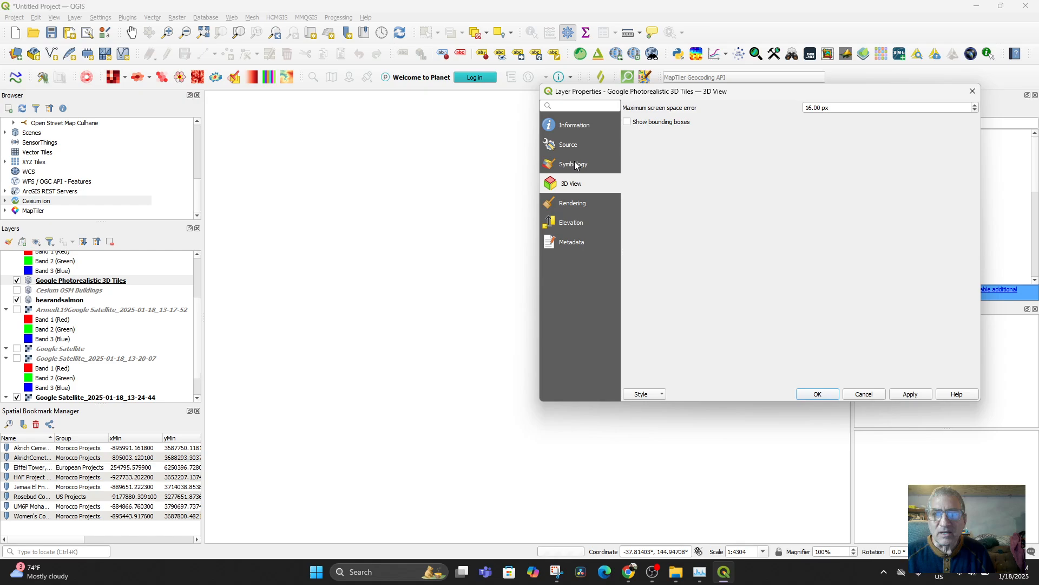
pyautogui.click(575, 165)
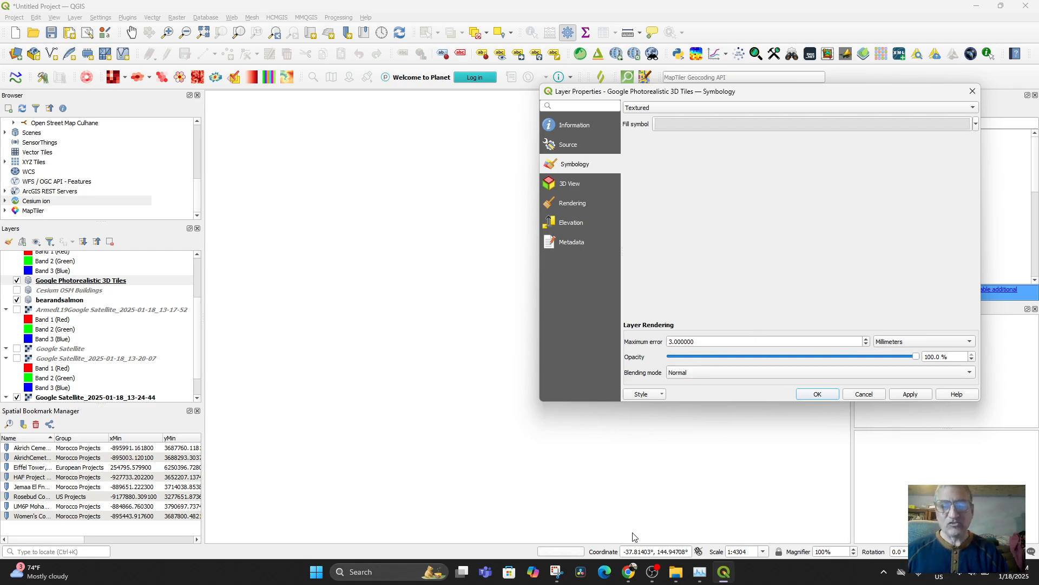
# Step: Switch to the Google Slides presentation, review slides 147 to 150 for the 3D tiles setup instructions, and return to QGIS
pyautogui.click(627, 571)
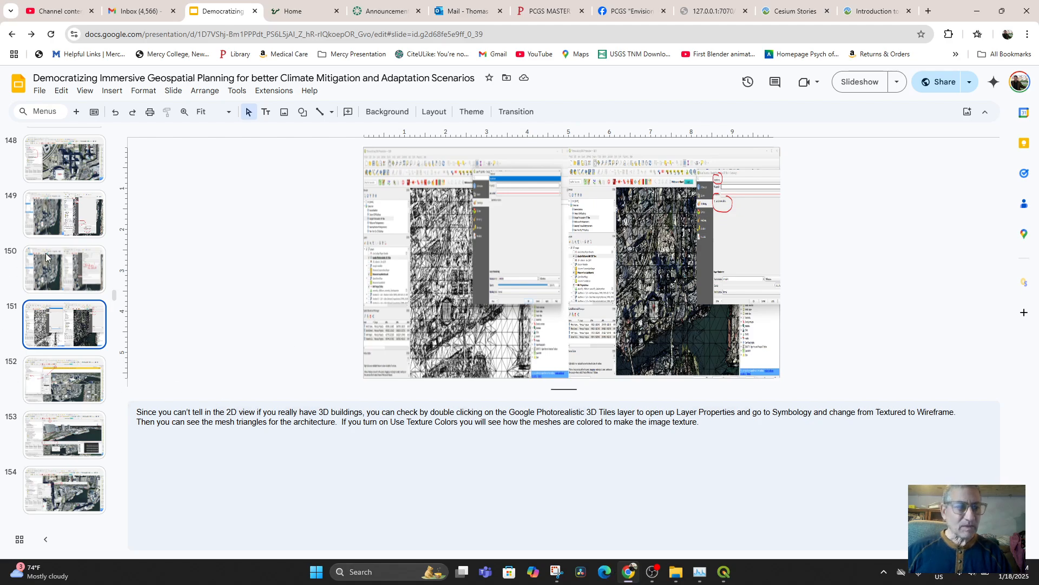
pyautogui.click(61, 267)
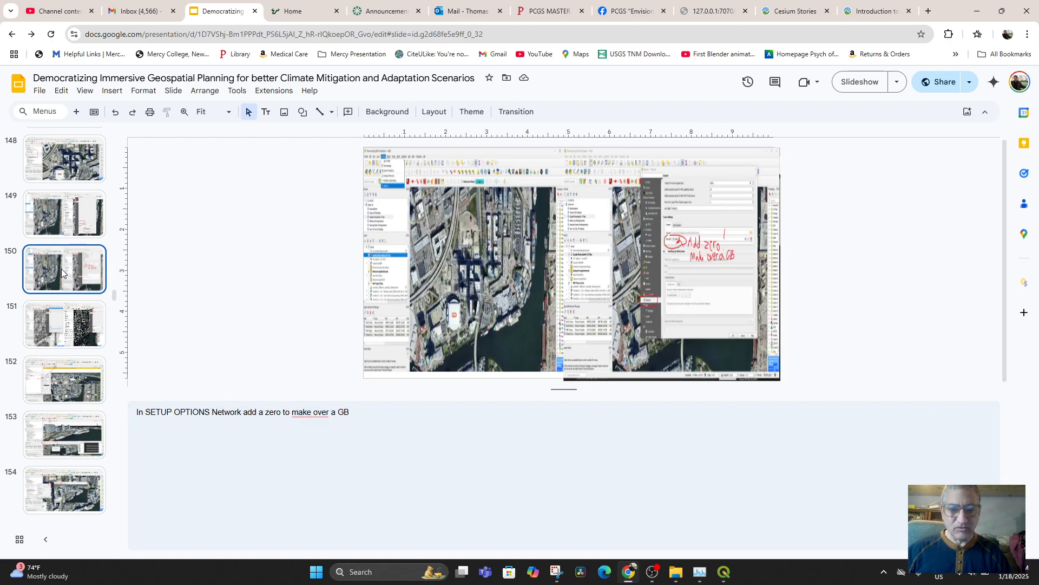
pyautogui.click(79, 211)
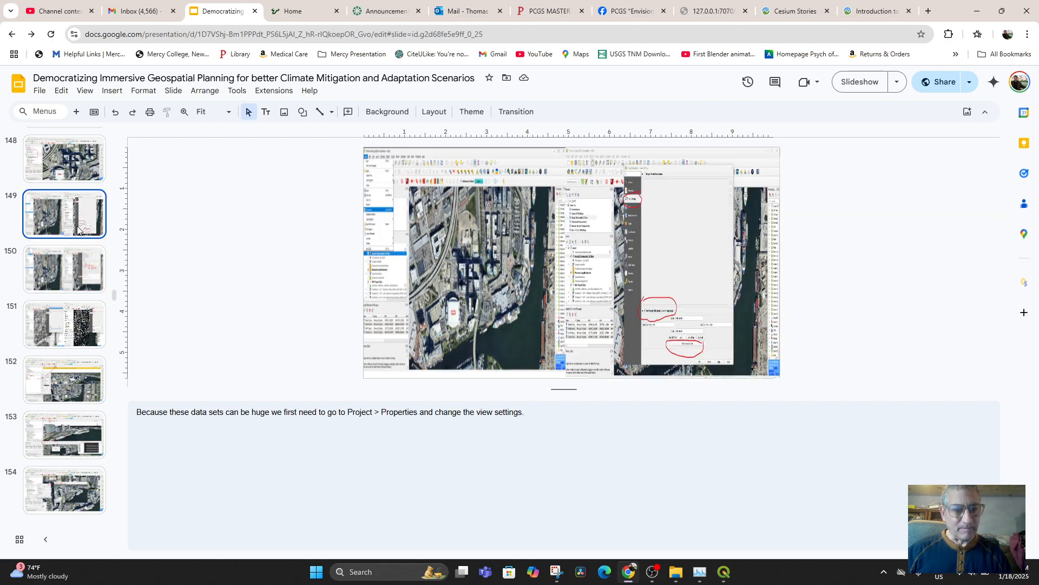
pyautogui.scroll(1, 77, 229)
pyautogui.click(61, 209)
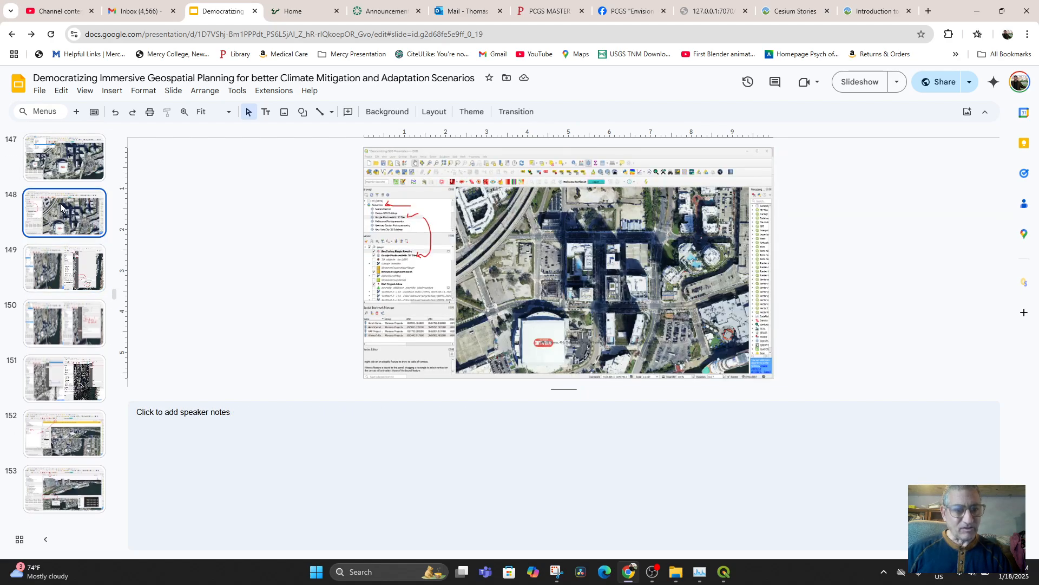
pyautogui.click(72, 164)
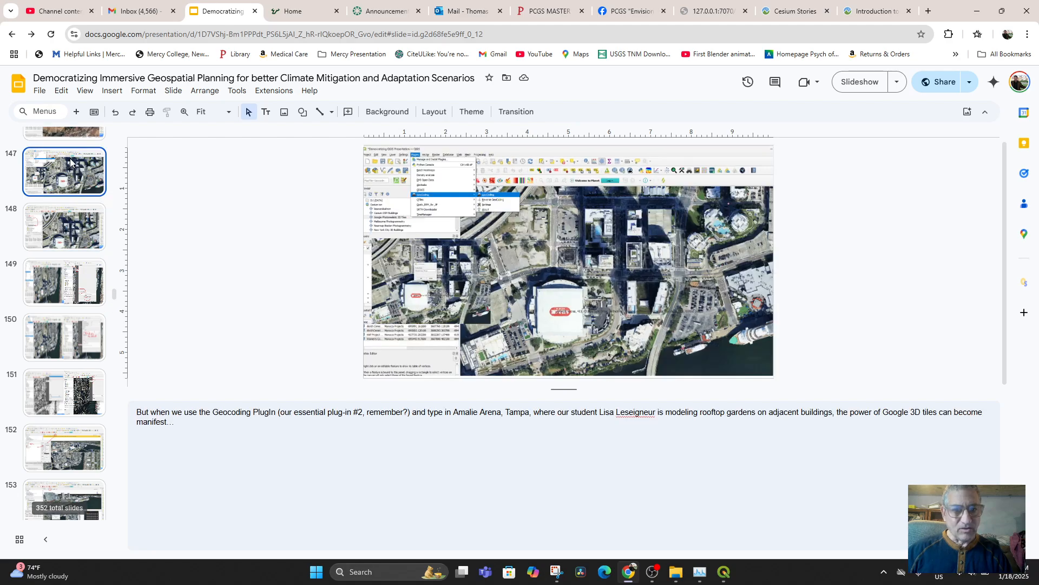
pyautogui.click(63, 338)
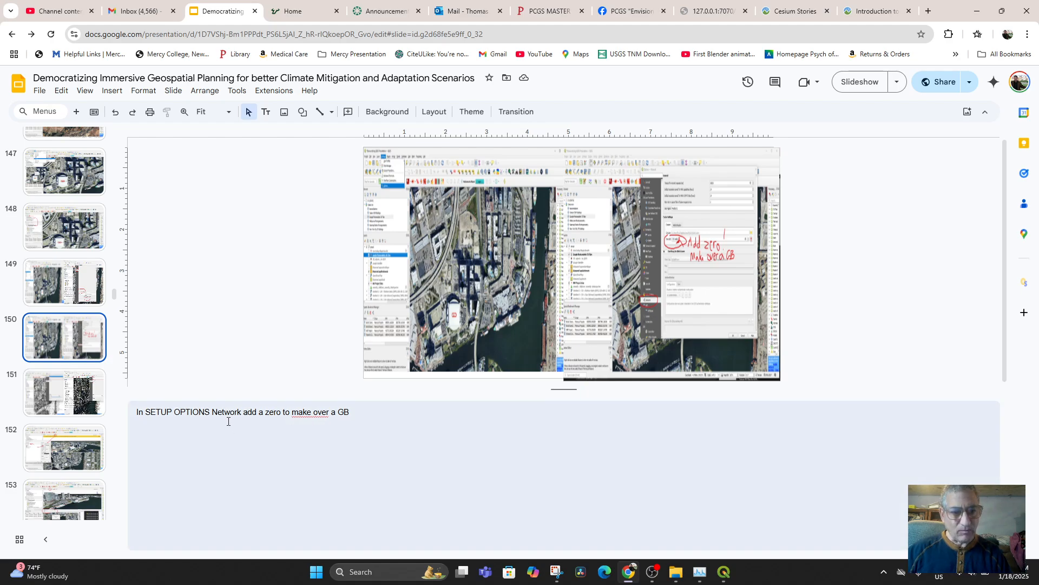
pyautogui.click(724, 571)
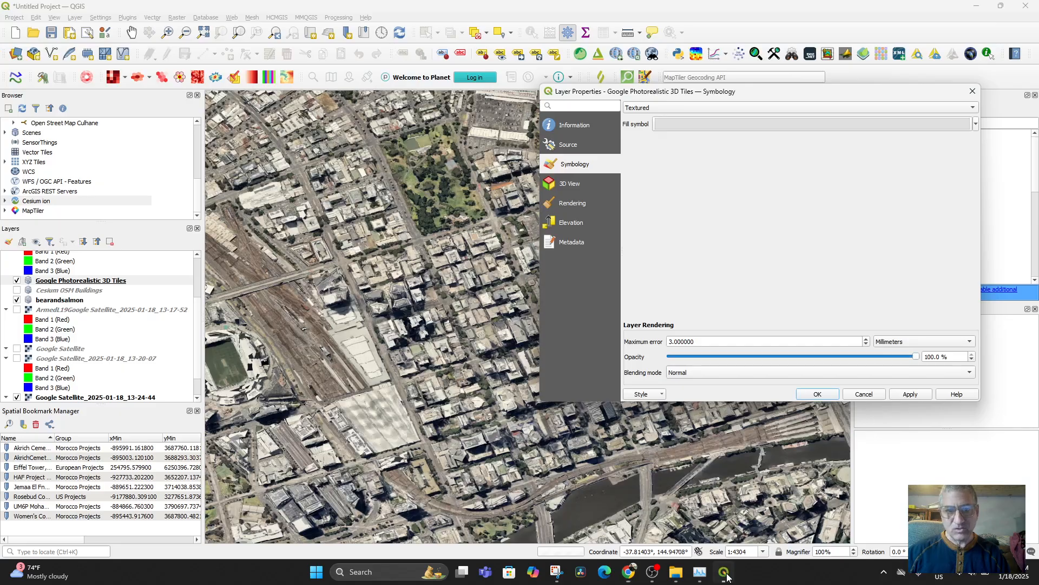
pyautogui.click(973, 91)
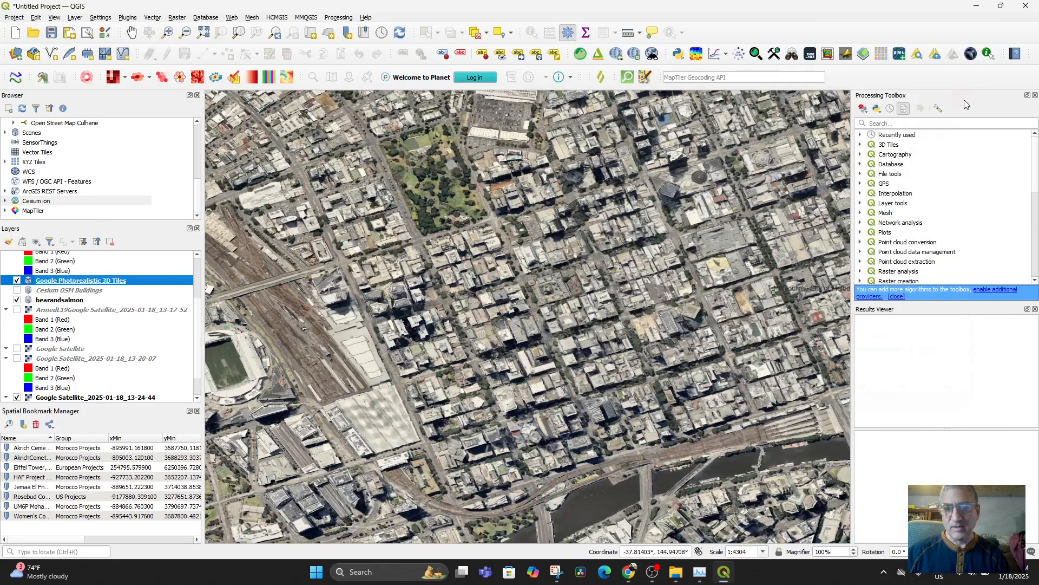
pyautogui.click(55, 18)
pyautogui.moveTo(38, 19)
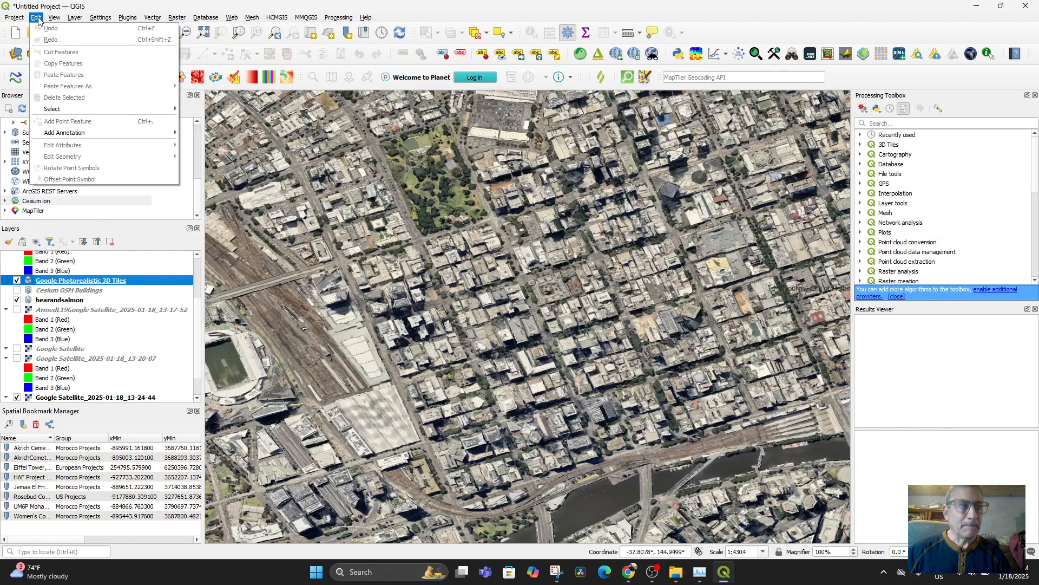
pyautogui.moveTo(100, 17)
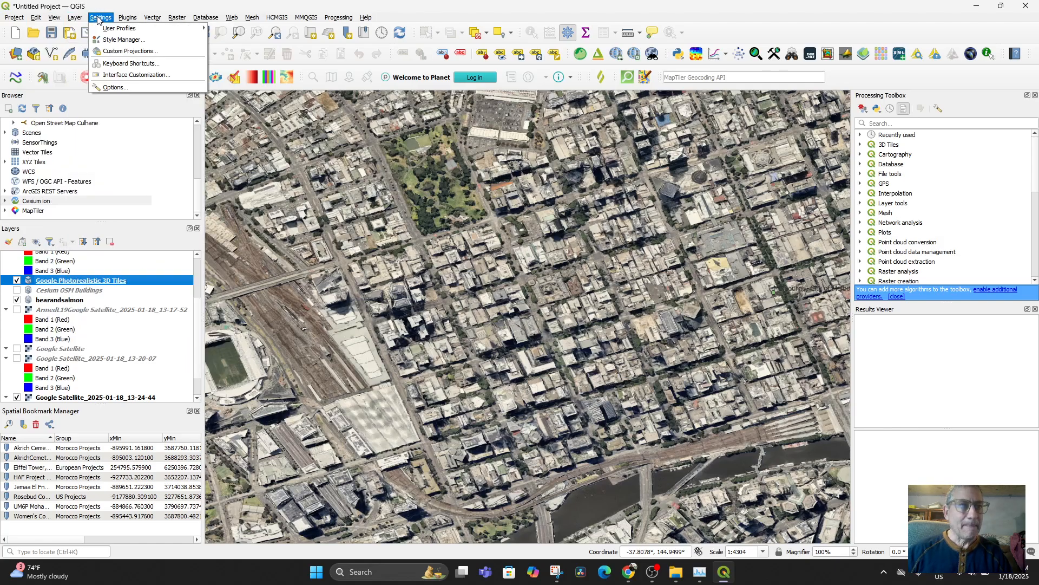
pyautogui.click(128, 88)
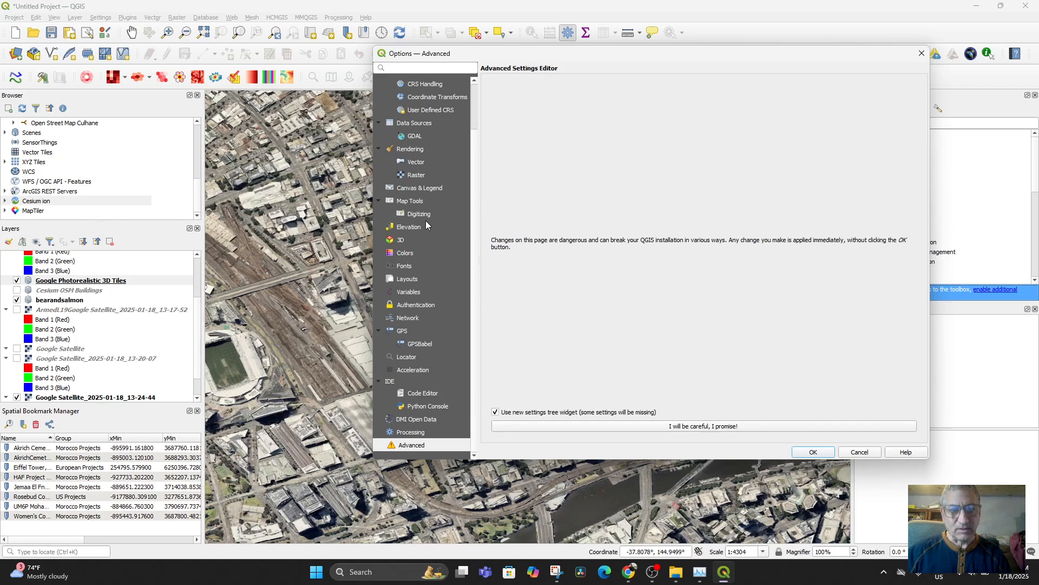
pyautogui.click(411, 317)
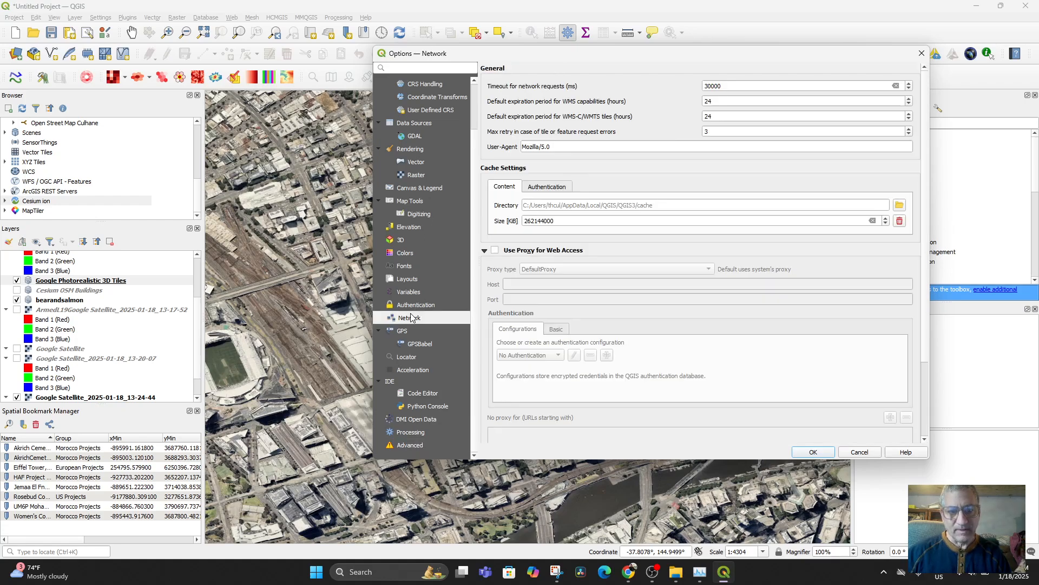
pyautogui.click(561, 219)
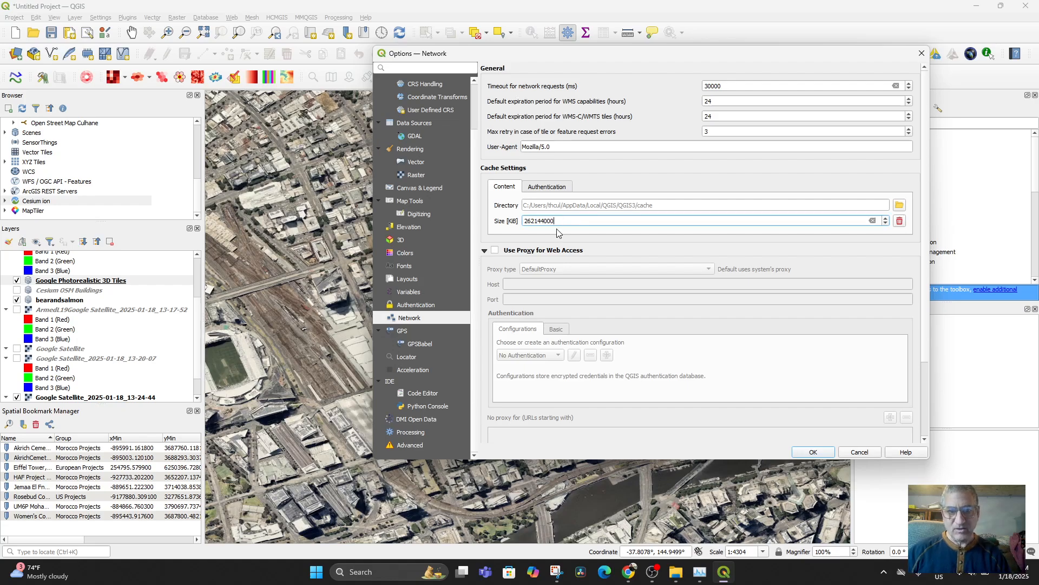
pyautogui.write('0')
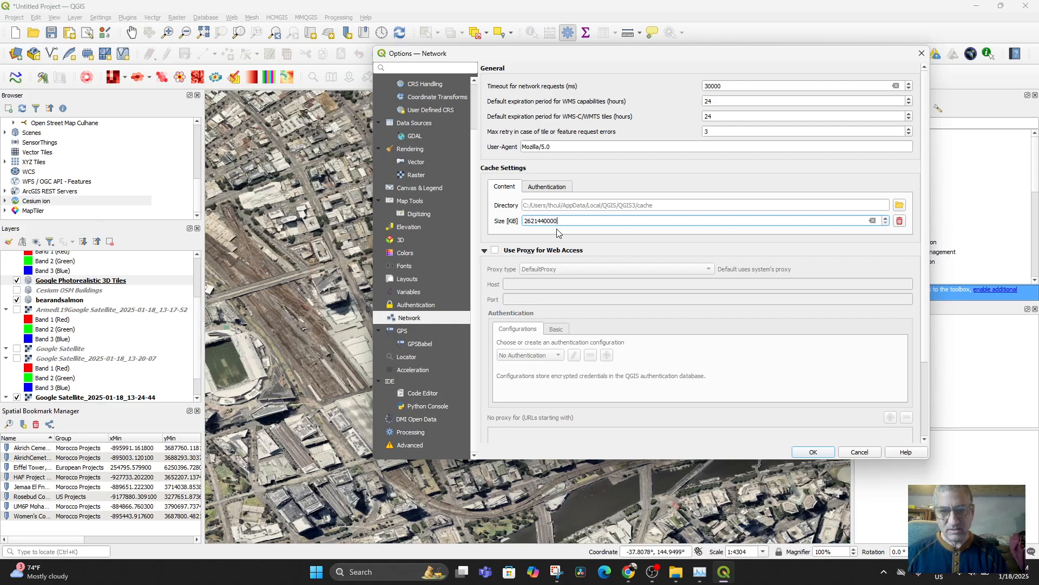
pyautogui.click(815, 451)
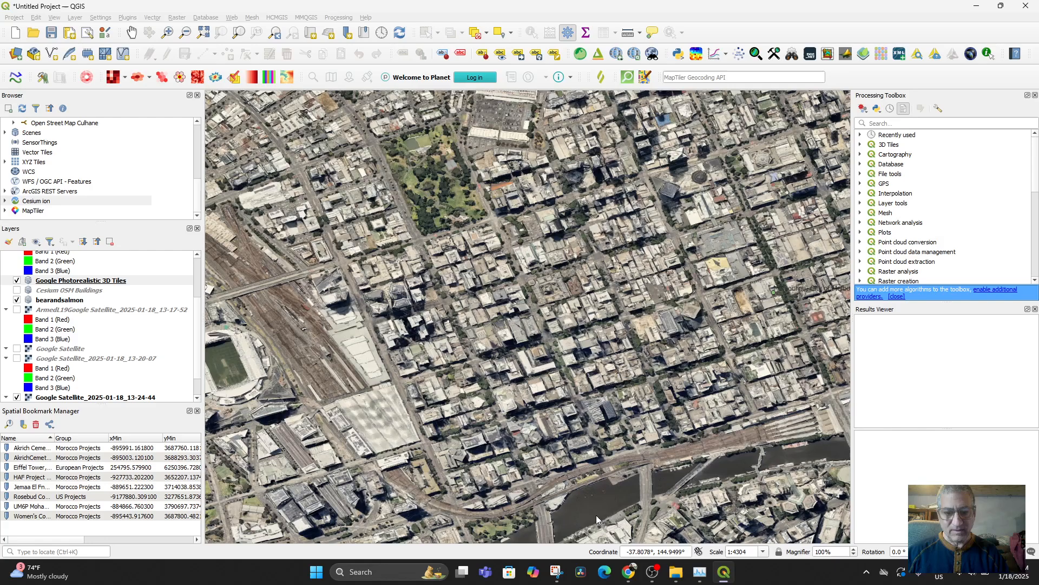
# Step: Switch to the Google Slides presentation to check slide 150's note on the network cache size, and return to QGIS
pyautogui.click(626, 572)
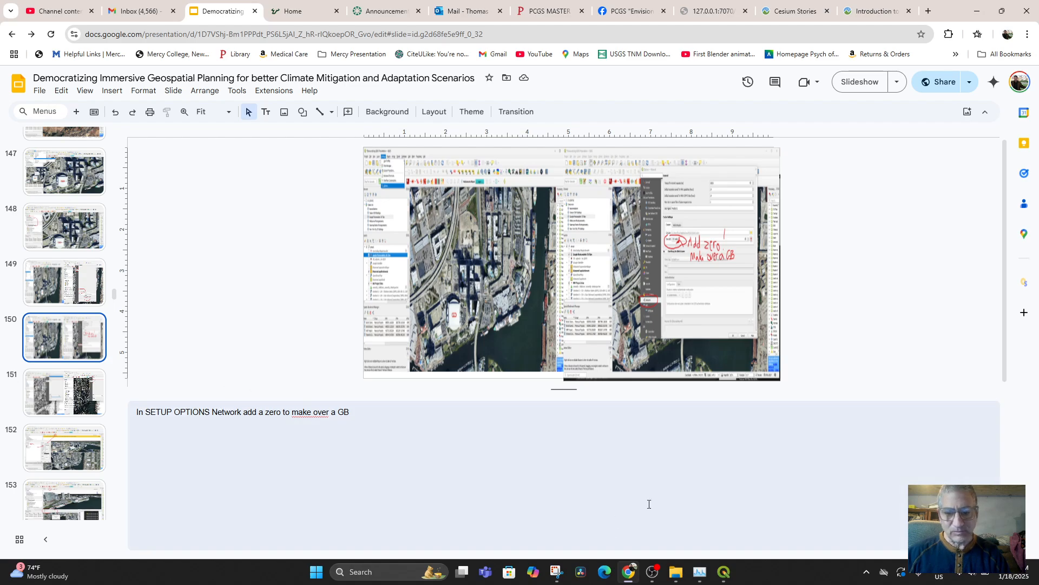
pyautogui.click(725, 572)
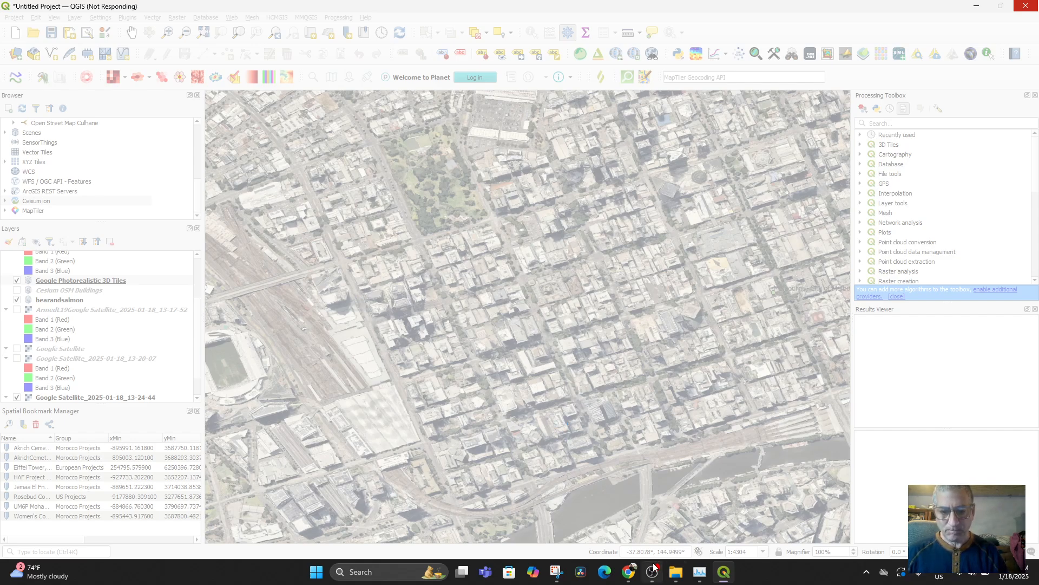
pyautogui.moveTo(654, 568)
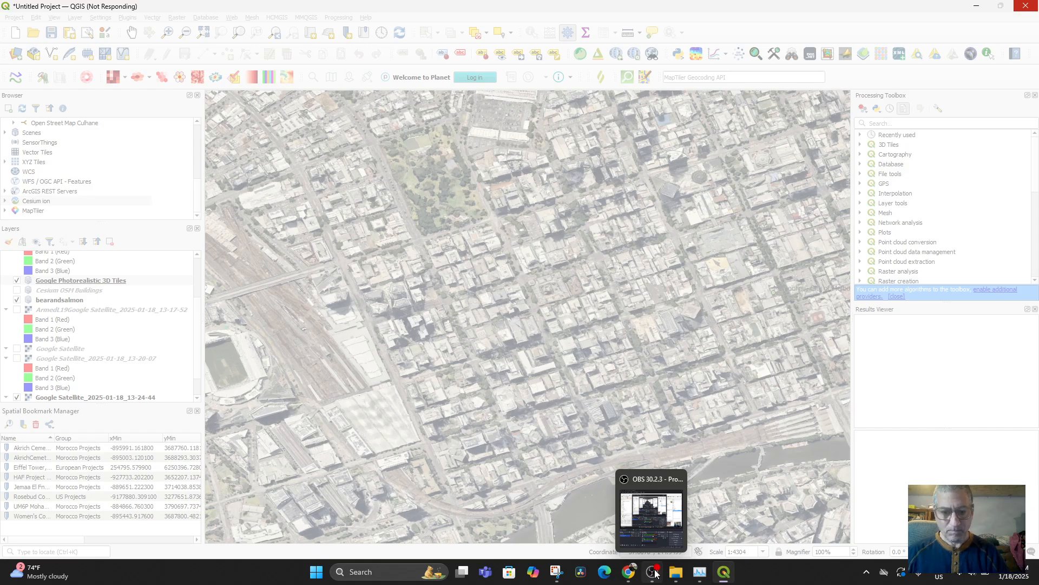
pyautogui.click(655, 573)
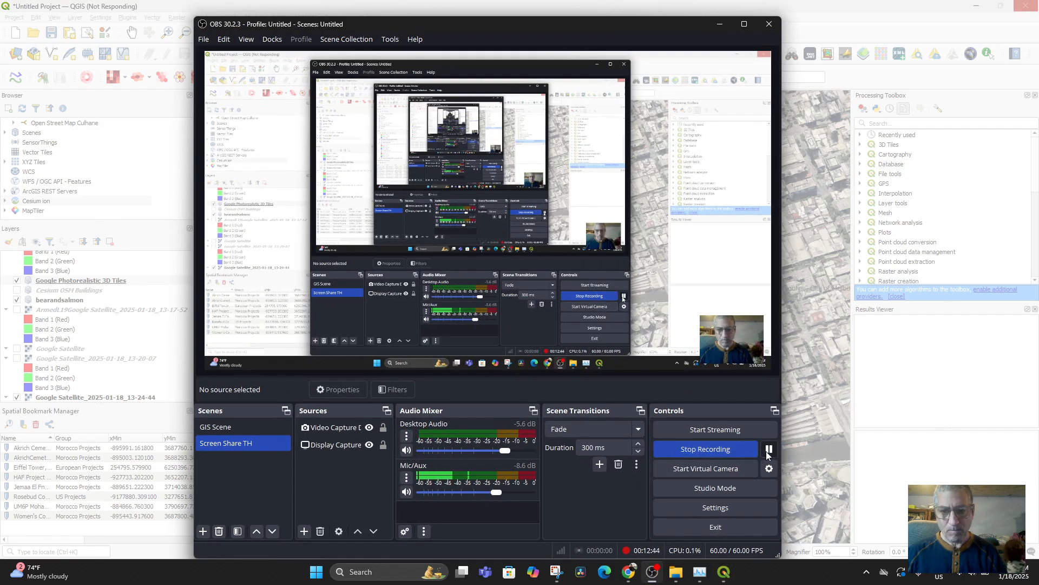
pyautogui.click(768, 451)
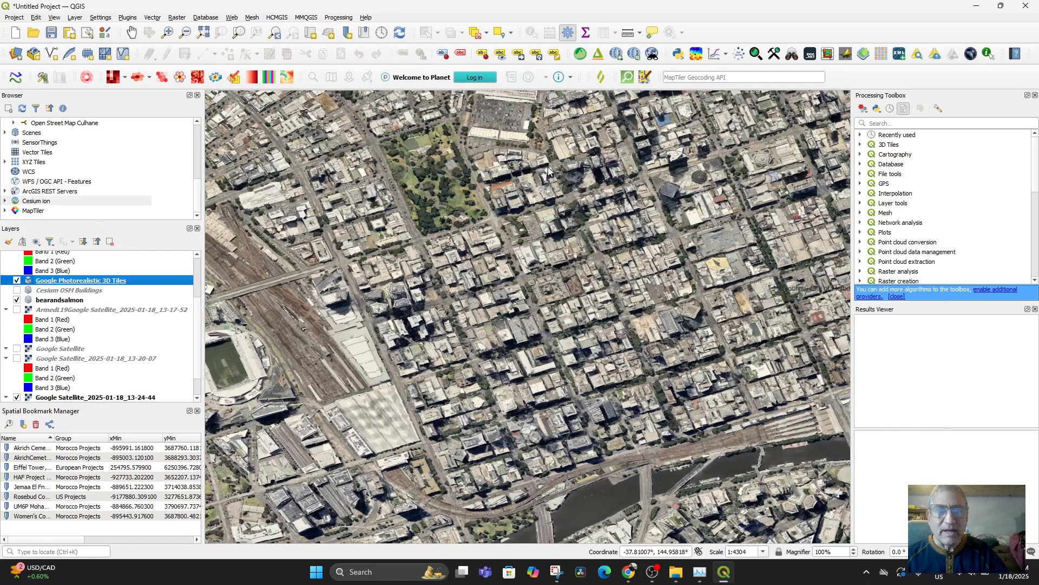
# Step: Apply the Wireframe symbology to the Google Photorealistic 3D Tiles layer and view the result on the map behind its properties
pyautogui.doubleClick(58, 281)
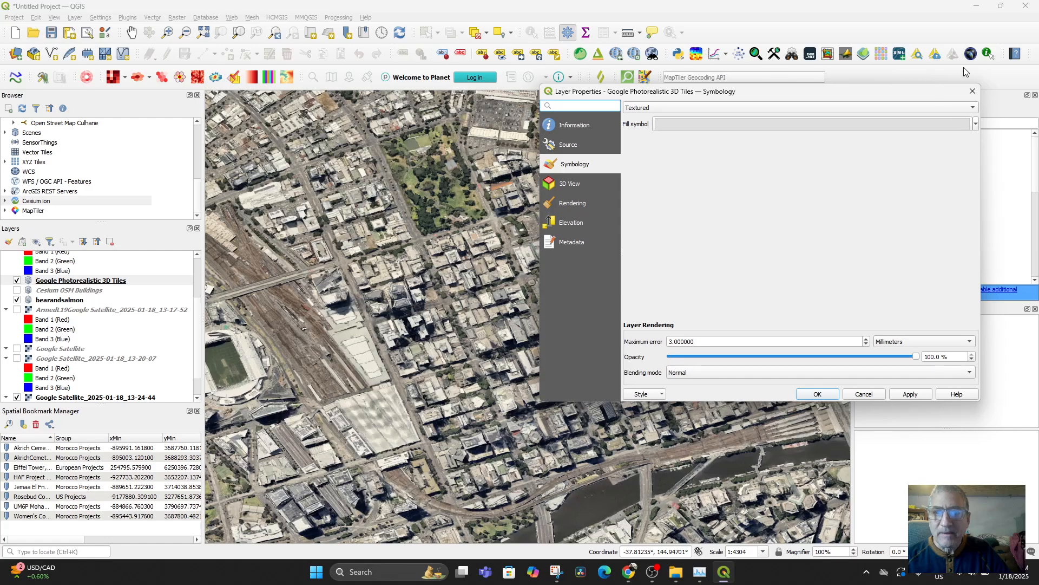
pyautogui.click(955, 108)
pyautogui.click(918, 119)
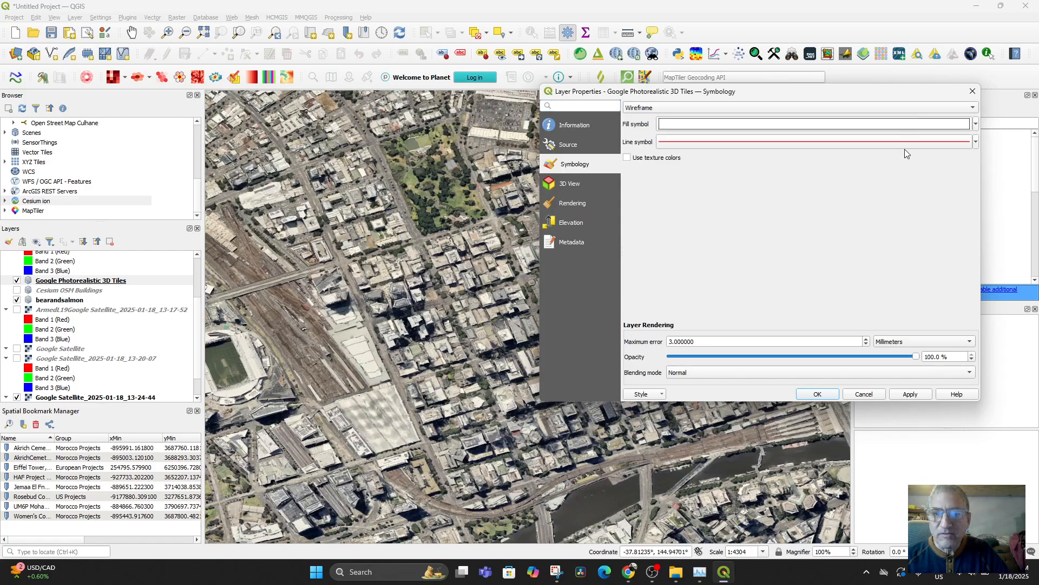
pyautogui.click(899, 397)
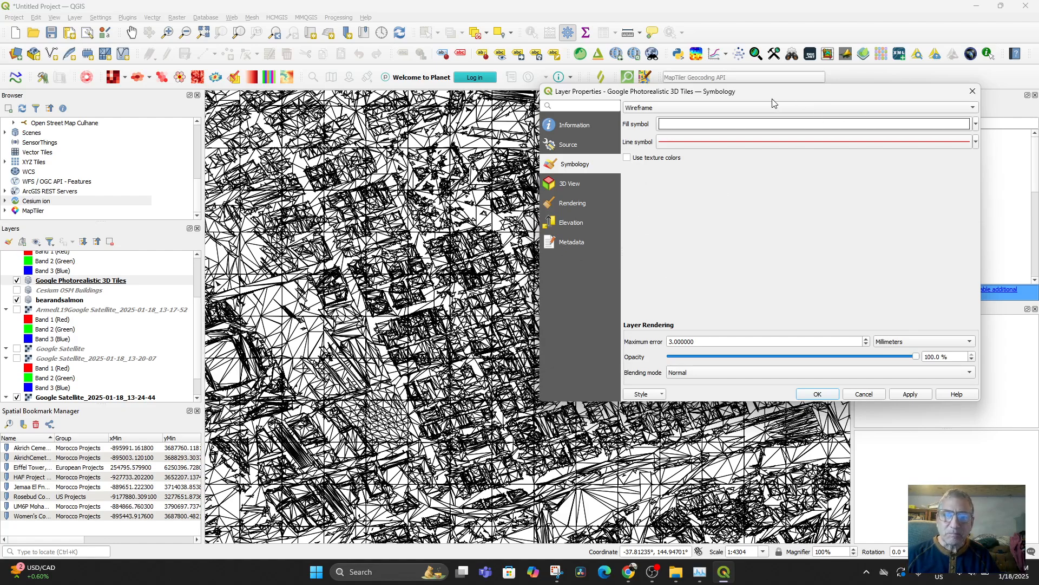
pyautogui.moveTo(775, 99); pyautogui.dragTo(969, 136)
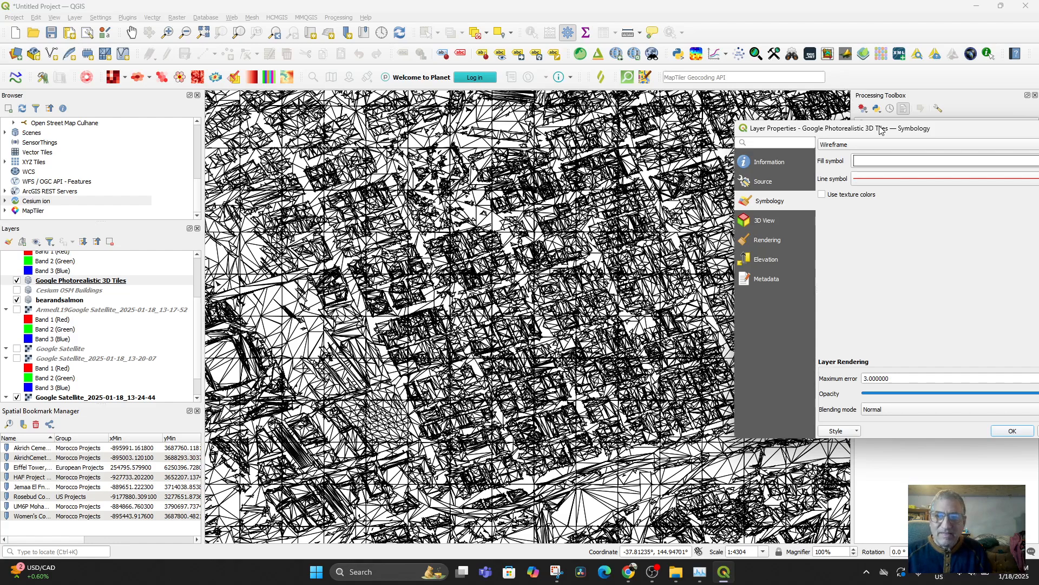
pyautogui.moveTo(881, 130); pyautogui.dragTo(659, 84)
# Step: Enable texture colors for the Google Photorealistic 3D Tiles wireframe, accept the properties, and inspect the city centre southward across the river
pyautogui.click(602, 148)
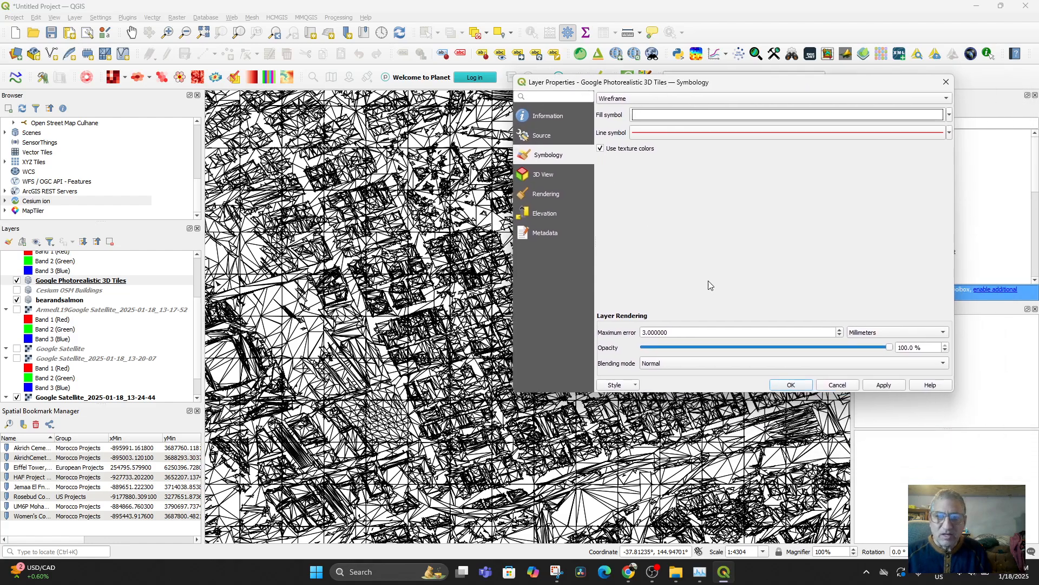
pyautogui.click(883, 385)
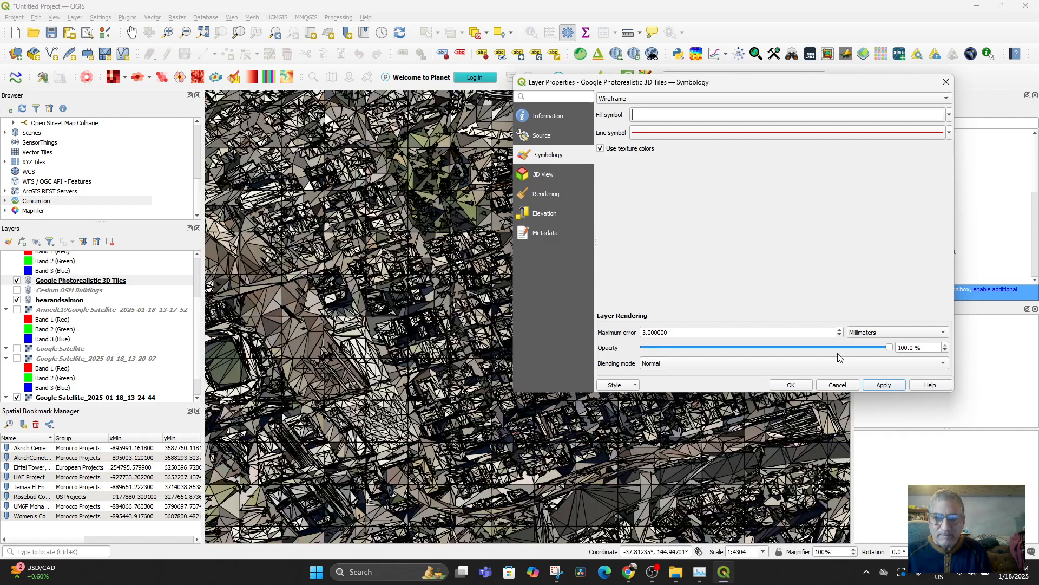
pyautogui.moveTo(637, 87); pyautogui.dragTo(912, 104)
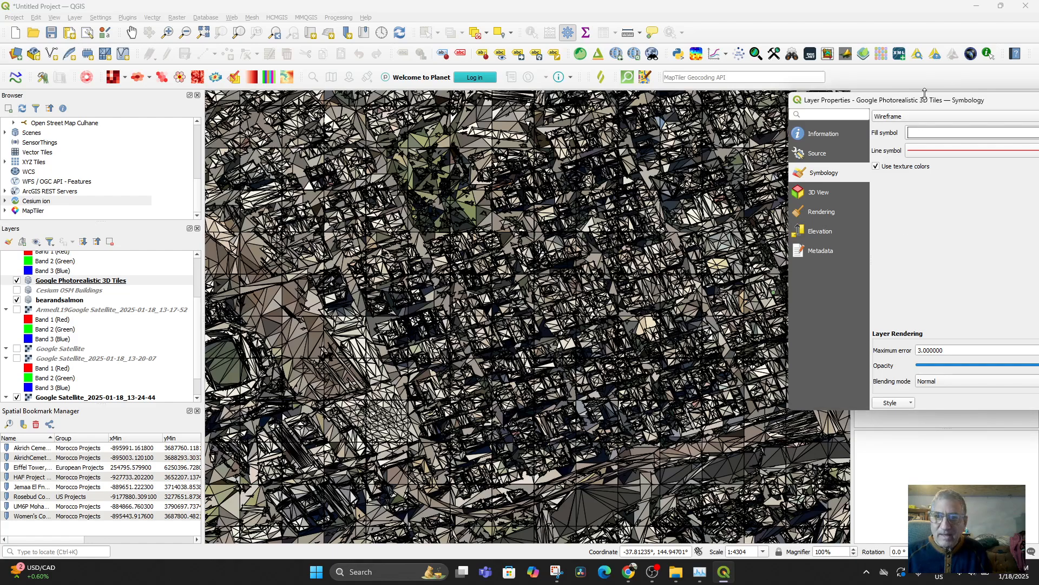
pyautogui.moveTo(928, 104); pyautogui.dragTo(539, 59)
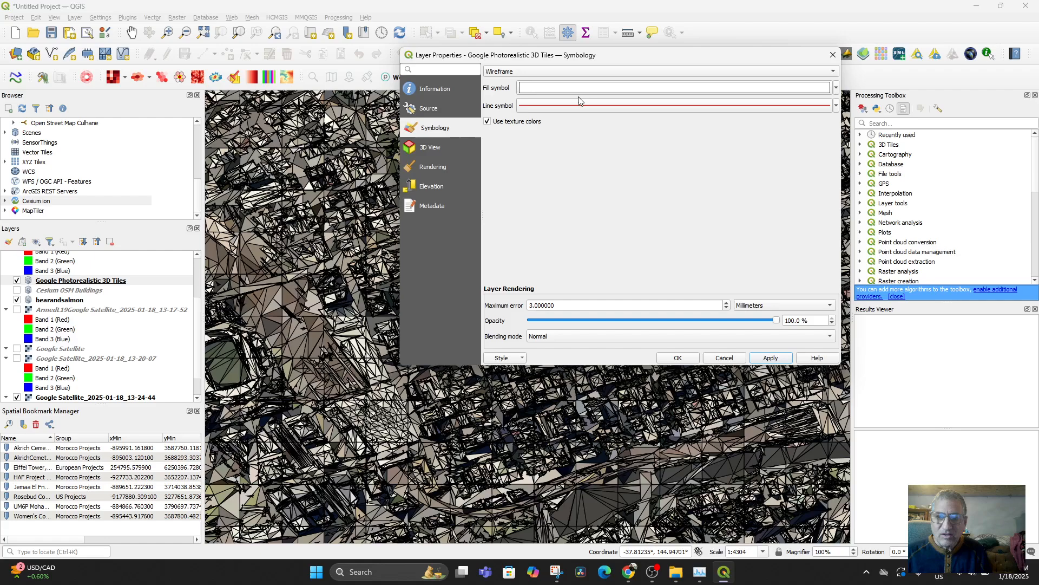
pyautogui.click(677, 358)
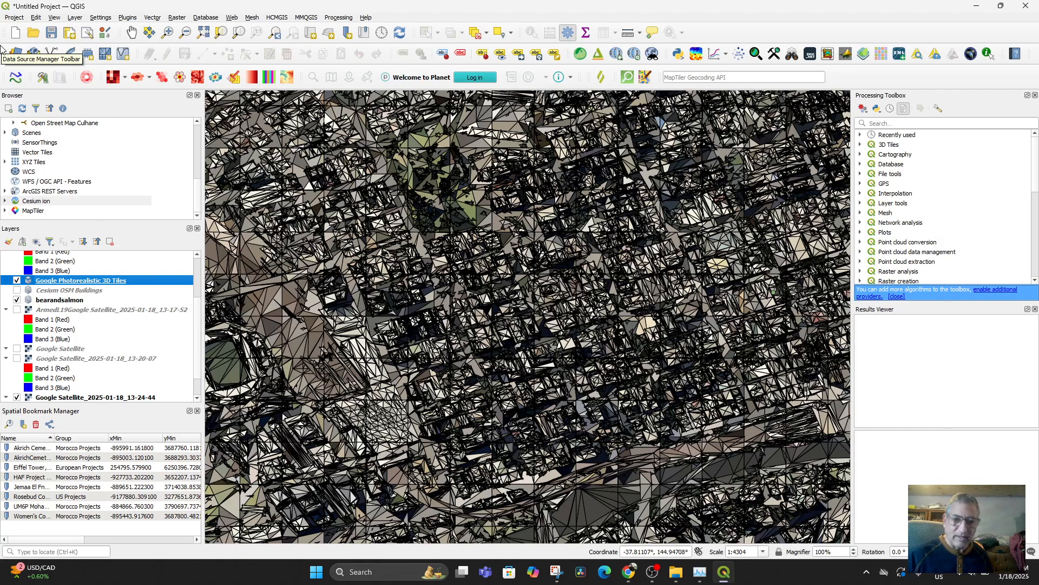
pyautogui.click(549, 325)
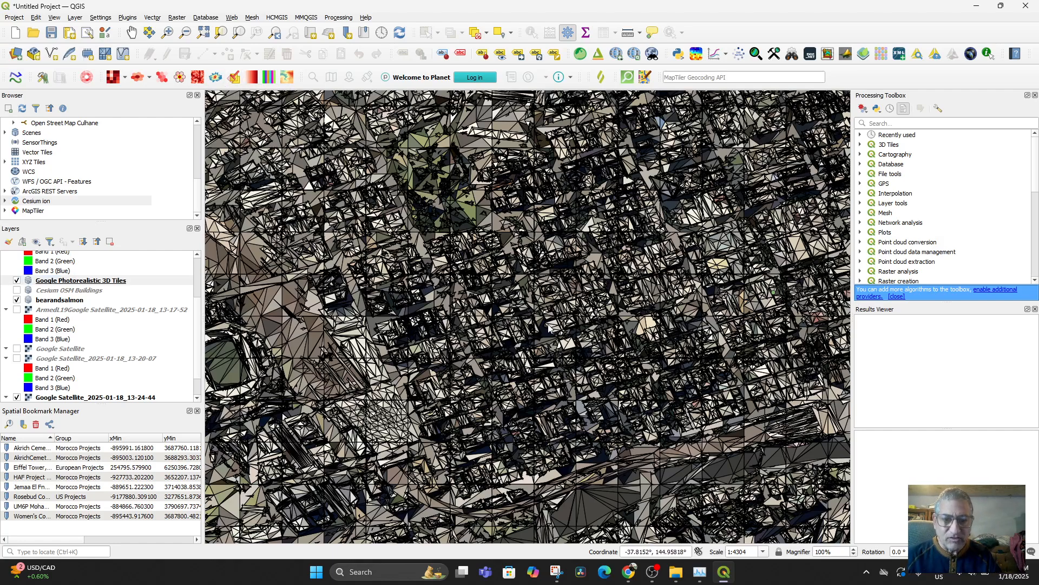
pyautogui.moveTo(596, 383); pyautogui.dragTo(535, 310)
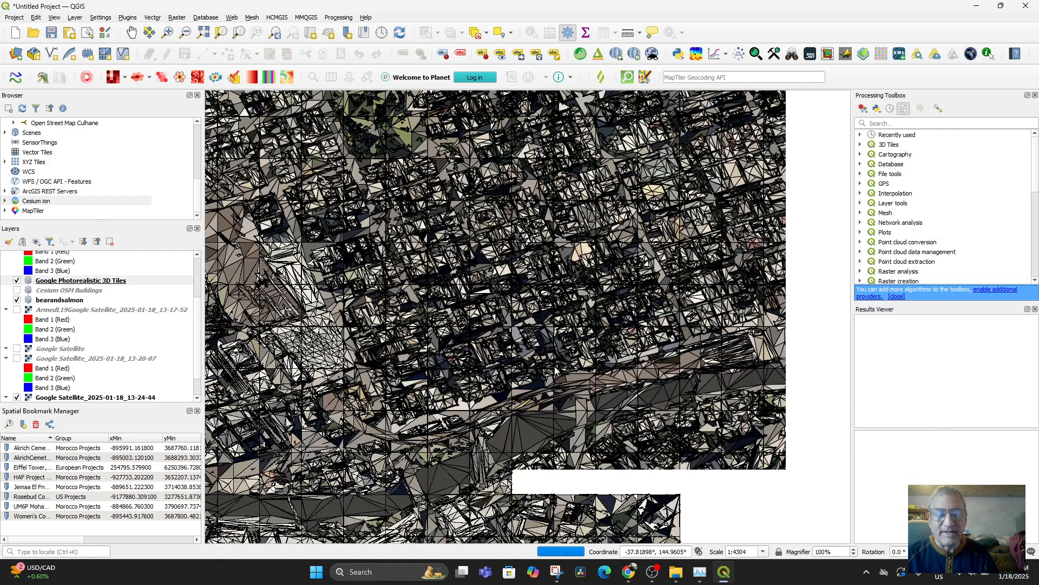
pyautogui.moveTo(567, 414); pyautogui.dragTo(533, 331, button='middle')
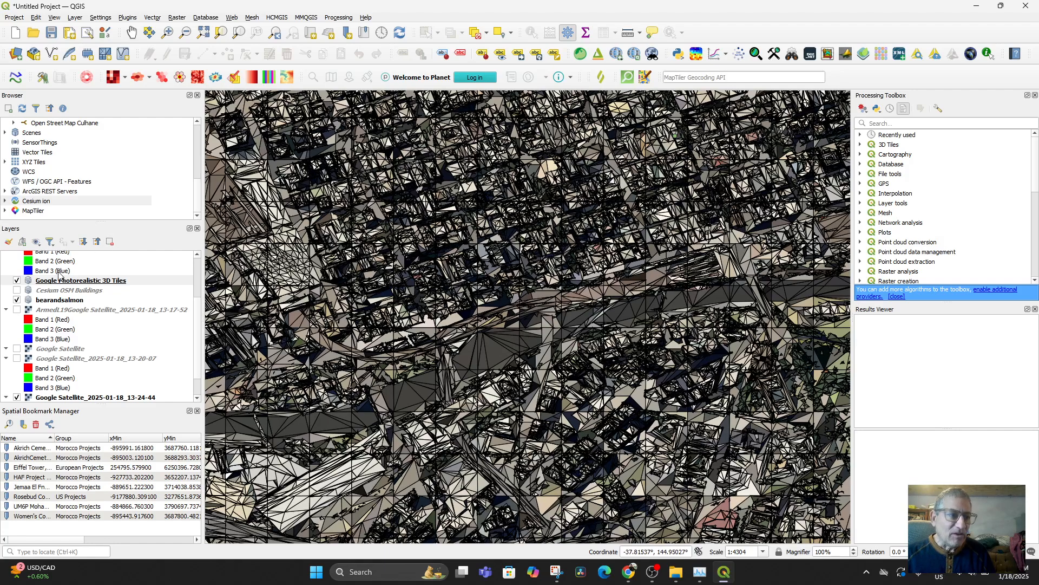
# Step: Add the Cesium ion asset Melbourne Photogrammetry to the project using the existing Default Token
pyautogui.click(4, 201)
pyautogui.scroll(-1, 79, 199)
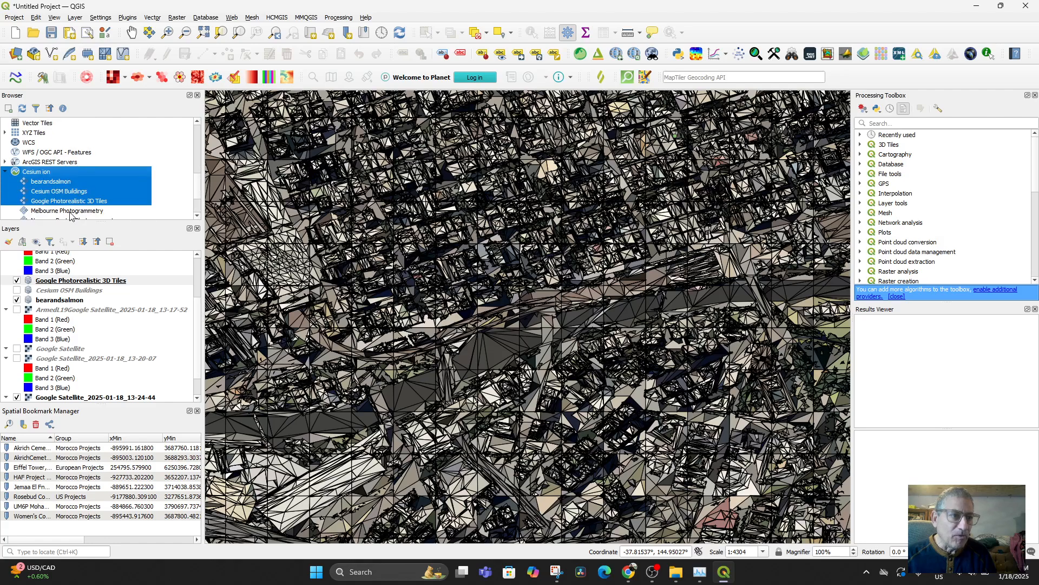
pyautogui.moveTo(69, 213); pyautogui.dragTo(82, 276)
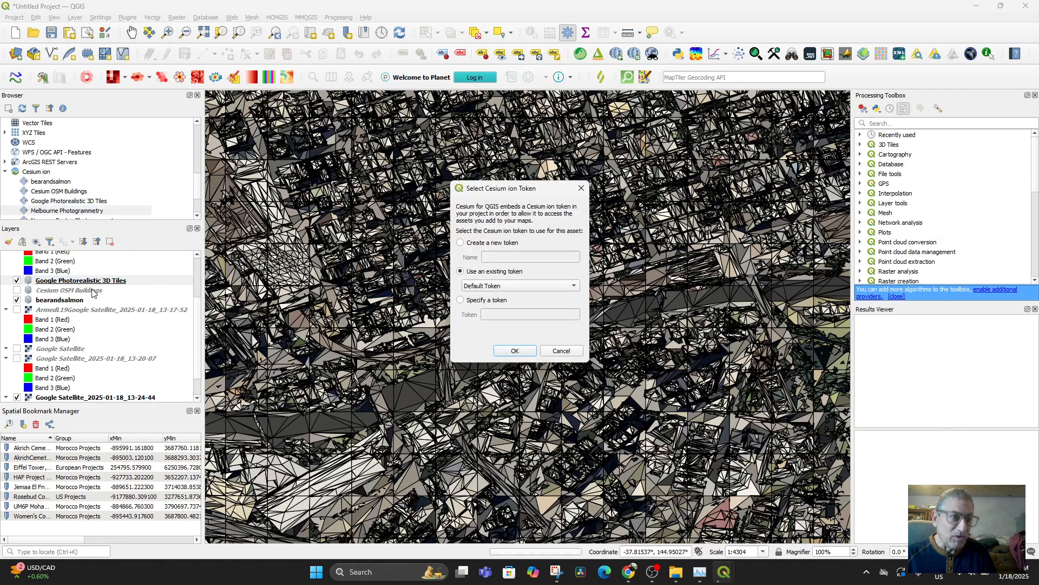
pyautogui.click(515, 351)
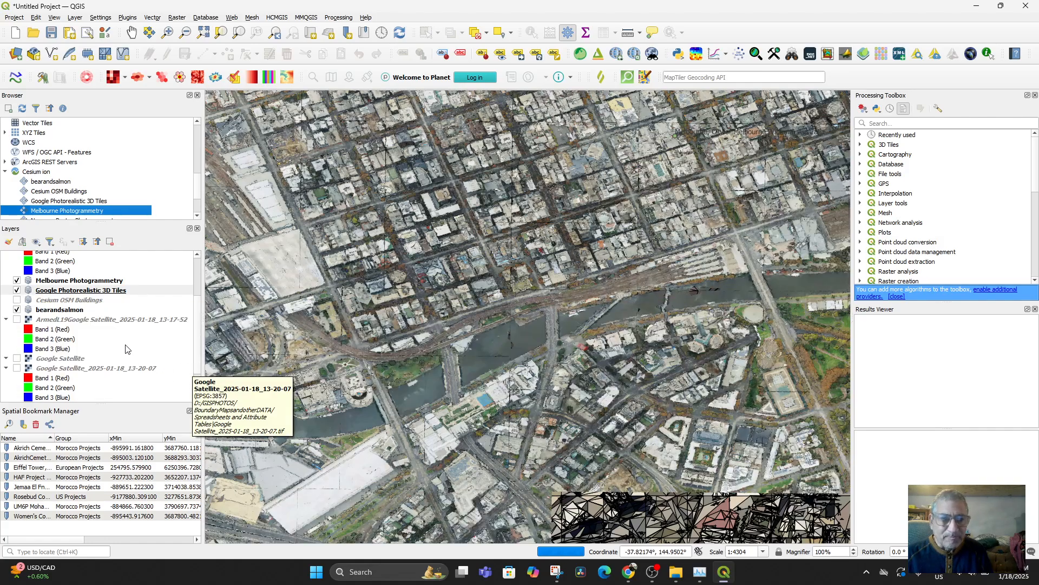
# Step: Hide the Google Photorealistic 3D Tiles layer and examine the full extent of Melbourne Photogrammetry at 1:68880
pyautogui.click(18, 291)
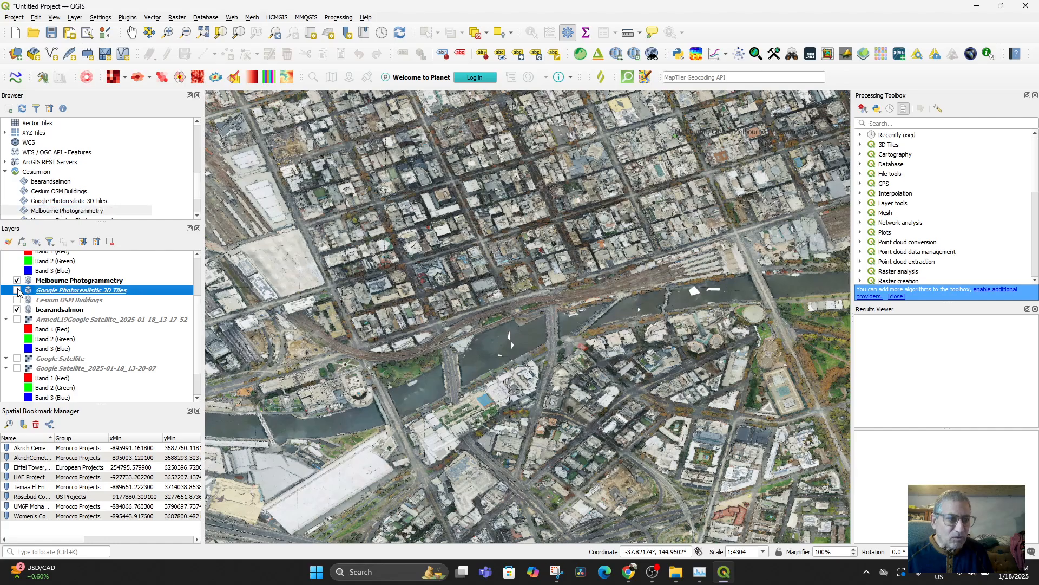
pyautogui.scroll(-4, 588, 350)
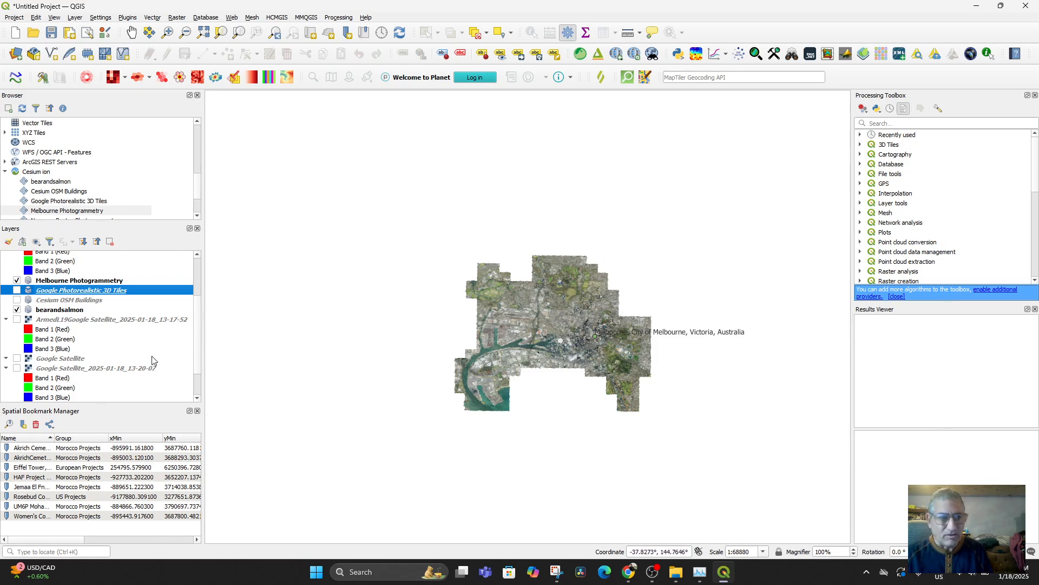
pyautogui.click(20, 284)
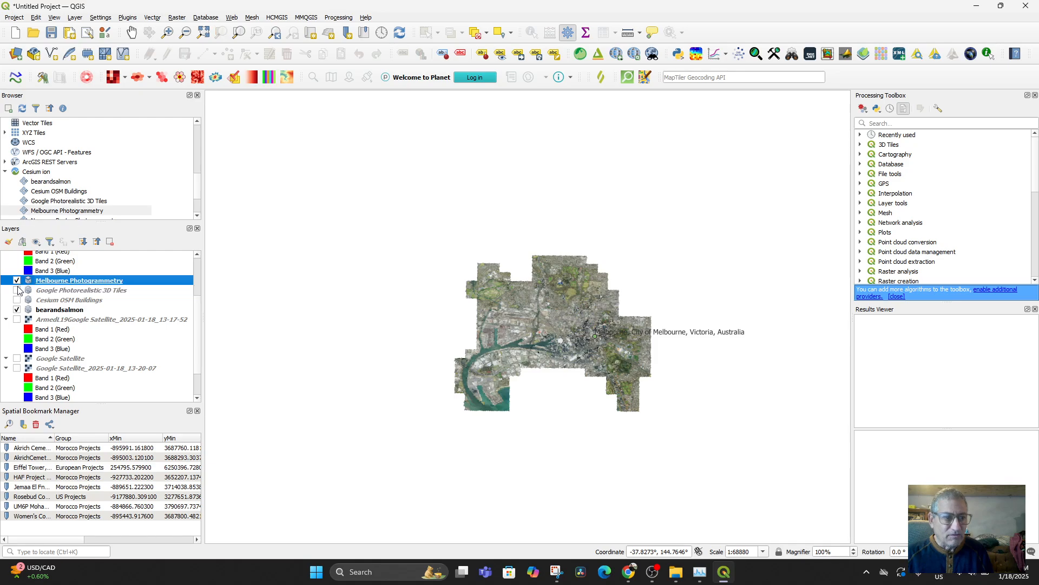
# Step: Show the Google Photorealistic 3D Tiles layer again, view its wider coverage, and zoom to the Melbourne Photogrammetry layer
pyautogui.click(17, 291)
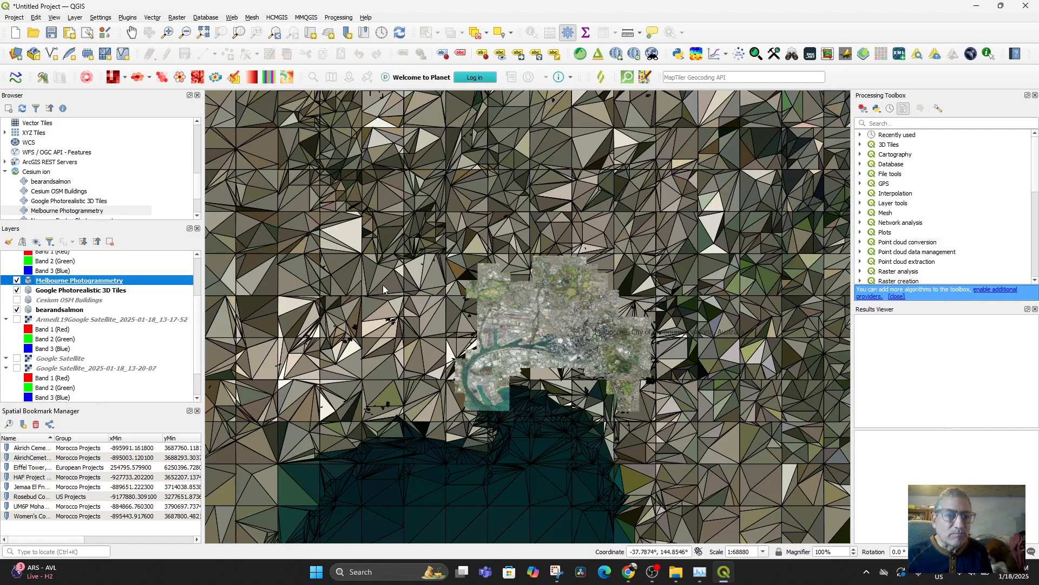
pyautogui.scroll(-5, 415, 319)
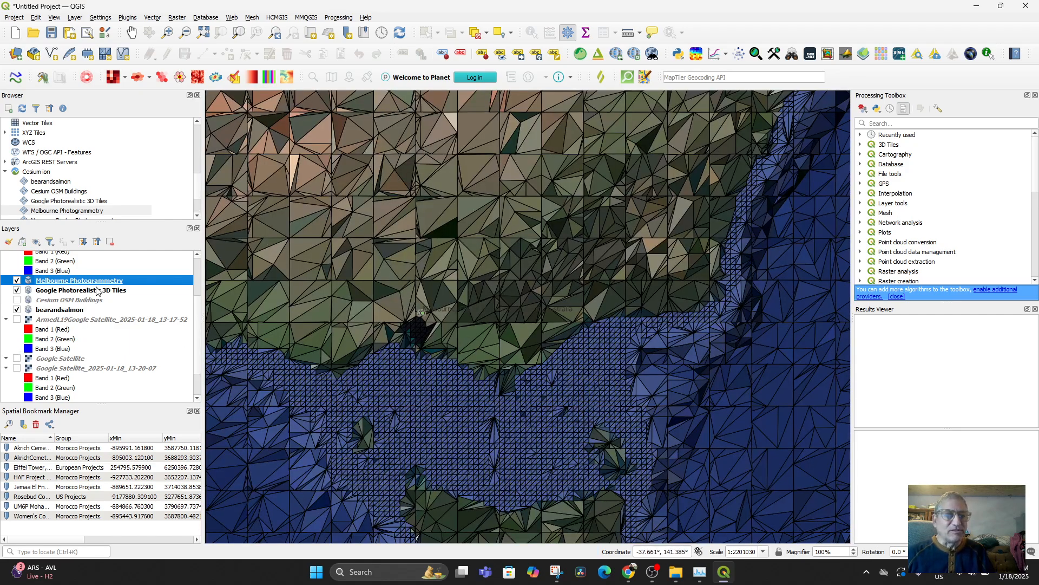
pyautogui.rightClick(49, 281)
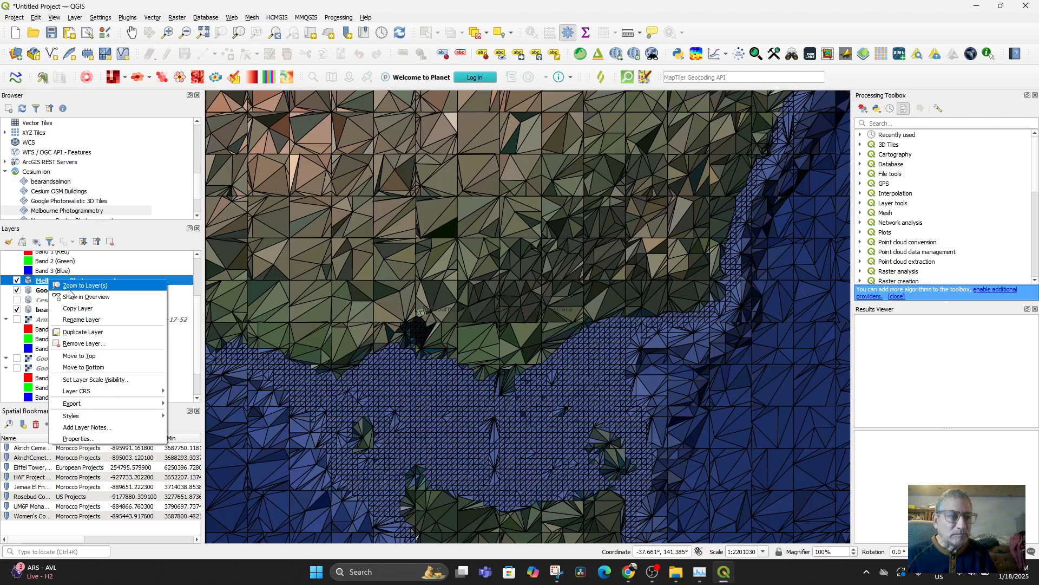
pyautogui.click(84, 285)
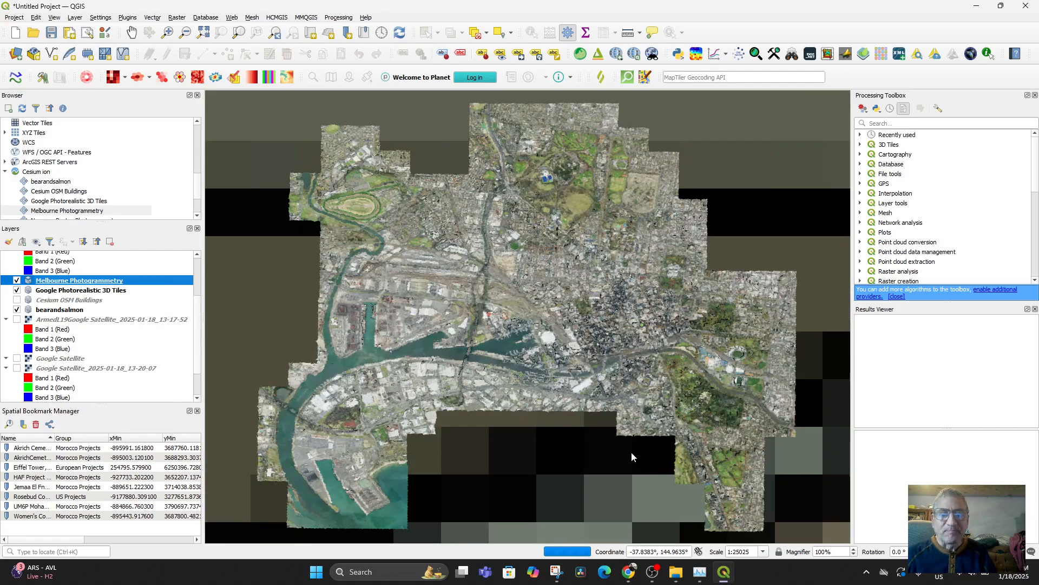
# Step: Hide the Google Photorealistic 3D Tiles layer so only the Melbourne Photogrammetry tiles are drawn over the city
pyautogui.scroll(1, 582, 315)
pyautogui.scroll(-1, 583, 315)
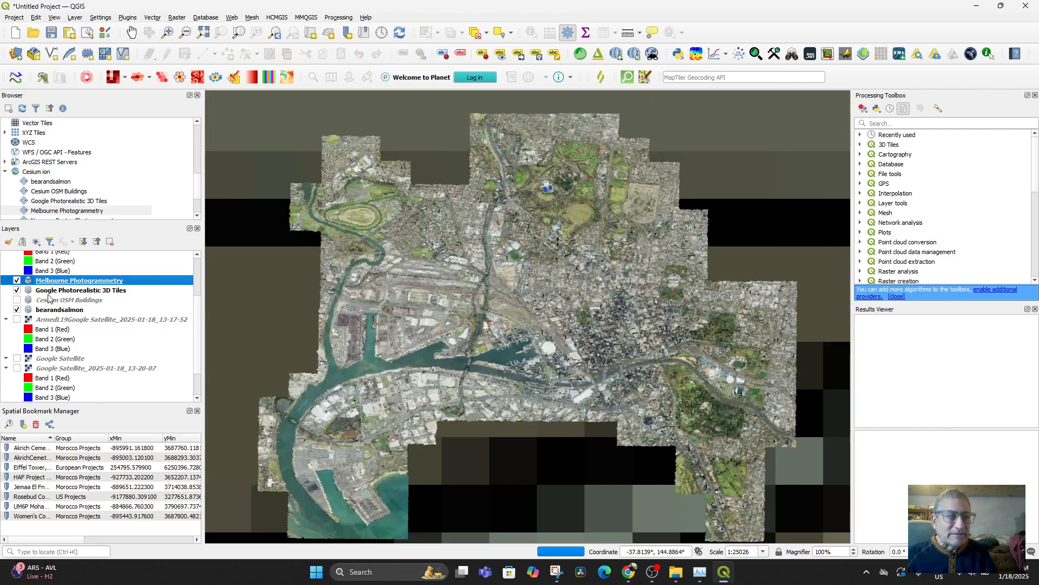
pyautogui.click(17, 291)
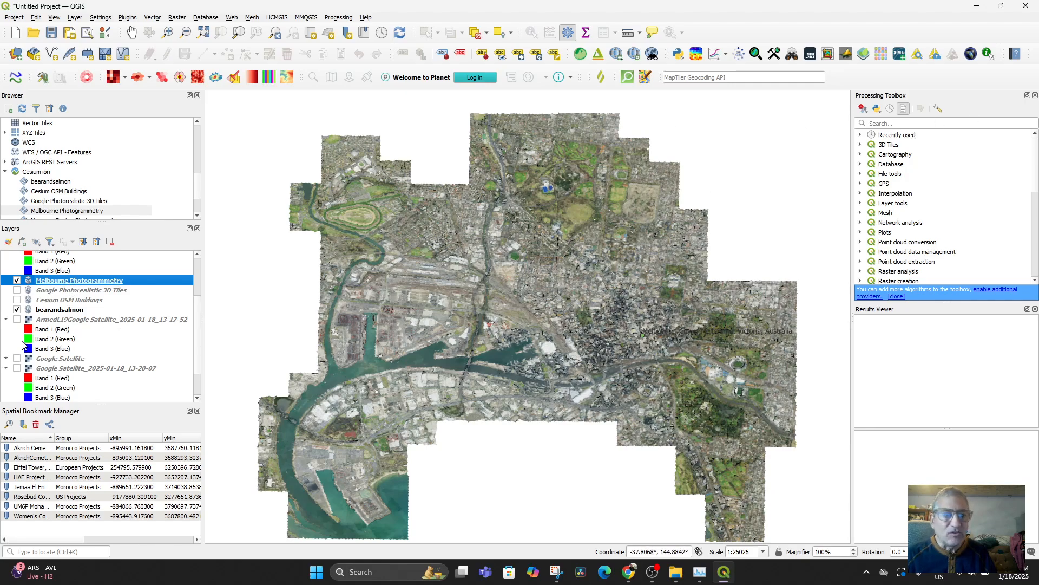
# Step: Change the Melbourne Photogrammetry layer's symbology to Wireframe, apply it, and accept the layer properties
pyautogui.doubleClick(52, 282)
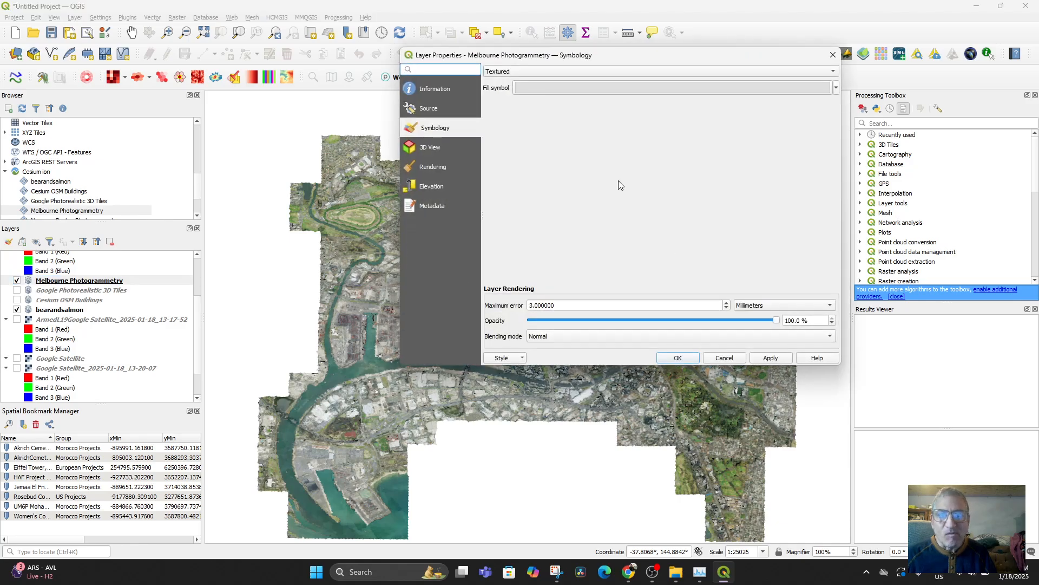
pyautogui.click(832, 74)
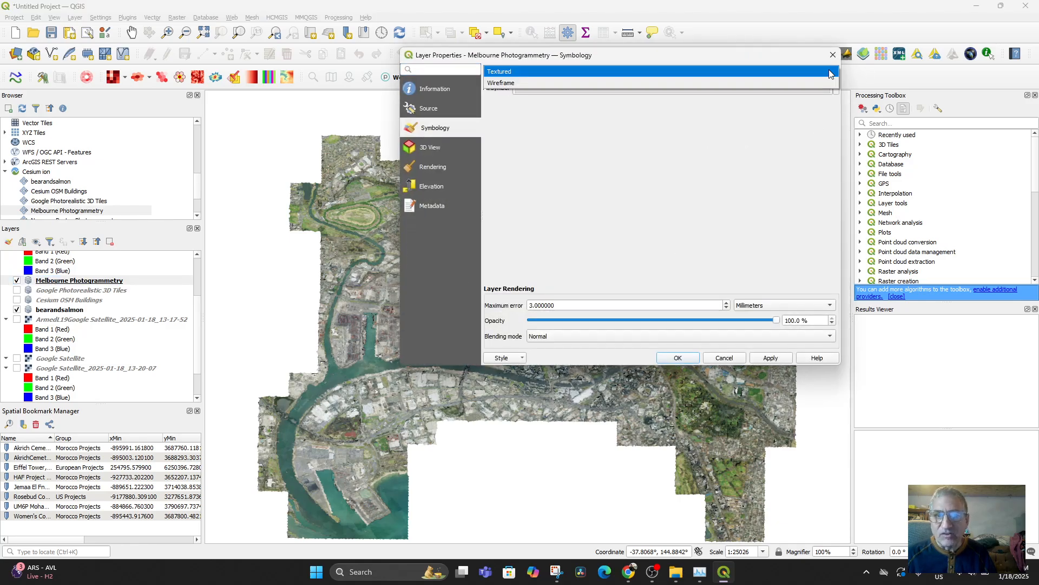
pyautogui.click(811, 82)
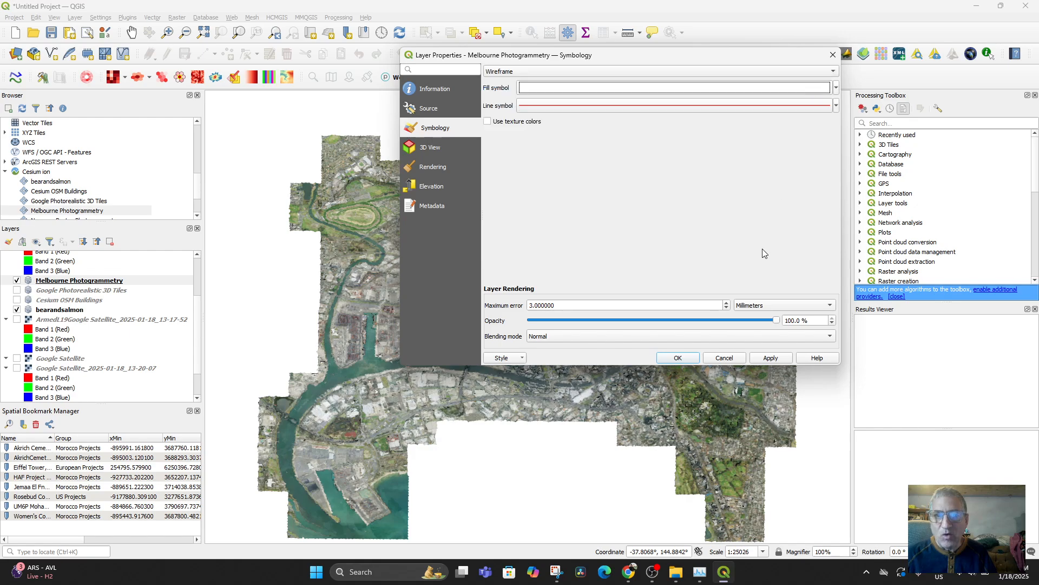
pyautogui.click(758, 360)
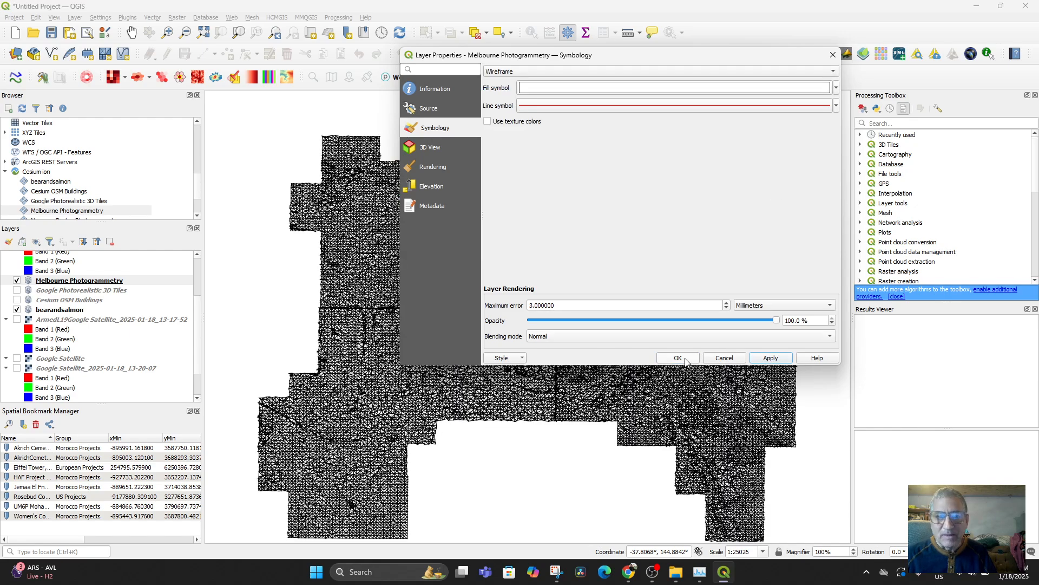
pyautogui.click(679, 359)
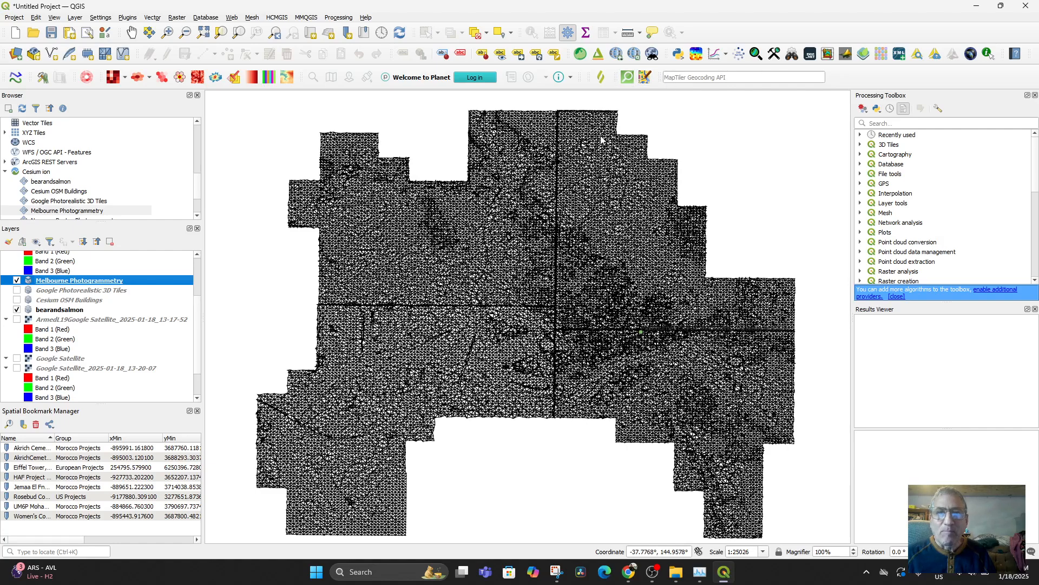
# Step: Enable texture colors for the Melbourne Photogrammetry wireframe, accept the properties, and inspect the coloured mesh up close and at full extent
pyautogui.doubleClick(105, 284)
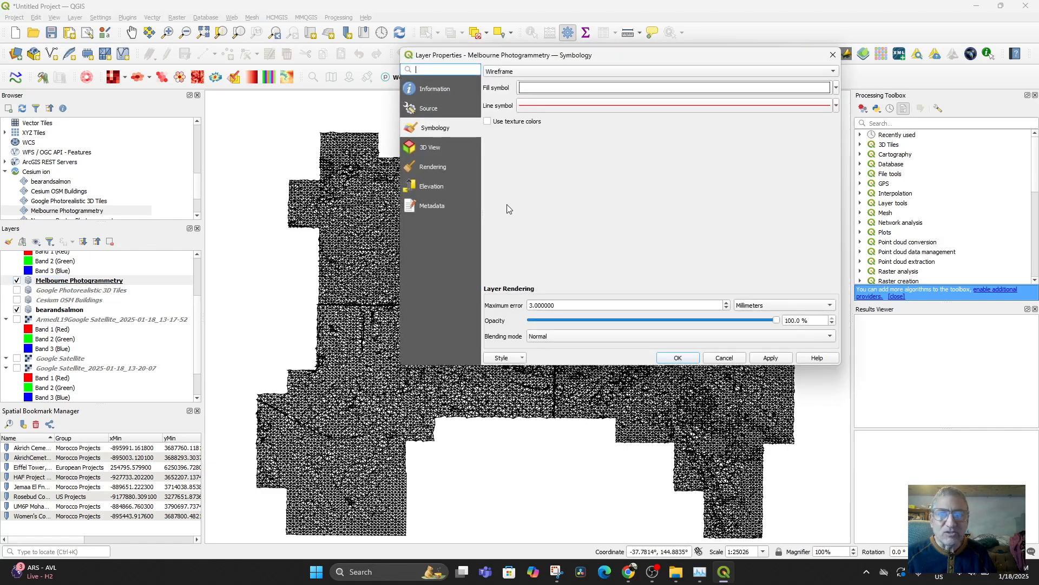
pyautogui.click(832, 73)
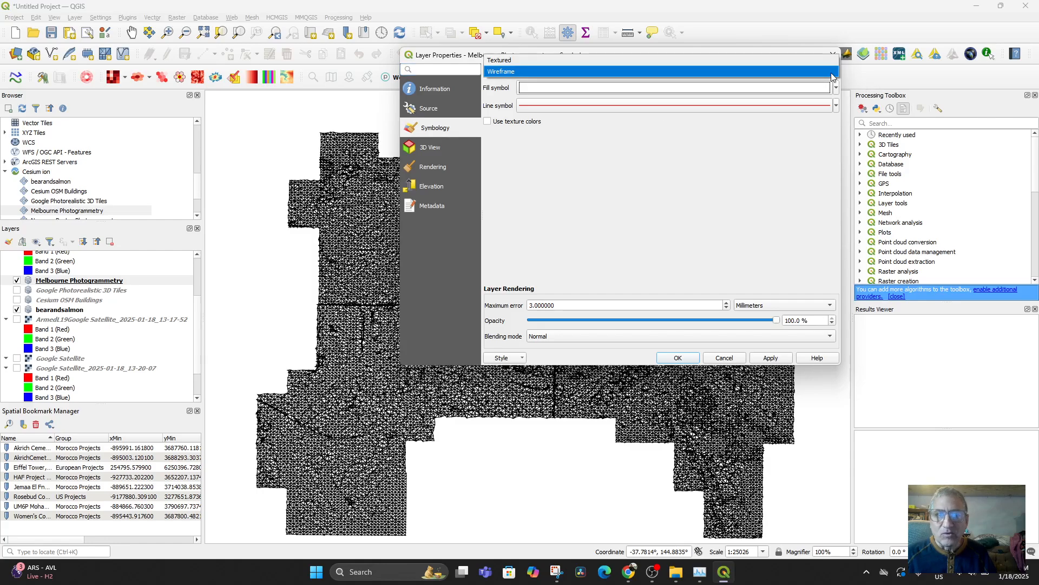
pyautogui.click(709, 72)
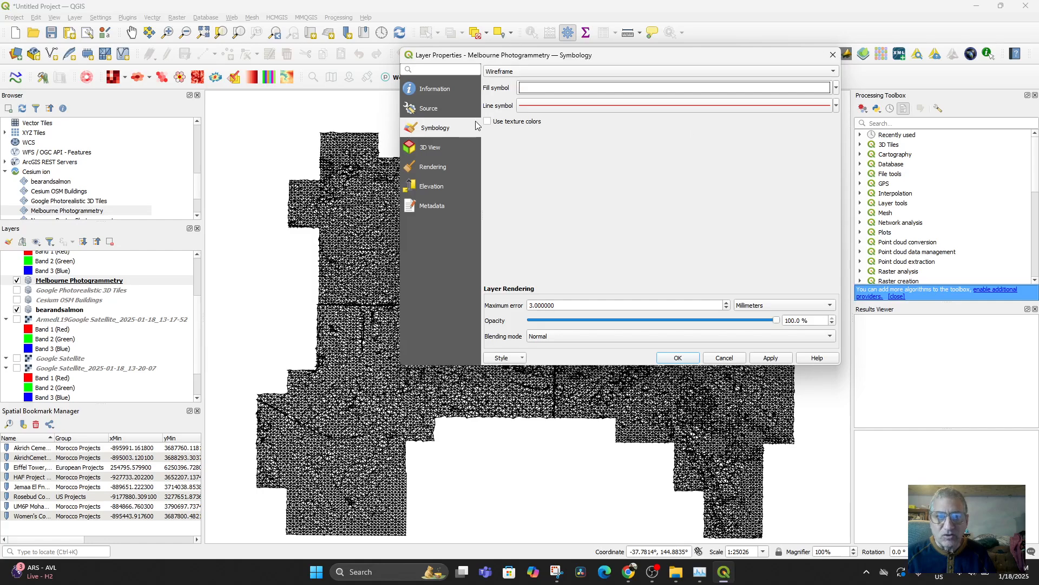
pyautogui.click(769, 358)
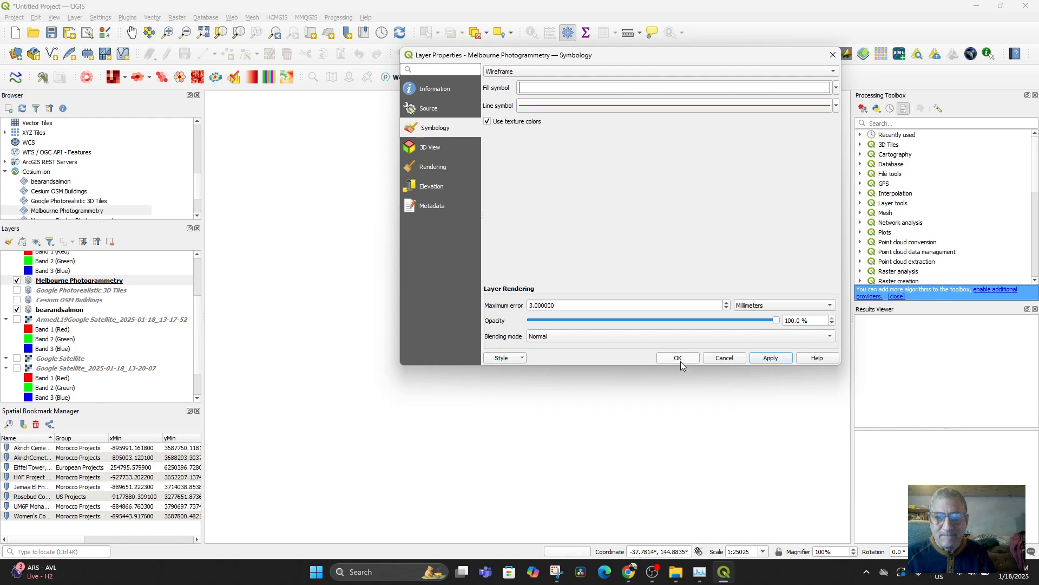
pyautogui.click(679, 359)
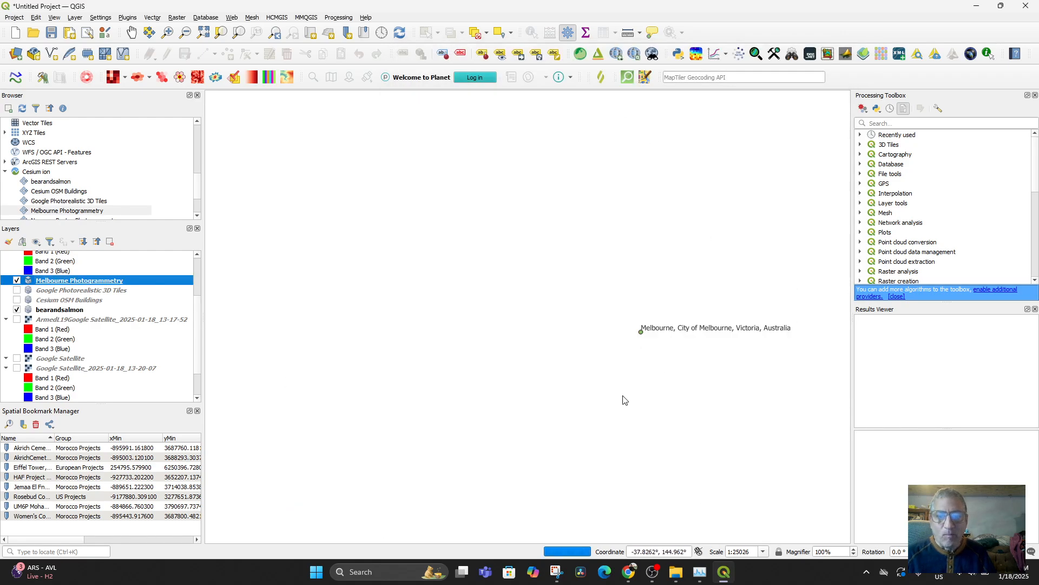
pyautogui.scroll(2, 621, 389)
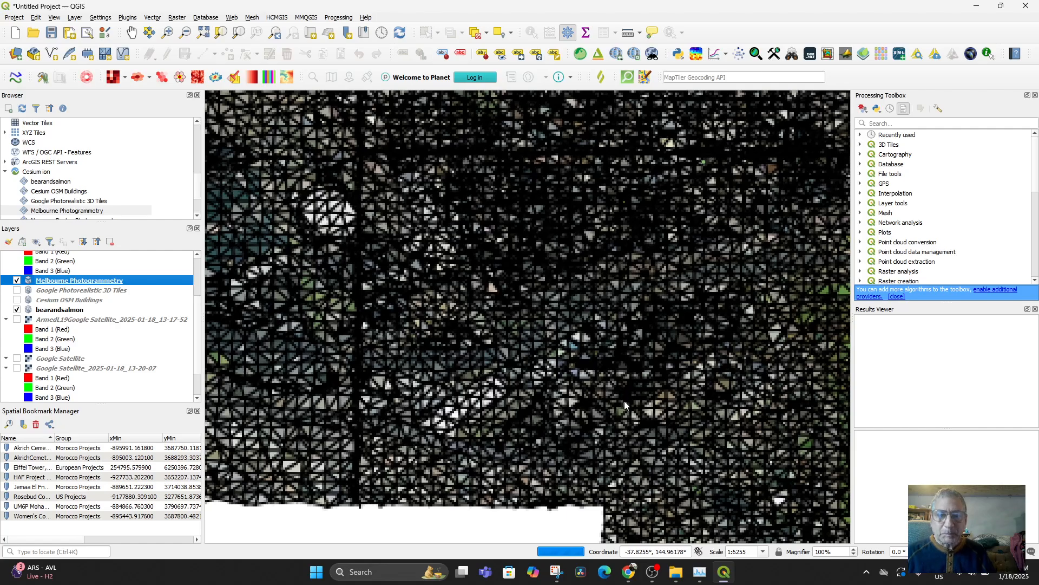
pyautogui.scroll(-2, 629, 365)
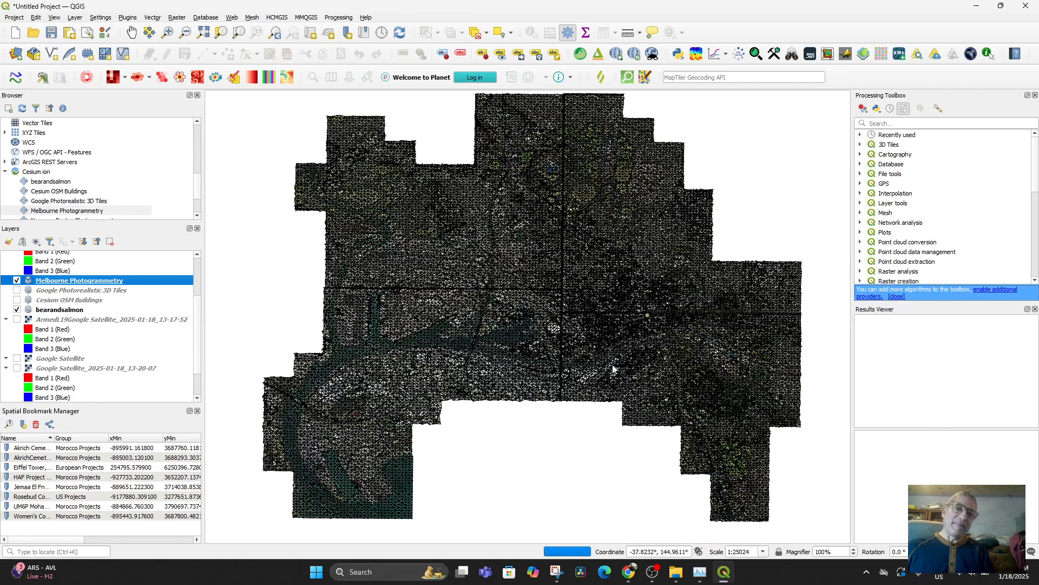
pyautogui.moveTo(570, 381); pyautogui.dragTo(592, 392, button='middle')
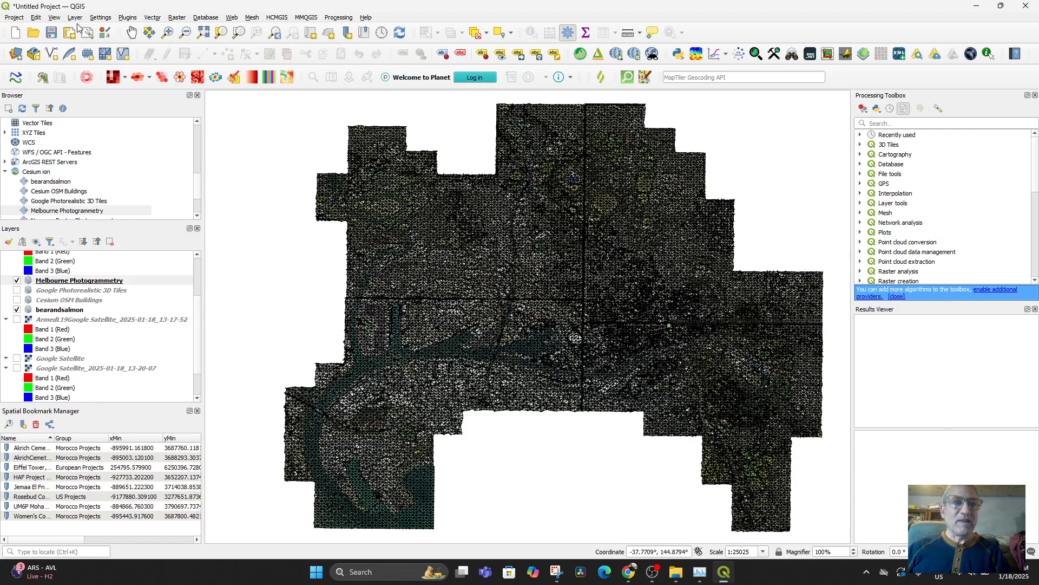
# Step: Open a new 3D map view of Melbourne Photogrammetry, bring the city into view, and maximize the 3D window
pyautogui.click(55, 17)
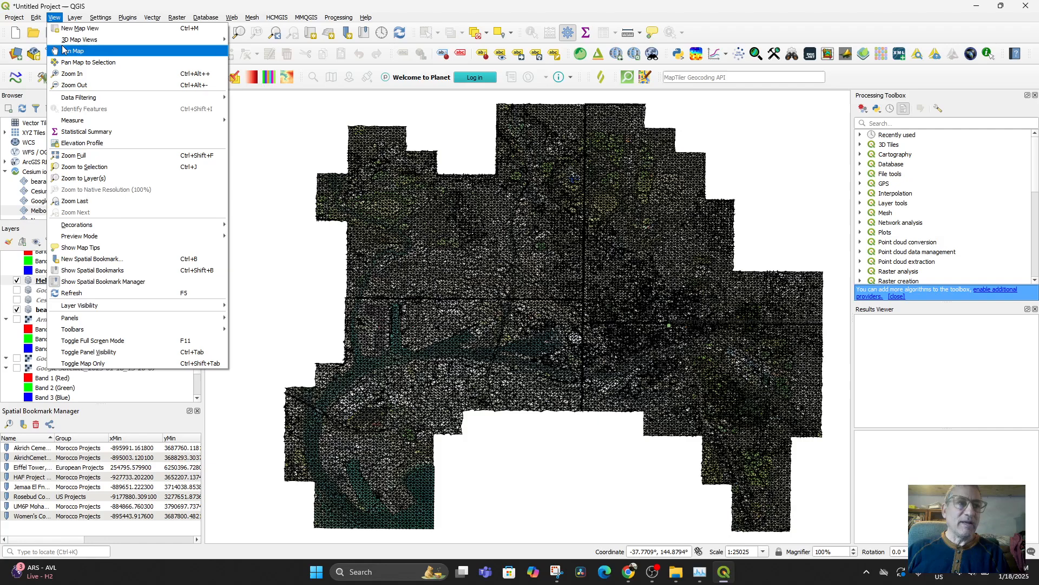
pyautogui.moveTo(81, 40)
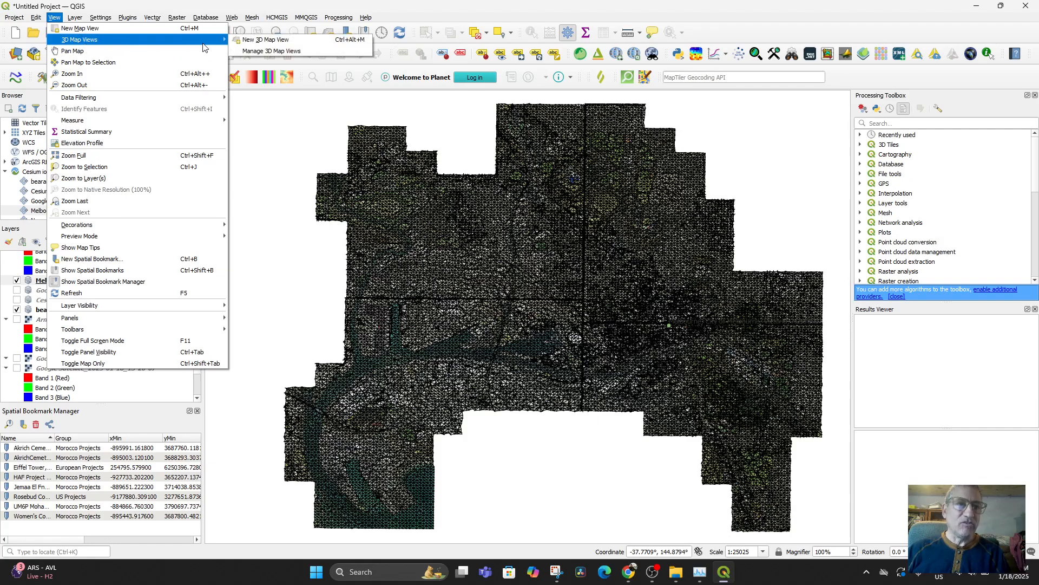
pyautogui.click(266, 39)
pyautogui.moveTo(505, 401); pyautogui.dragTo(518, 463)
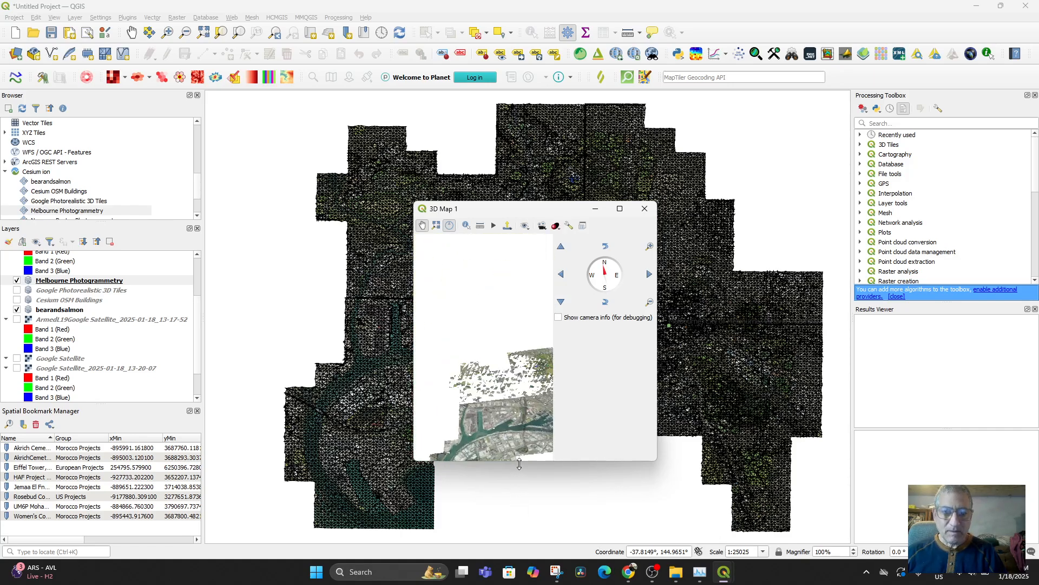
pyautogui.moveTo(527, 403)
pyautogui.mouseDown()
pyautogui.moveTo(467, 343)
pyautogui.moveTo(497, 388)
pyautogui.mouseUp()
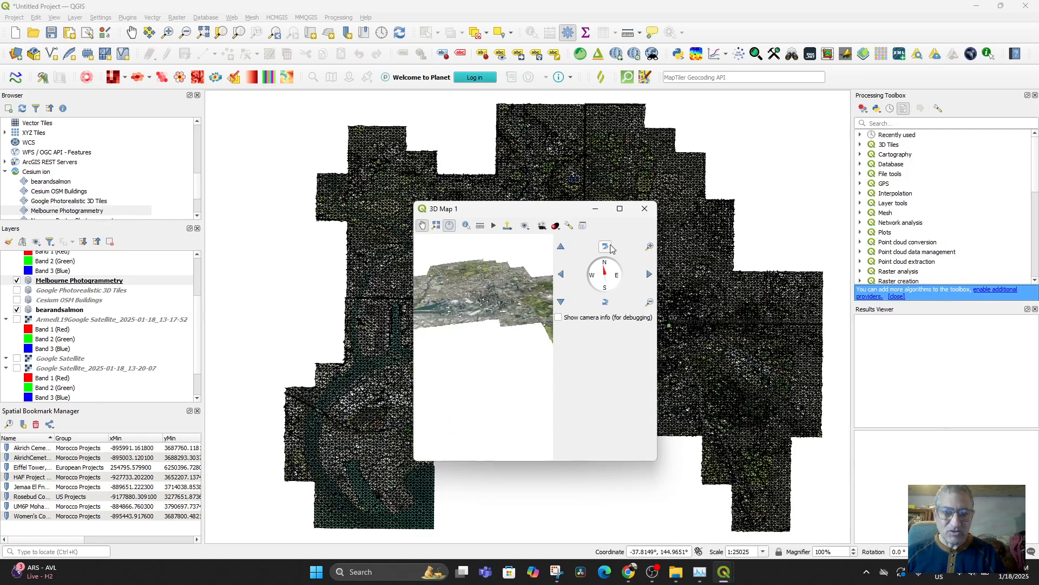
pyautogui.click(621, 209)
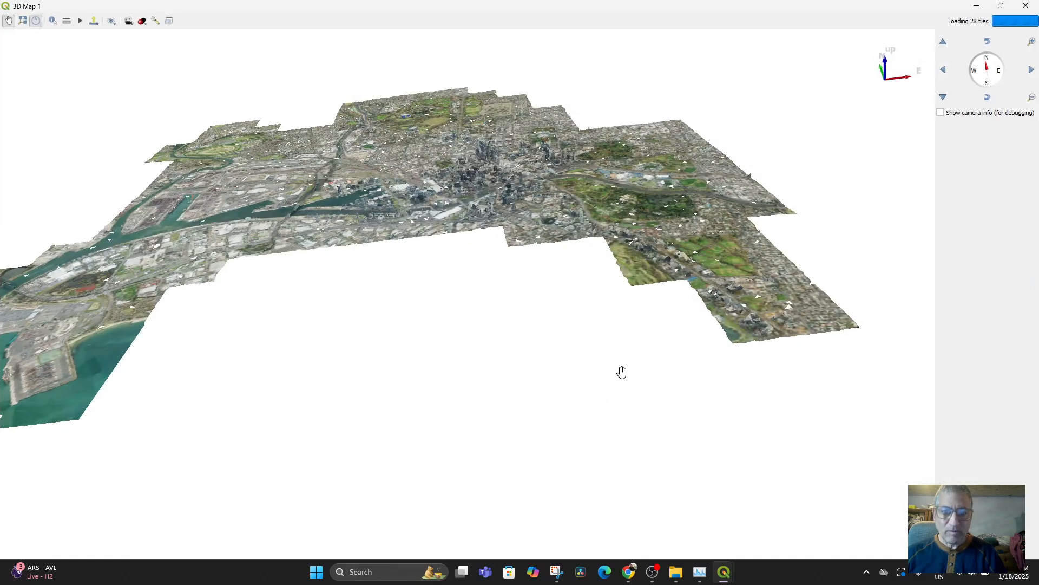
# Step: Examine Melbourne's city centre, docks and parkland in the 3D view from closer range while shifting the camera east and west
pyautogui.scroll(5, 408, 370)
pyautogui.scroll(-3, 514, 425)
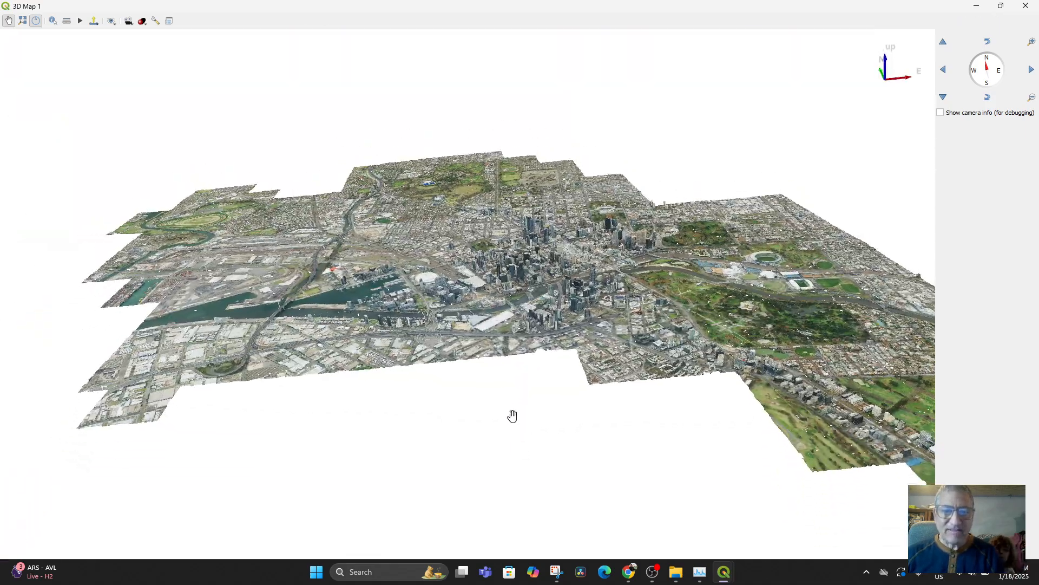
pyautogui.scroll(3, 511, 414)
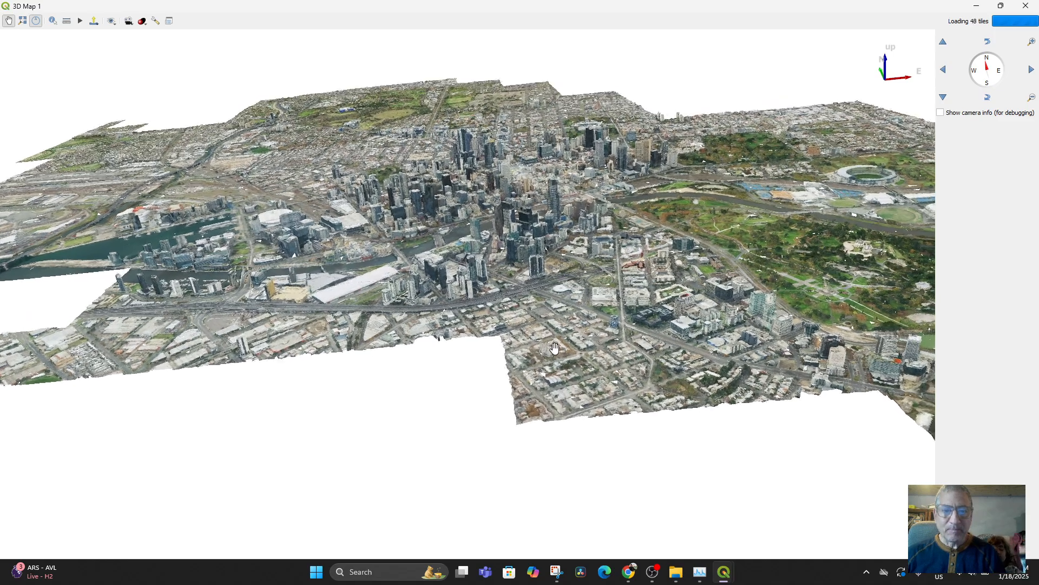
pyautogui.moveTo(554, 348); pyautogui.dragTo(547, 375)
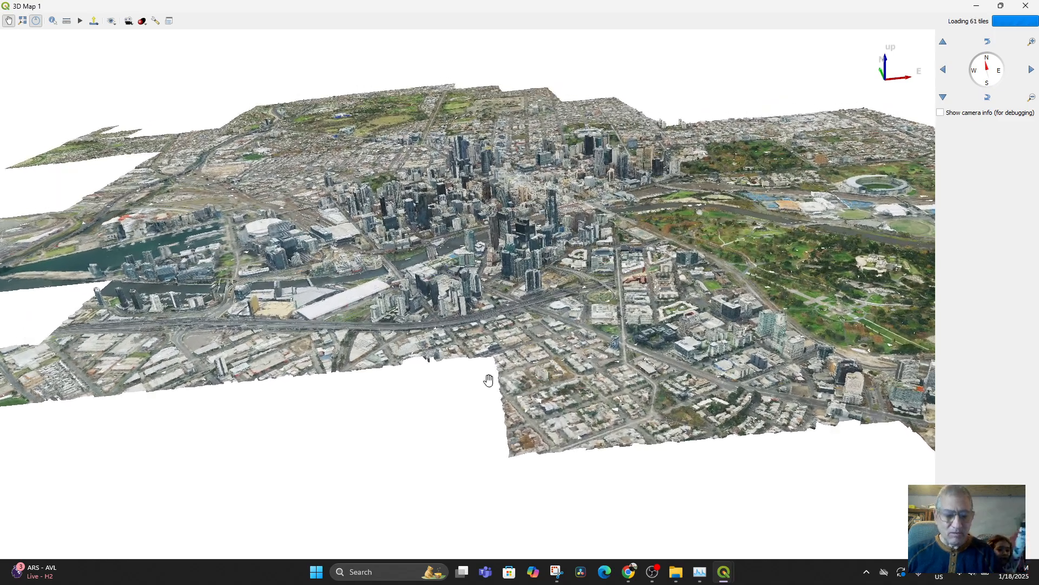
pyautogui.moveTo(149, 189); pyautogui.dragTo(161, 179, button='middle')
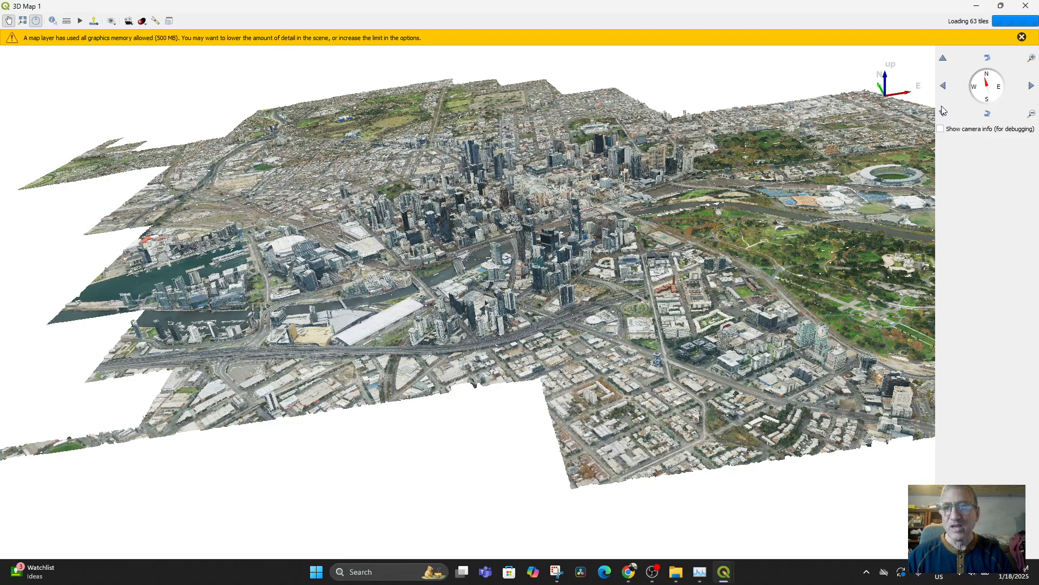
pyautogui.click(945, 85)
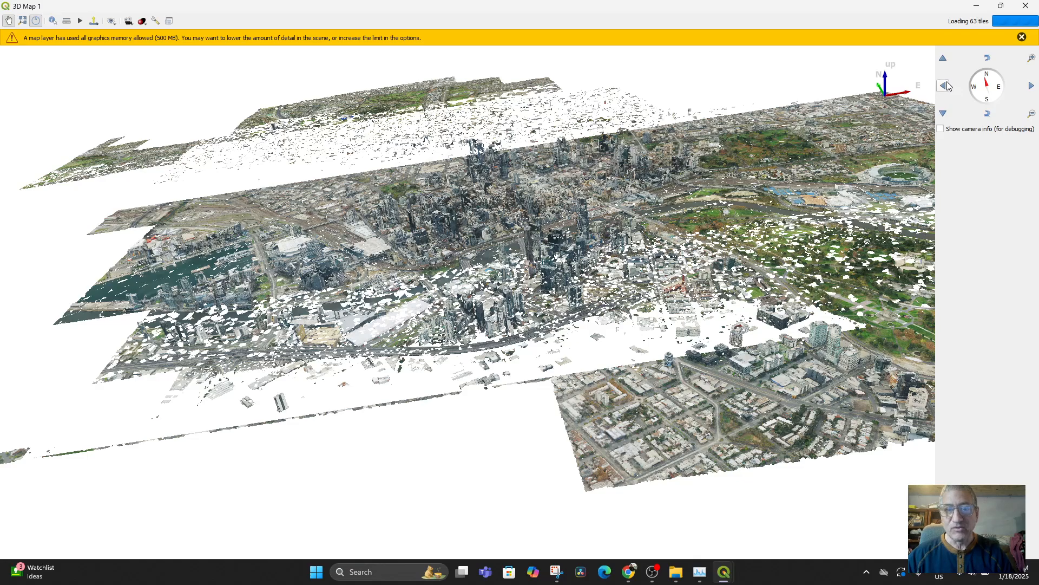
pyautogui.click(1034, 87)
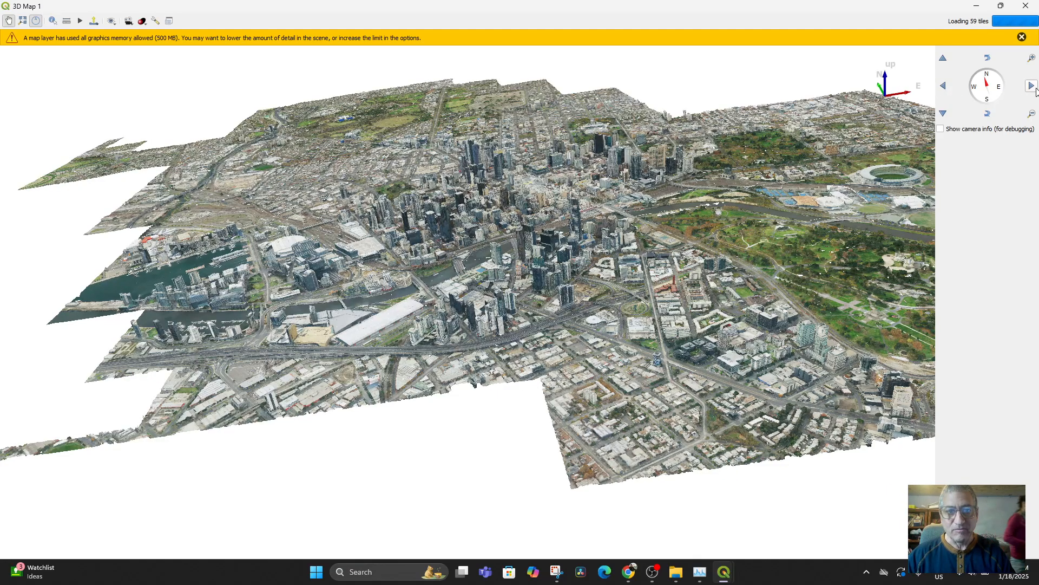
pyautogui.click(1033, 86)
pyautogui.click(1033, 86)
pyautogui.click(1033, 87)
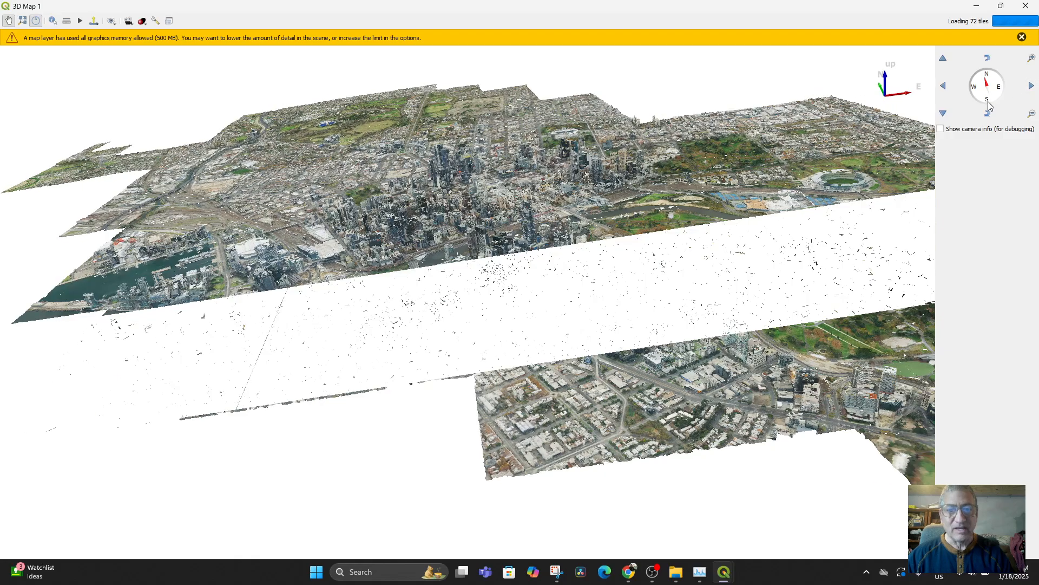
pyautogui.click(943, 86)
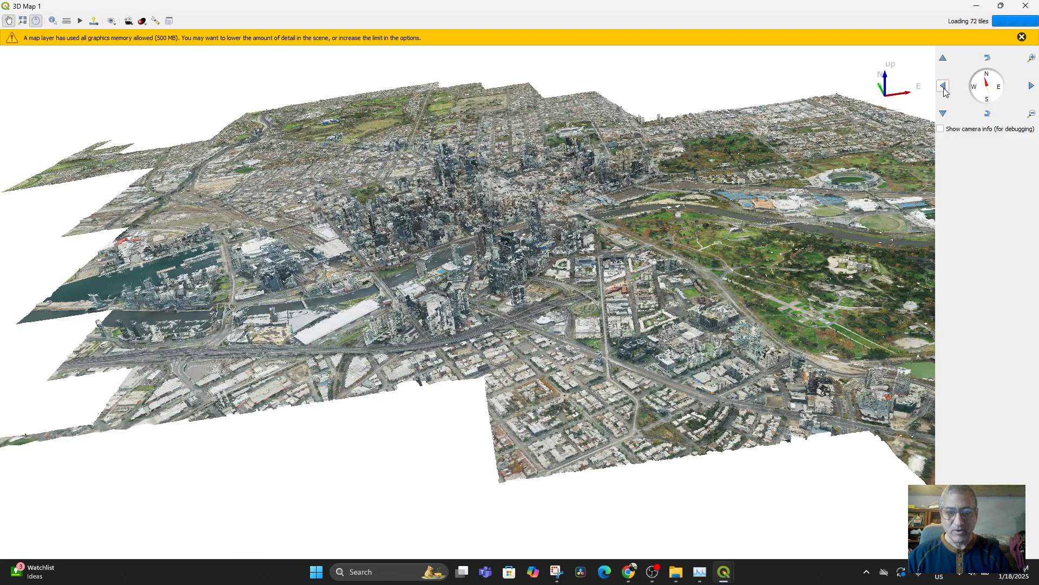
# Step: Show the 3D view's animation controls and try to add a camera keyframe at 0.00 seconds
pyautogui.click(80, 22)
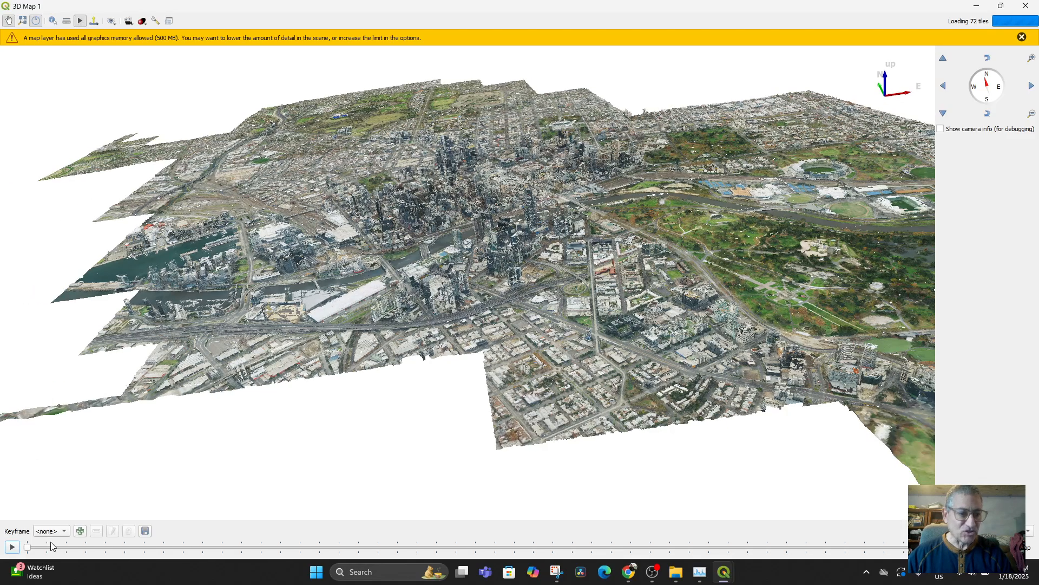
pyautogui.click(81, 531)
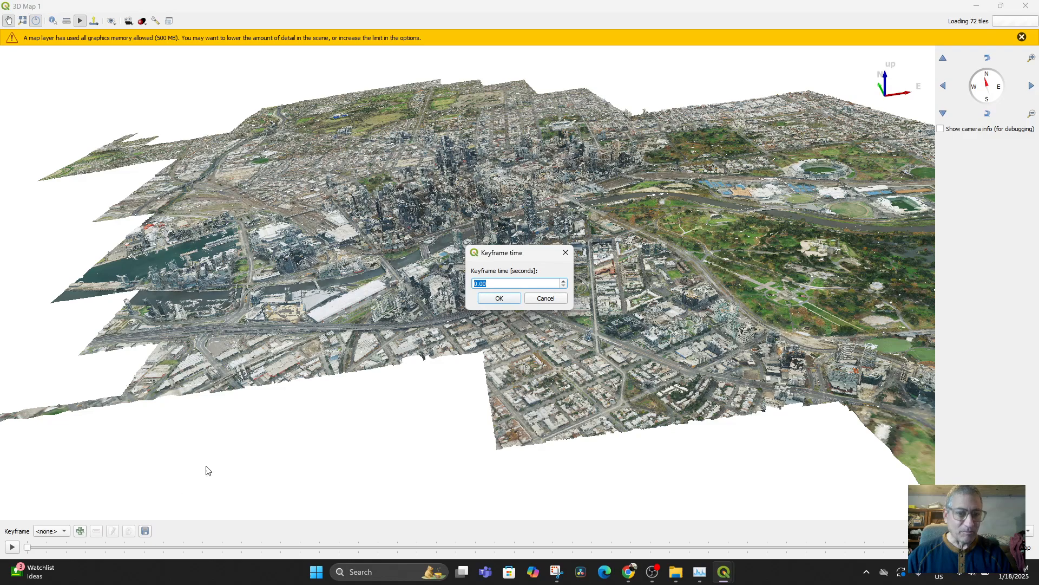
pyautogui.click(498, 298)
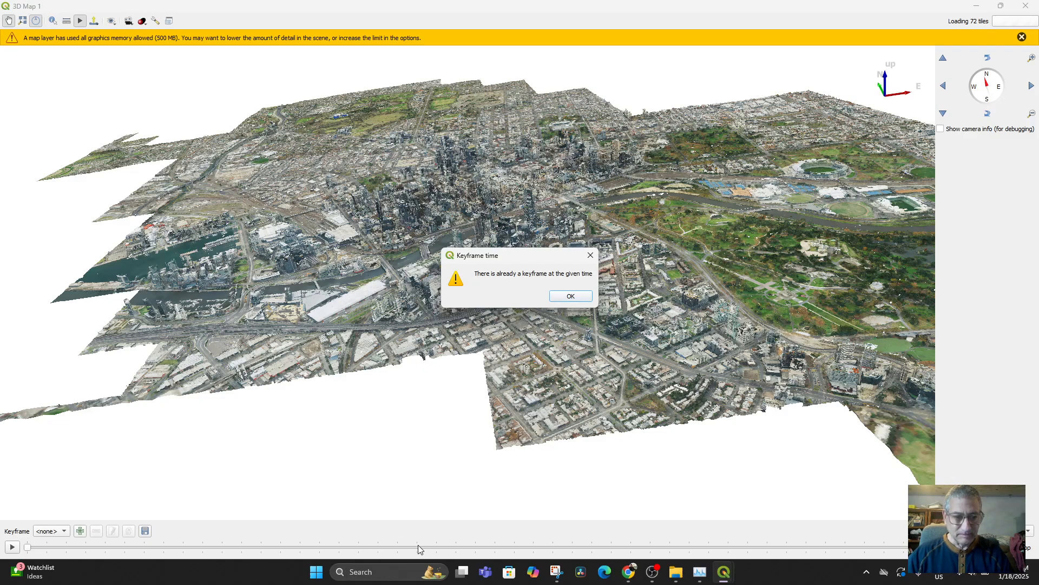
pyautogui.click(565, 295)
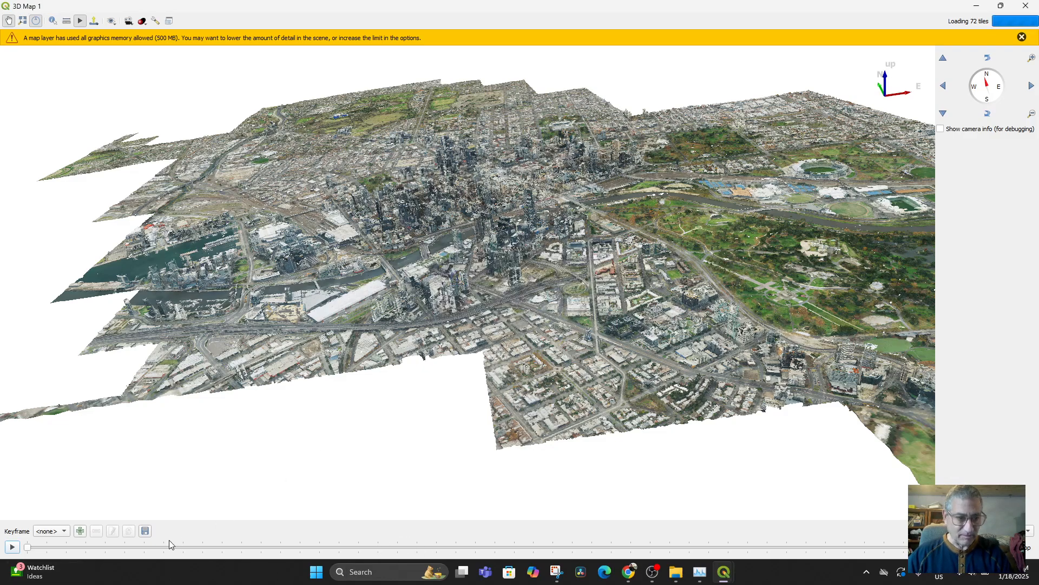
# Step: Scrub the animation timeline toward its end and examine the docklands and city centre in 3D with the camera facing north
pyautogui.moveTo(25, 548); pyautogui.dragTo(910, 548)
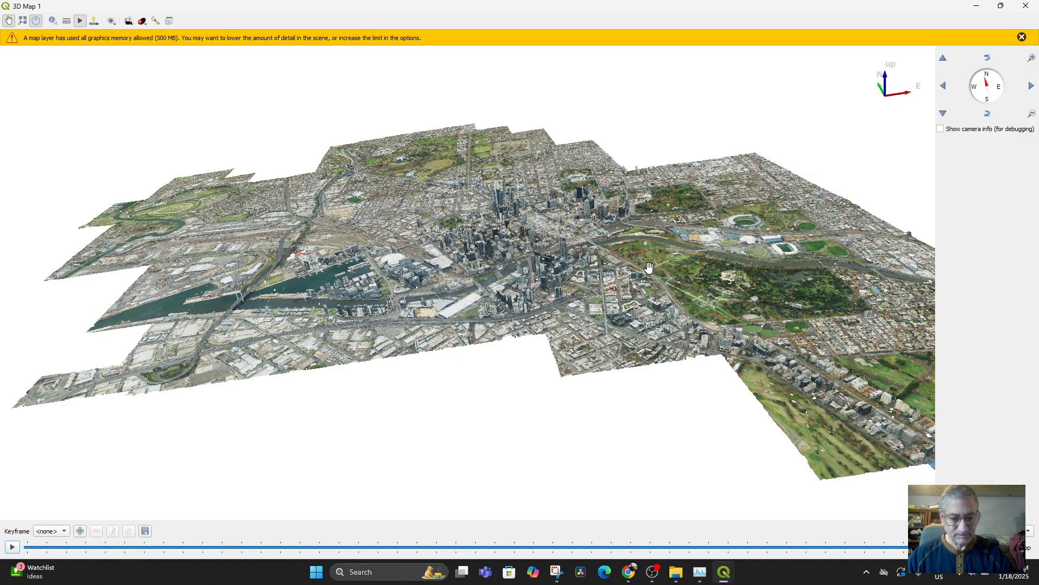
pyautogui.moveTo(754, 311); pyautogui.dragTo(567, 397)
pyautogui.moveTo(322, 291); pyautogui.dragTo(714, 404)
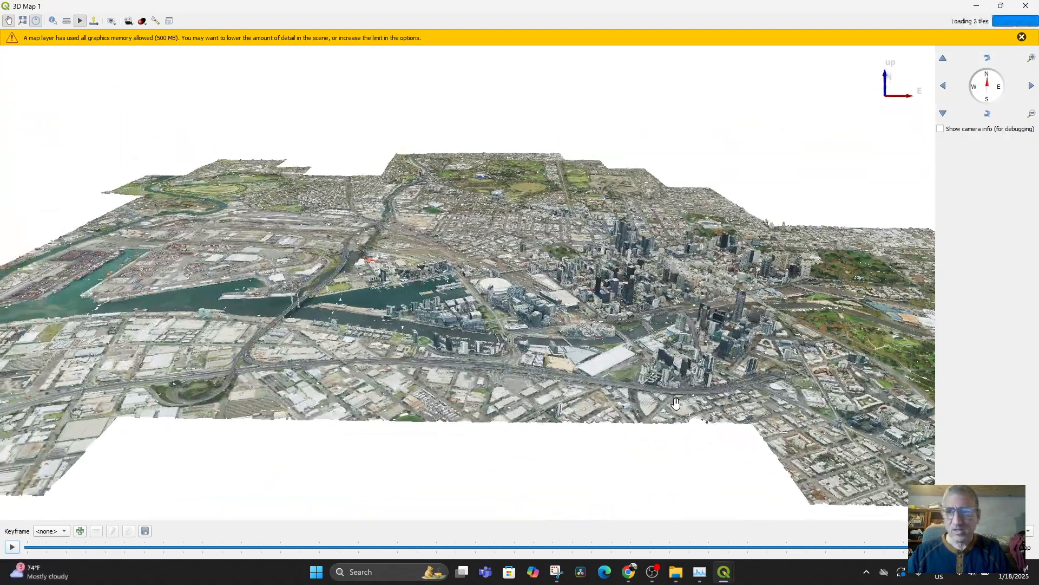
pyautogui.click(988, 113)
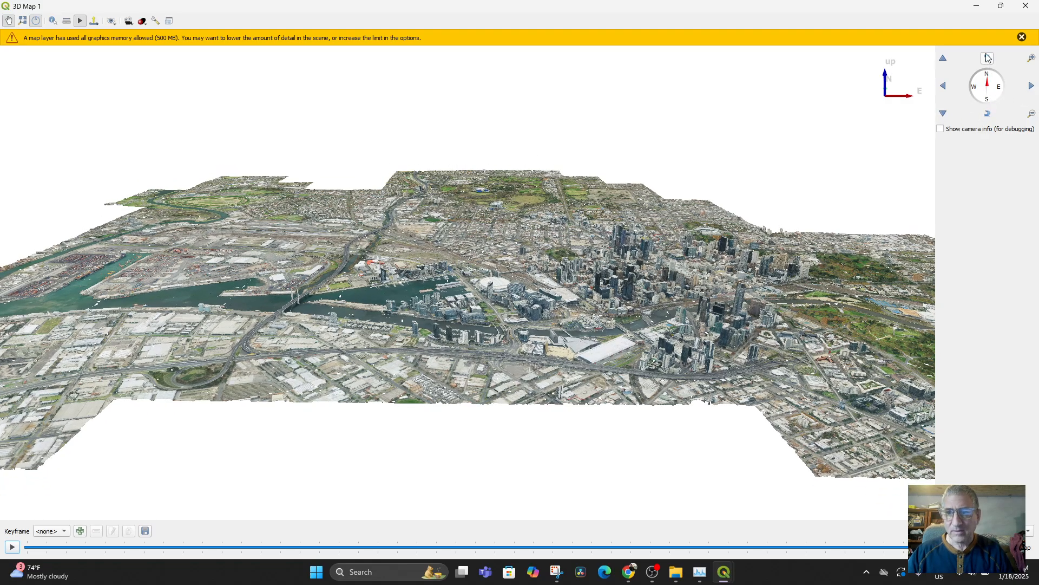
# Step: Examine Melbourne's docks and port at closer range in 3D, turning the camera to look east toward the city centre
pyautogui.click(988, 58)
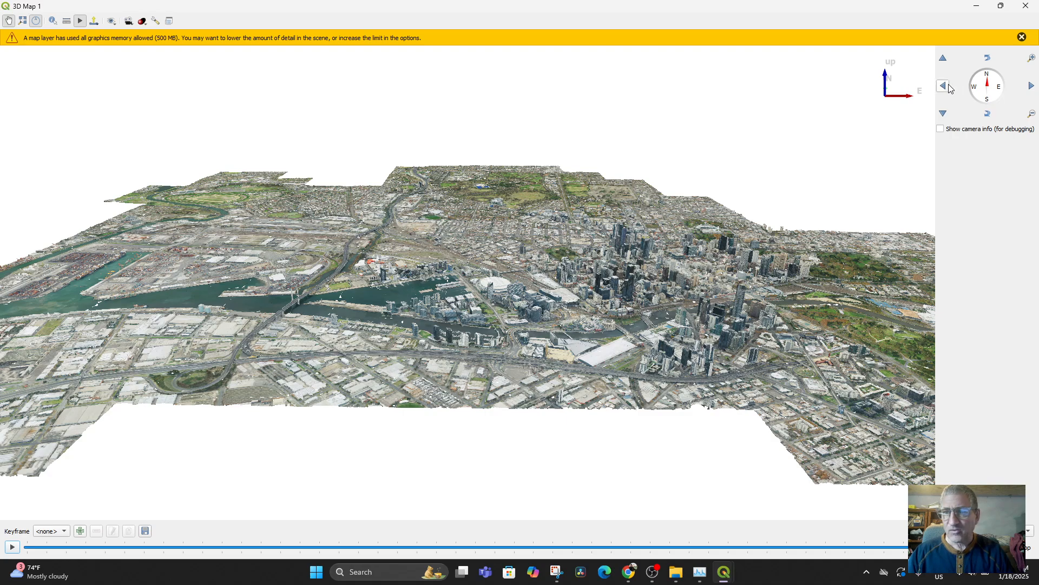
pyautogui.click(944, 86)
pyautogui.click(943, 86)
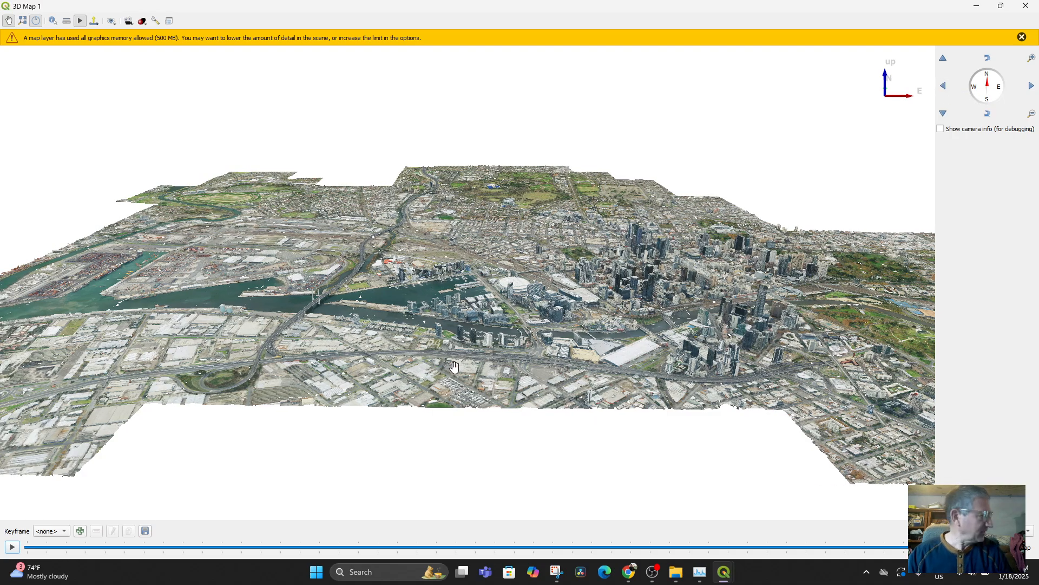
pyautogui.scroll(4, 591, 332)
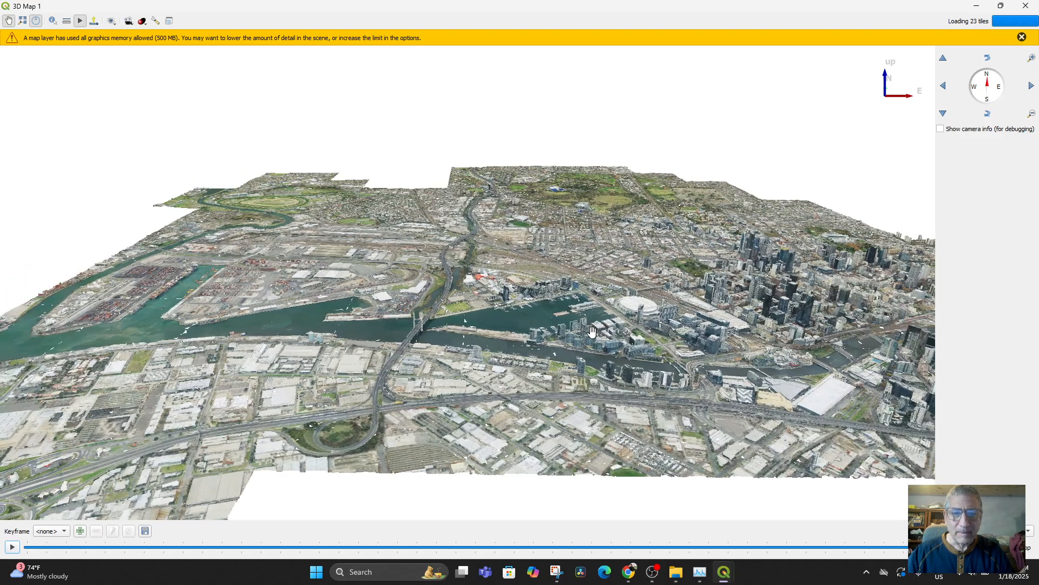
pyautogui.moveTo(591, 331); pyautogui.dragTo(753, 361, button='middle')
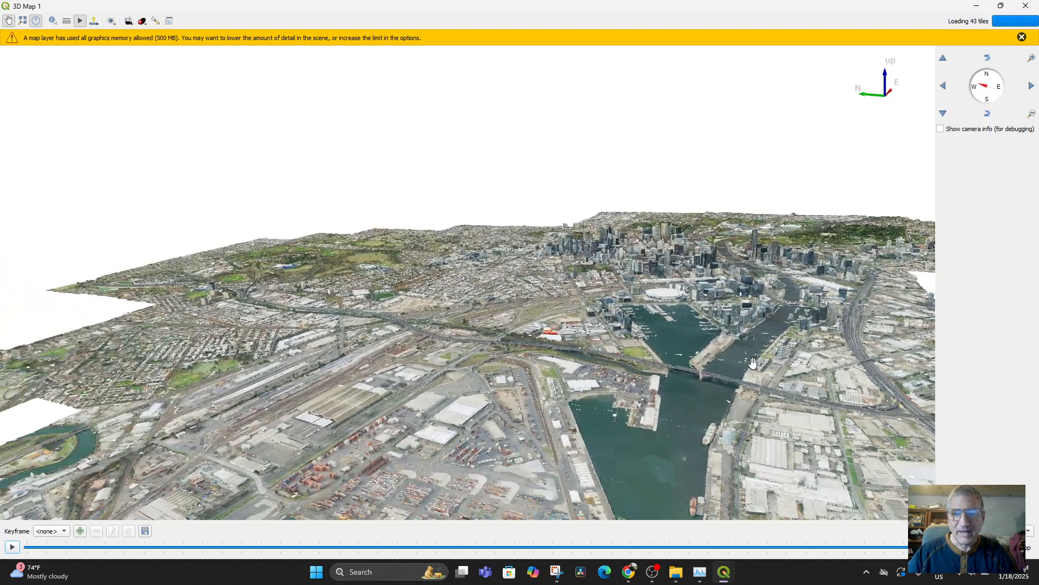
pyautogui.moveTo(753, 362); pyautogui.dragTo(765, 340)
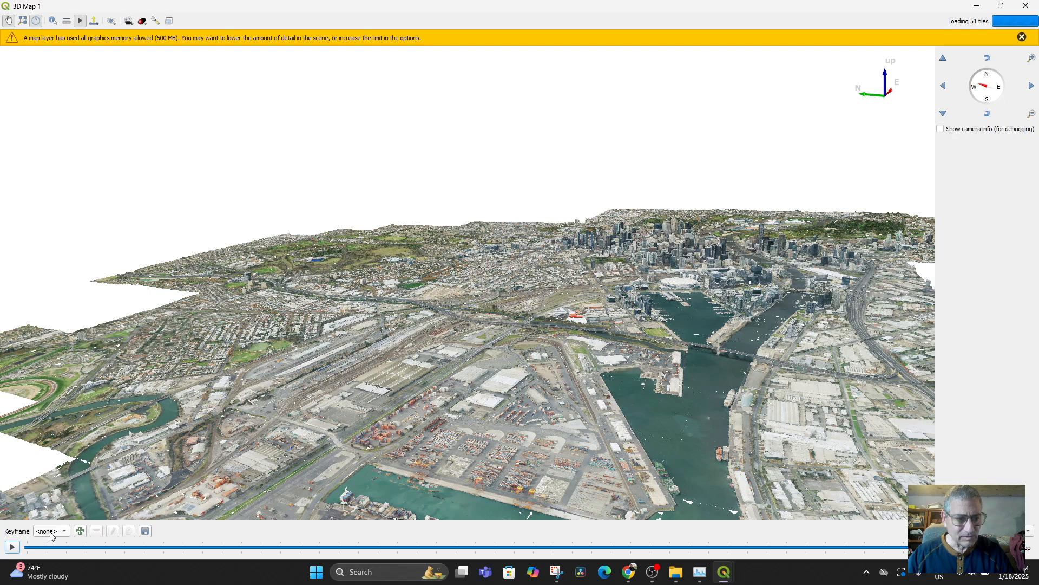
# Step: Try to add a camera keyframe at the end of the animation timeline, and play the animation
pyautogui.click(79, 531)
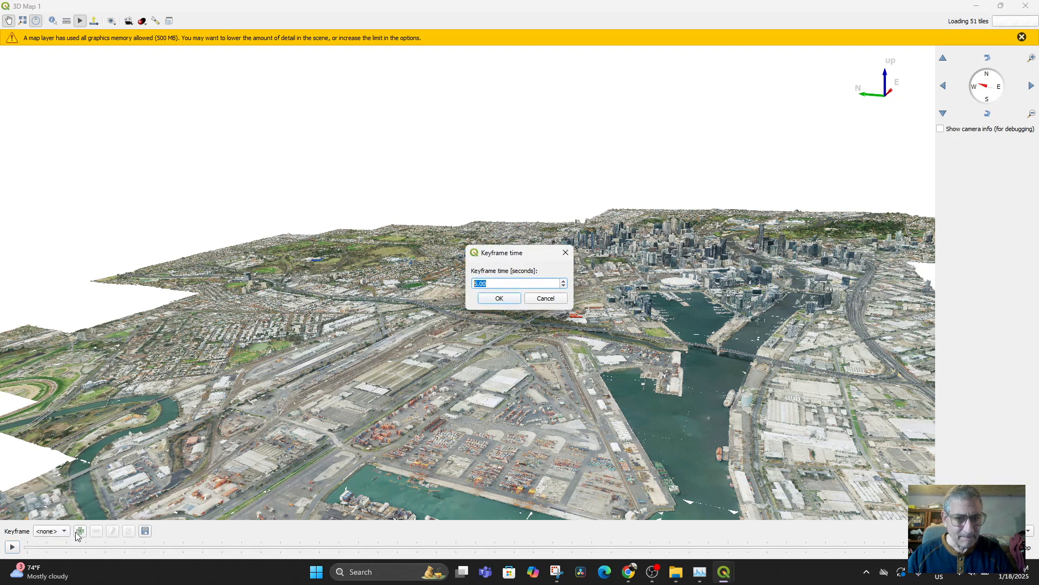
pyautogui.click(497, 297)
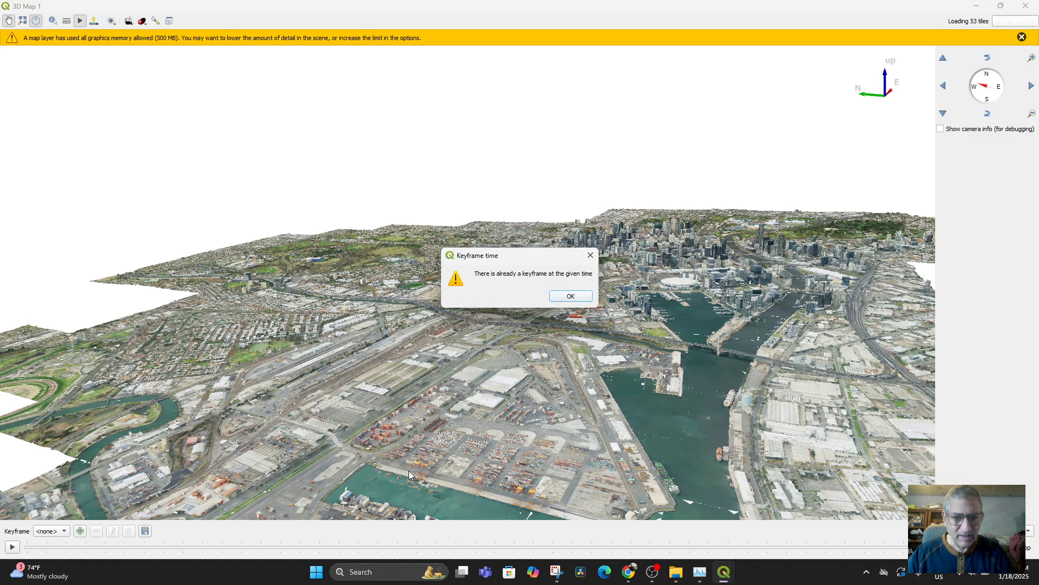
pyautogui.click(568, 299)
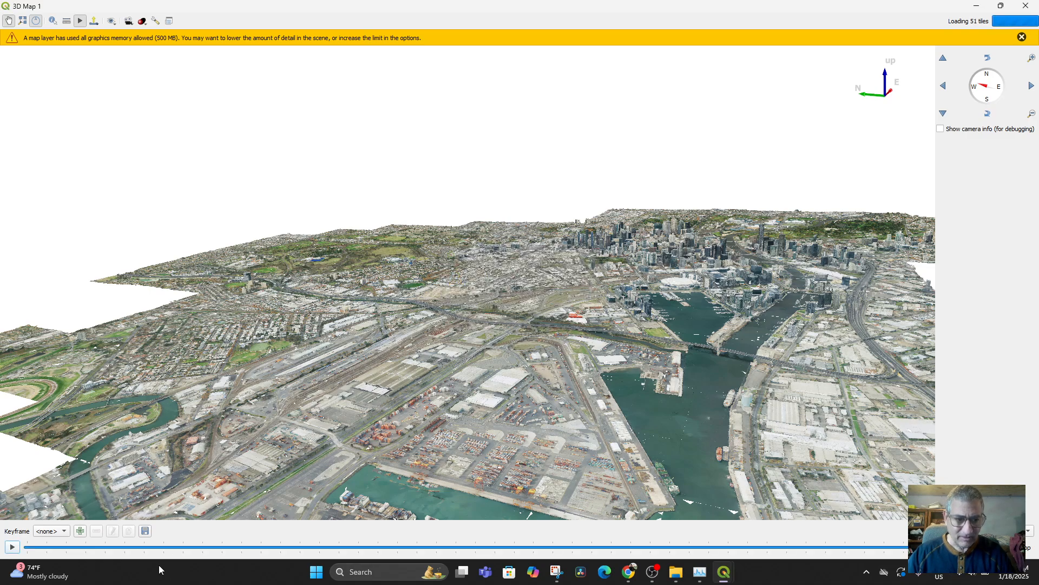
pyautogui.click(13, 548)
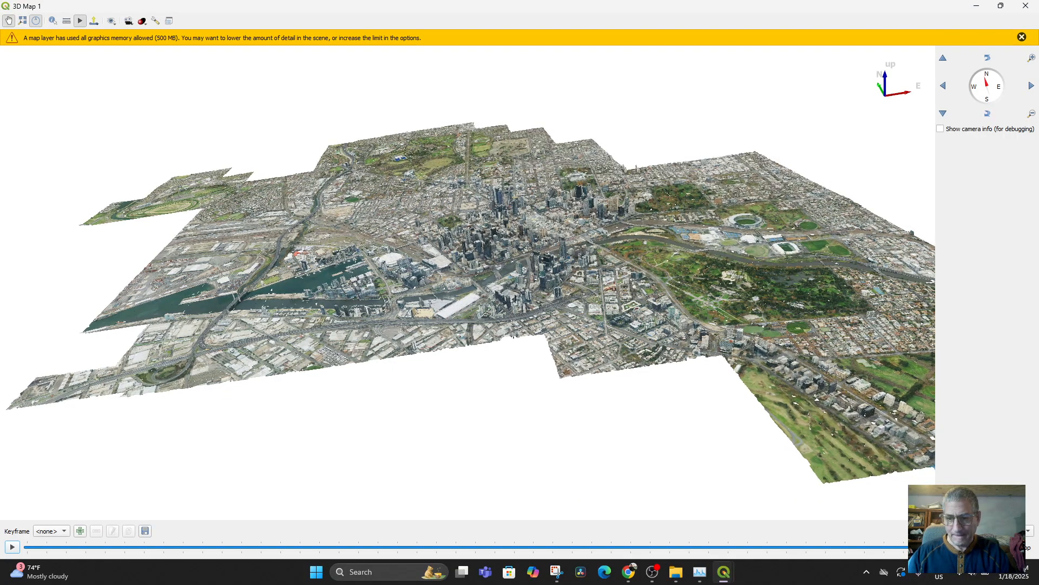
# Step: Reframe the 3D view northeast over the port and racecourse, add a camera keyframe at 4.65 seconds, and play the animation
pyautogui.moveTo(443, 321); pyautogui.dragTo(641, 488)
pyautogui.moveTo(601, 392); pyautogui.dragTo(684, 267, button='middle')
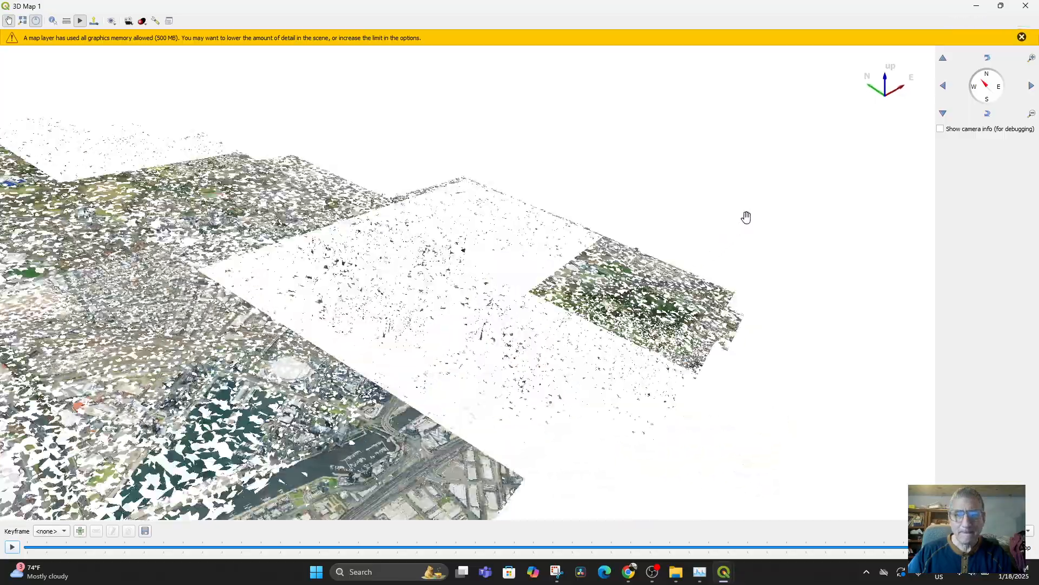
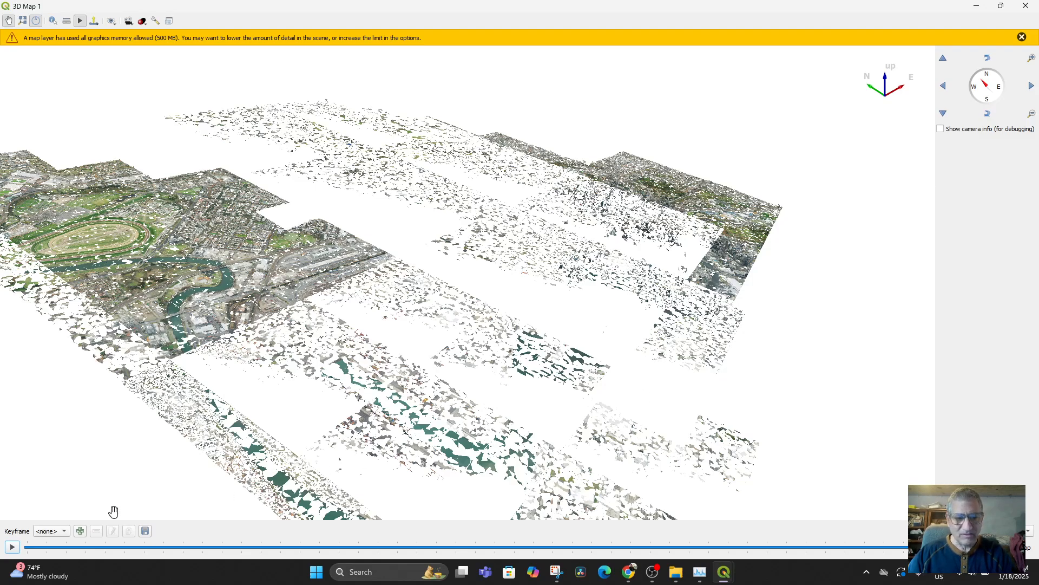
pyautogui.click(80, 531)
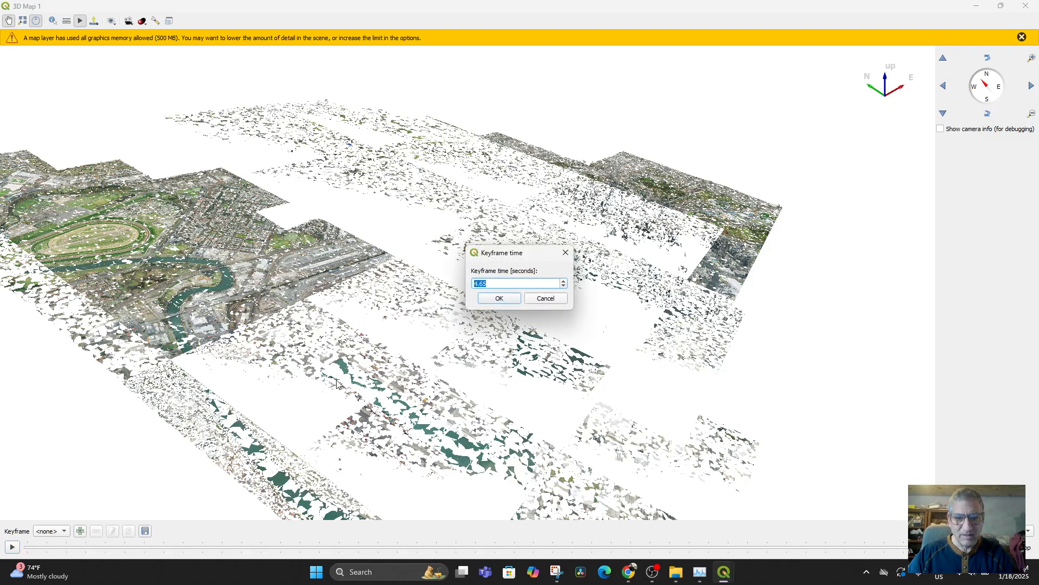
pyautogui.click(504, 298)
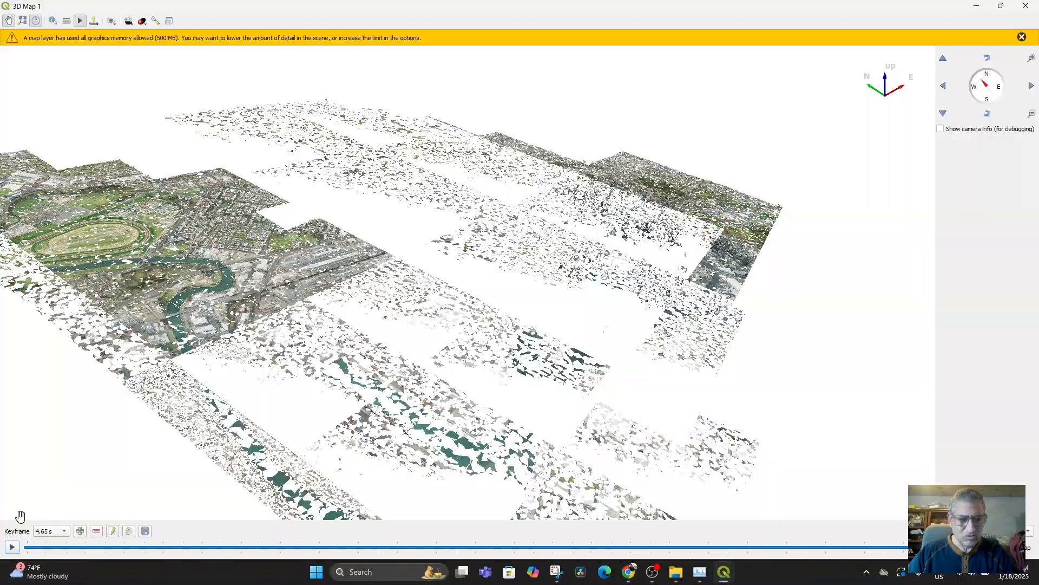
pyautogui.click(13, 549)
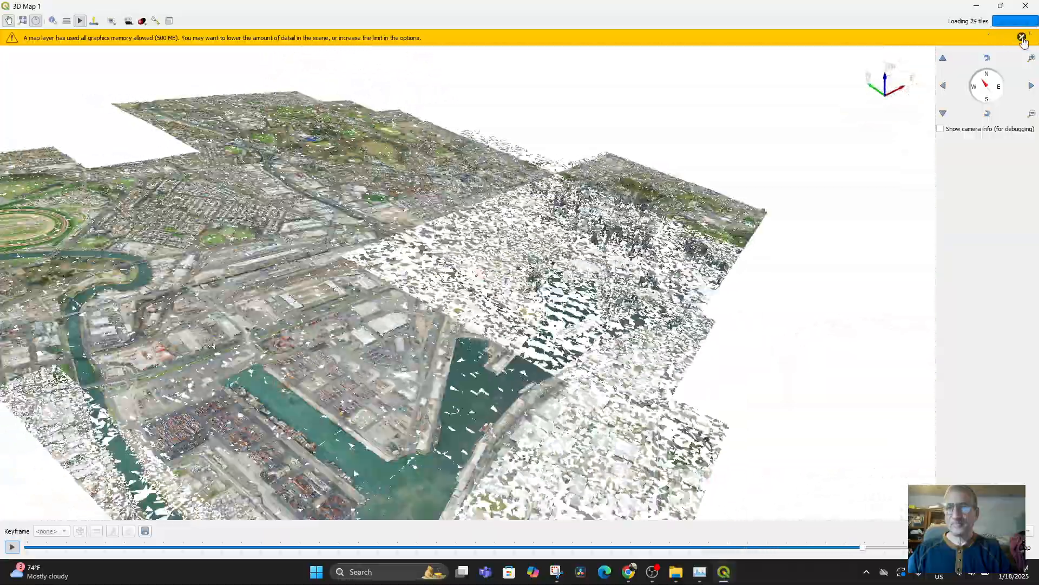
# Step: Dismiss the graphics memory warning and close the 3D map window
pyautogui.click(1022, 37)
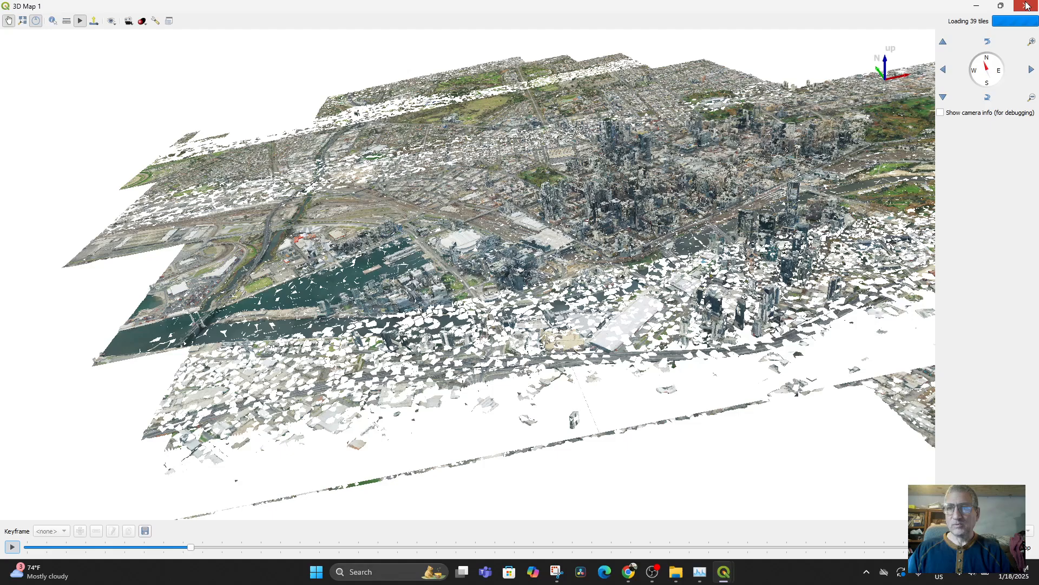
pyautogui.click(1027, 6)
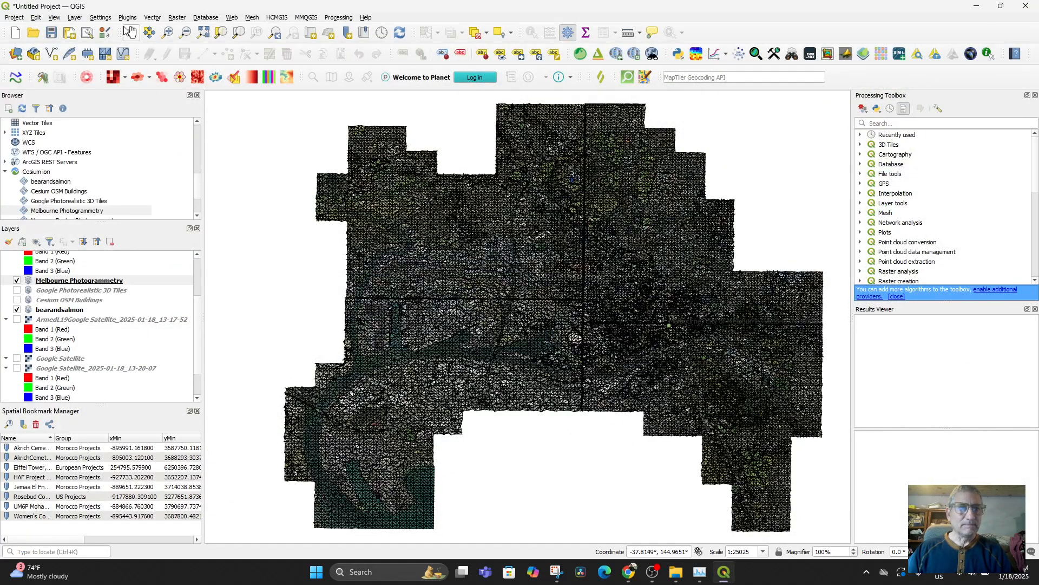
pyautogui.click(75, 18)
pyautogui.moveTo(58, 17)
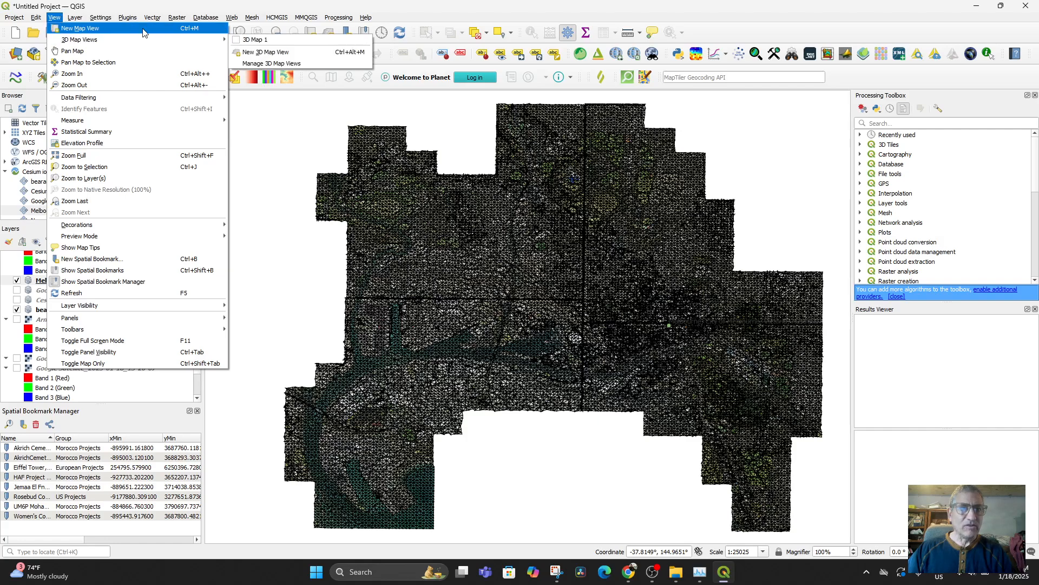
pyautogui.click(475, 14)
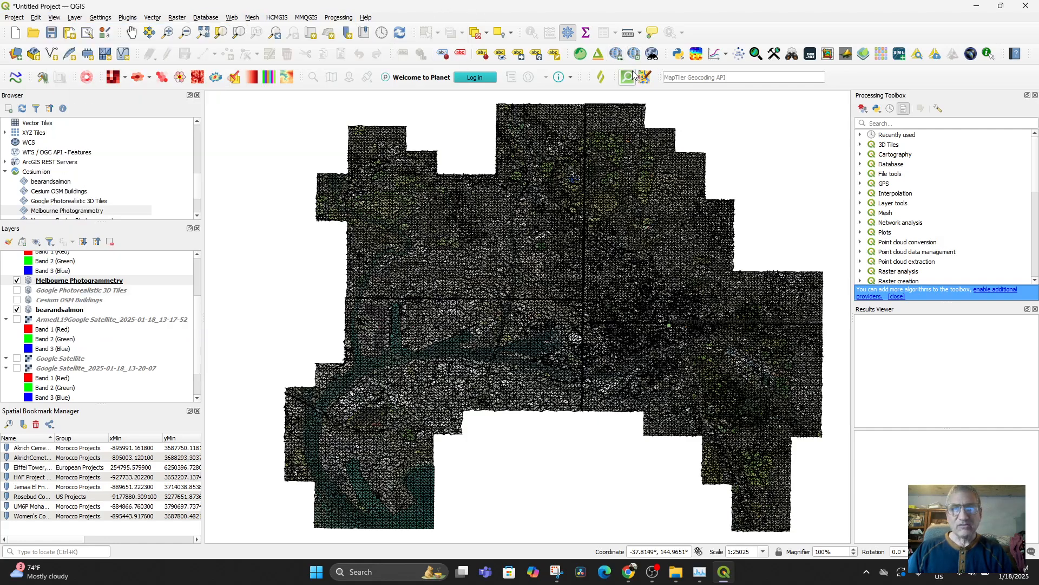
# Step: Open the Qgis2threejs Exporter for the current map
pyautogui.click(598, 54)
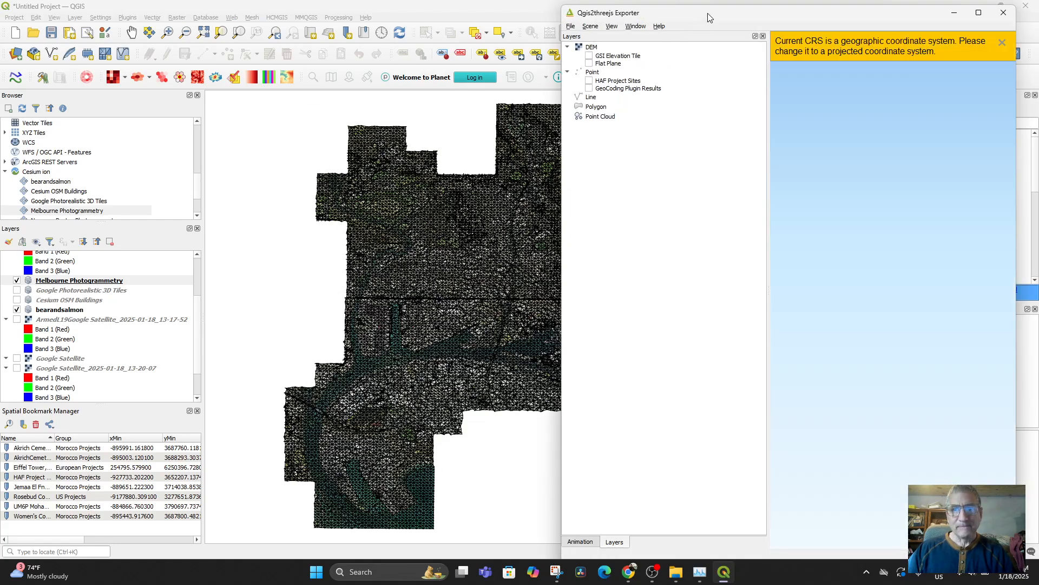
# Step: Close the Qgis2threejs exporter and set the Melbourne Photogrammetry layer's CRS to EPSG:3857
pyautogui.moveTo(708, 17); pyautogui.dragTo(488, 32)
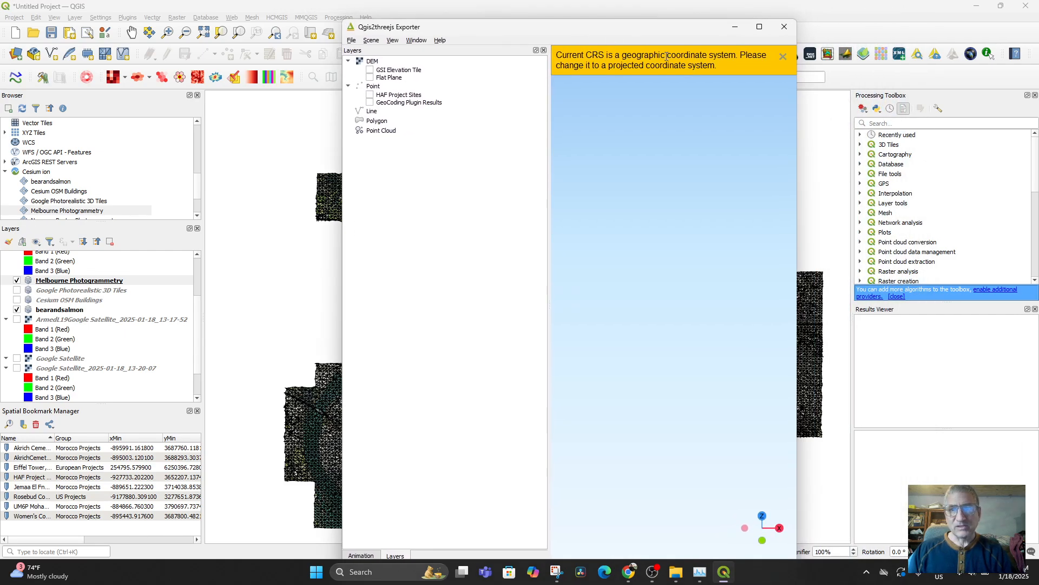
pyautogui.click(784, 27)
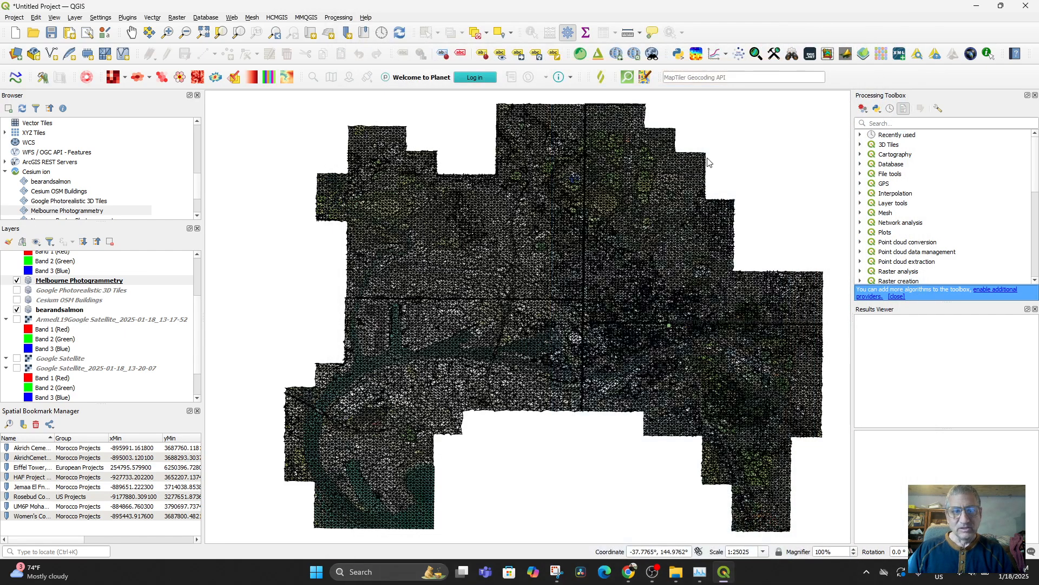
pyautogui.rightClick(68, 283)
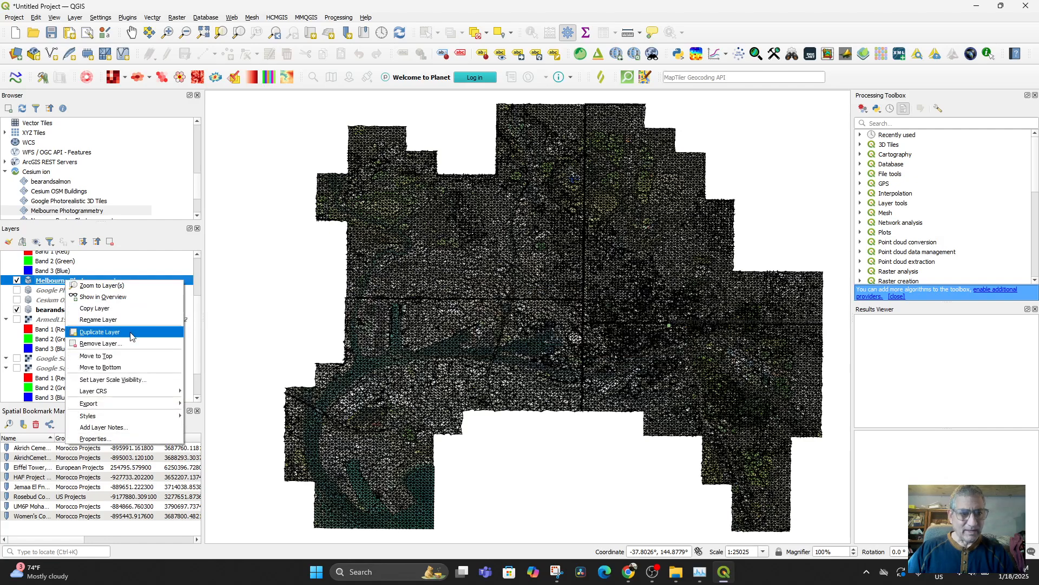
pyautogui.moveTo(154, 396)
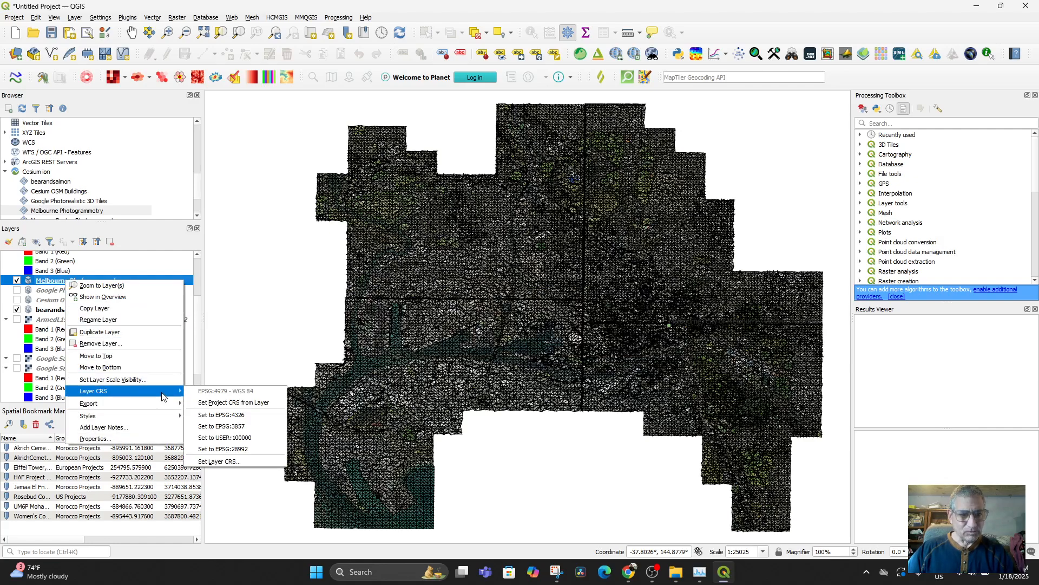
pyautogui.click(231, 426)
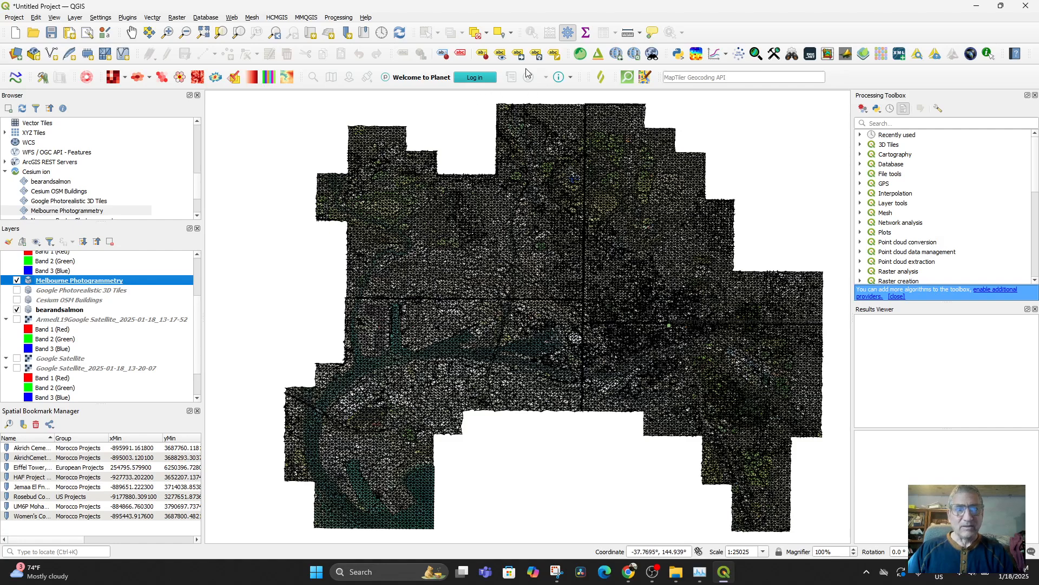
# Step: Enable the GSI Elevation Tile DEM in the Qgis2threejs exporter and examine the wireframe Melbourne model in its 3D preview
pyautogui.click(599, 56)
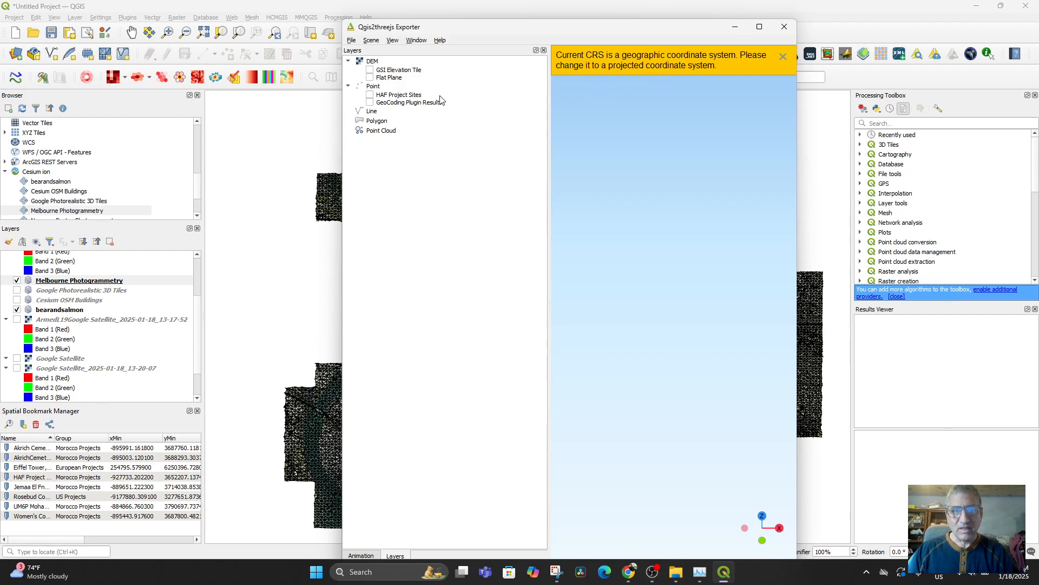
pyautogui.click(370, 70)
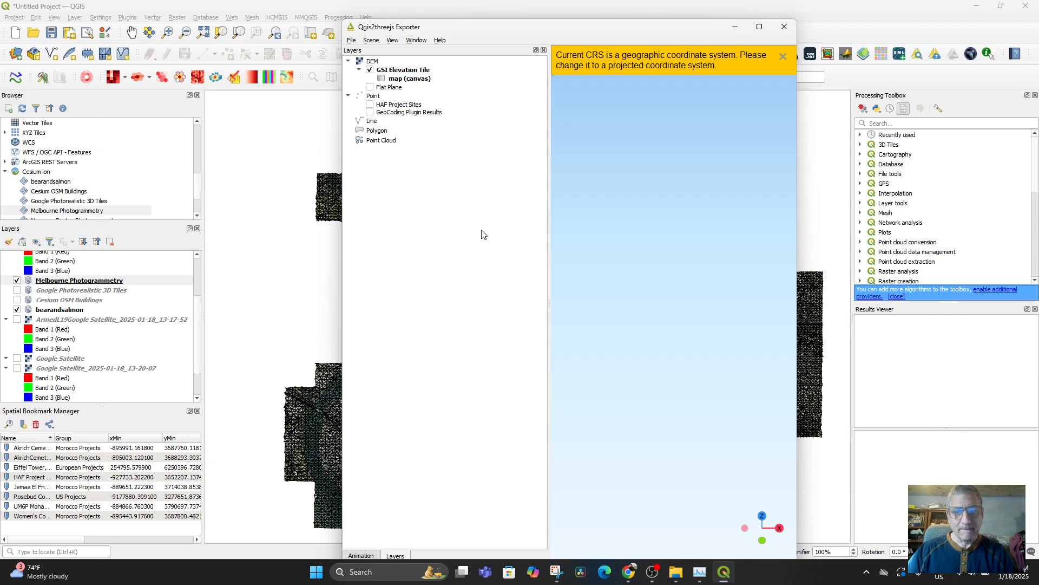
pyautogui.scroll(4, 693, 330)
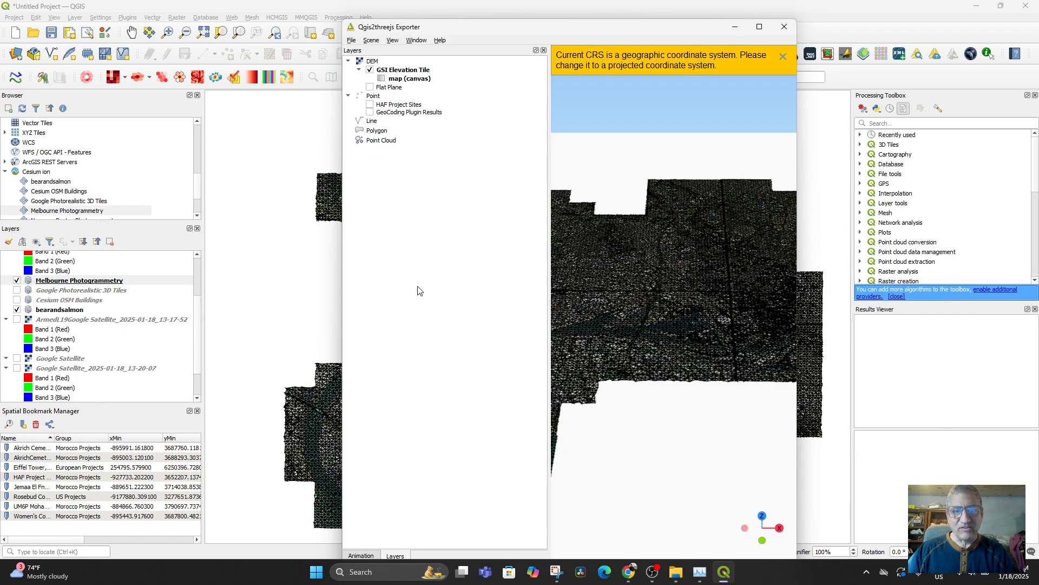
pyautogui.scroll(3, 709, 340)
pyautogui.scroll(-2, 709, 340)
pyautogui.scroll(1, 696, 382)
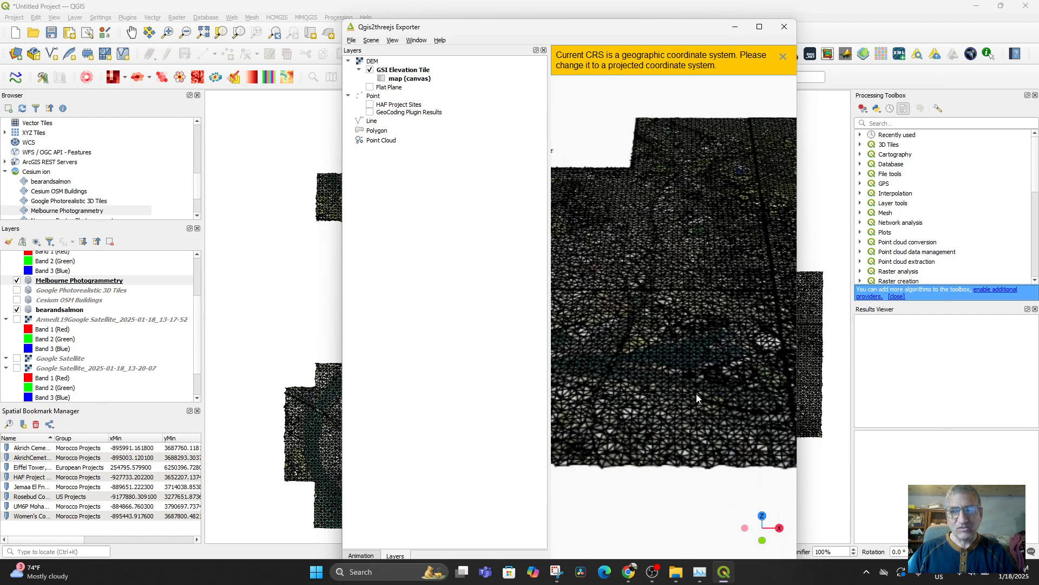
pyautogui.moveTo(698, 399); pyautogui.dragTo(680, 293)
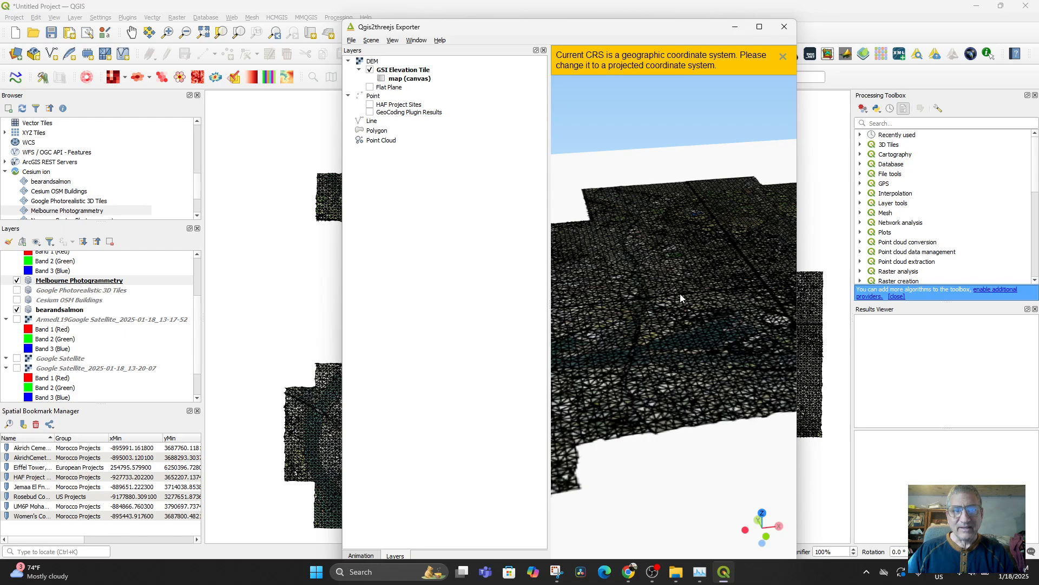
pyautogui.click(297, 322)
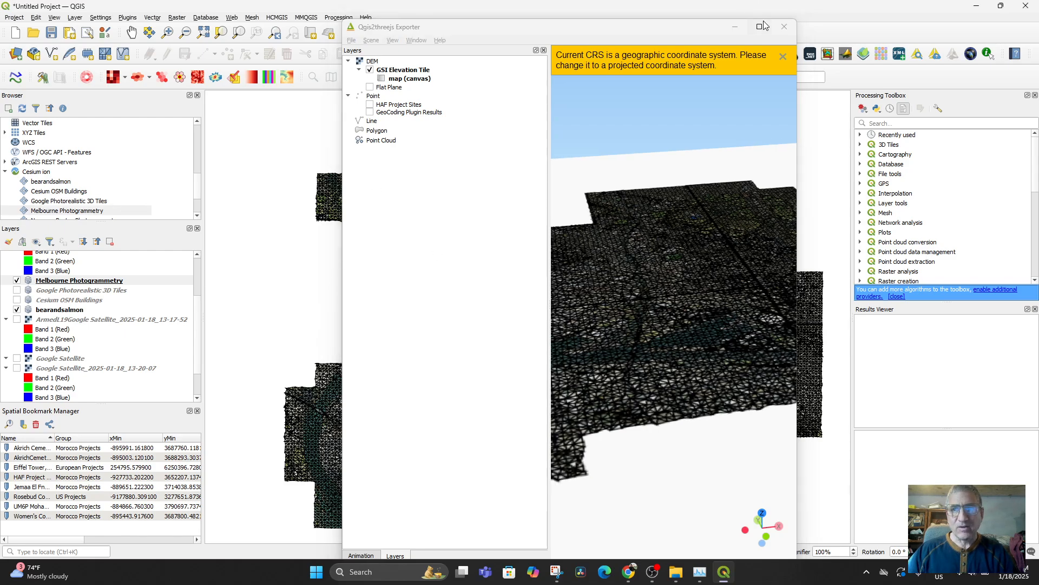
pyautogui.click(783, 26)
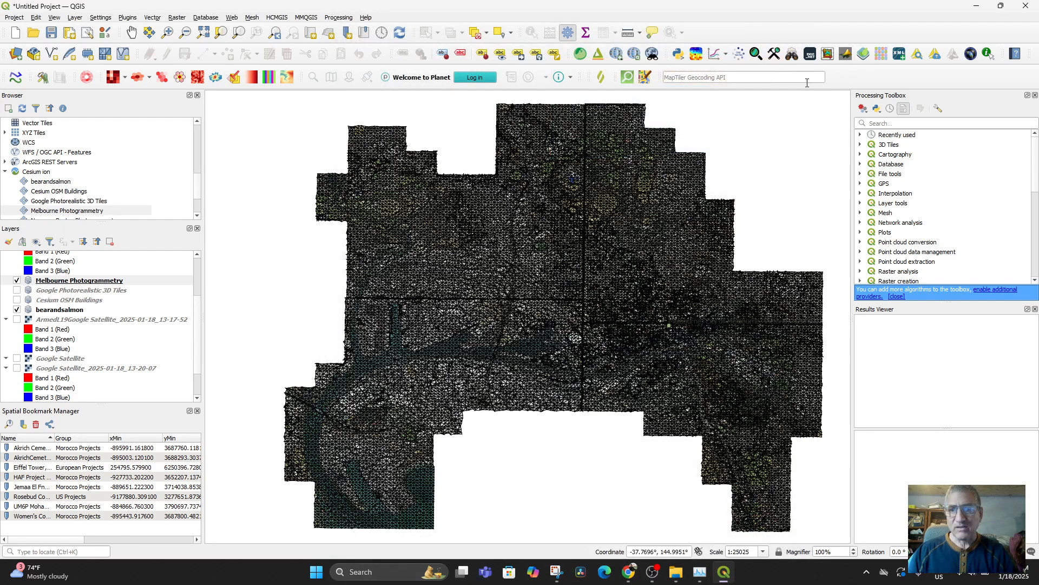
# Step: Change the Melbourne Photogrammetry layer's symbology to Textured
pyautogui.doubleClick(85, 281)
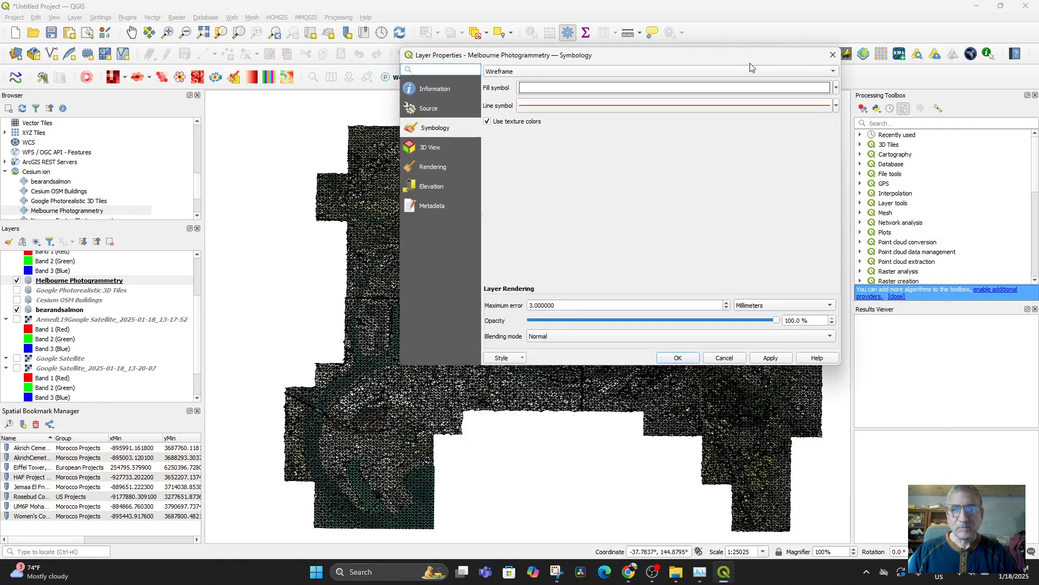
pyautogui.click(808, 71)
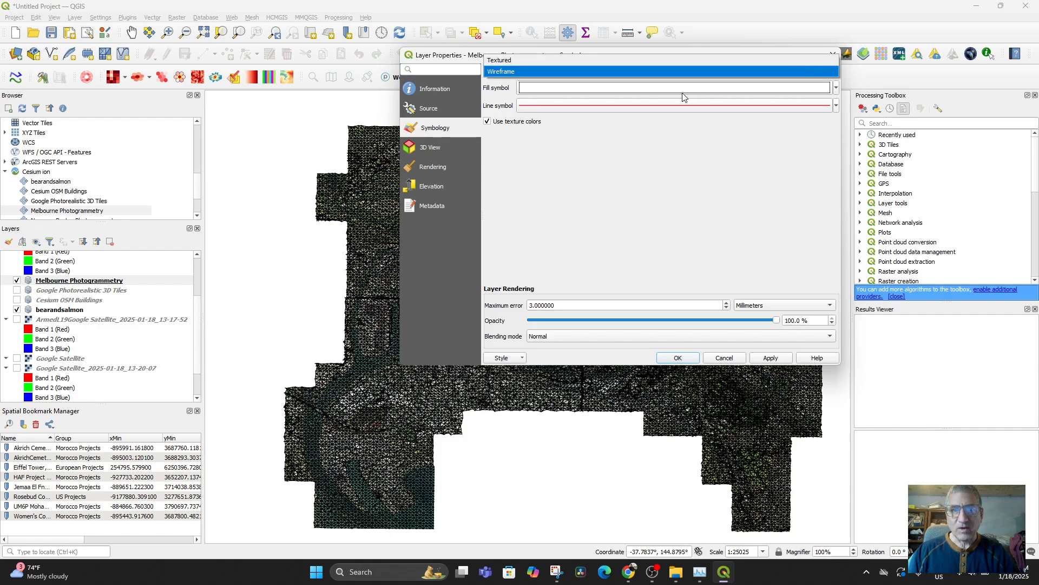
pyautogui.click(590, 61)
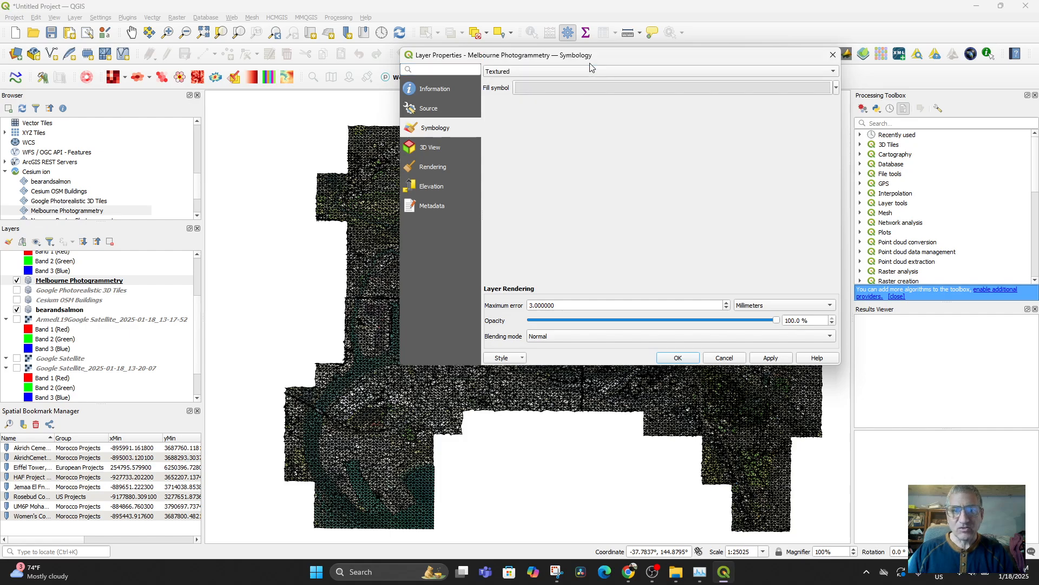
pyautogui.click(769, 358)
pyautogui.click(677, 357)
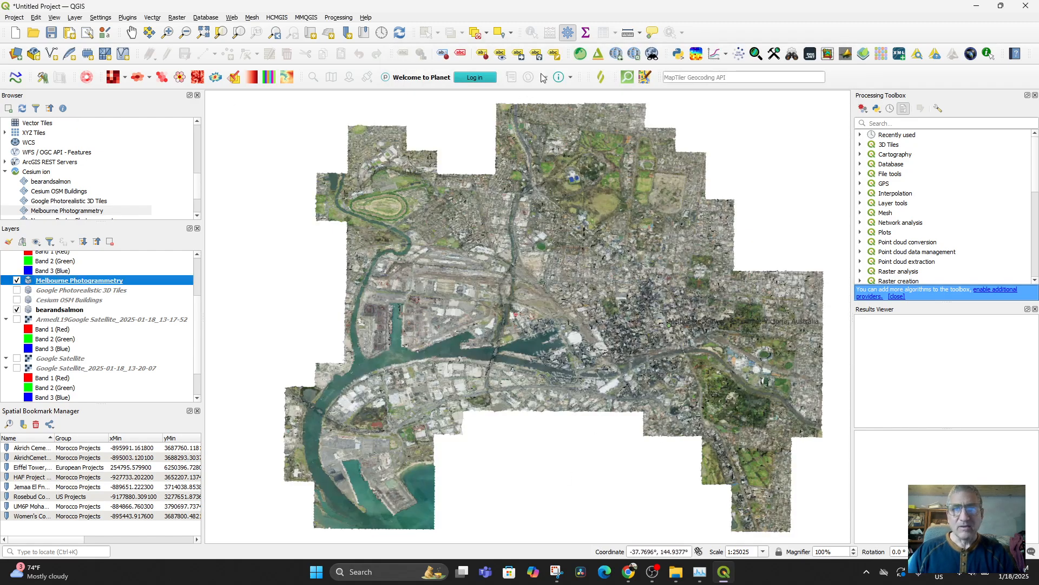
# Step: Examine the textured Melbourne model from several angles in the Qgis2threejs 3D preview
pyautogui.click(601, 57)
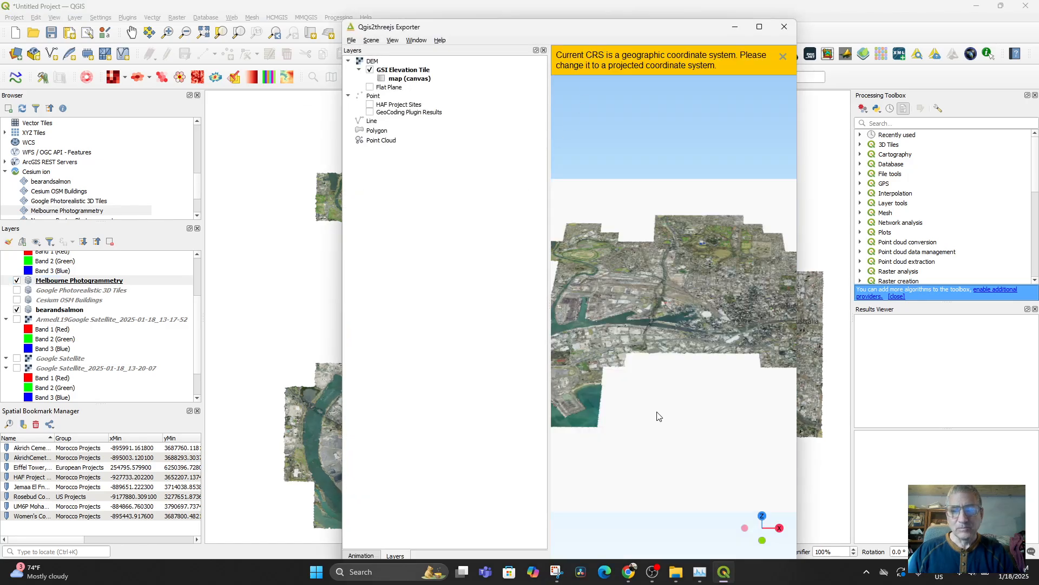
pyautogui.moveTo(676, 378); pyautogui.dragTo(498, 294)
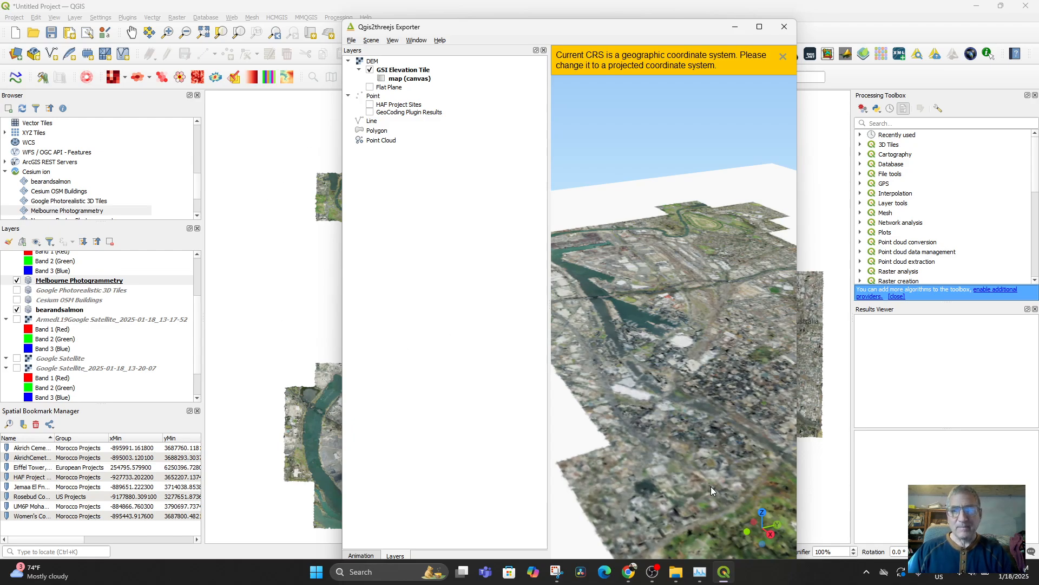
pyautogui.moveTo(711, 486); pyautogui.dragTo(732, 314)
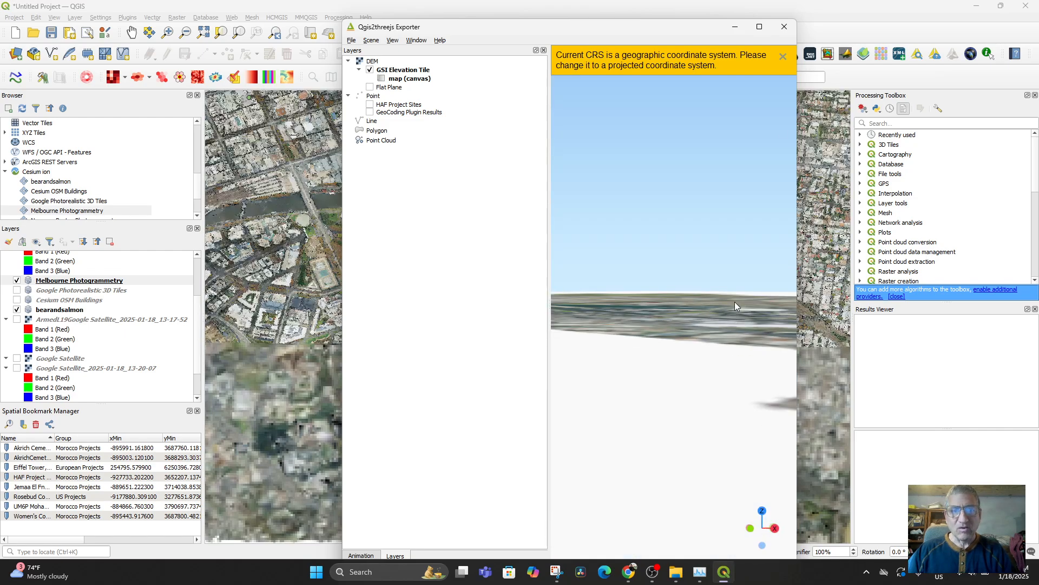
pyautogui.click(784, 28)
# Step: Show the Google Photorealistic 3D Tiles layer and hide the Melbourne Photogrammetry layer
pyautogui.scroll(-2, 562, 414)
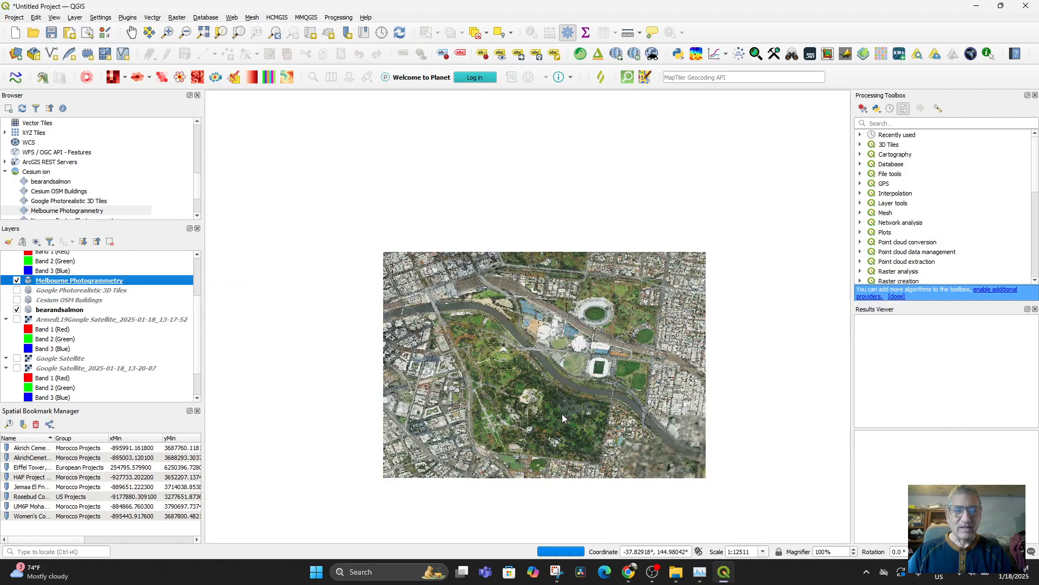
pyautogui.scroll(-2, 562, 416)
pyautogui.scroll(1, 563, 414)
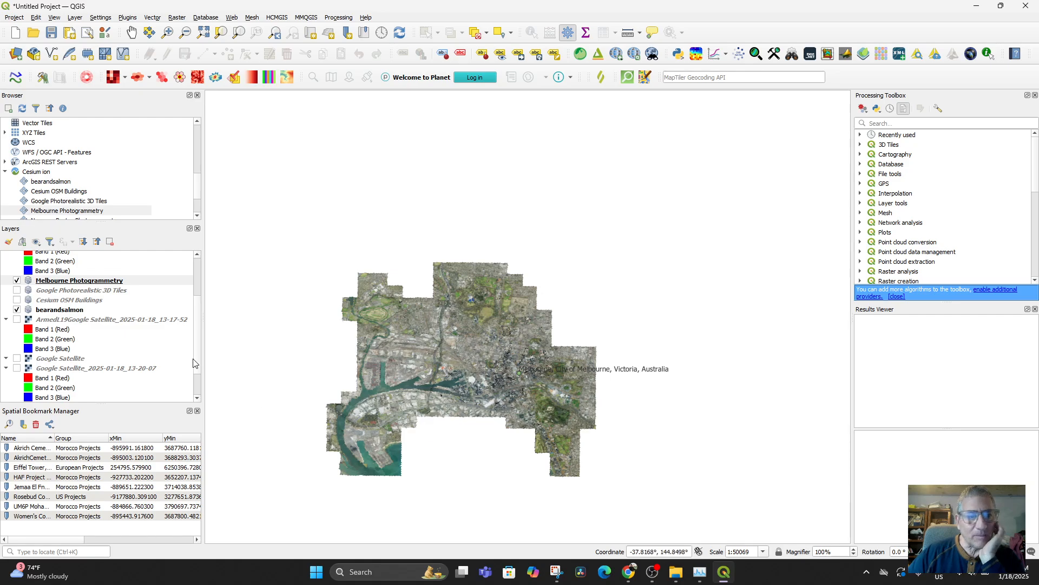
pyautogui.click(16, 290)
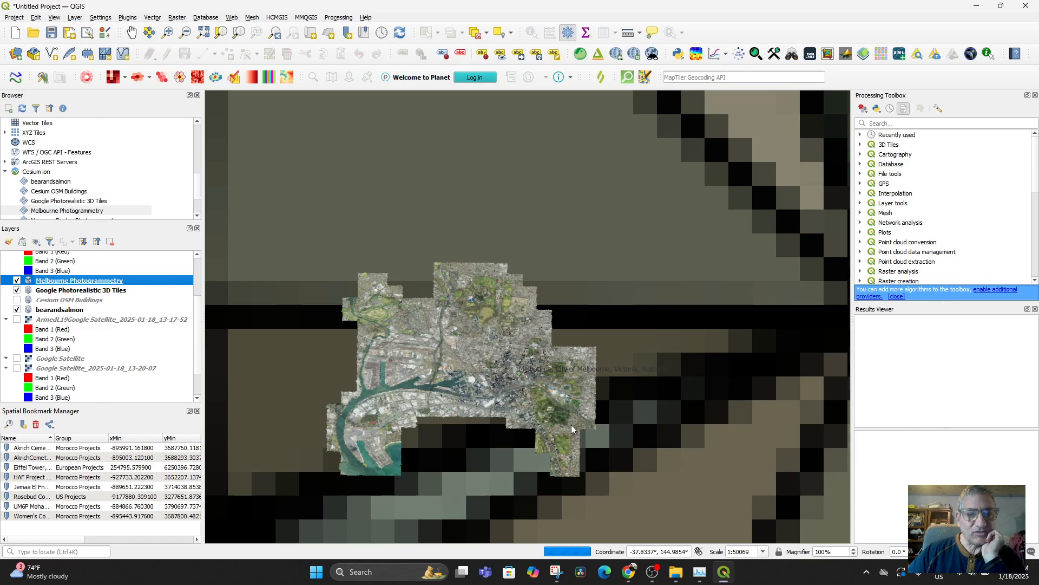
pyautogui.scroll(-2, 570, 425)
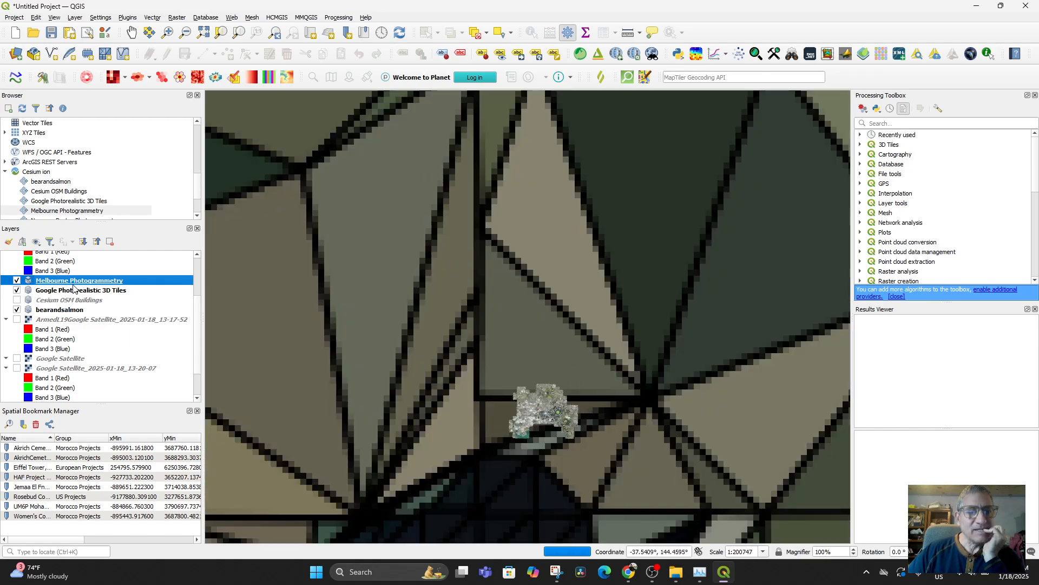
pyautogui.click(17, 281)
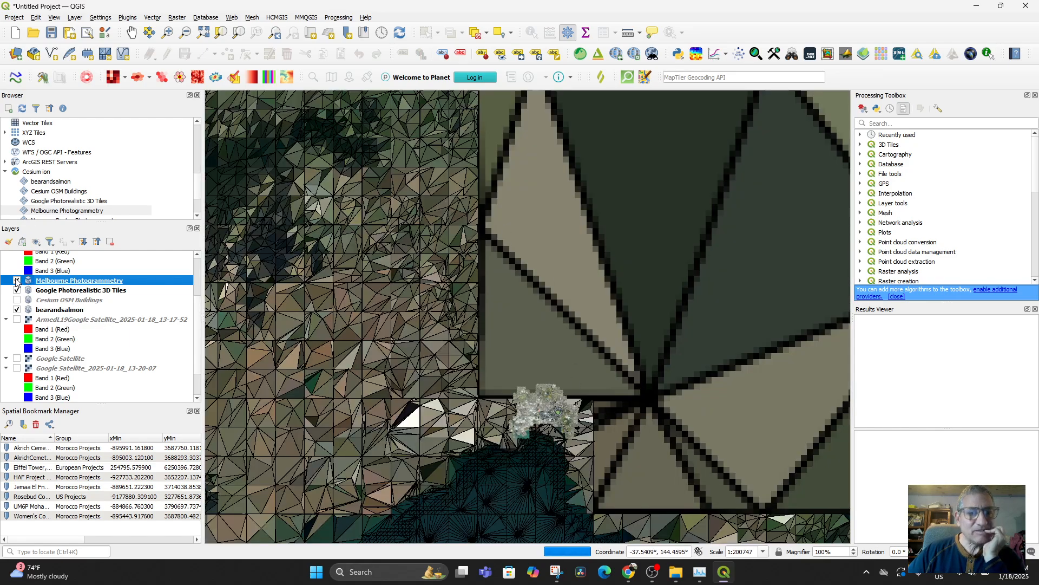
# Step: Change the Google Photorealistic 3D Tiles layer's symbology to Textured
pyautogui.click(75, 292)
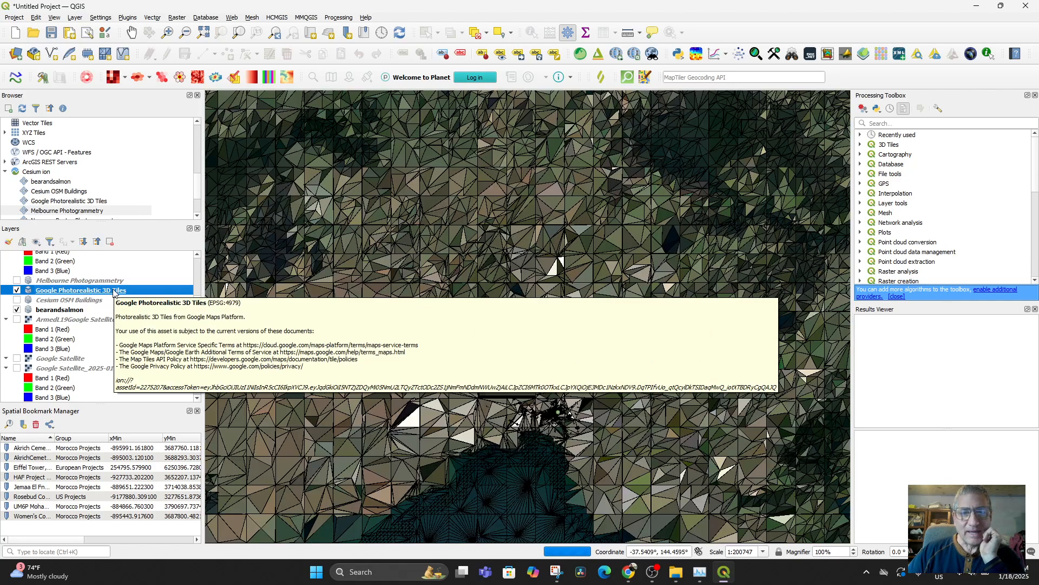
pyautogui.doubleClick(113, 293)
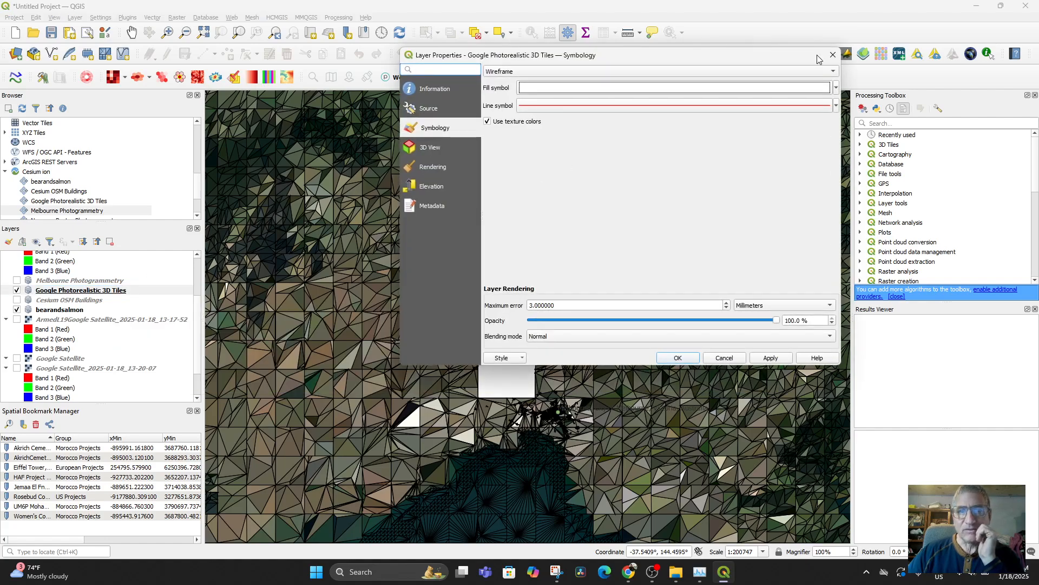
pyautogui.click(747, 71)
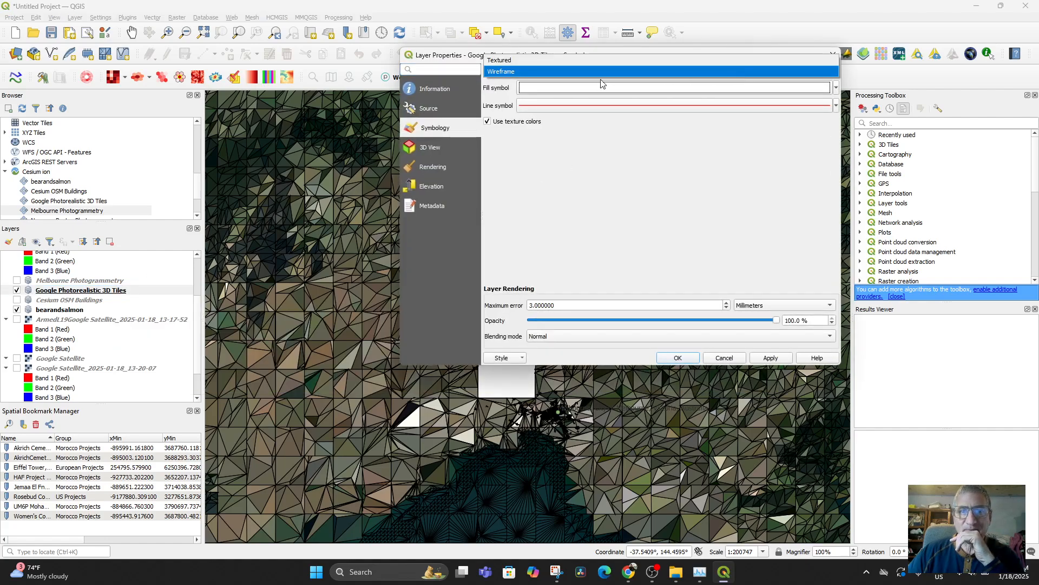
pyautogui.click(747, 59)
pyautogui.click(757, 358)
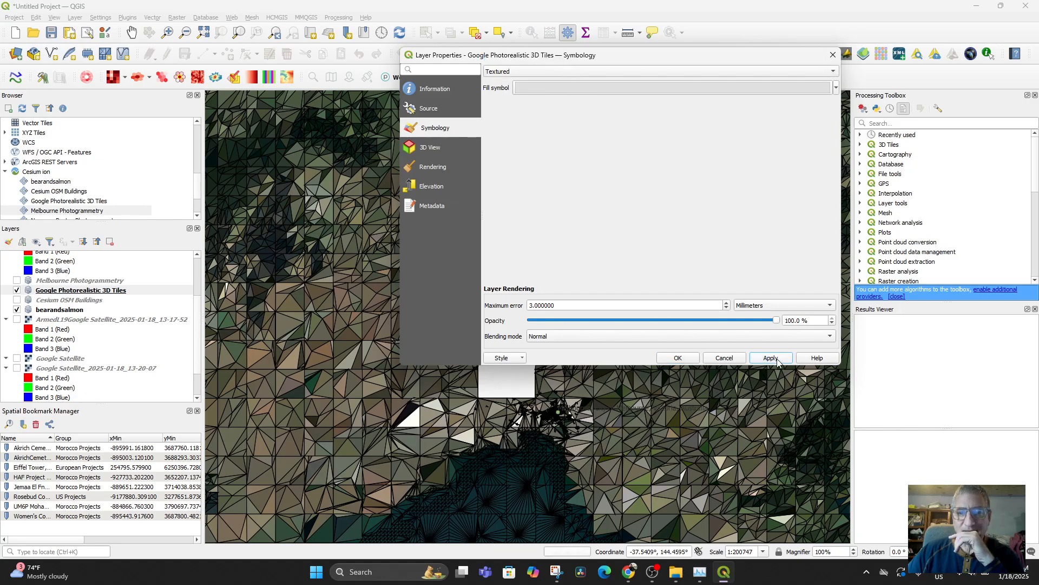
pyautogui.click(678, 358)
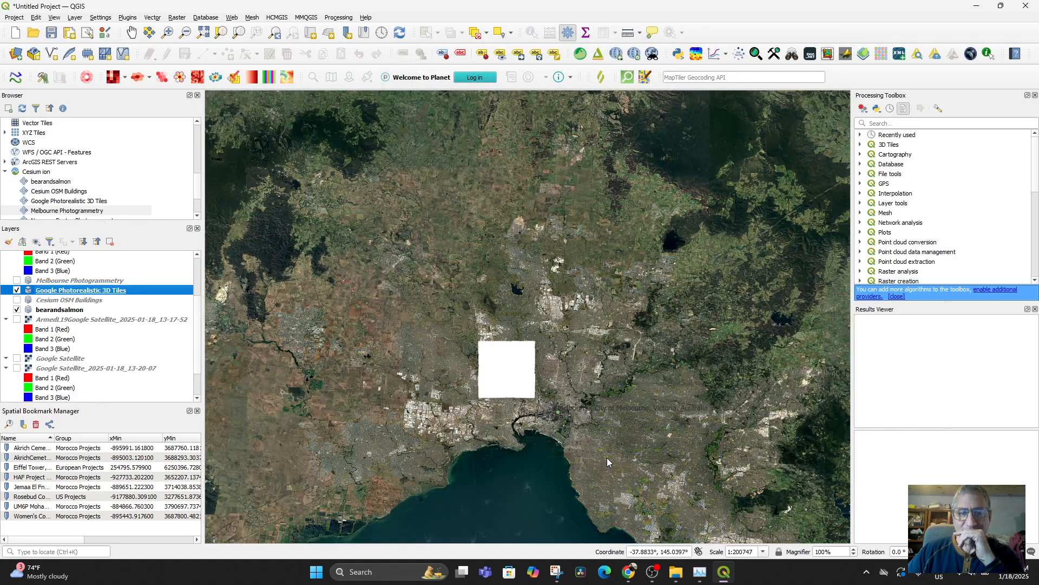
# Step: Open a new 3D map view of central Melbourne with the Google Photorealistic 3D Tiles layer shown
pyautogui.scroll(1, 618, 437)
pyautogui.moveTo(582, 398); pyautogui.dragTo(609, 408)
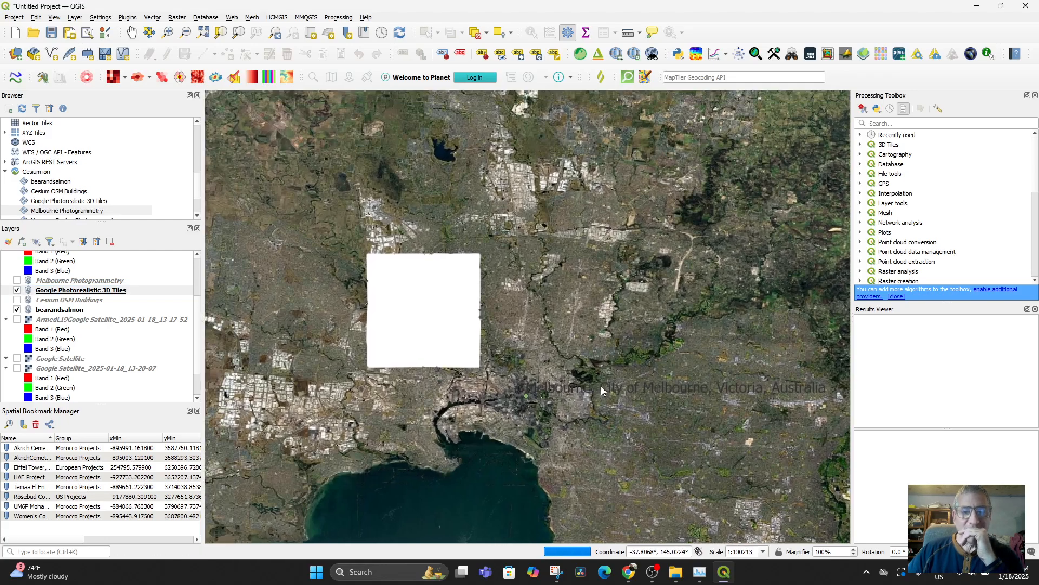
pyautogui.scroll(2, 601, 386)
pyautogui.moveTo(579, 408); pyautogui.dragTo(641, 377)
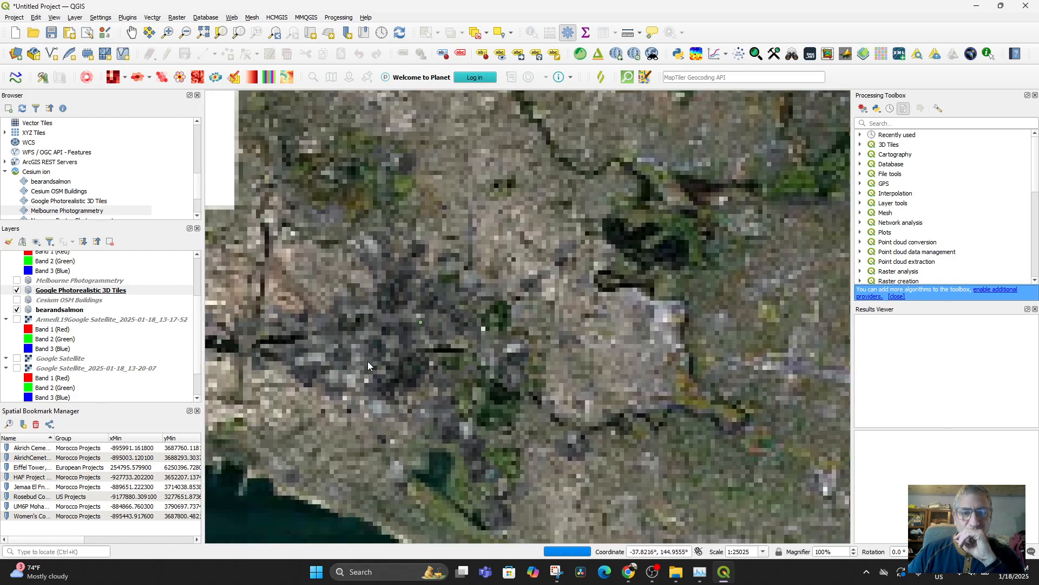
pyautogui.scroll(1, 411, 361)
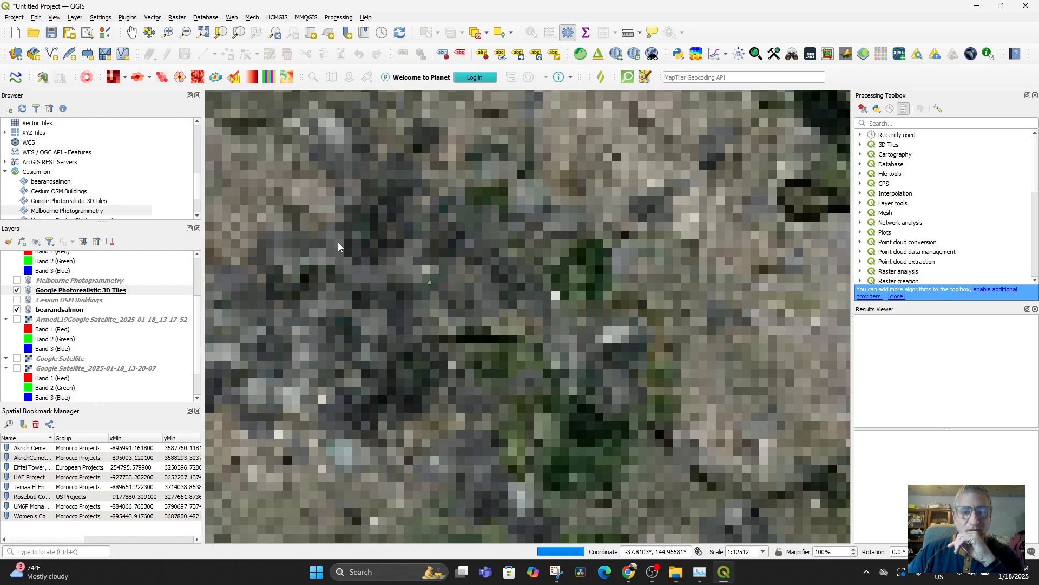
pyautogui.click(75, 17)
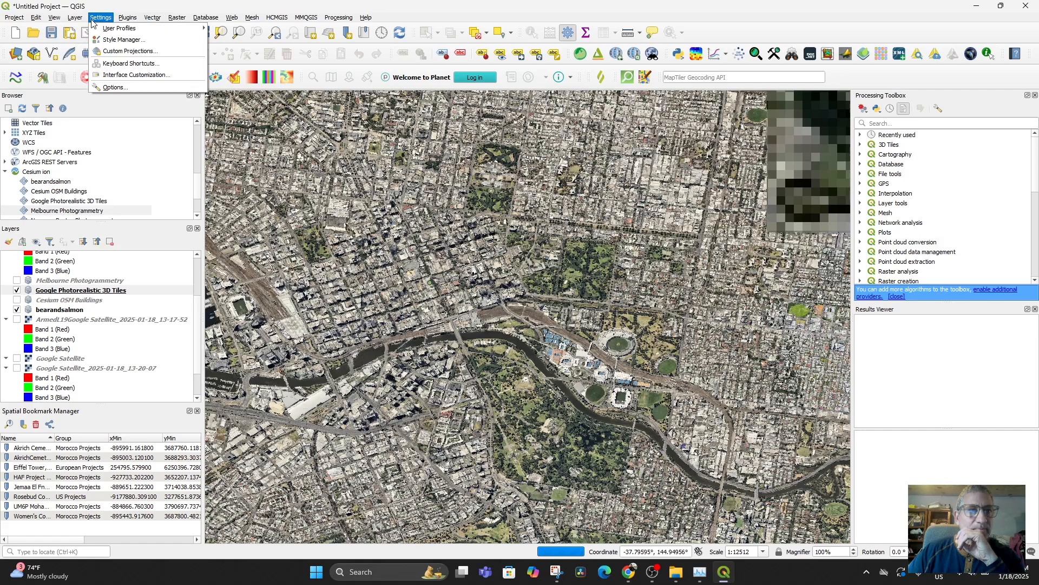
pyautogui.moveTo(54, 18)
pyautogui.moveTo(82, 39)
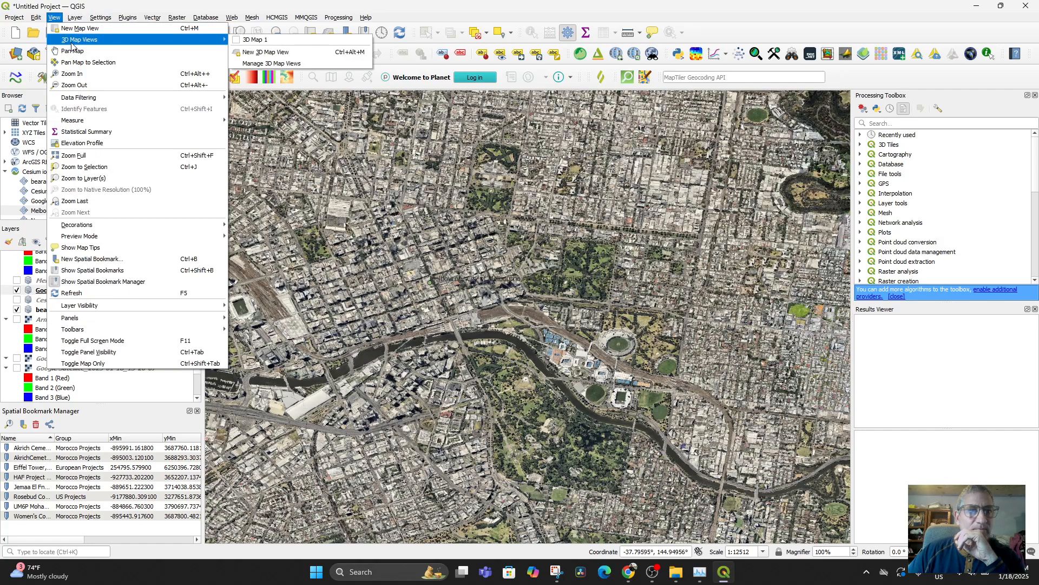
pyautogui.click(280, 53)
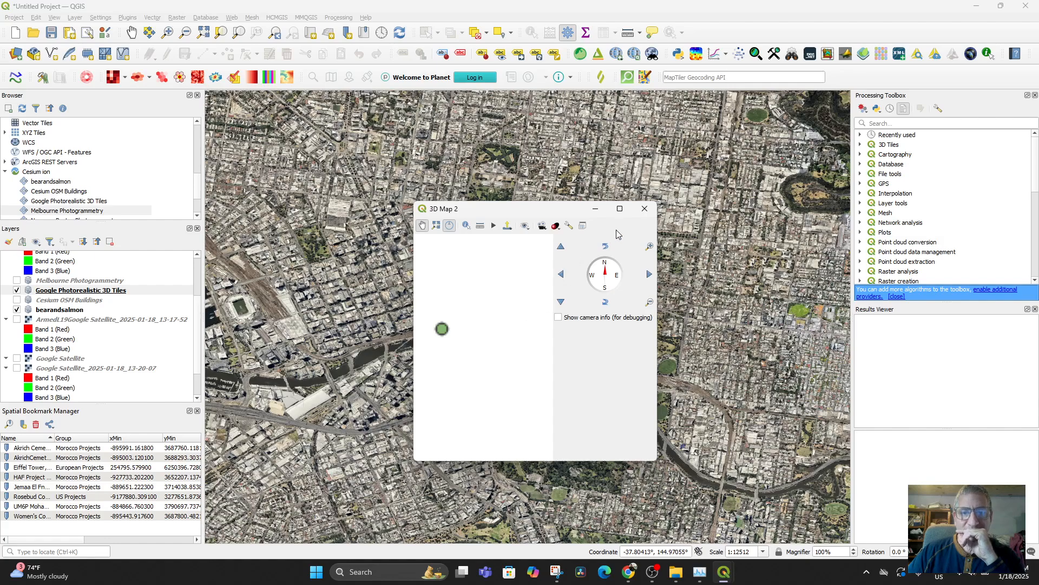
# Step: Maximize the 3D map and try Mesh as its terrain type, returning the type to Flat Terrain and applying the configuration
pyautogui.click(620, 209)
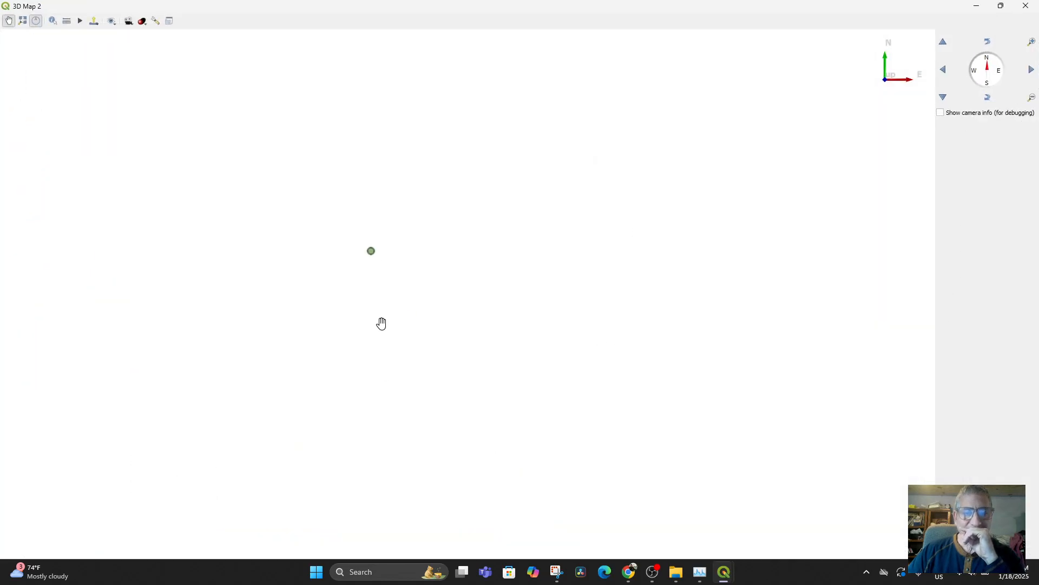
pyautogui.moveTo(506, 352); pyautogui.dragTo(535, 305, button='middle')
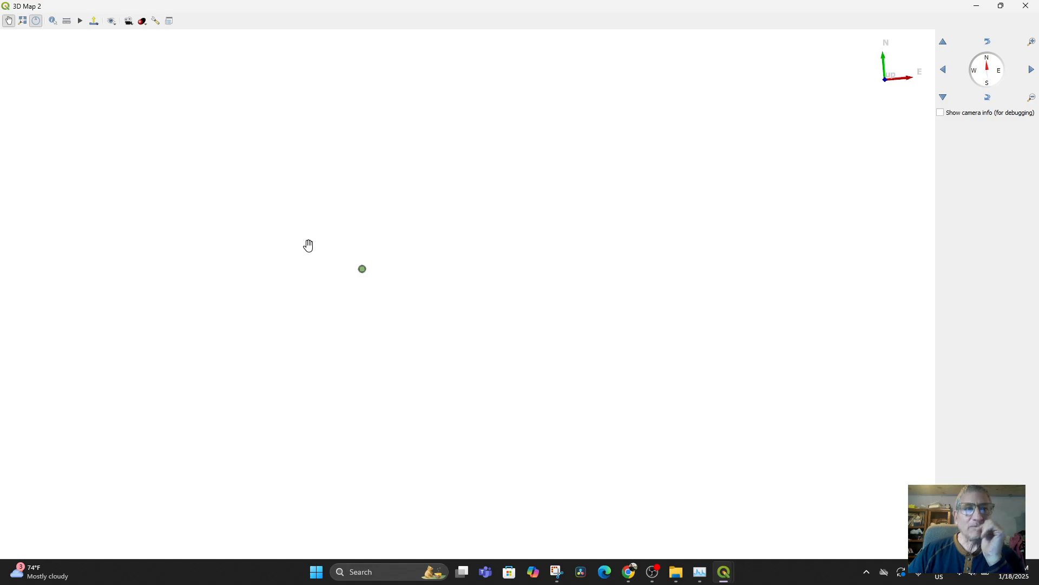
pyautogui.click(156, 21)
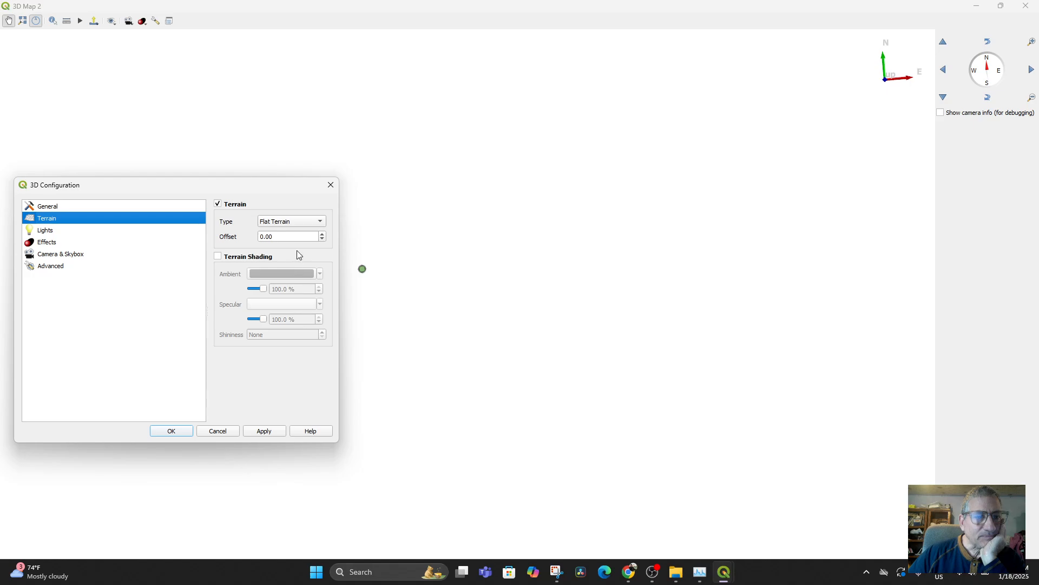
pyautogui.click(310, 223)
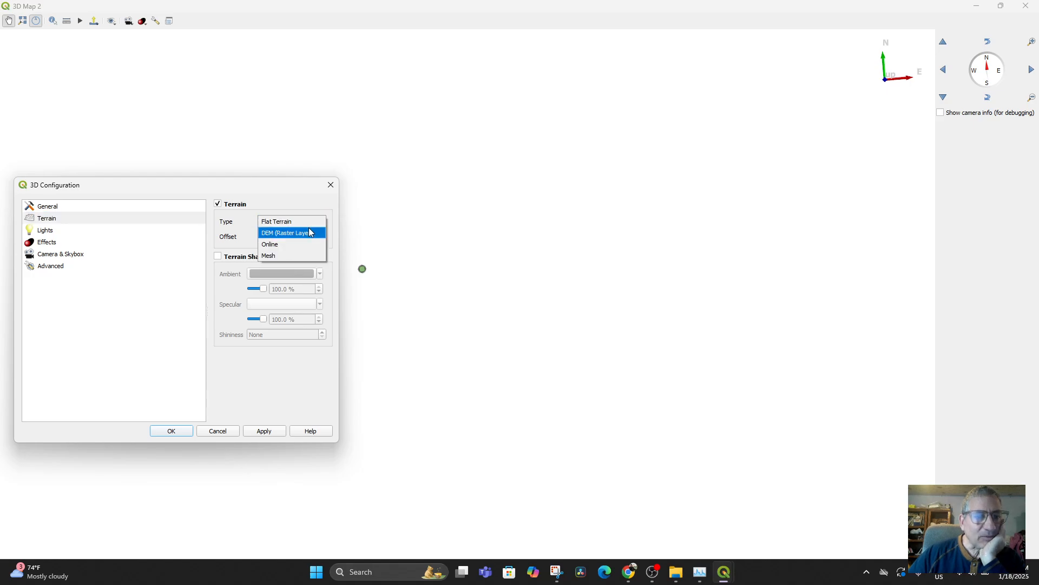
pyautogui.click(284, 264)
pyautogui.click(301, 225)
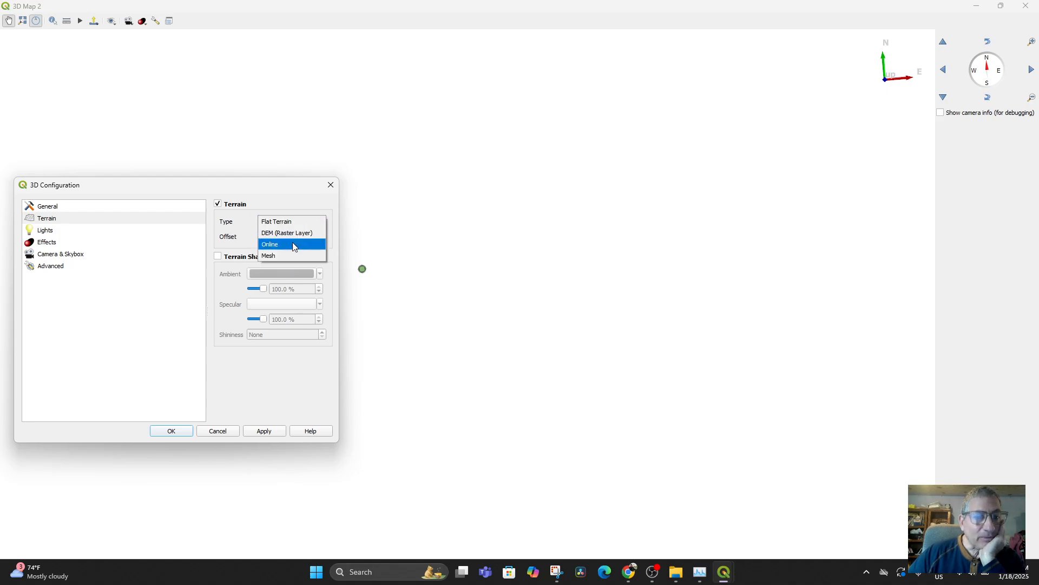
pyautogui.click(288, 258)
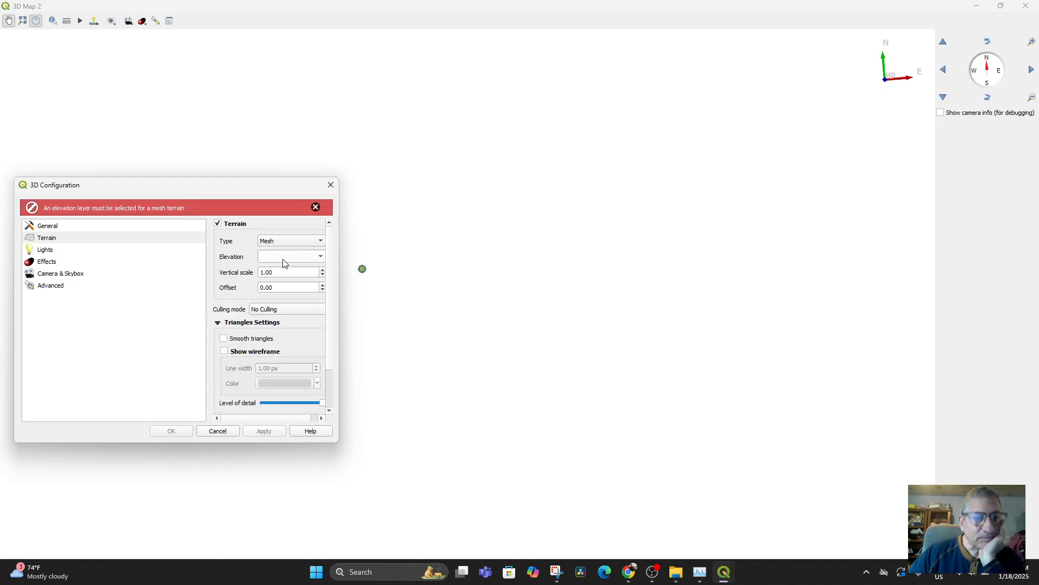
pyautogui.click(283, 260)
pyautogui.click(308, 257)
pyautogui.click(294, 240)
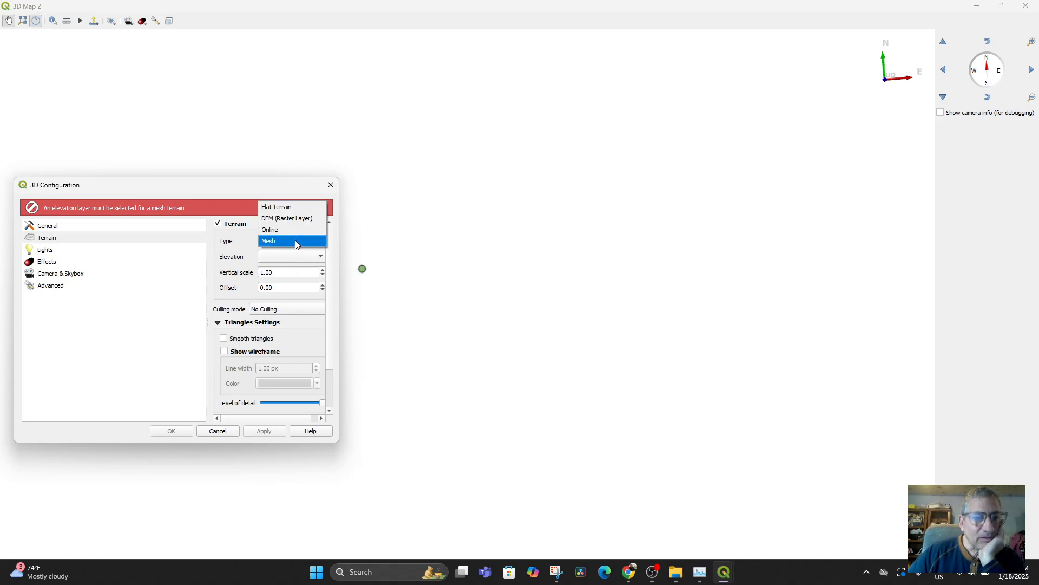
pyautogui.click(288, 211)
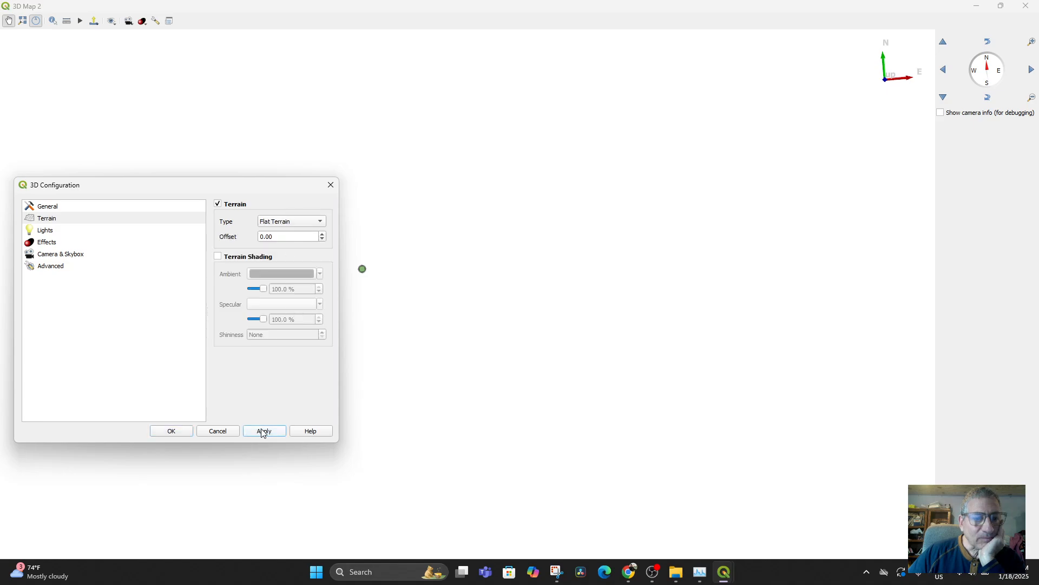
pyautogui.click(170, 431)
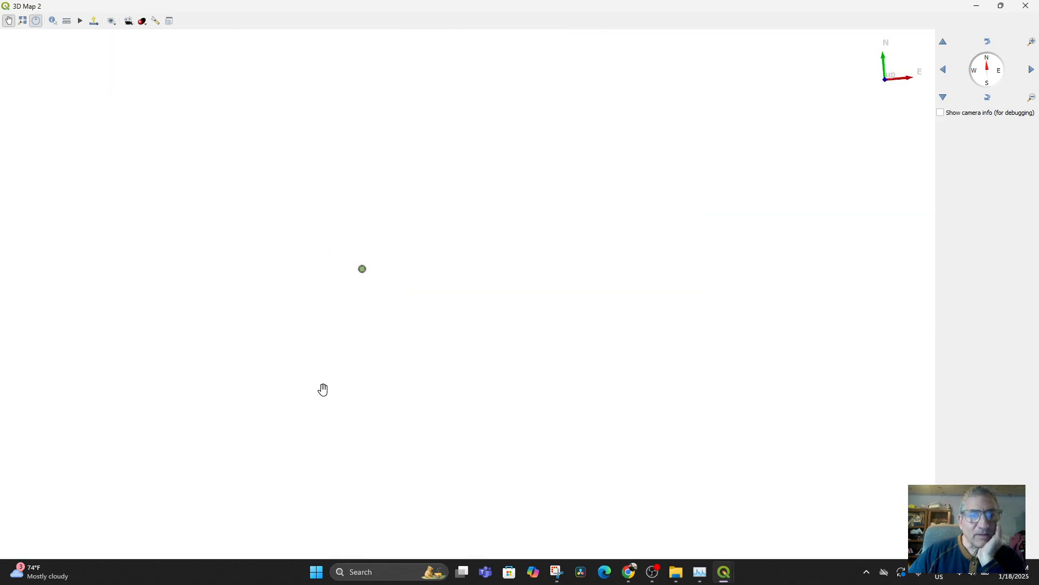
# Step: Look for the 3D tiles in the 3D map at closer and farther zoom levels, and close the window
pyautogui.scroll(5, 324, 393)
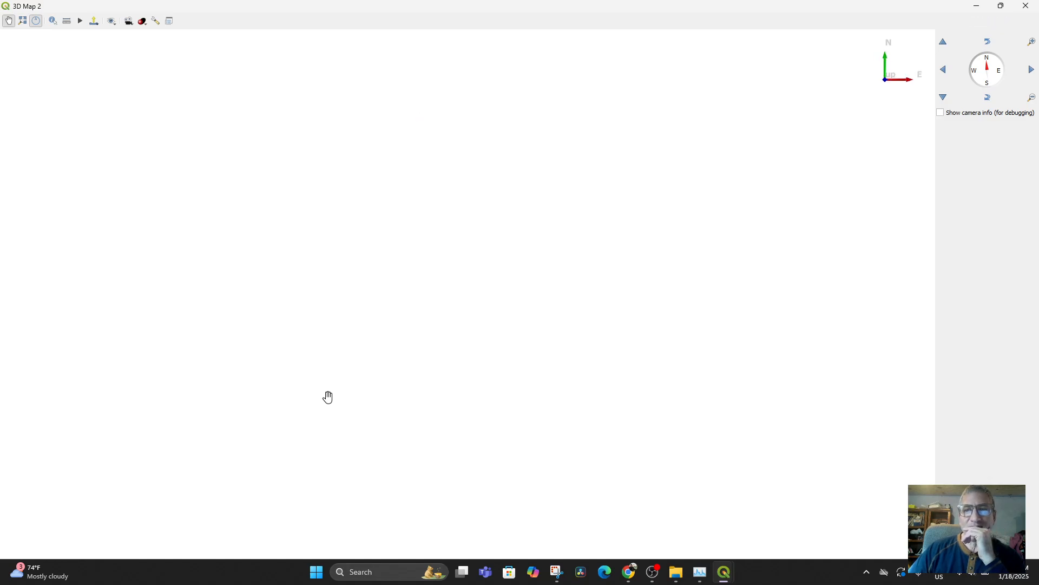
pyautogui.scroll(-3, 321, 383)
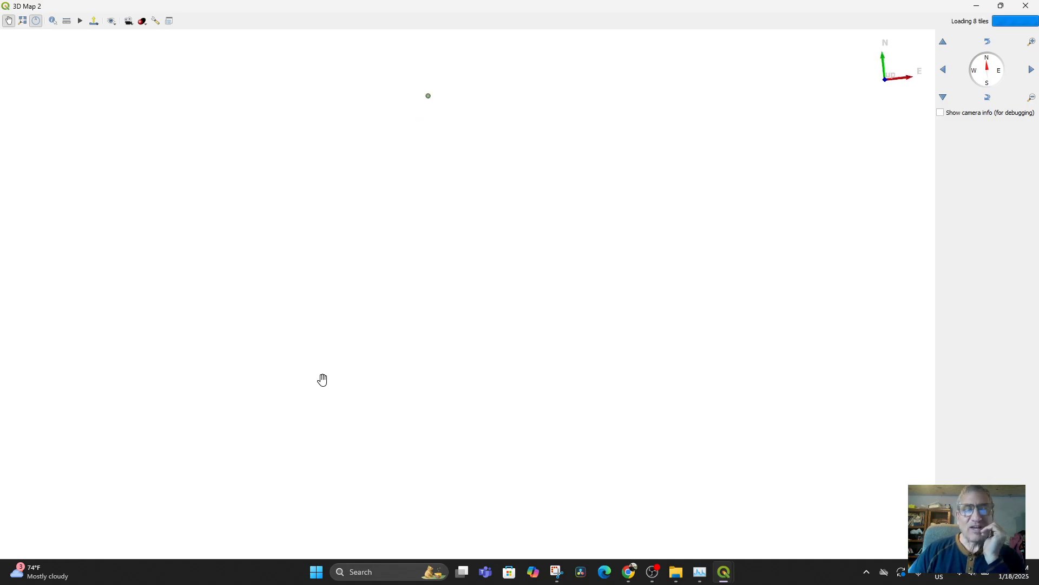
pyautogui.scroll(-5, 322, 380)
pyautogui.click(1025, 6)
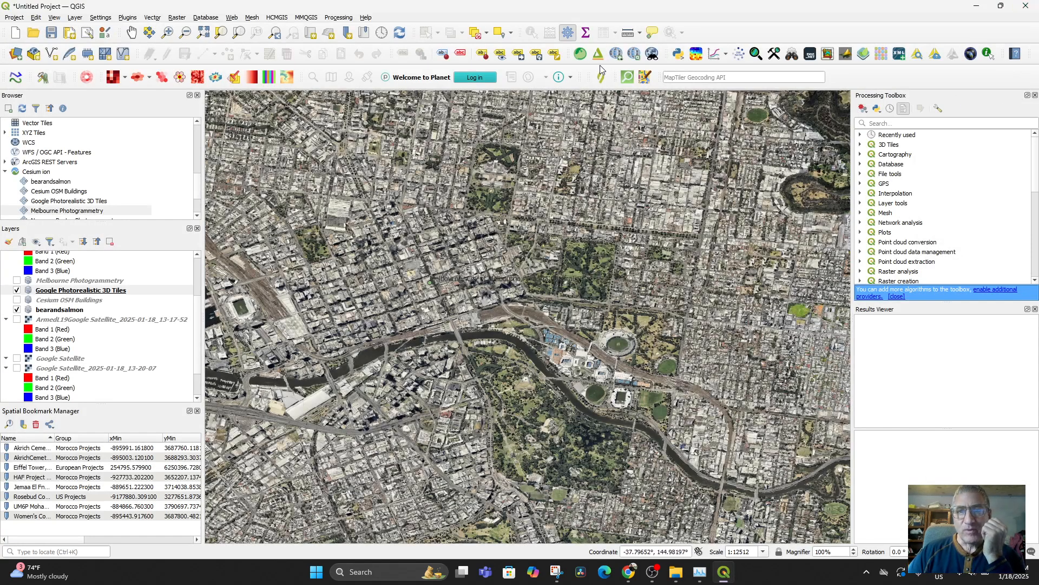
# Step: Open the Qgis2threejs exporter and show the Flat Plane DEM instead of GSI Elevation Tile
pyautogui.click(599, 54)
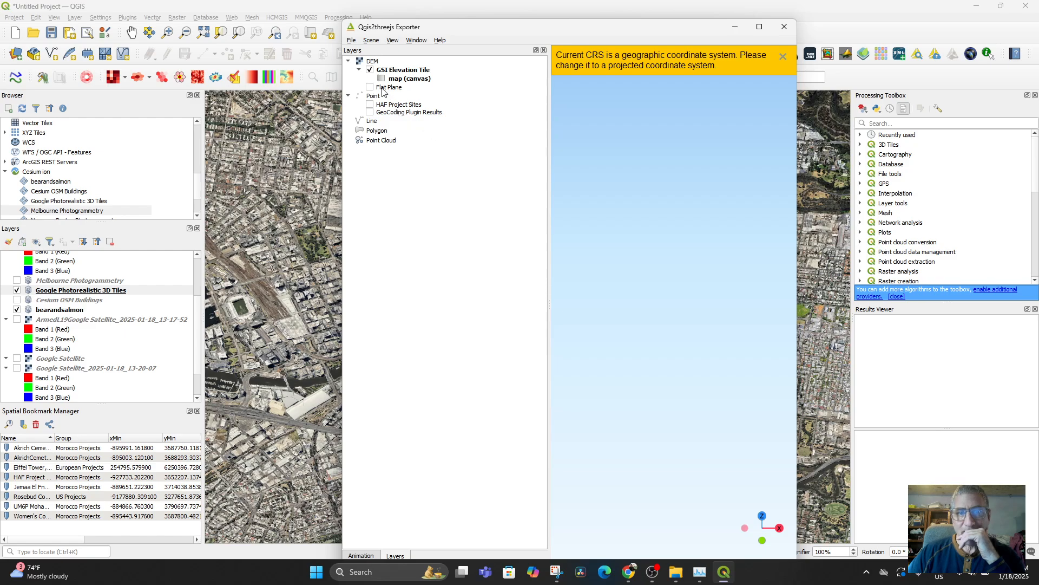
pyautogui.click(369, 87)
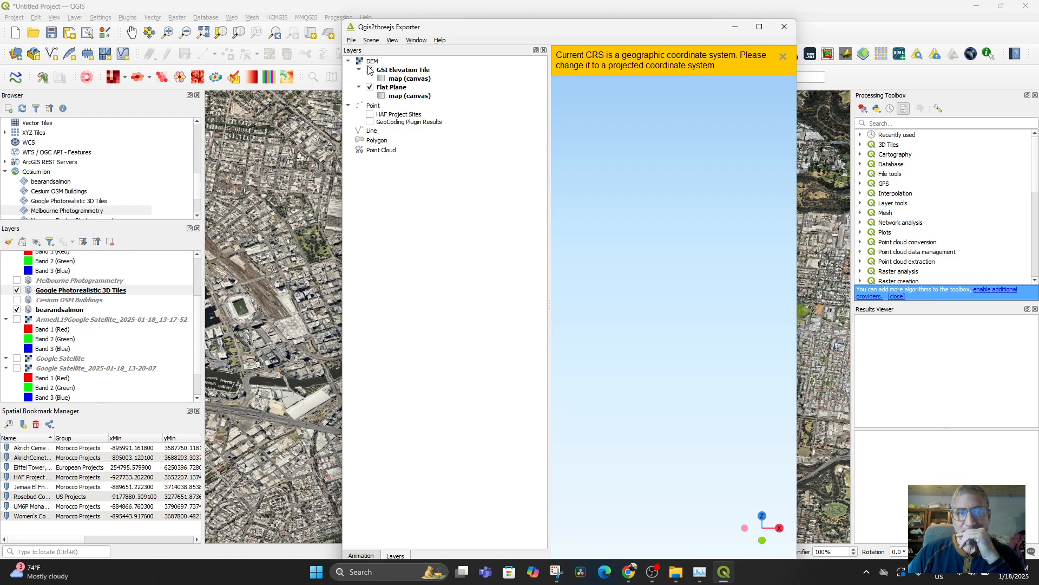
pyautogui.click(370, 71)
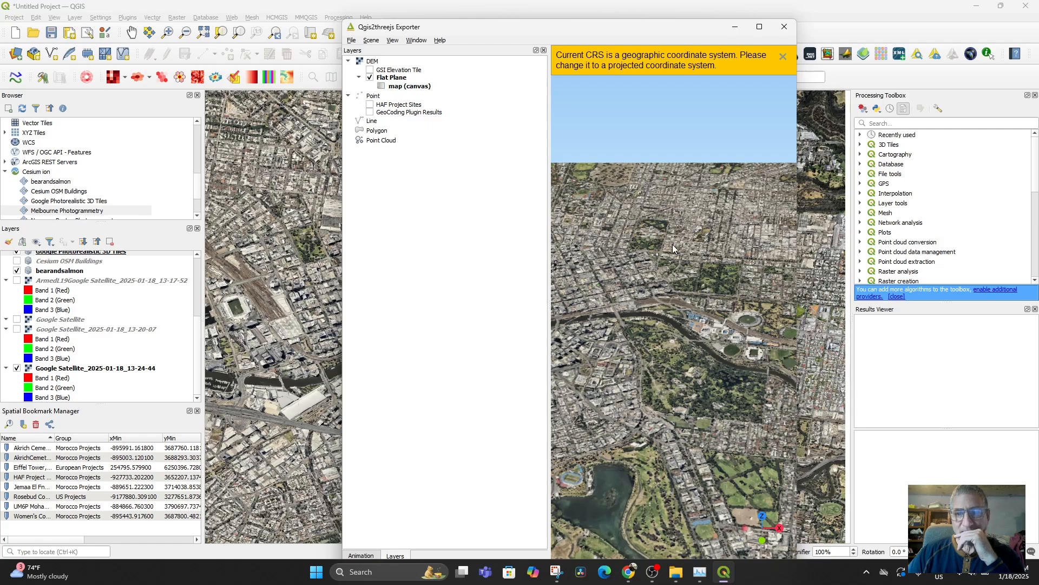
# Step: Maximize the exporter and view the flat-plane Melbourne scene up close from a low oblique angle
pyautogui.click(671, 244)
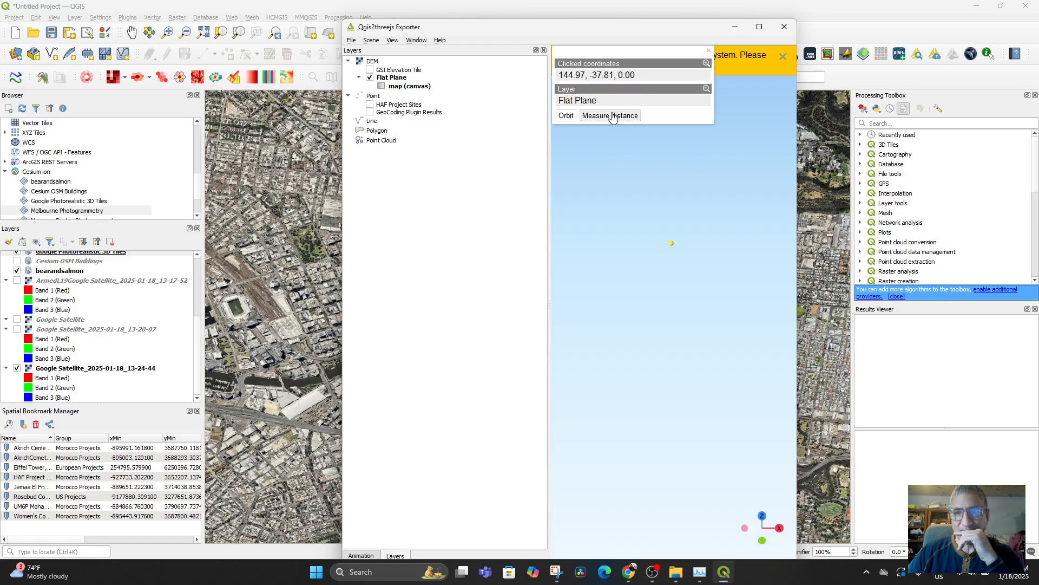
pyautogui.click(708, 50)
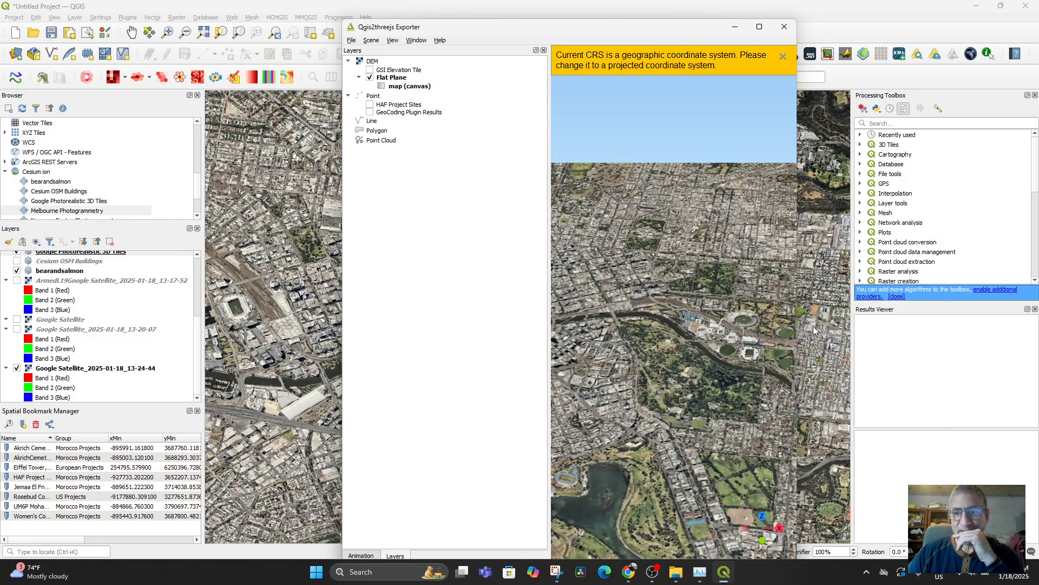
pyautogui.click(760, 26)
pyautogui.scroll(5, 622, 424)
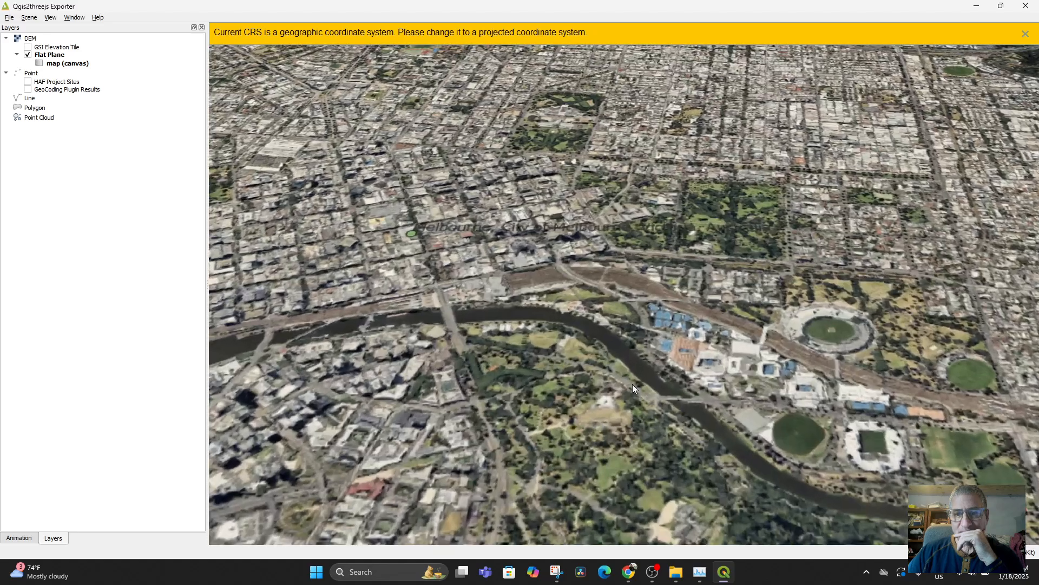
pyautogui.moveTo(632, 385); pyautogui.dragTo(633, 262)
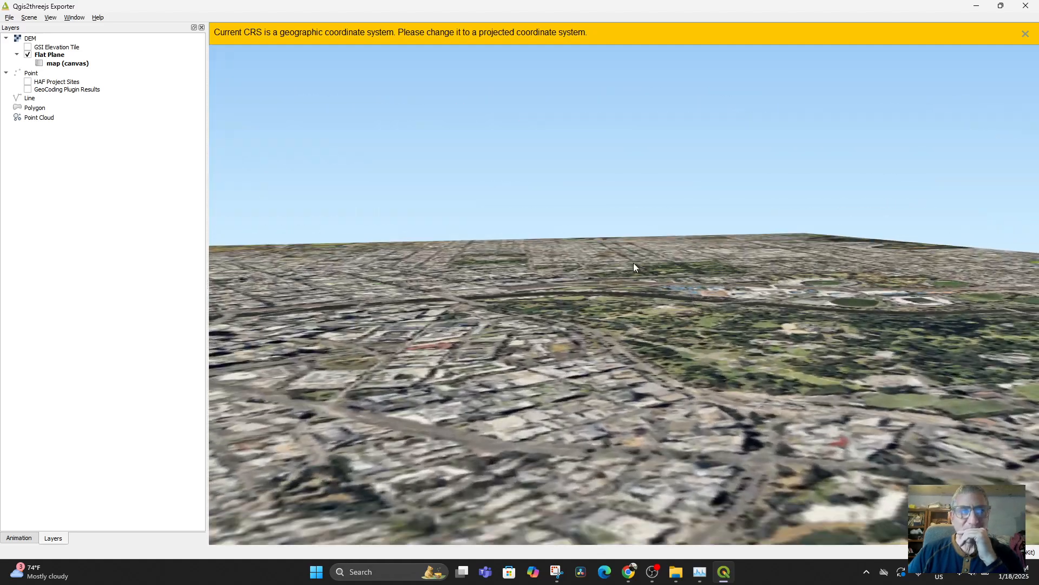
# Step: Enable the GSI Elevation Tile DEM in the exporter and disable Flat Plane
pyautogui.click(27, 47)
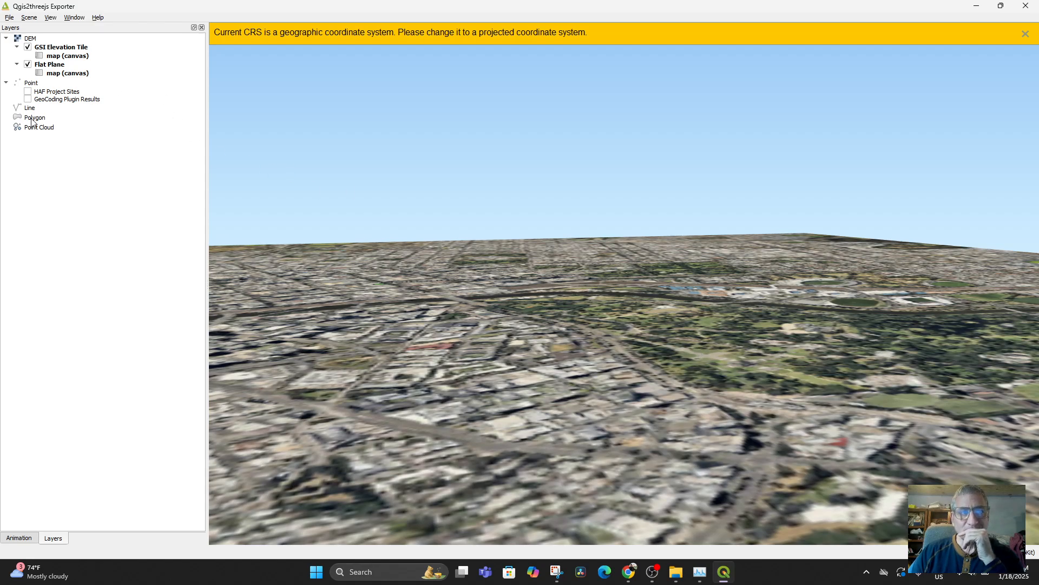
pyautogui.click(27, 64)
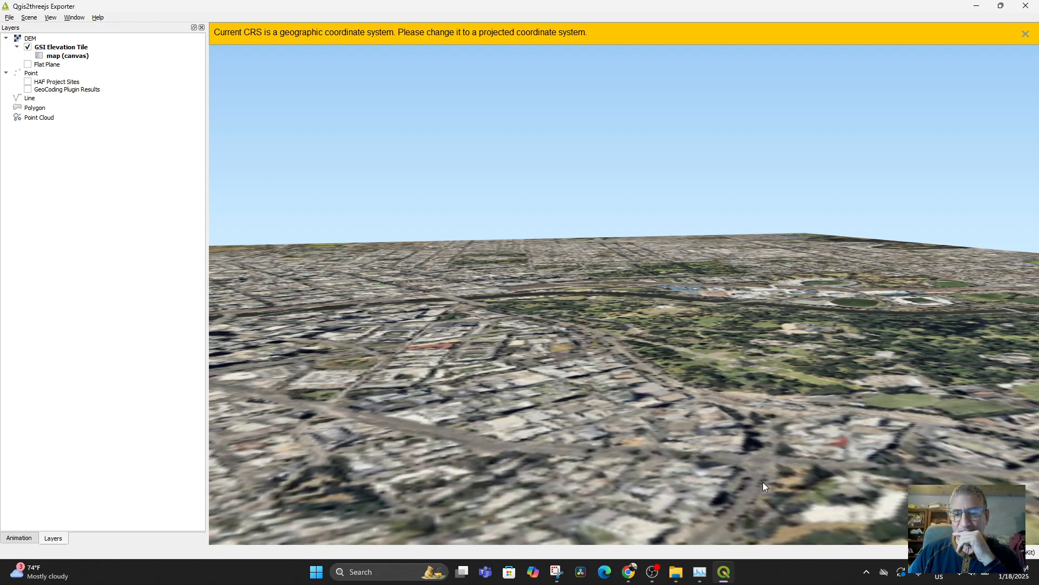
pyautogui.click(80, 49)
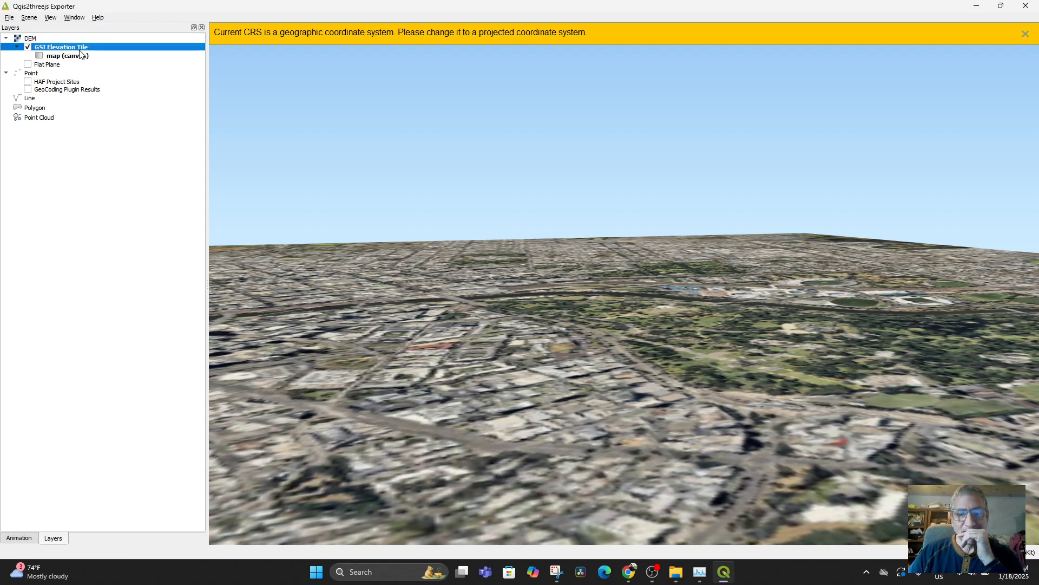
# Step: Examine the Melbourne scene with GSI Elevation Tile from several distances and angles, and minimize the exporter
pyautogui.scroll(-10, 694, 379)
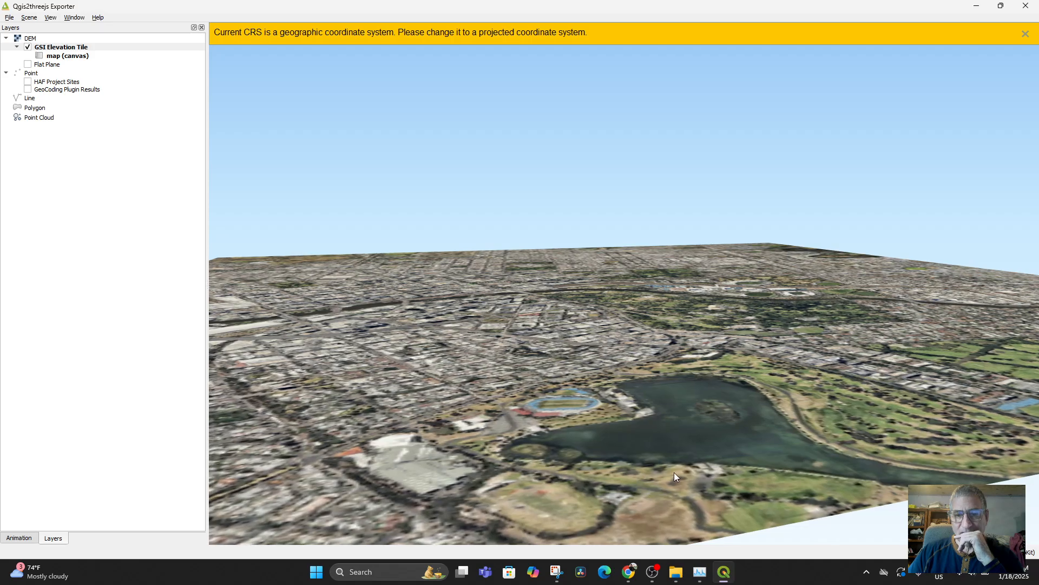
pyautogui.moveTo(674, 472); pyautogui.dragTo(687, 508)
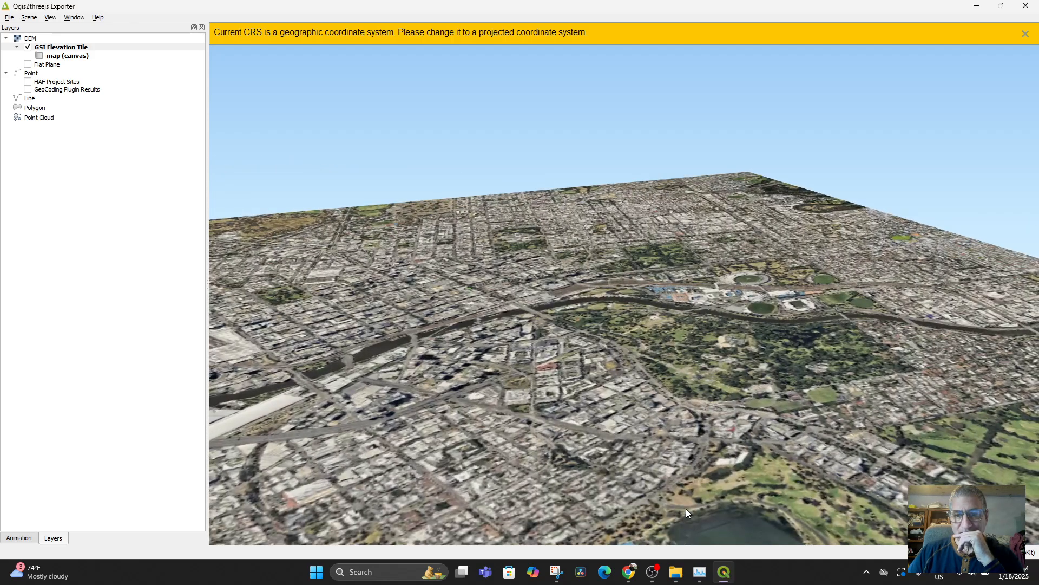
pyautogui.scroll(4, 669, 482)
pyautogui.scroll(5, 669, 482)
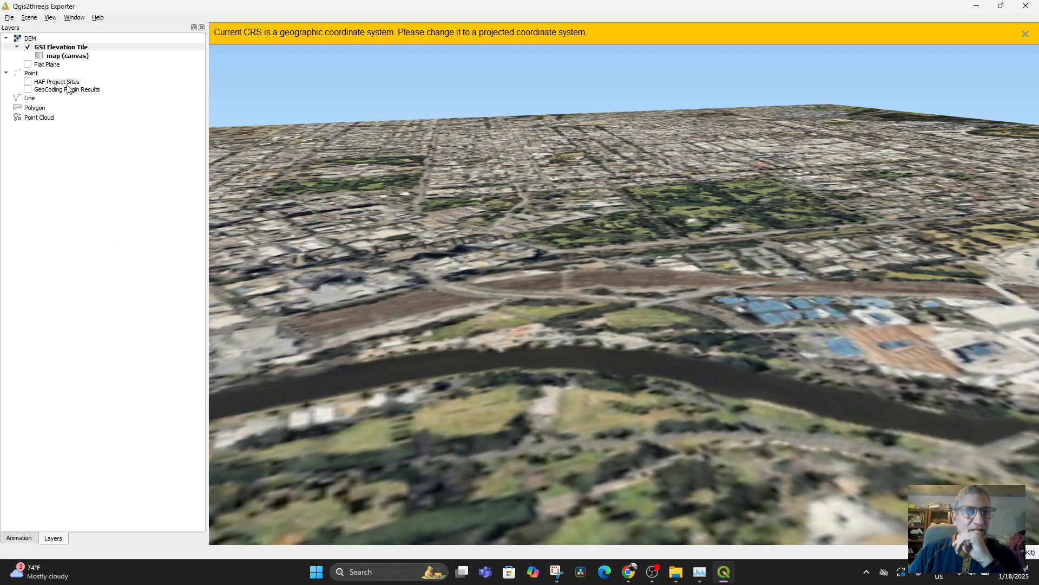
pyautogui.click(29, 50)
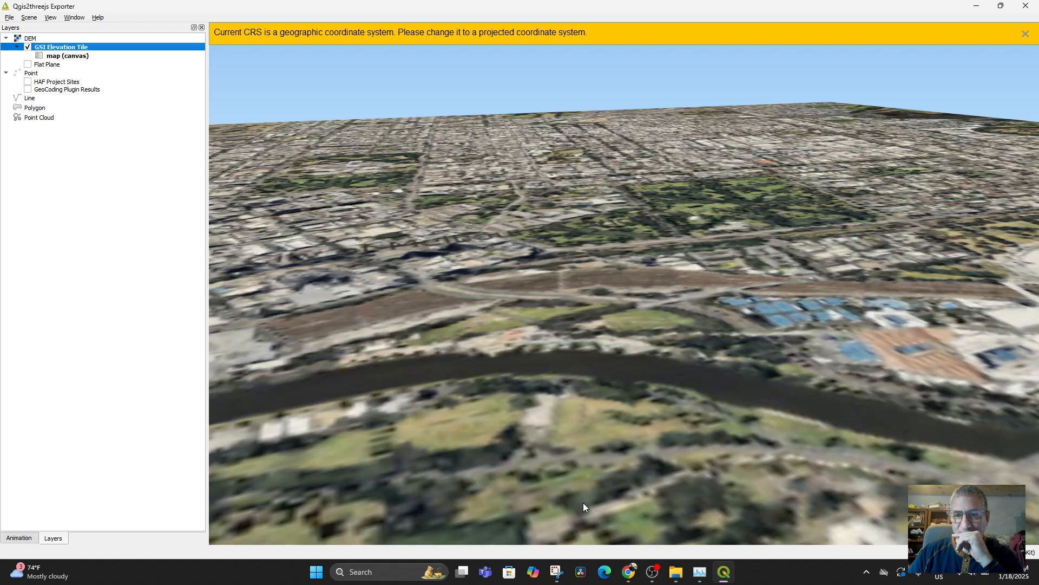
pyautogui.moveTo(583, 502); pyautogui.dragTo(714, 487)
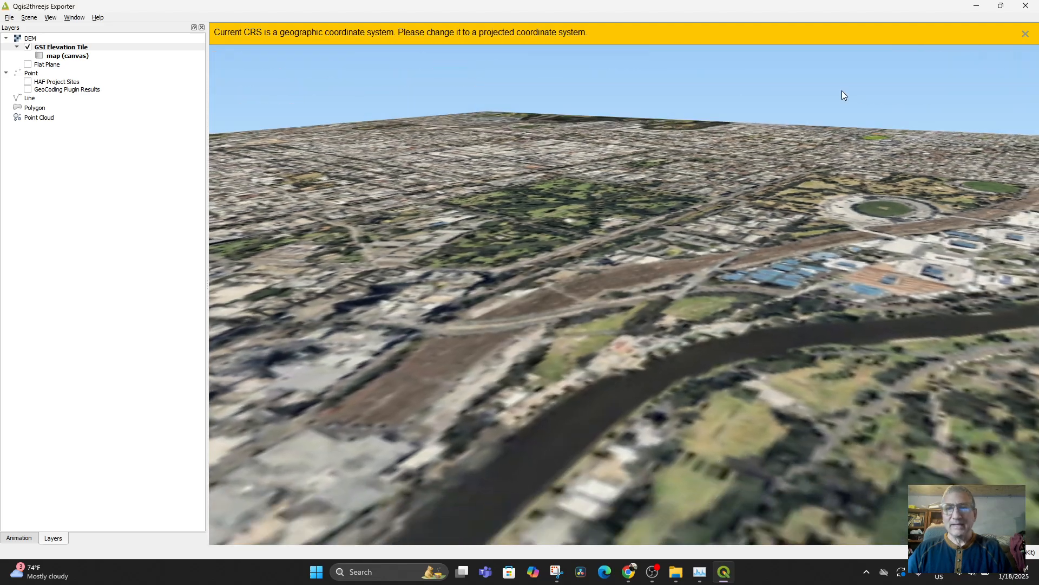
pyautogui.click(977, 6)
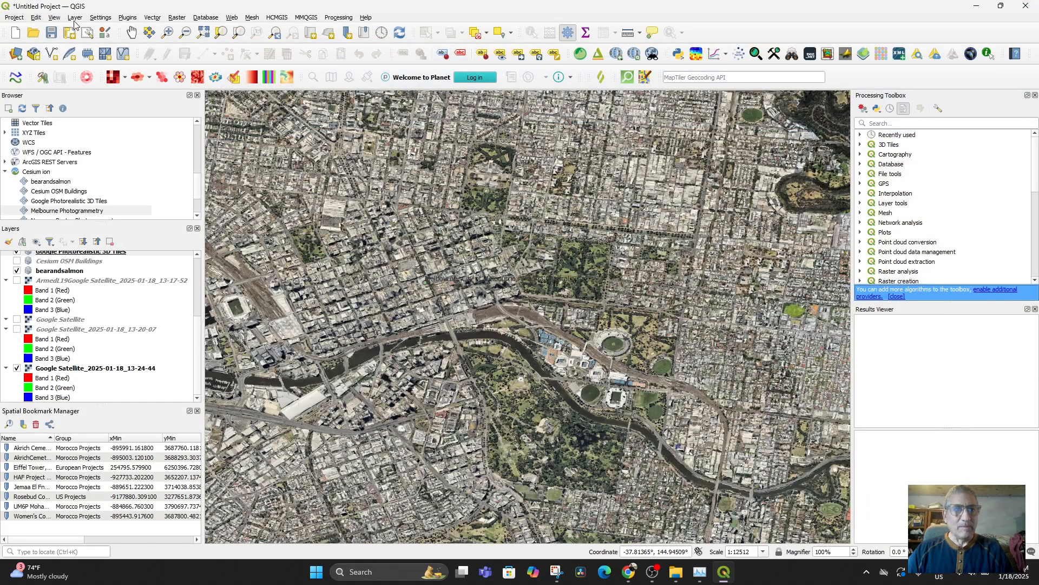
# Step: Switch to the Google Slides presentation in Chrome and review slides 149 back to 142 for the Cesium ion 3D tiles instructions
pyautogui.click(628, 572)
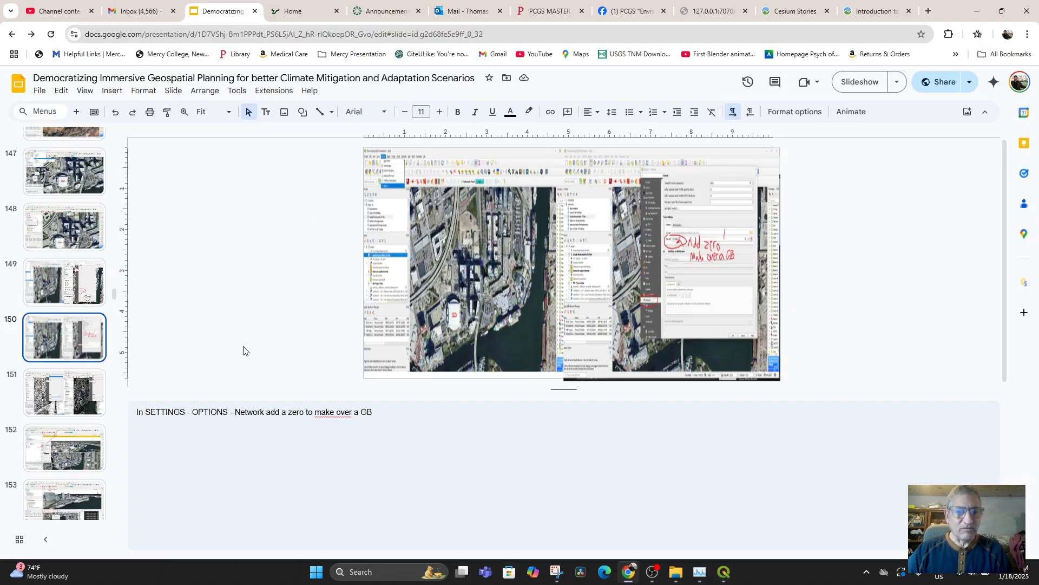
pyautogui.click(86, 284)
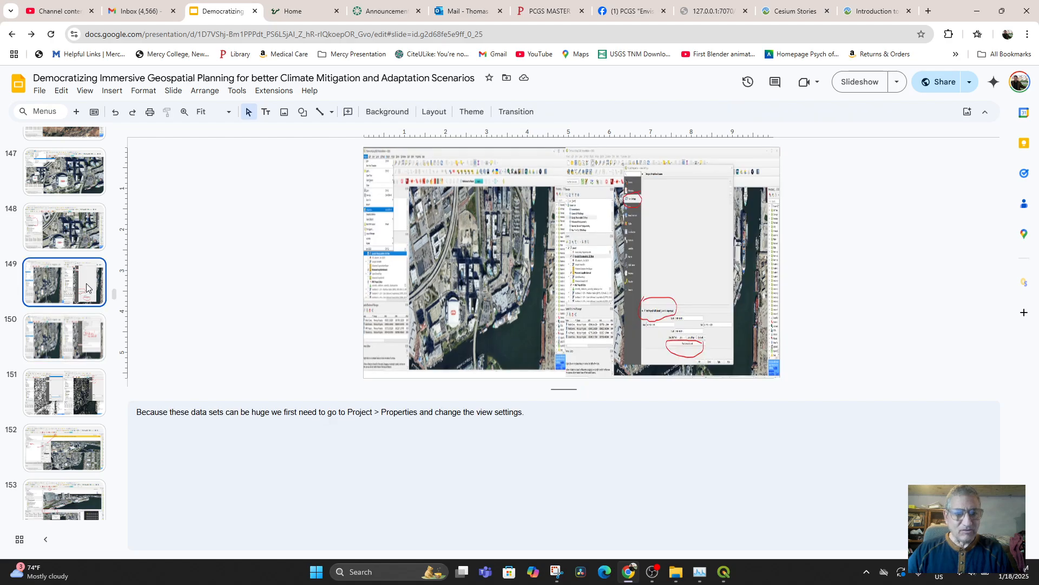
pyautogui.click(68, 229)
pyautogui.click(72, 166)
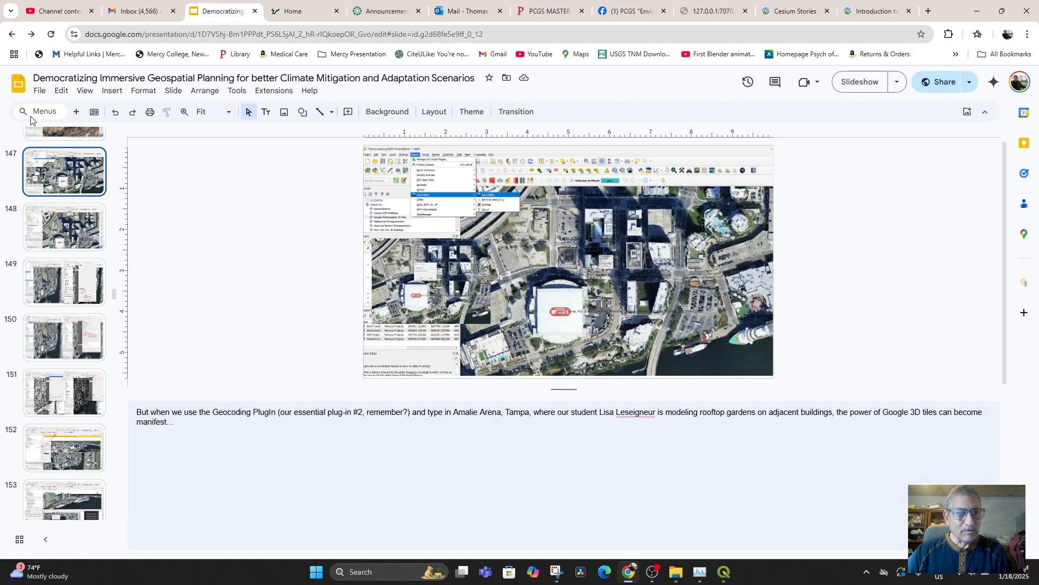
pyautogui.scroll(2, 74, 224)
pyautogui.click(74, 224)
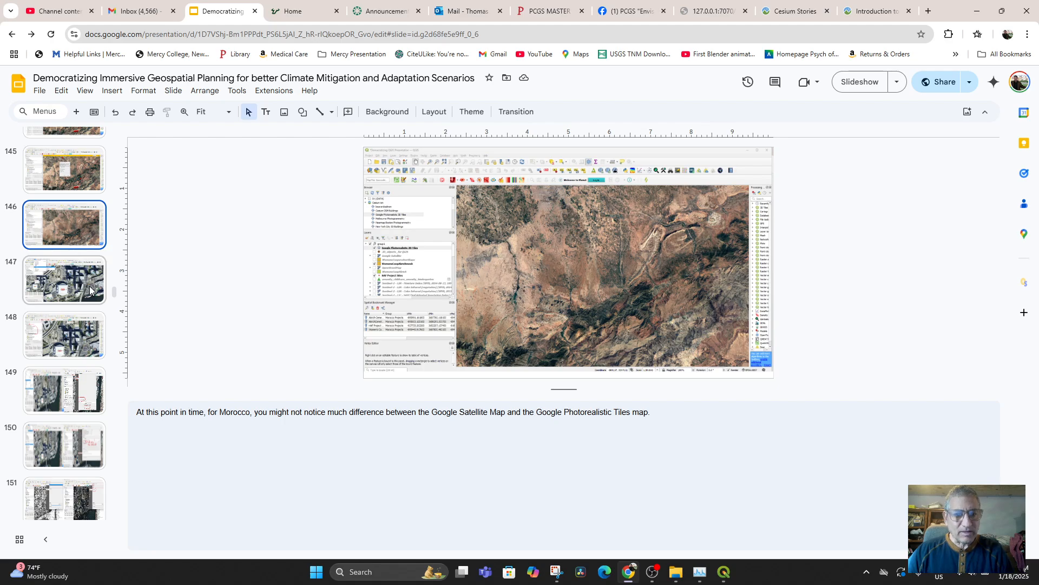
pyautogui.scroll(2, 30, 266)
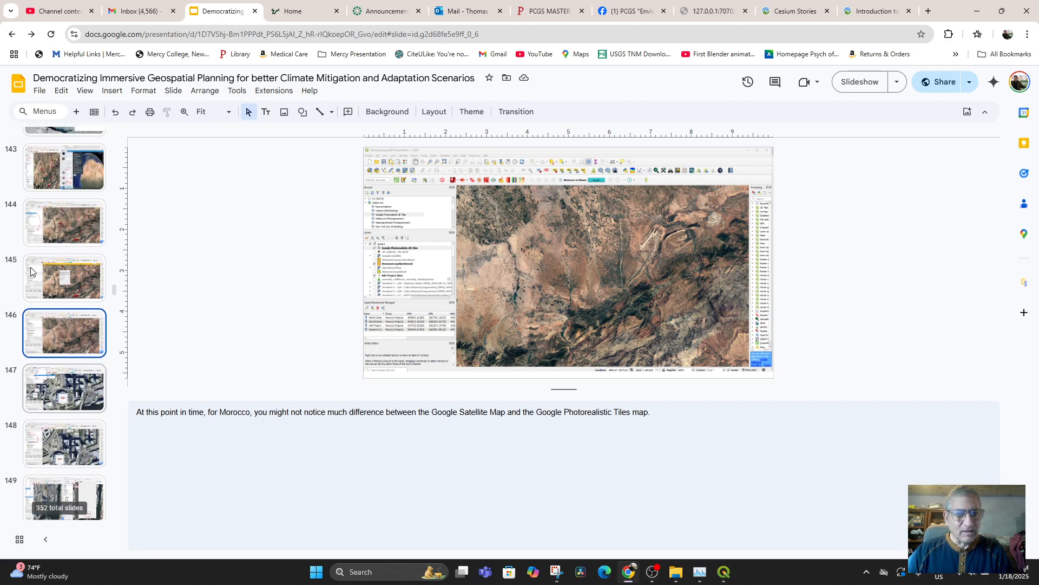
pyautogui.click(61, 273)
pyautogui.click(55, 212)
pyautogui.scroll(2, 65, 246)
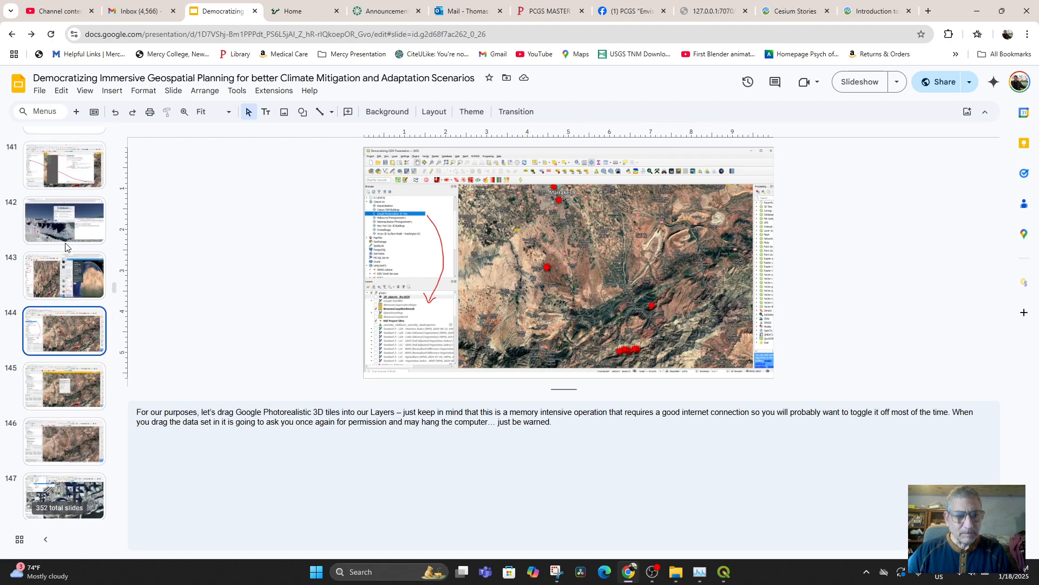
pyautogui.click(61, 222)
pyautogui.click(56, 281)
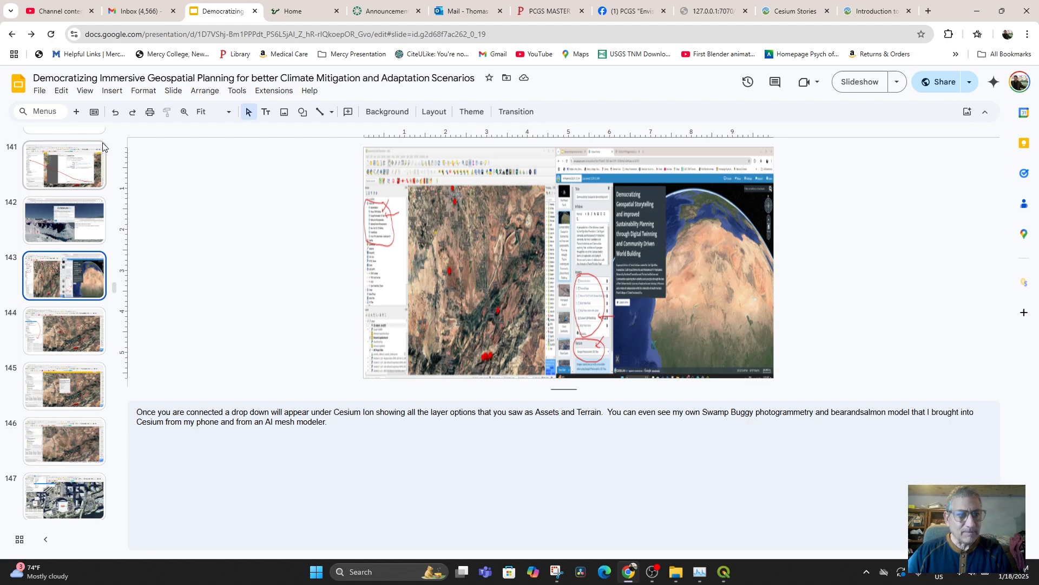
# Step: Review slides 141 and 150 to 154 for the network cache, wireframe symbology, 3D configuration and export instructions
pyautogui.click(68, 175)
pyautogui.scroll(-7, 65, 271)
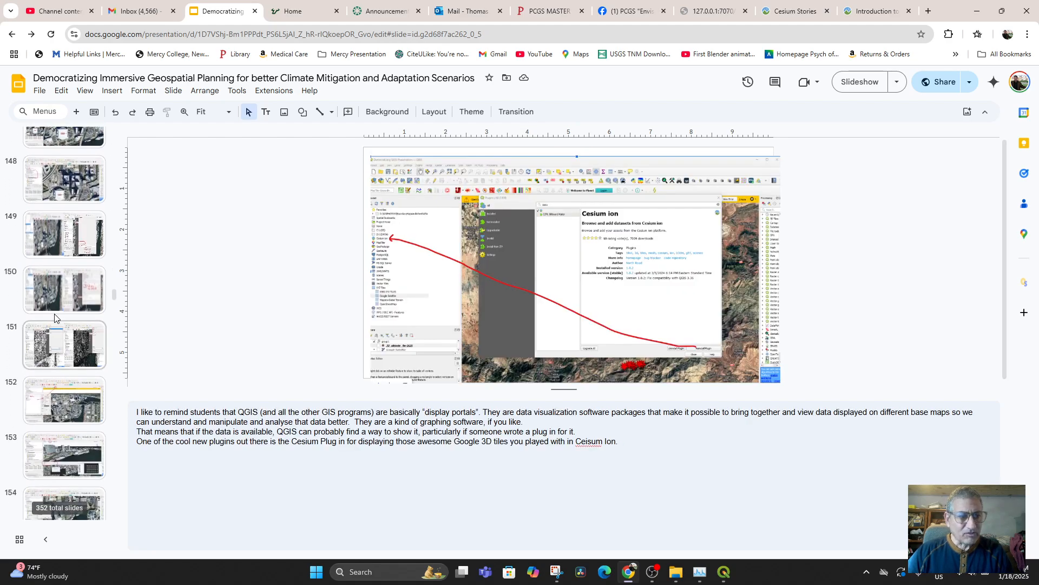
pyautogui.click(64, 292)
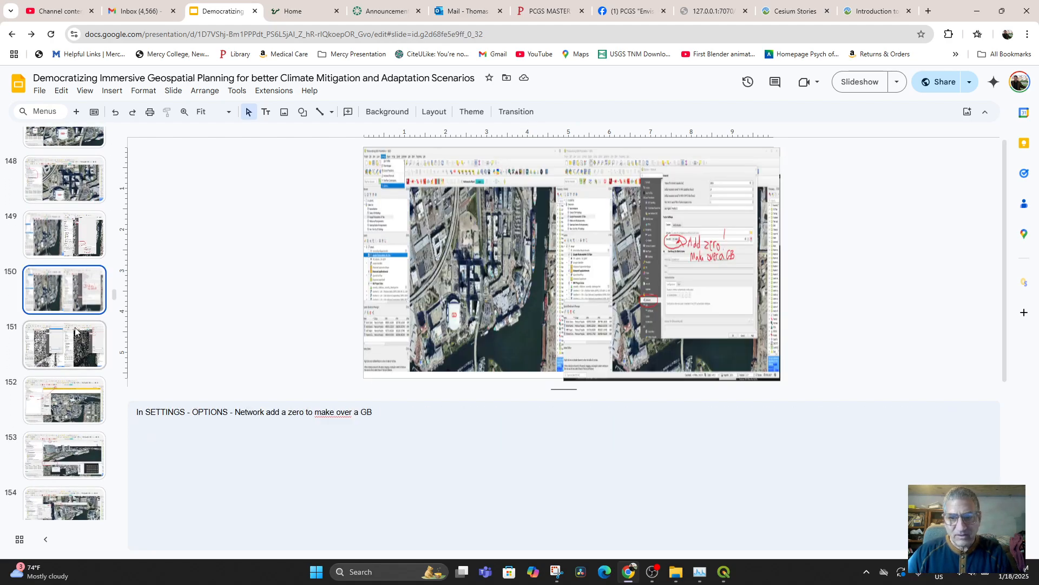
pyautogui.click(85, 355)
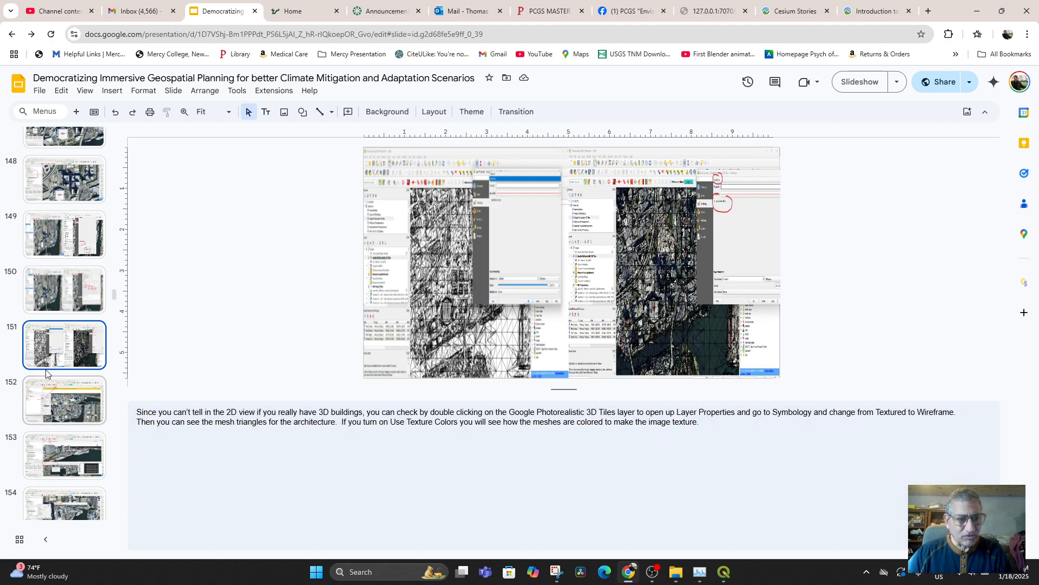
pyautogui.click(59, 407)
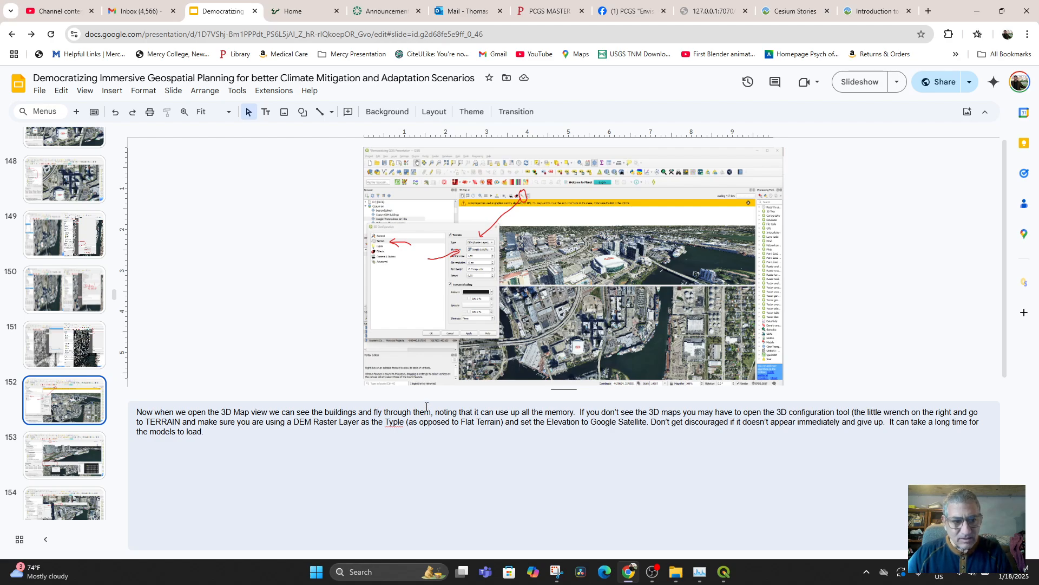
pyautogui.click(63, 446)
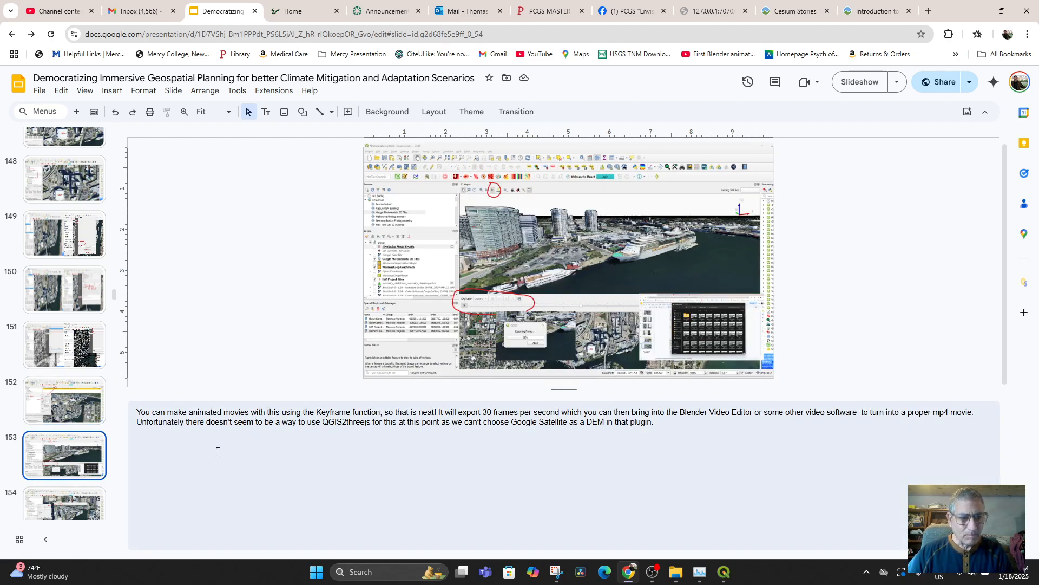
pyautogui.click(77, 515)
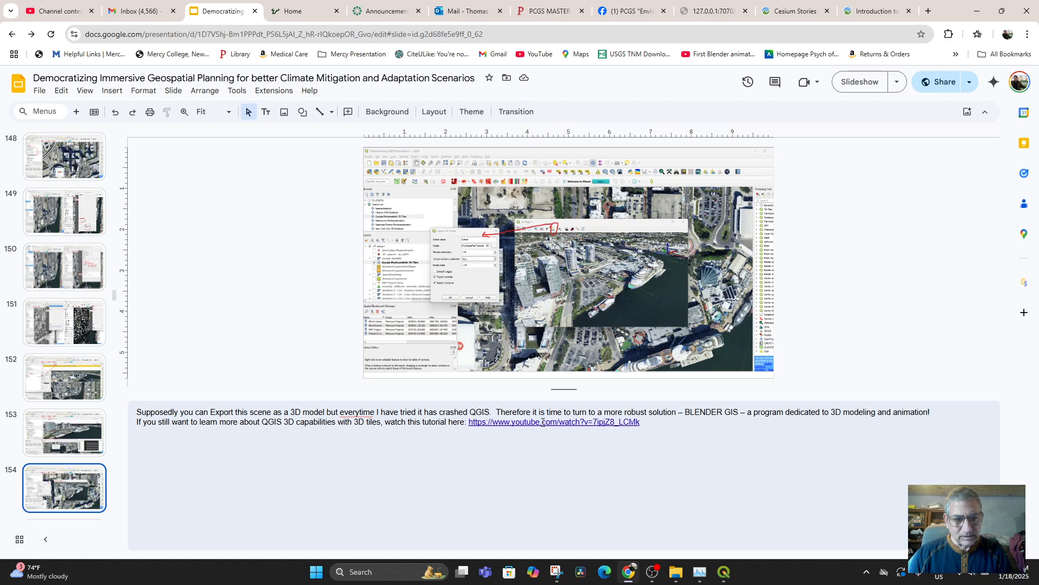
# Step: Return to slide 152 on 3D terrain configuration and shift its screenshot image slightly to the left
pyautogui.click(79, 424)
pyautogui.click(76, 388)
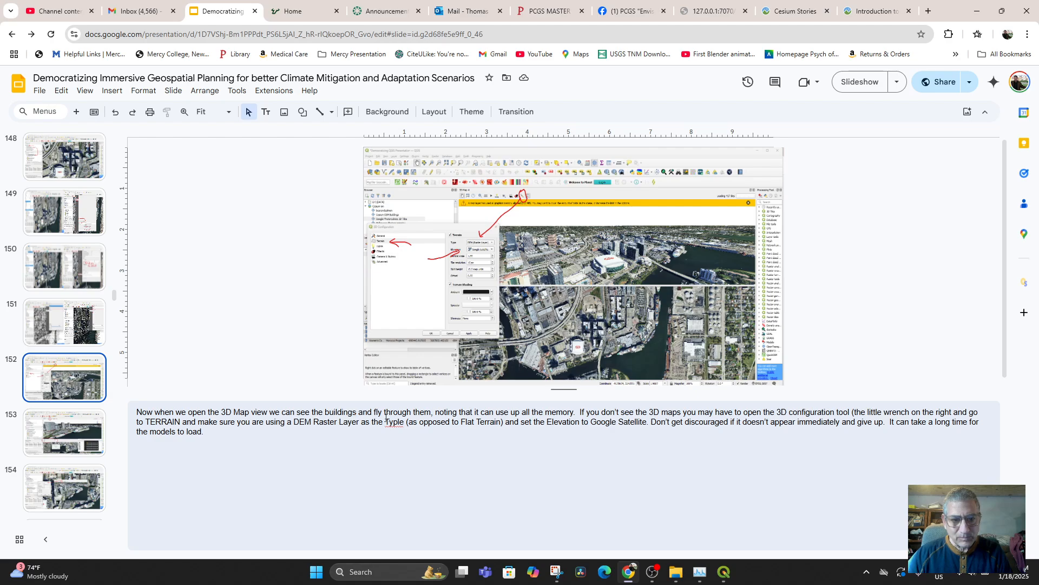
pyautogui.click(418, 246)
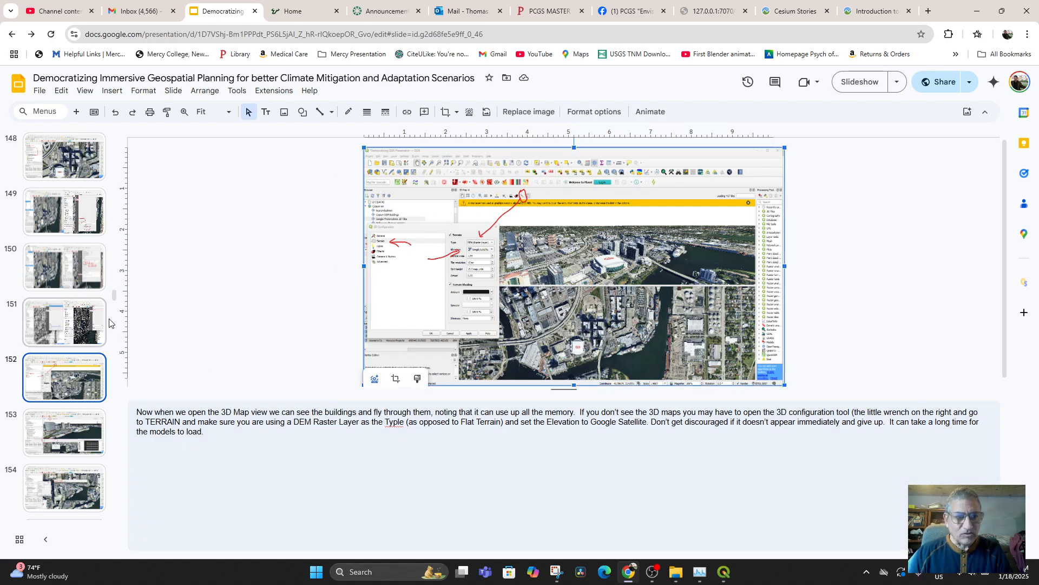
pyautogui.moveTo(417, 284); pyautogui.dragTo(401, 283)
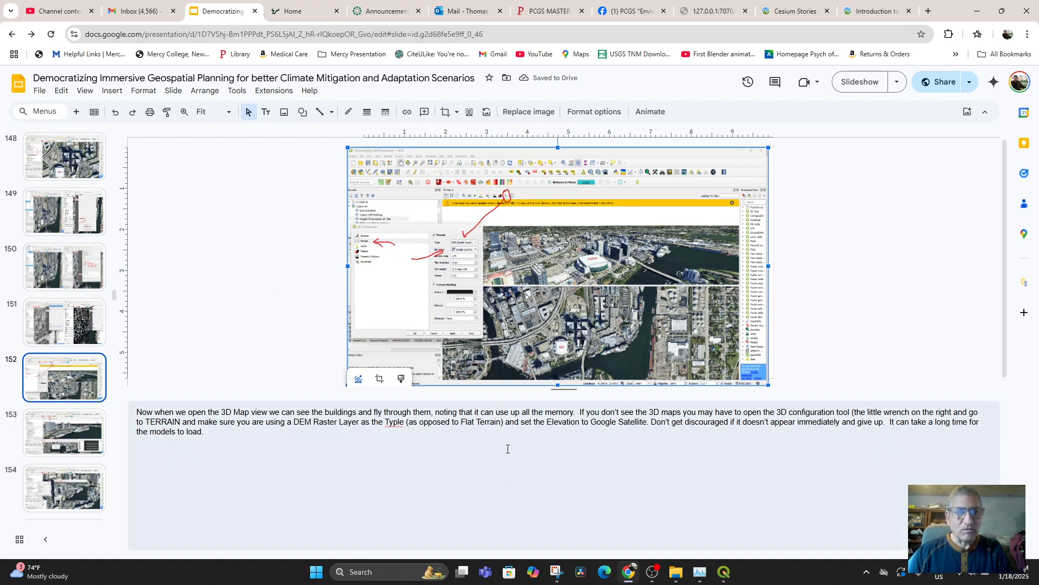
# Step: Switch to QGIS and zoom the map in on Melbourne's stadium area east of the city centre
pyautogui.click(724, 571)
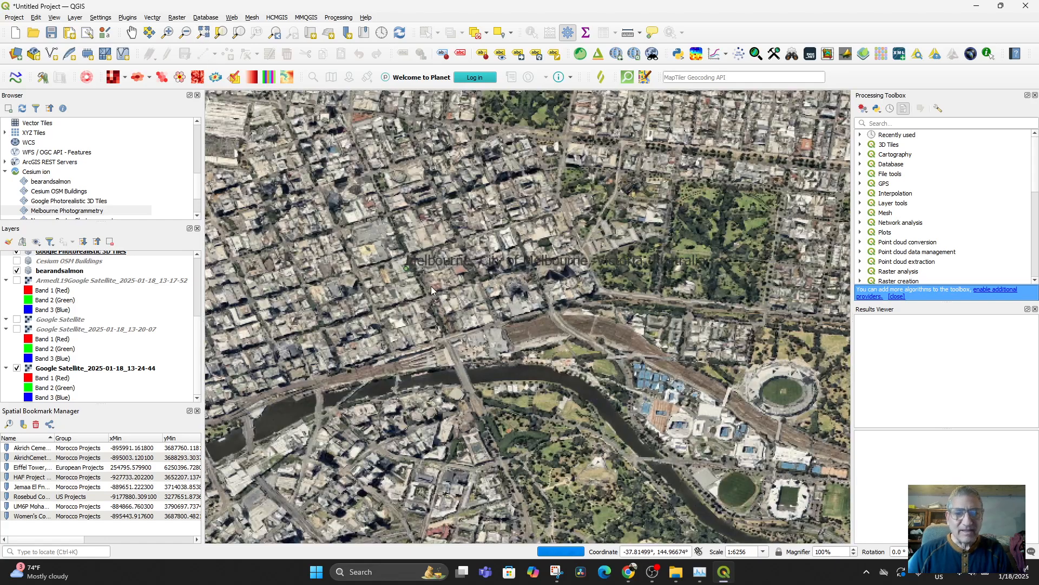
pyautogui.moveTo(528, 348); pyautogui.dragTo(418, 306, button='middle')
pyautogui.scroll(1, 513, 334)
pyautogui.moveTo(590, 327); pyautogui.dragTo(381, 350, button='middle')
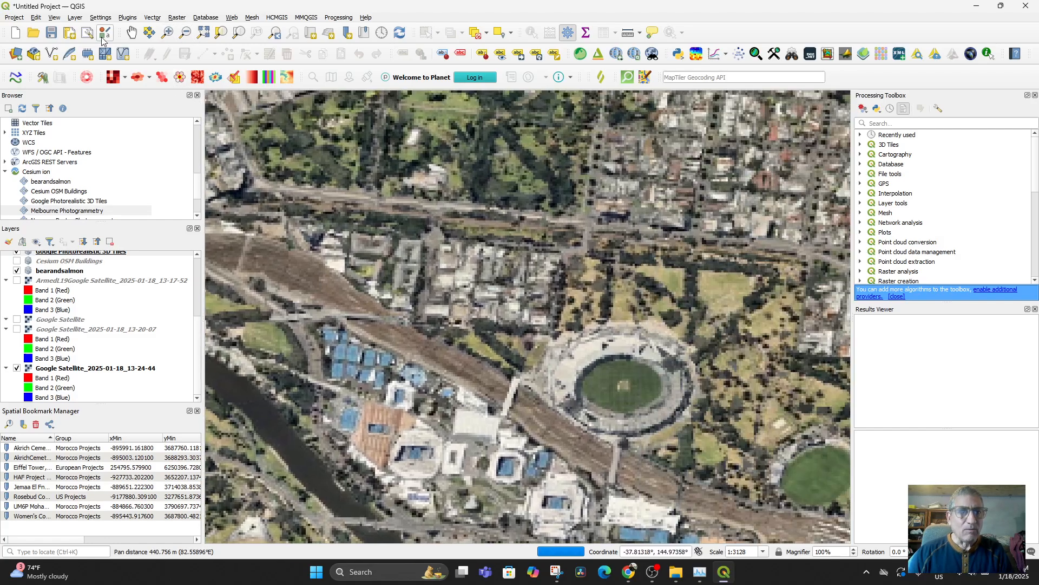
# Step: Remove the existing 3D Map 1 and 3D Map 2 views from the 3D Map Views Manager
pyautogui.click(54, 18)
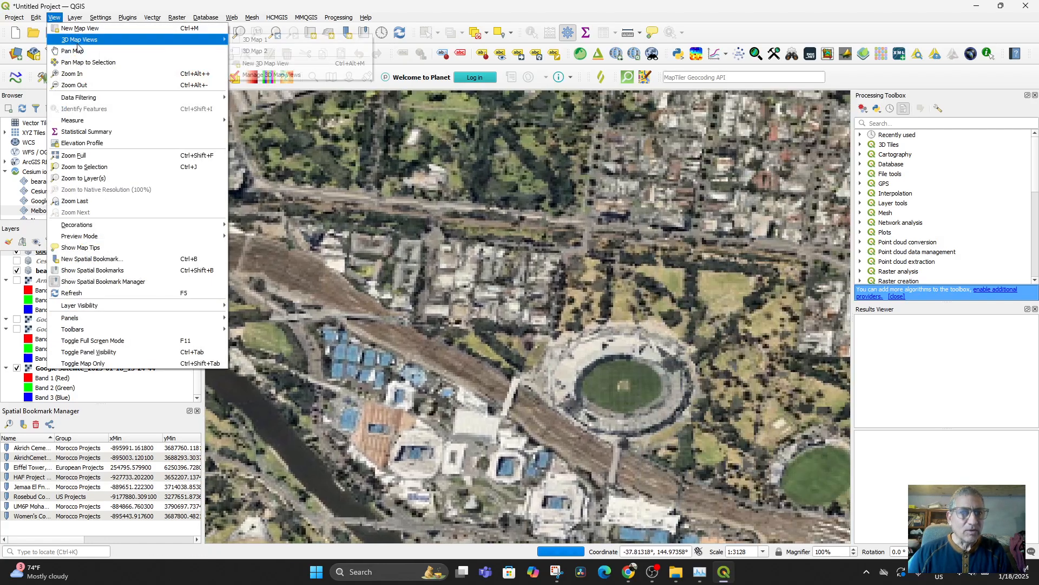
pyautogui.click(285, 76)
pyautogui.click(417, 194)
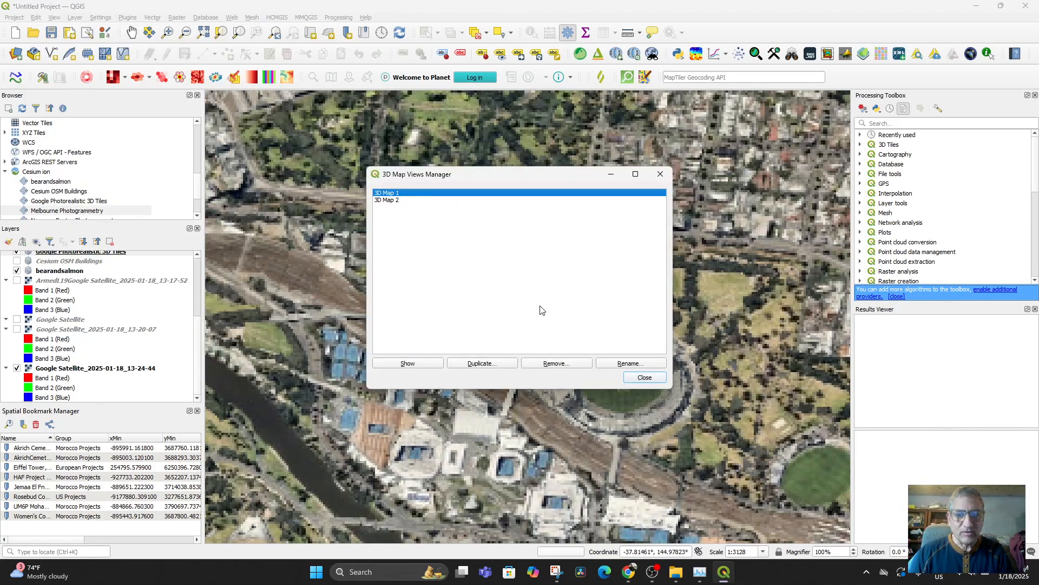
pyautogui.click(541, 363)
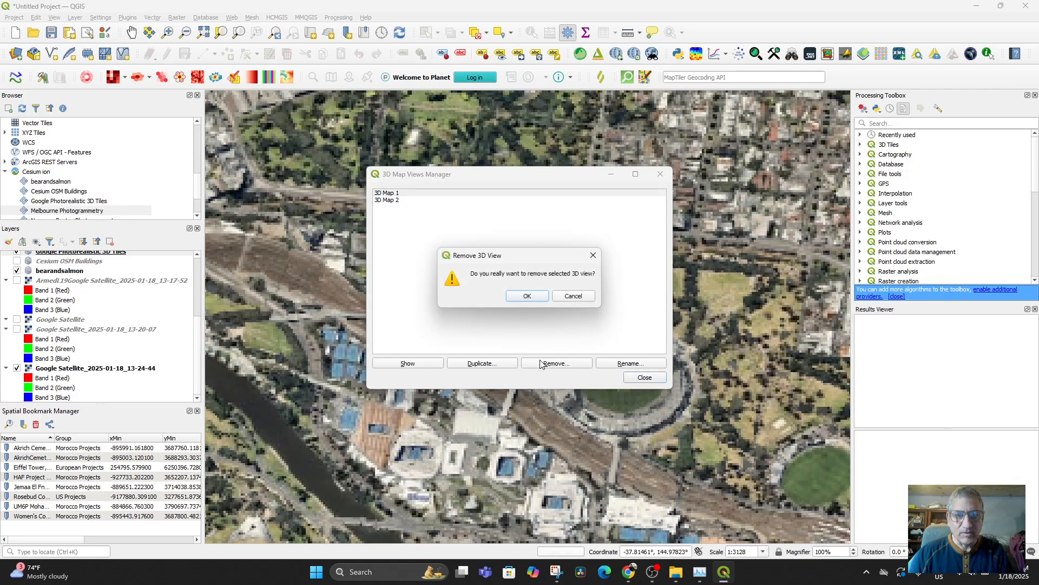
pyautogui.click(524, 297)
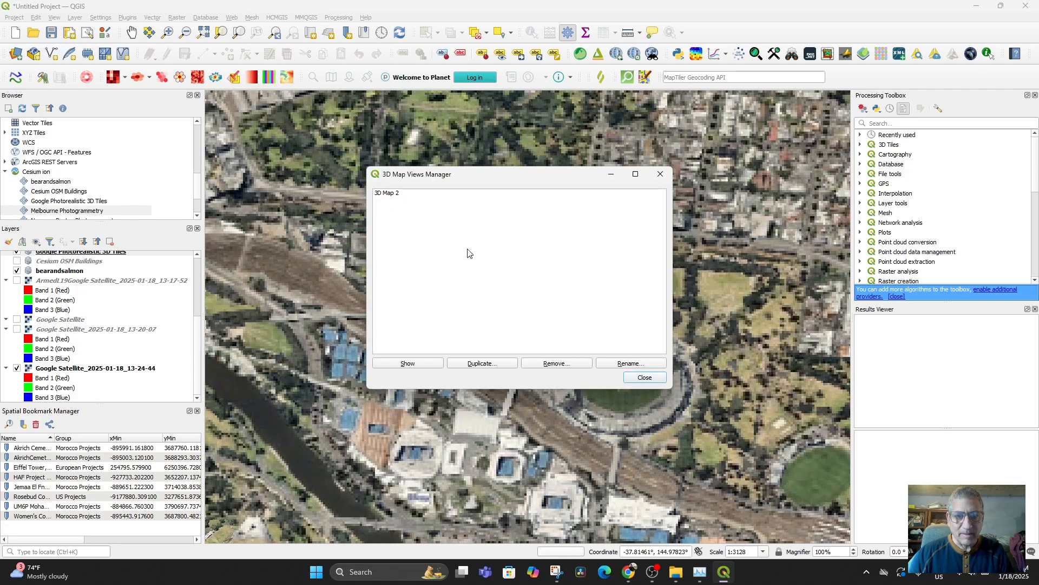
pyautogui.click(394, 194)
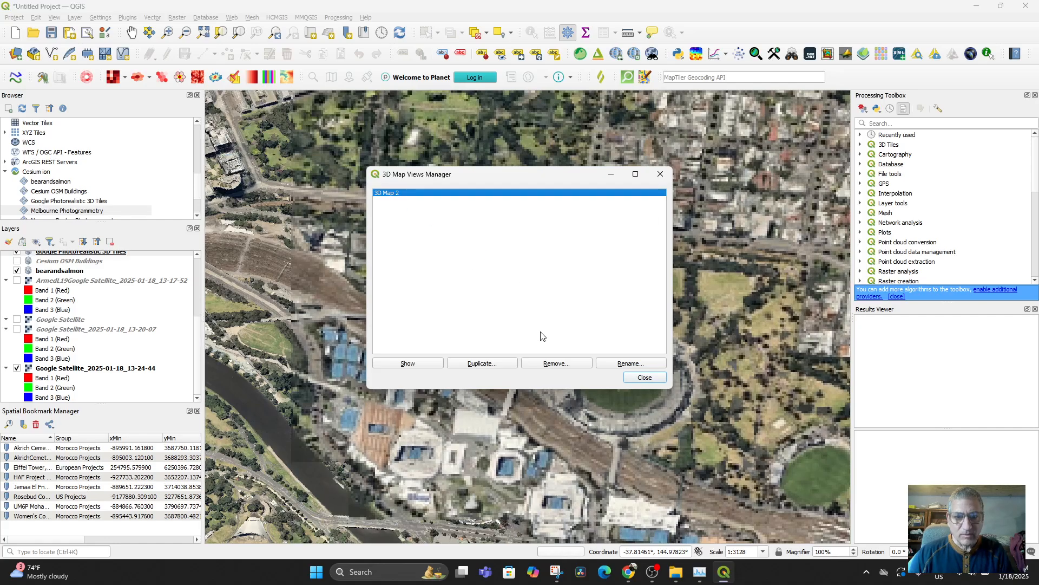
pyautogui.click(548, 368)
pyautogui.click(525, 297)
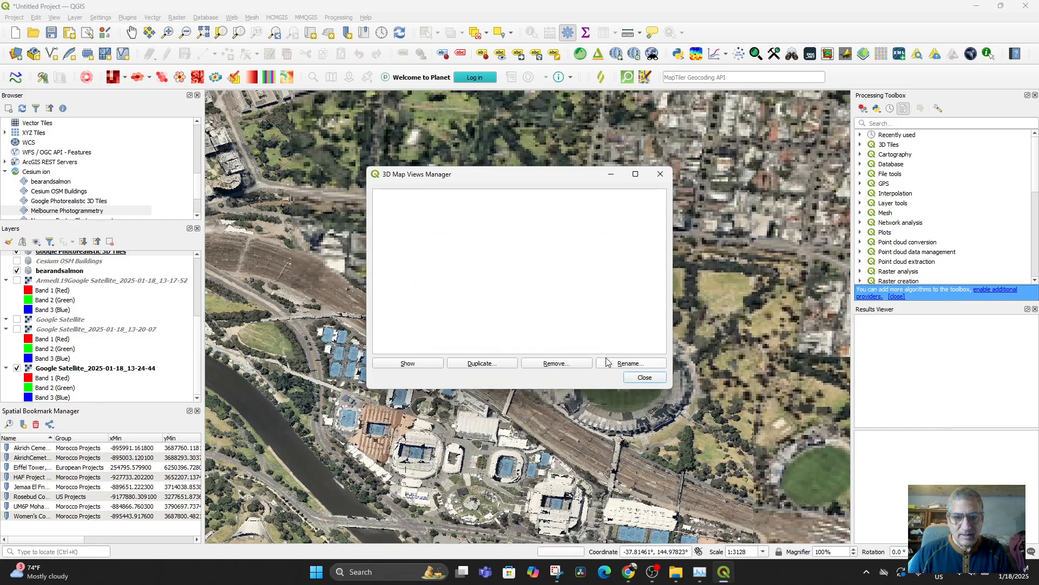
pyautogui.click(644, 378)
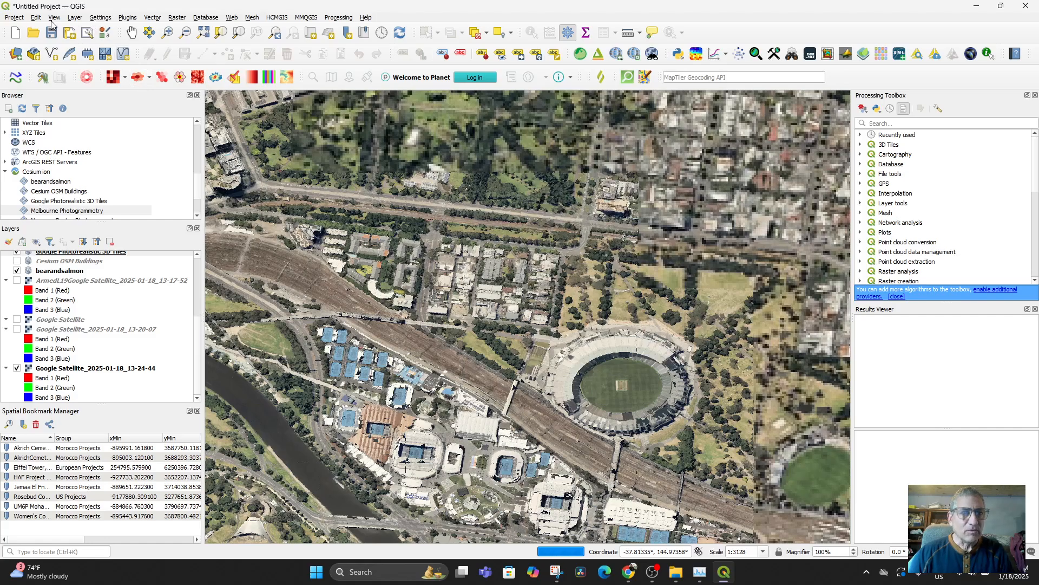
# Step: Create a new 3D map view of the stadium area and move its window aside from the stadium
pyautogui.click(53, 18)
pyautogui.moveTo(157, 40)
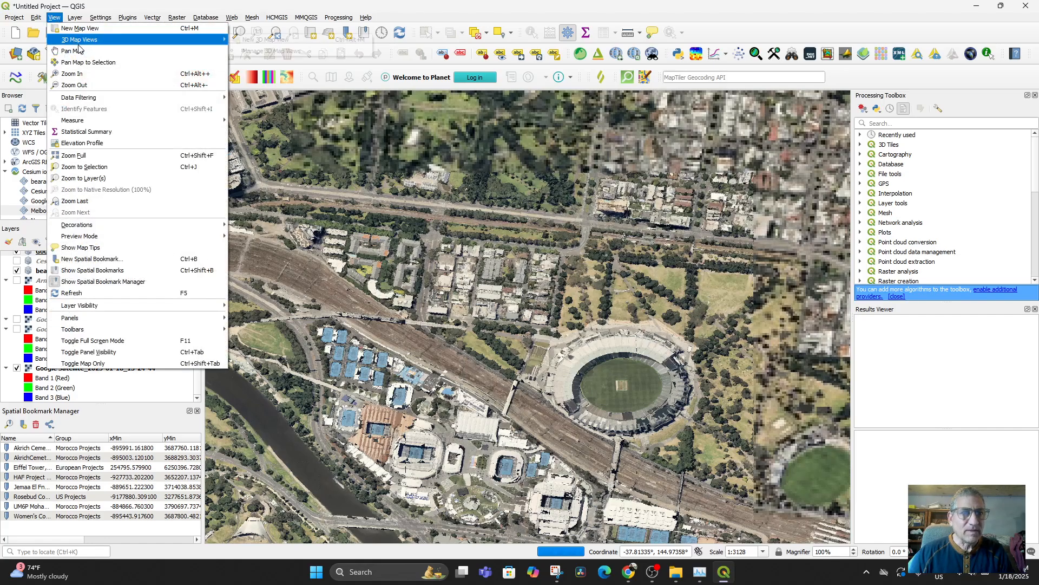
pyautogui.click(241, 42)
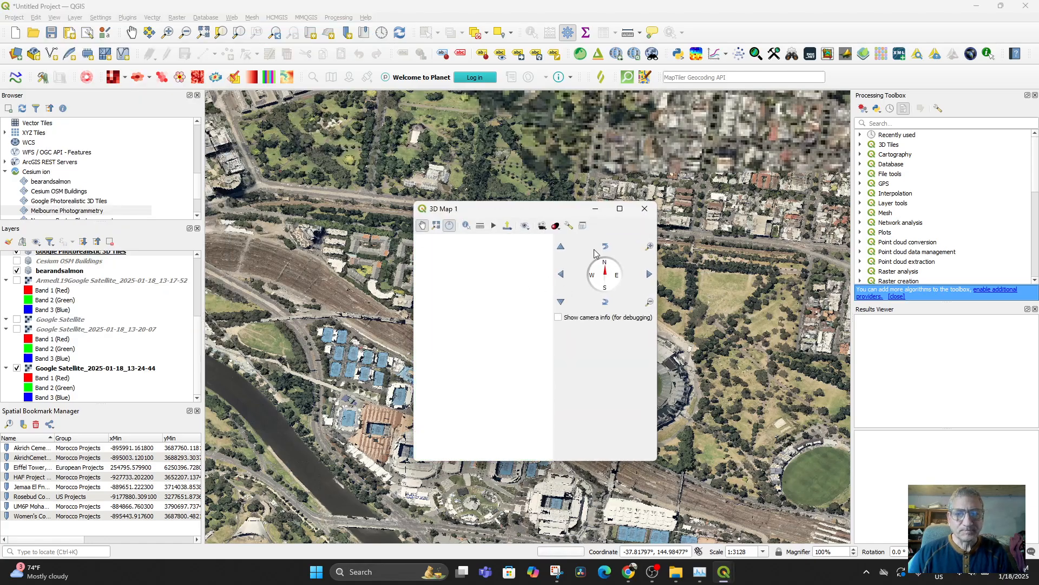
pyautogui.click(626, 206)
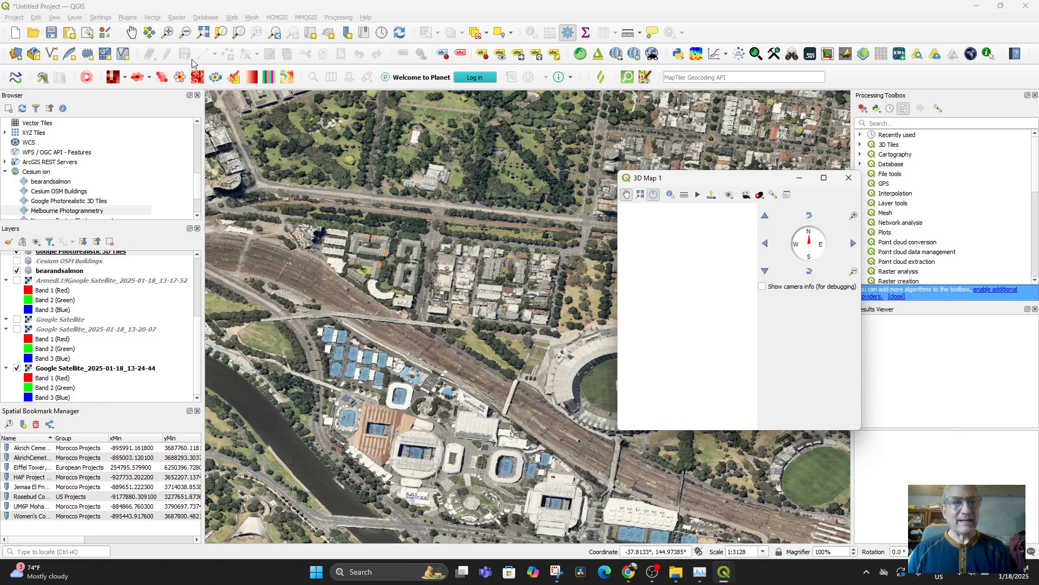
# Step: Check the cache size in the QGIS Network options and close the options
pyautogui.click(111, 20)
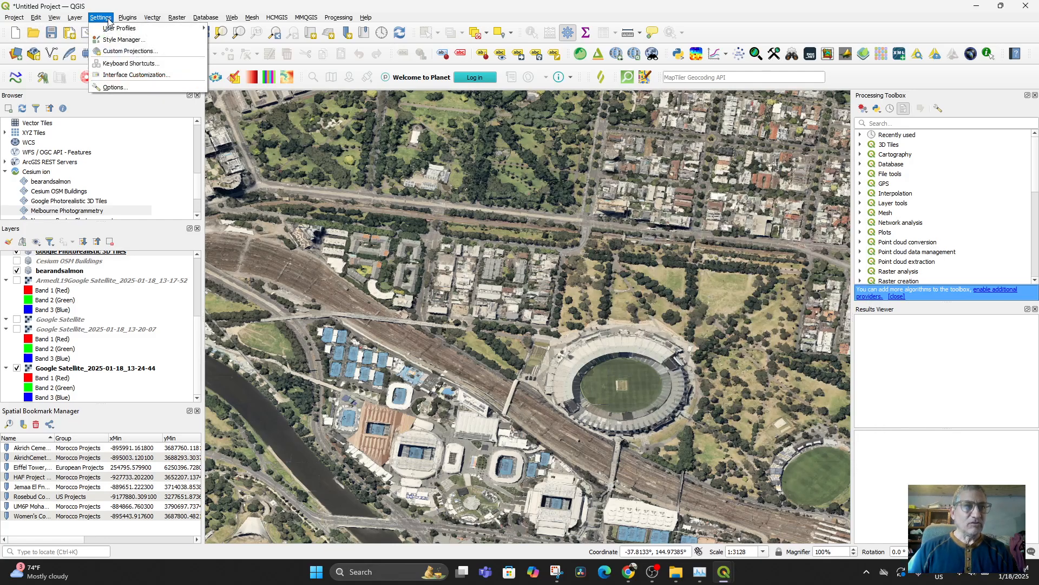
pyautogui.click(121, 86)
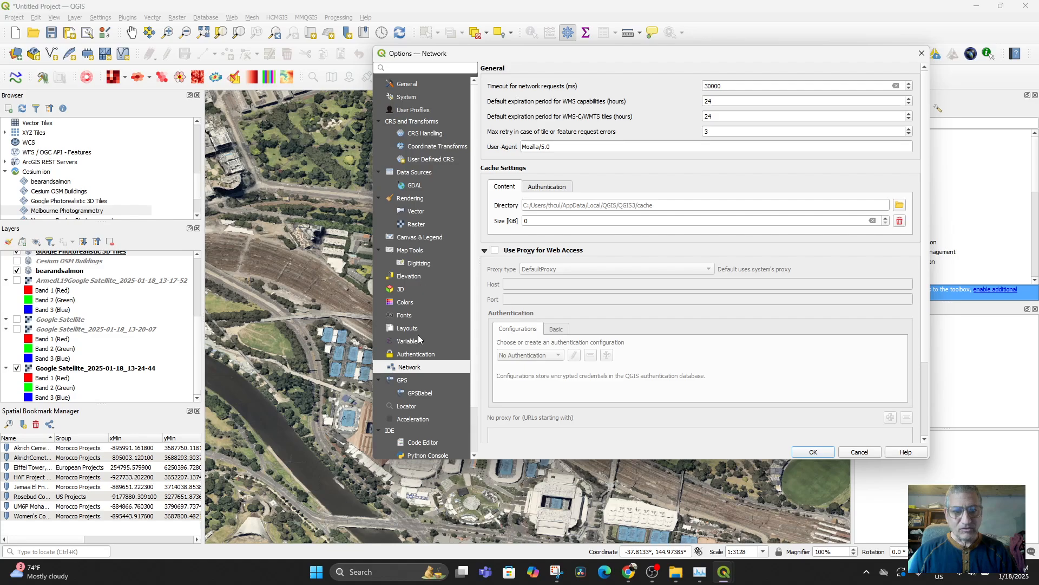
pyautogui.click(536, 221)
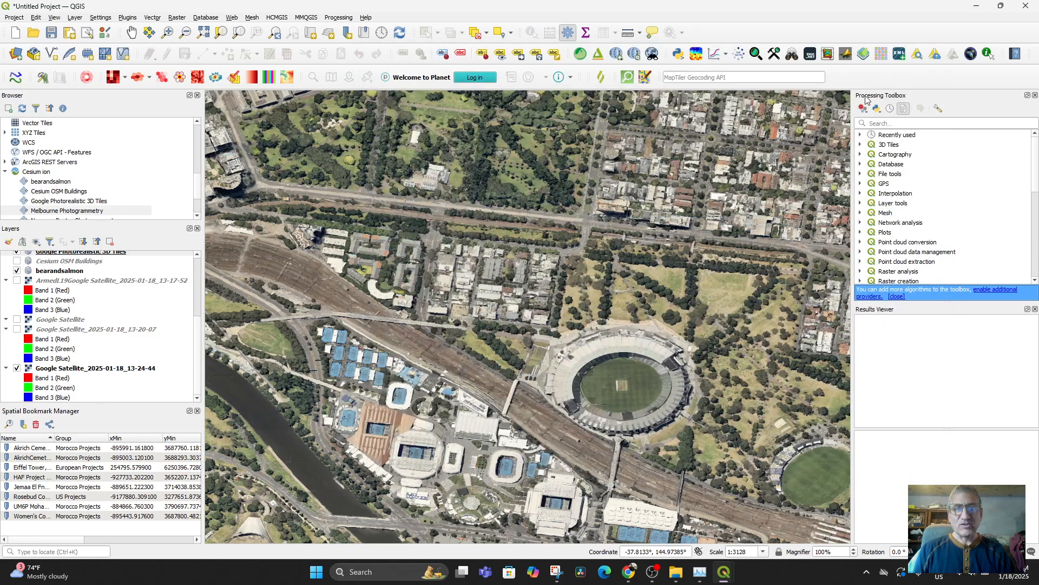
pyautogui.click(922, 54)
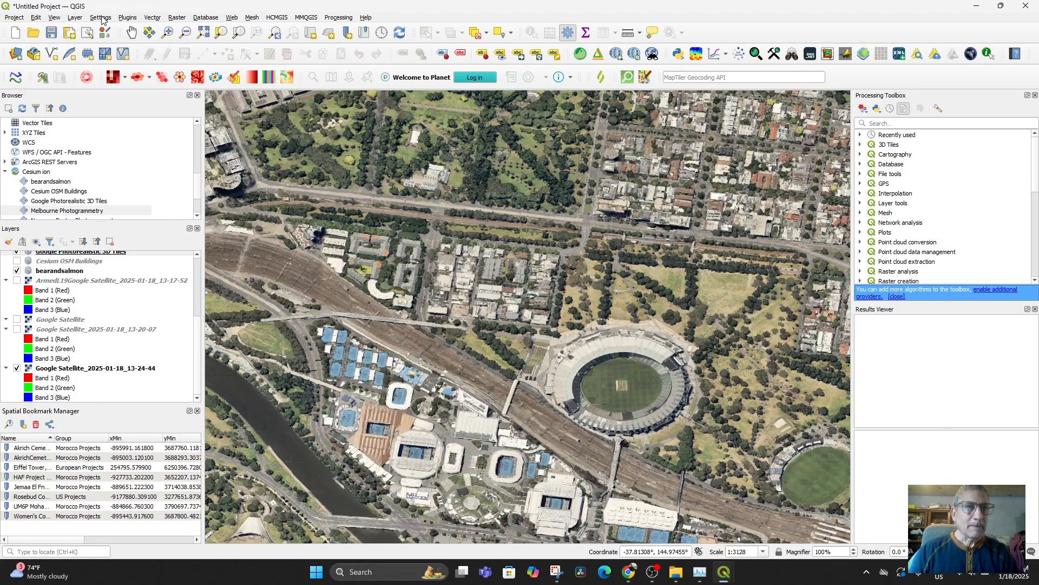
# Step: Enable Set Project Full Extent in the project's View Settings, calculate it from the map canvas extent, and apply it
pyautogui.click(55, 19)
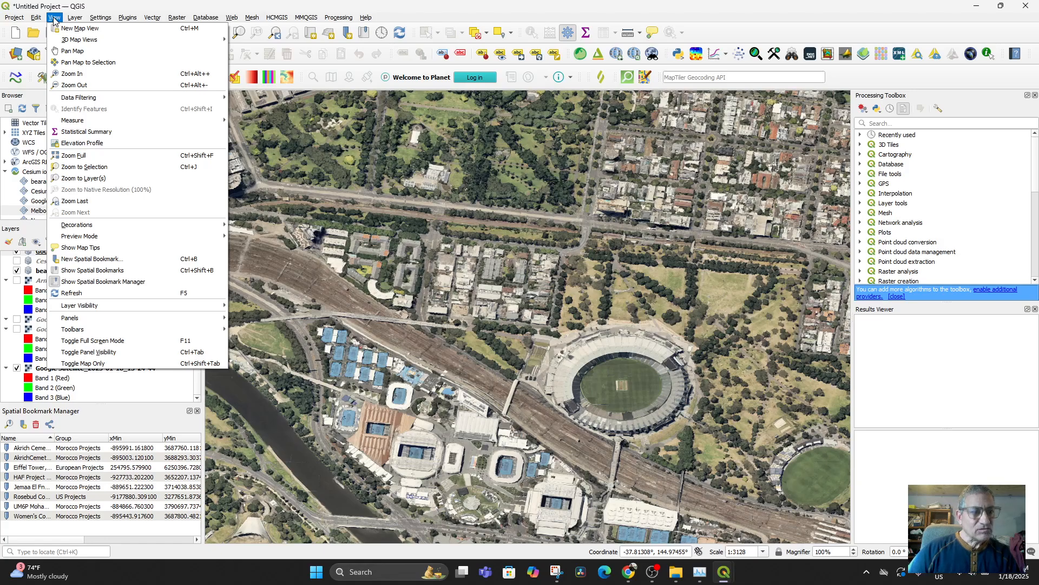
pyautogui.click(55, 19)
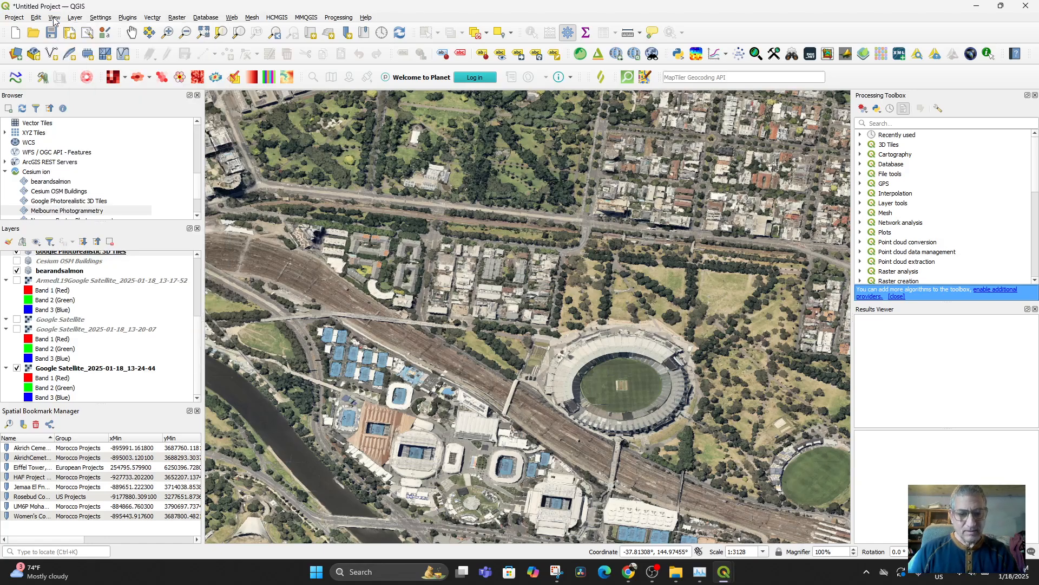
pyautogui.click(16, 19)
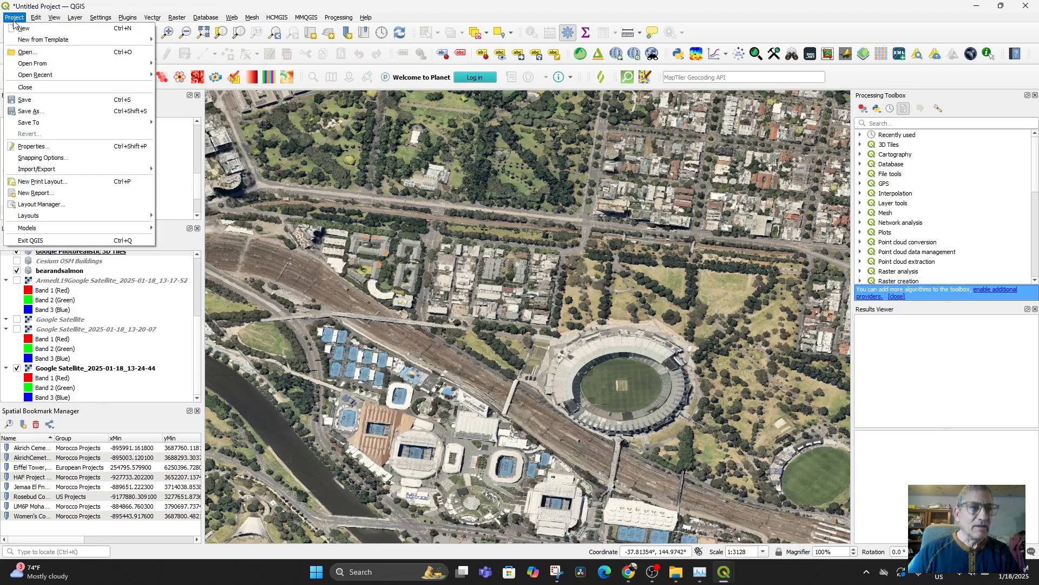
pyautogui.click(40, 152)
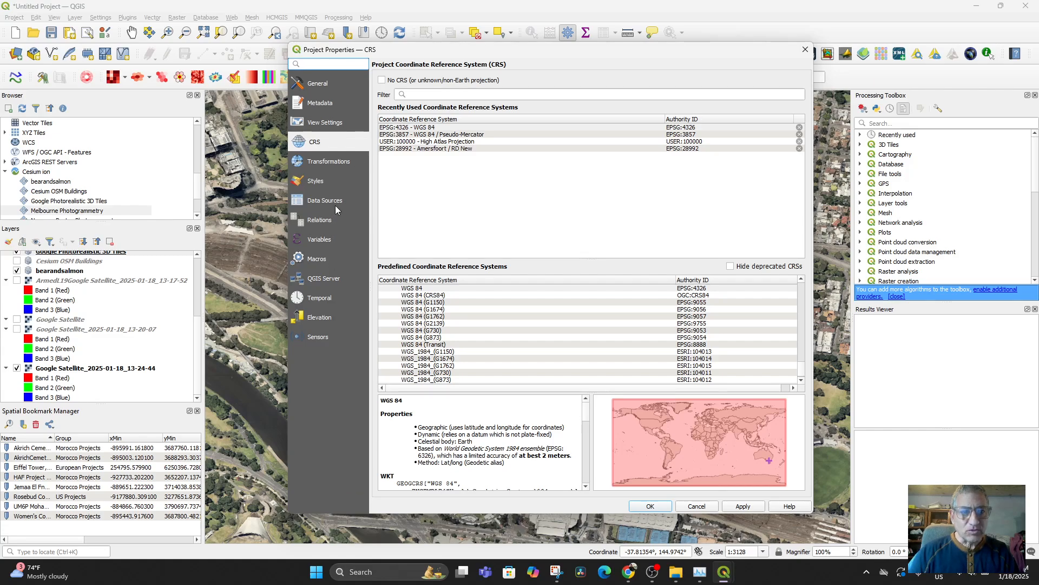
pyautogui.click(327, 124)
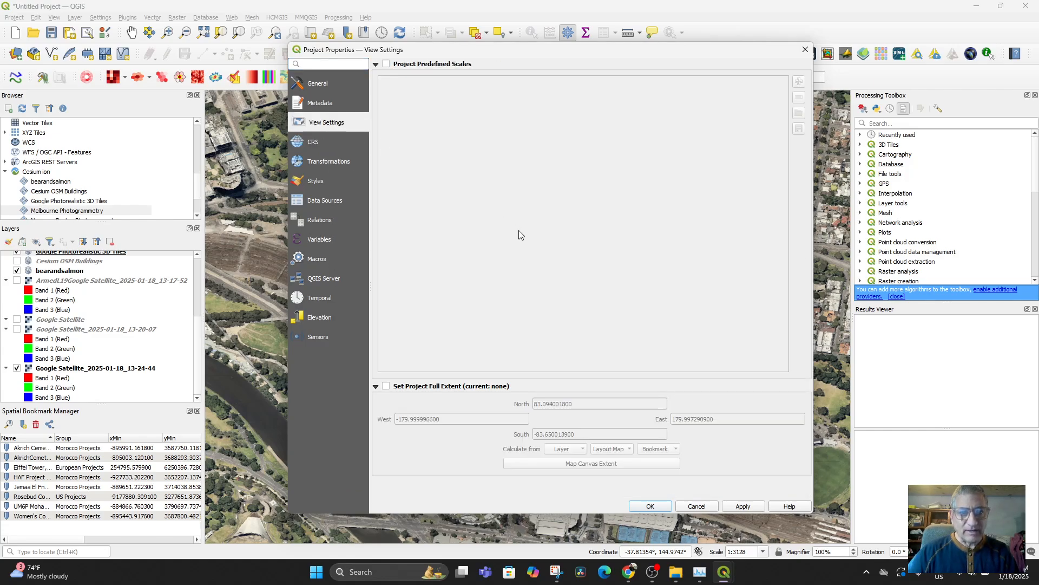
pyautogui.click(386, 386)
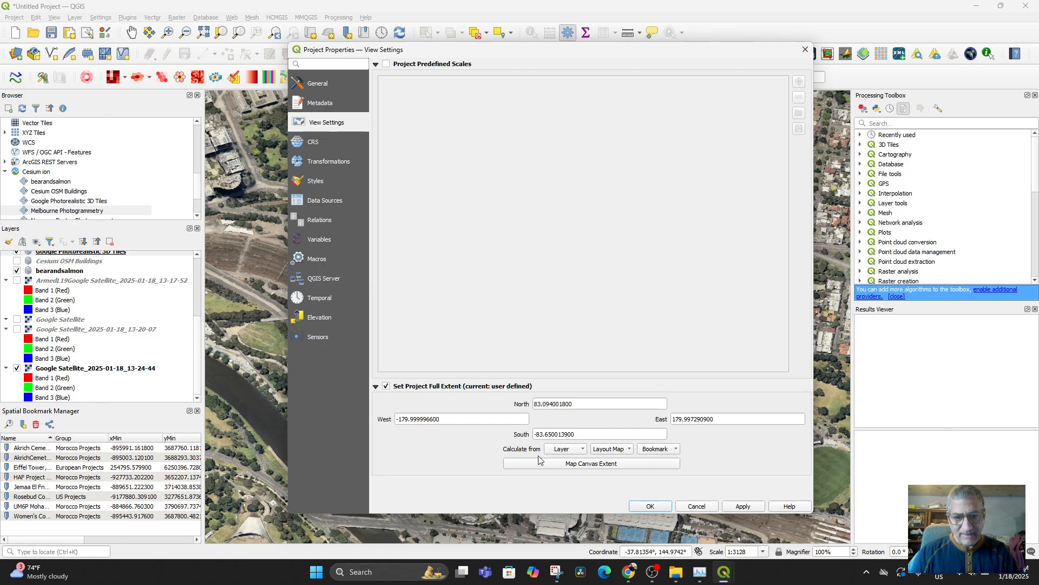
pyautogui.click(574, 465)
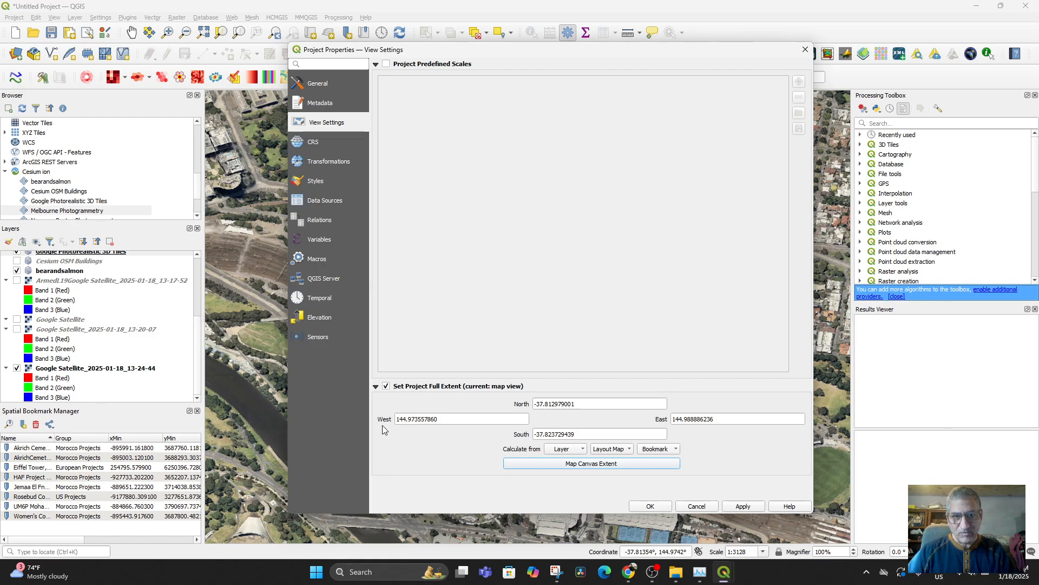
pyautogui.moveTo(652, 572)
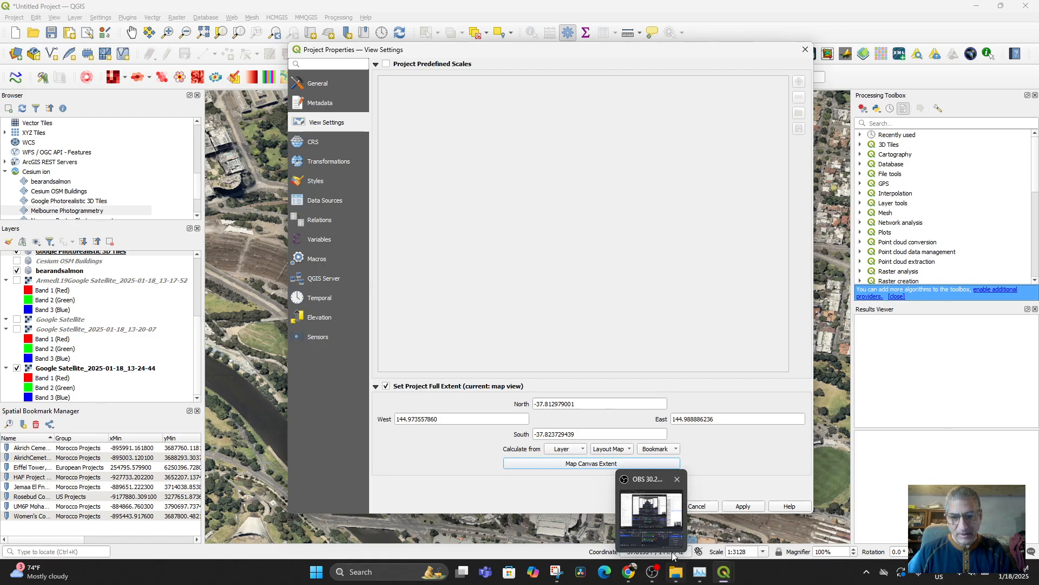
pyautogui.click(736, 506)
pyautogui.click(658, 507)
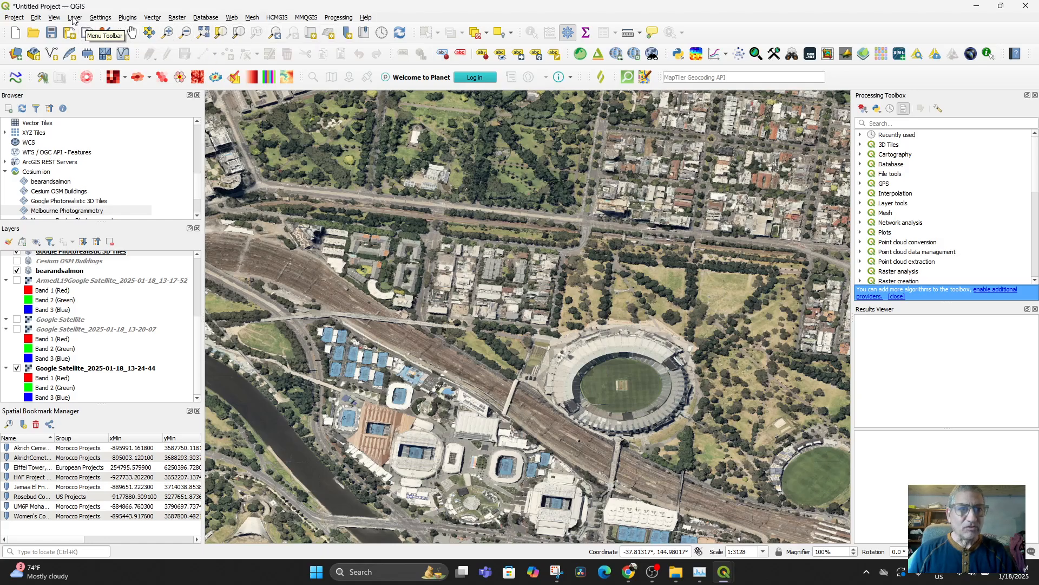
# Step: Create a new 3D map view of the stadium area and maximize its window
pyautogui.click(55, 18)
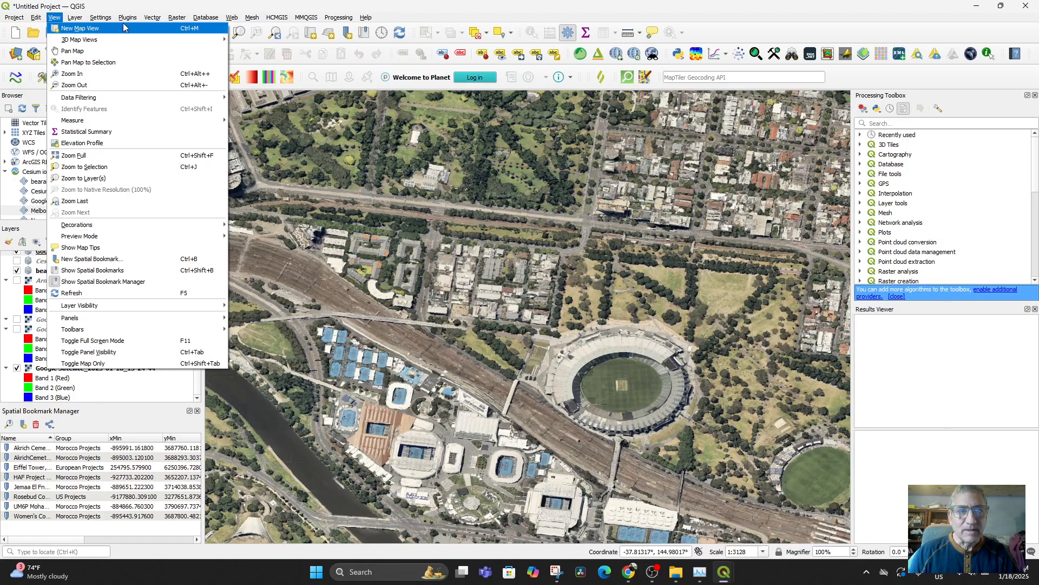
pyautogui.moveTo(341, 15)
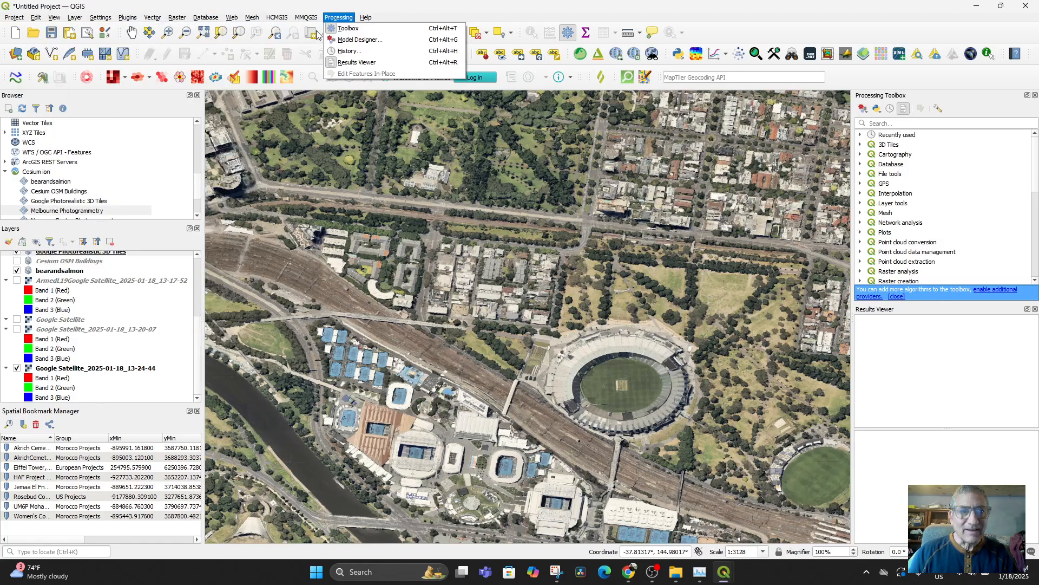
pyautogui.click(412, 5)
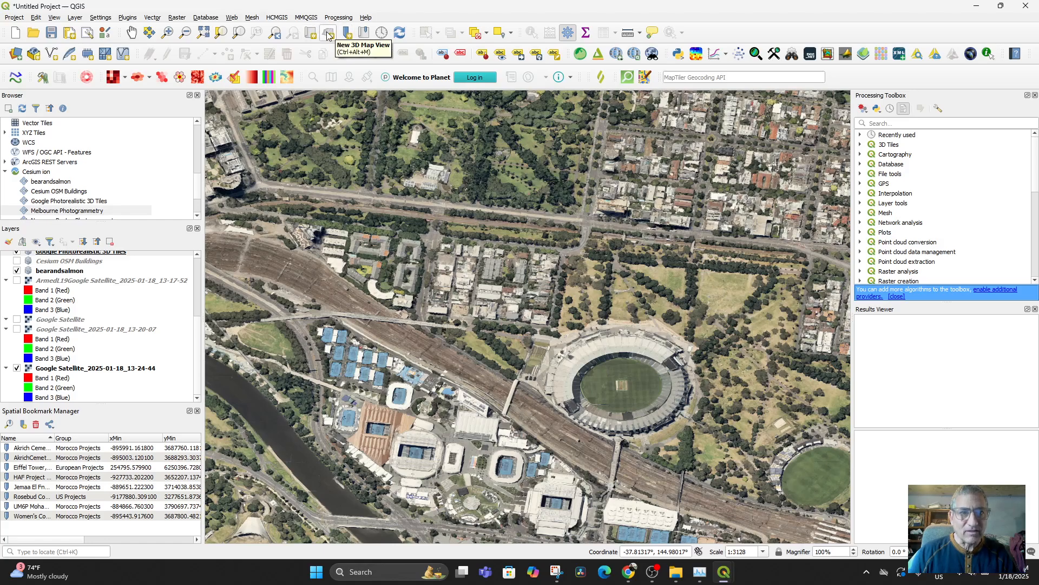
pyautogui.click(327, 35)
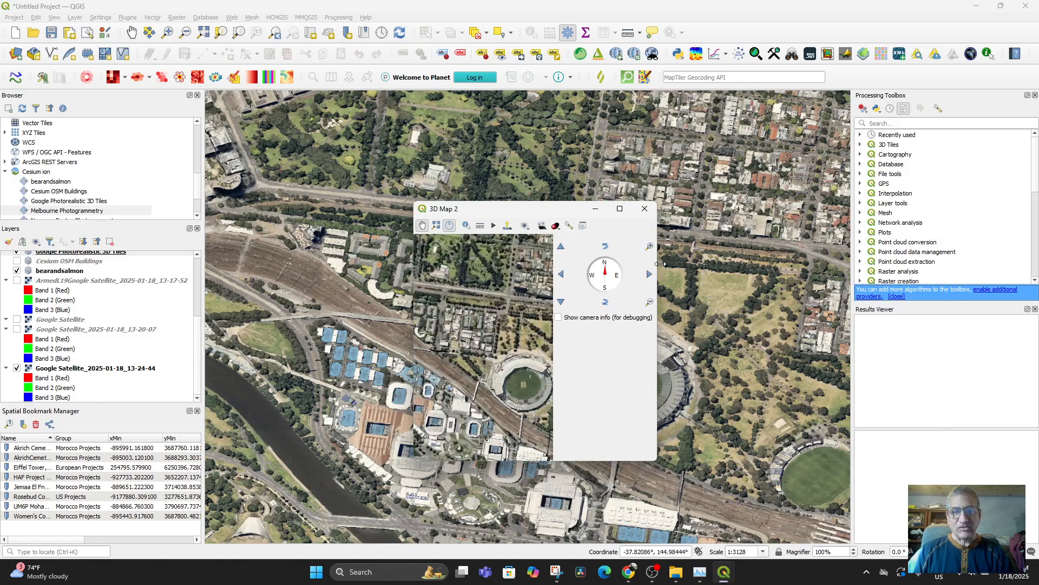
pyautogui.click(619, 209)
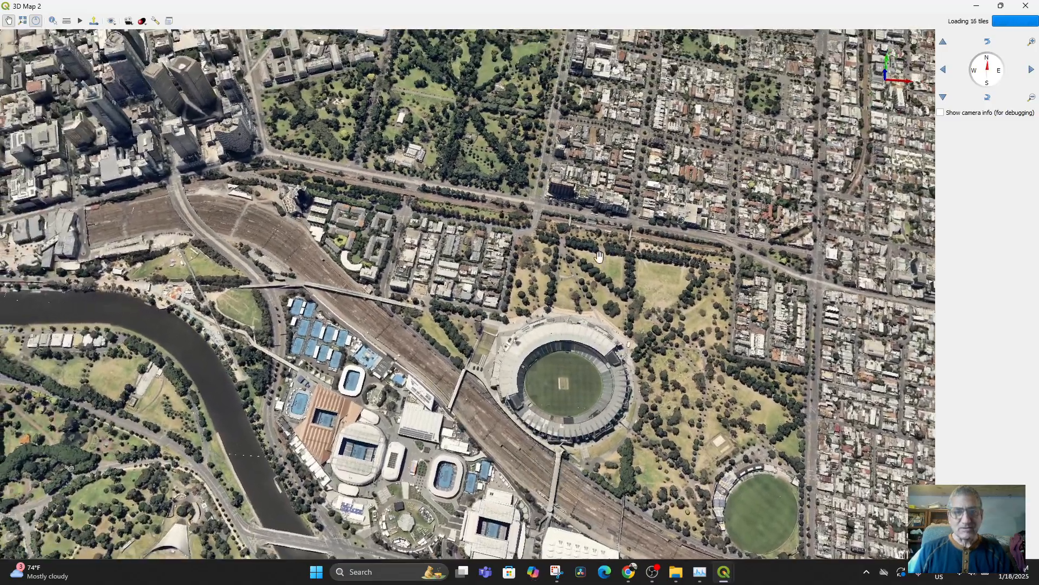
# Step: Tilt and pan the 3D view to inspect the river, gardens and city skyline, and close the view
pyautogui.moveTo(574, 536); pyautogui.dragTo(553, 307, button='middle')
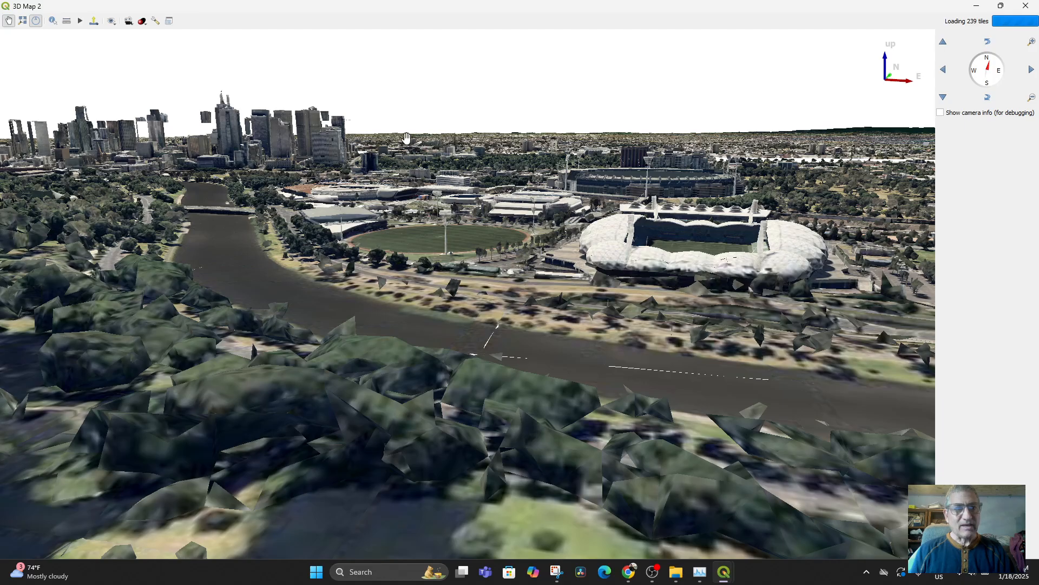
pyautogui.moveTo(332, 292); pyautogui.dragTo(60, 524)
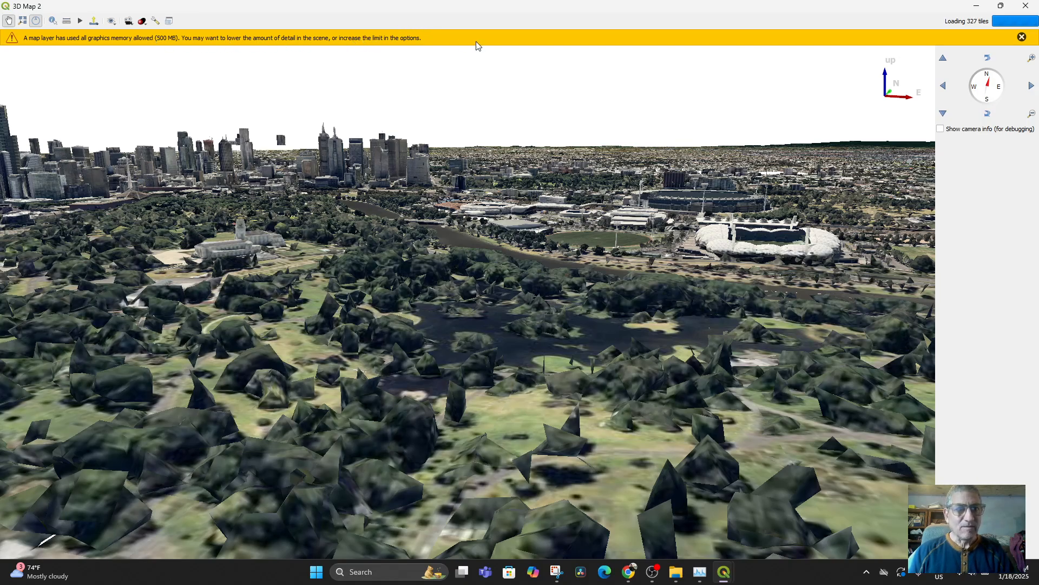
pyautogui.click(1028, 7)
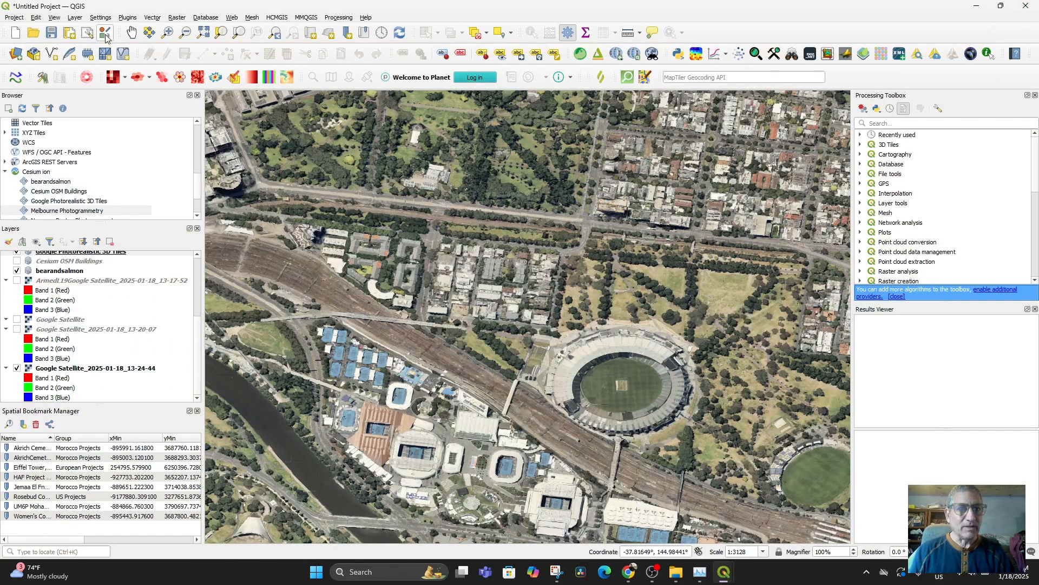
pyautogui.click(100, 17)
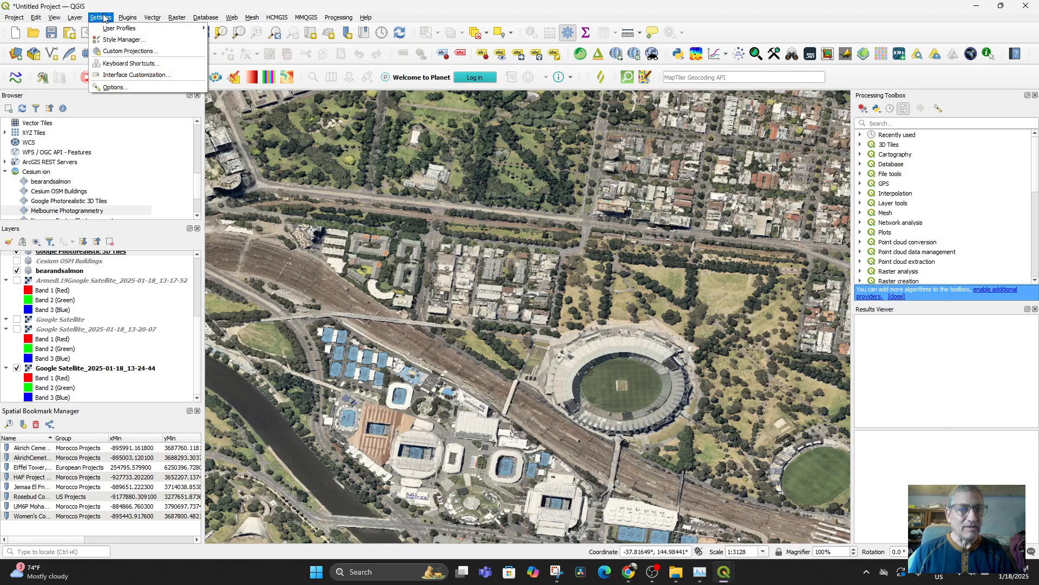
pyautogui.click(134, 86)
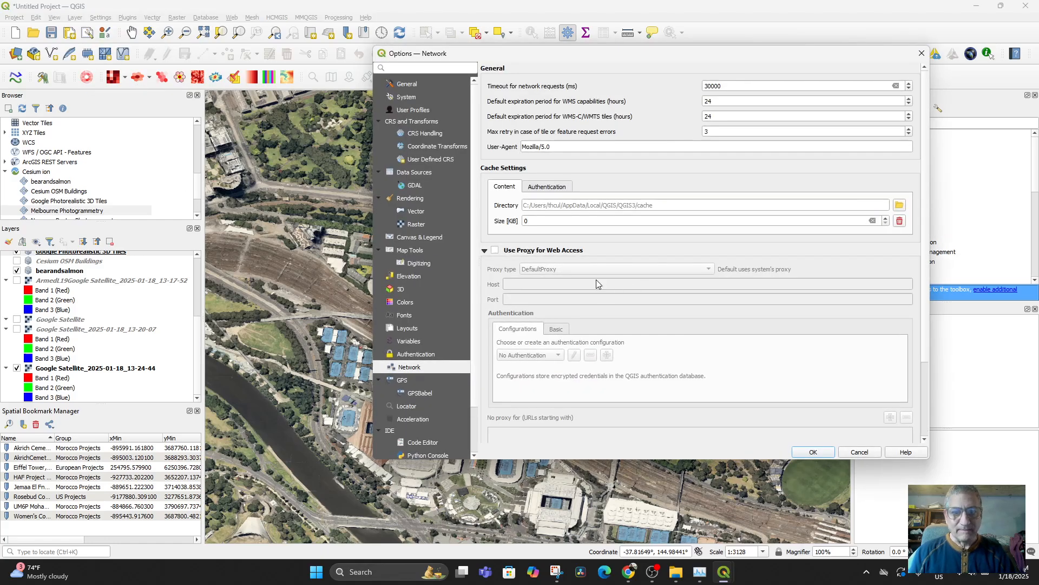
pyautogui.click(554, 221)
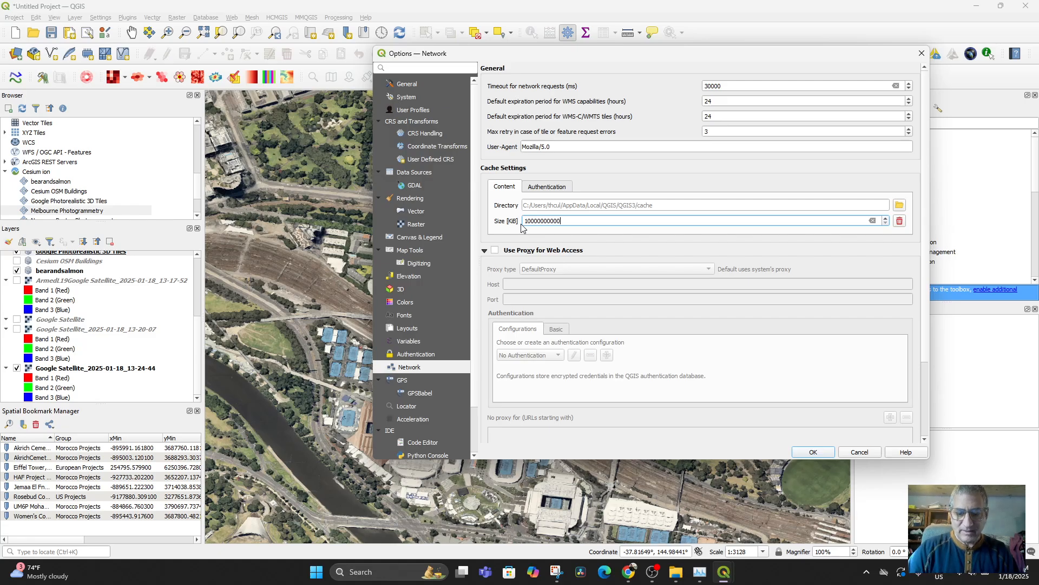
pyautogui.press('Return')
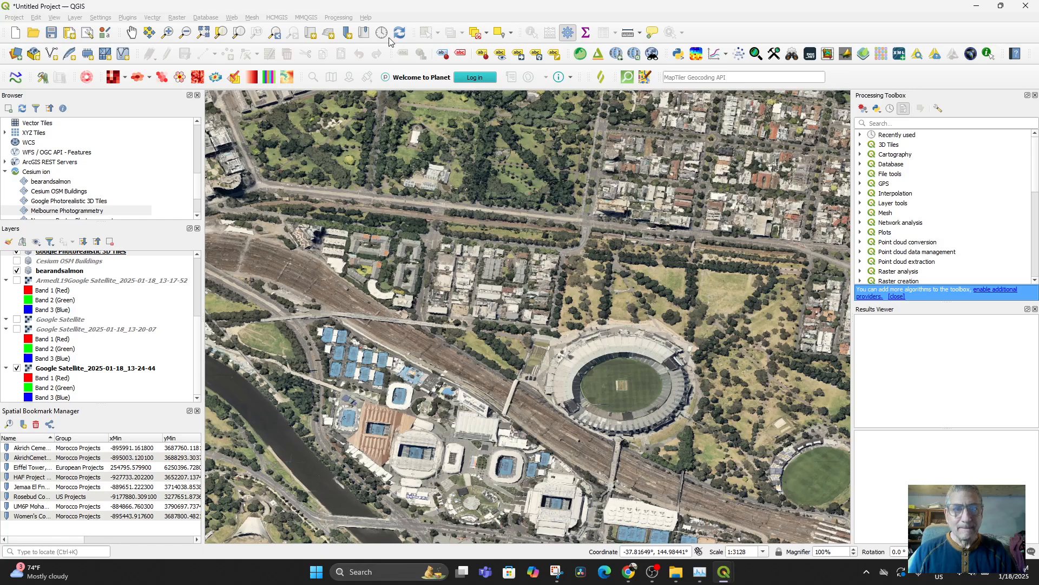
# Step: Create another 3D map view, maximize it, and tilt it to an oblique view of the stadiums beyond the river
pyautogui.click(329, 34)
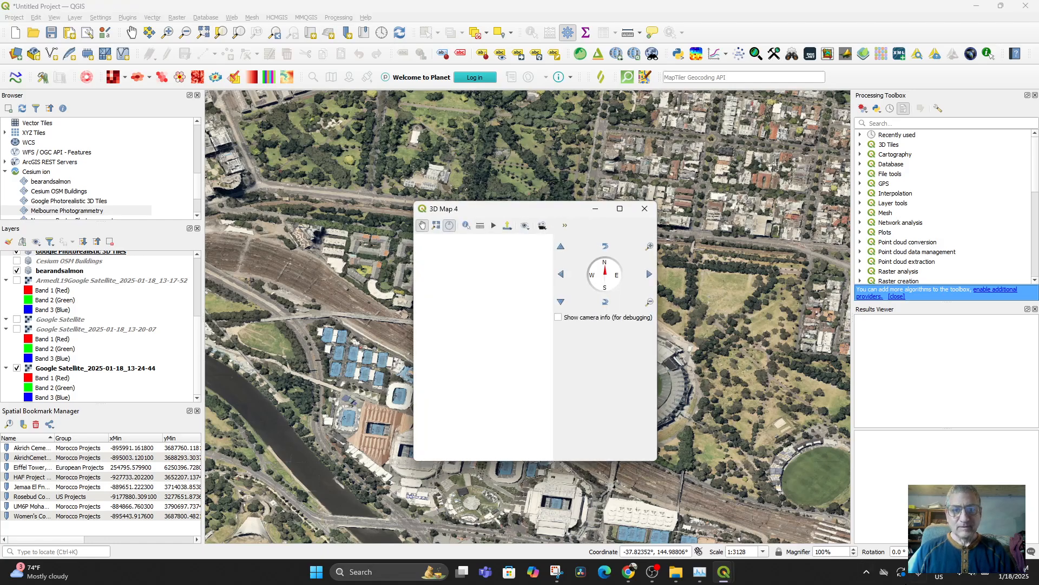
pyautogui.click(620, 208)
pyautogui.moveTo(574, 342); pyautogui.dragTo(463, 413, button='middle')
pyautogui.scroll(2, 462, 413)
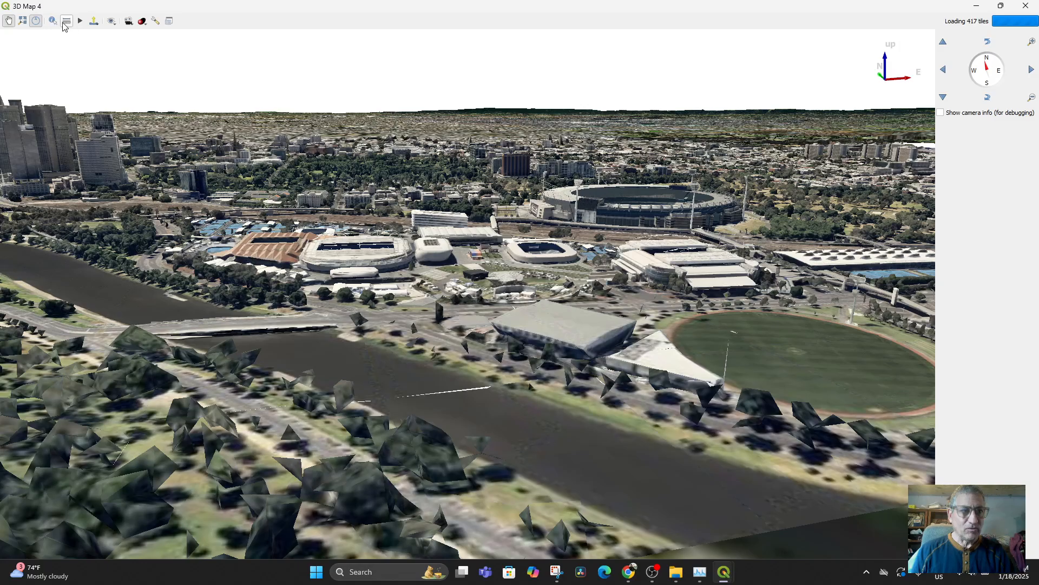
# Step: Show the animation controls of the 3D view and try to add a keyframe at 0 seconds
pyautogui.click(80, 21)
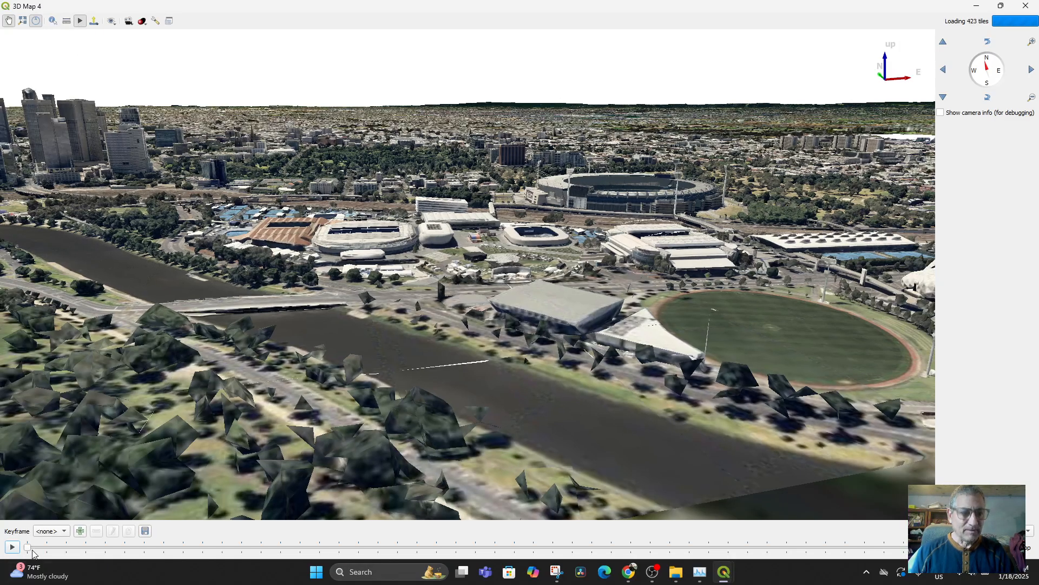
pyautogui.click(63, 531)
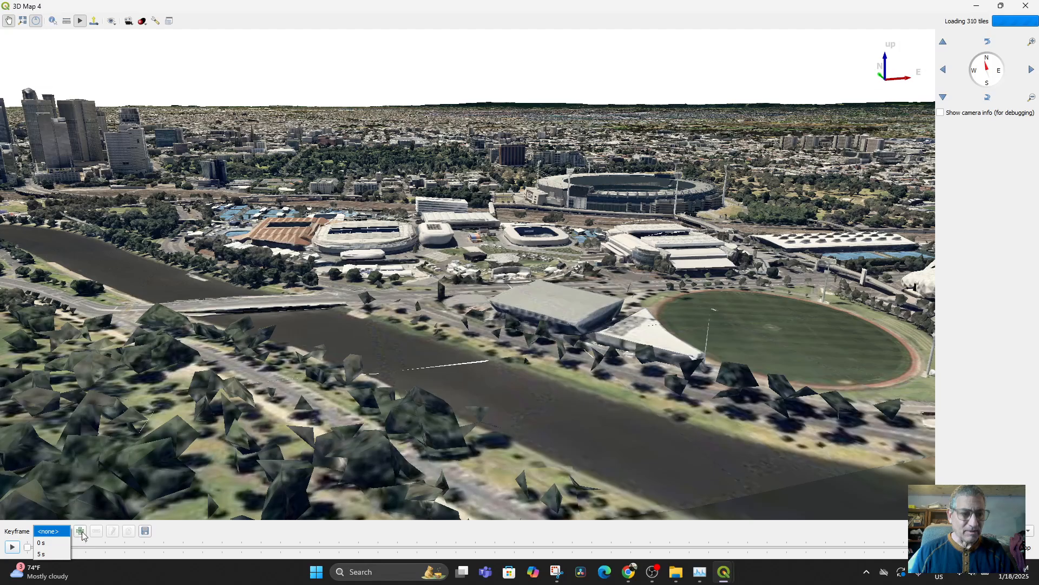
pyautogui.click(80, 530)
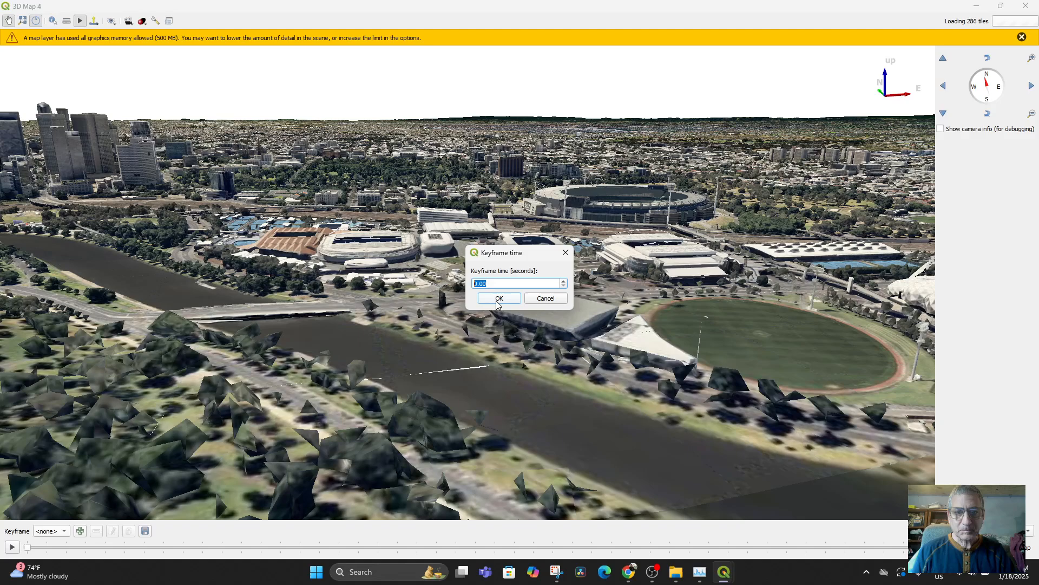
pyautogui.click(498, 301)
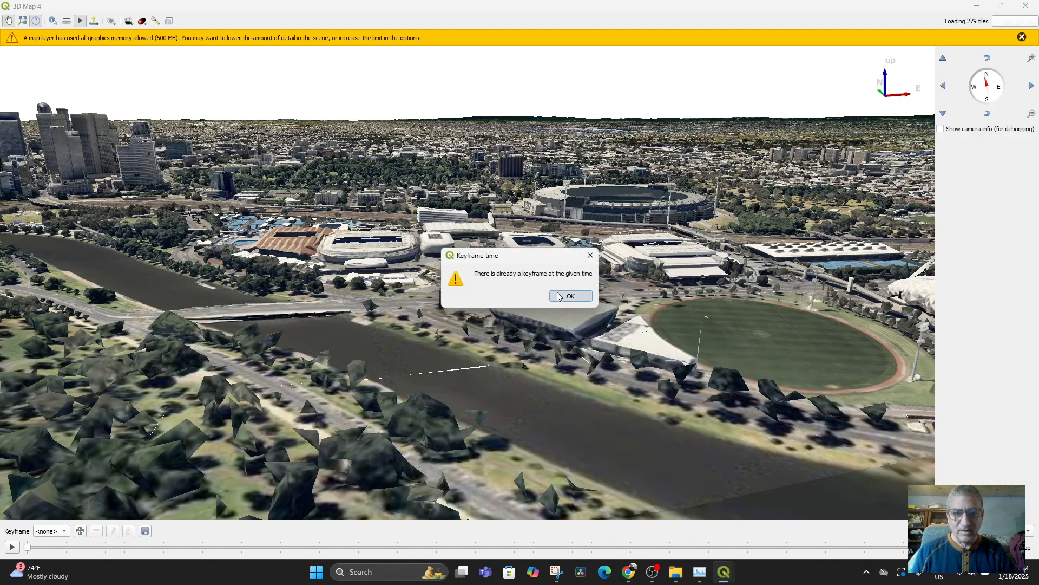
pyautogui.click(571, 296)
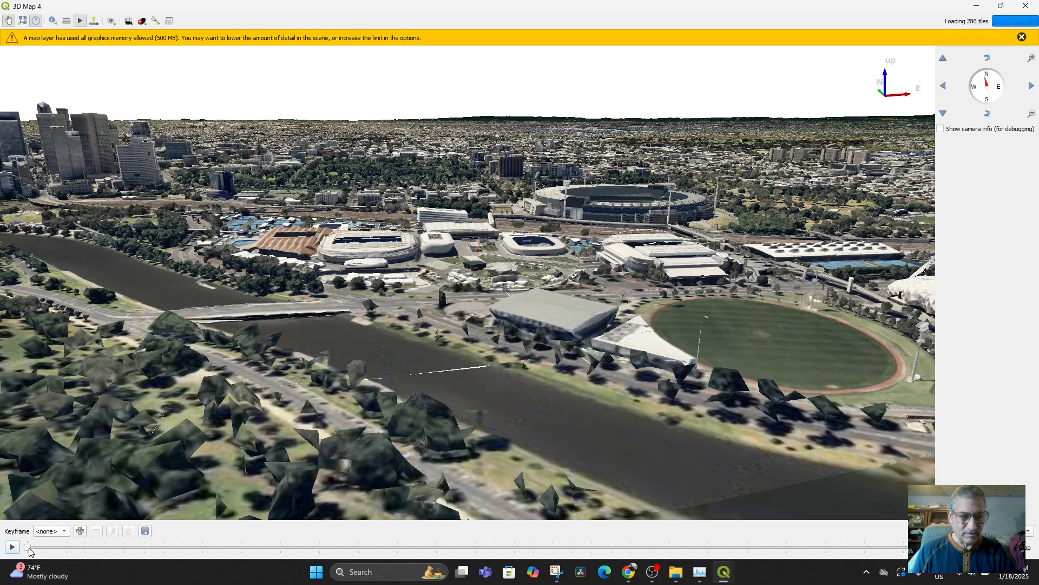
# Step: Advance the animation time to 4.63 seconds and navigate the 3D view across the river and gardens to the large white mansion
pyautogui.moveTo(29, 551); pyautogui.dragTo(1036, 546)
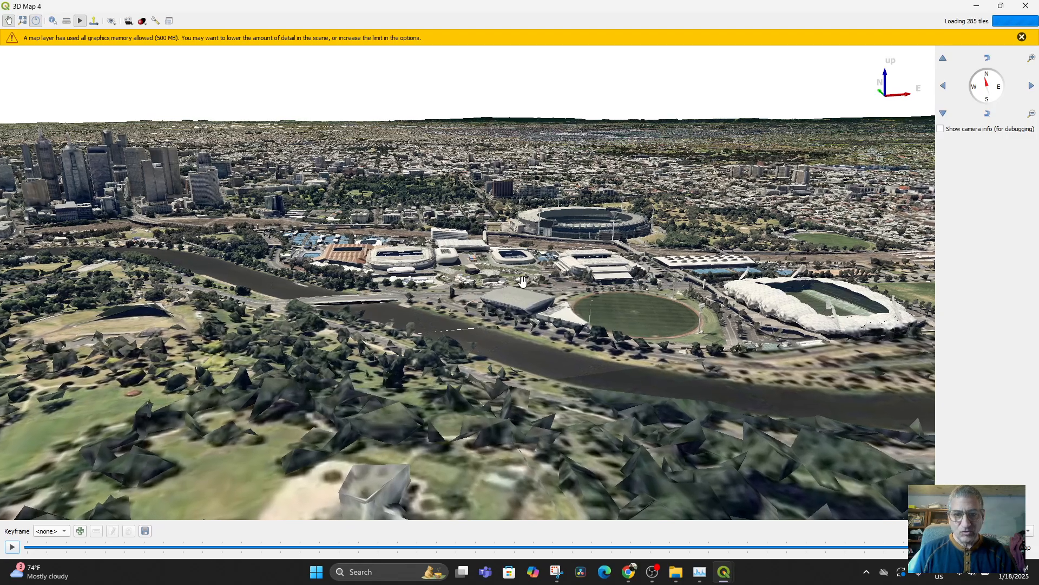
pyautogui.moveTo(522, 282); pyautogui.dragTo(603, 299)
pyautogui.moveTo(357, 463); pyautogui.dragTo(899, 370, button='middle')
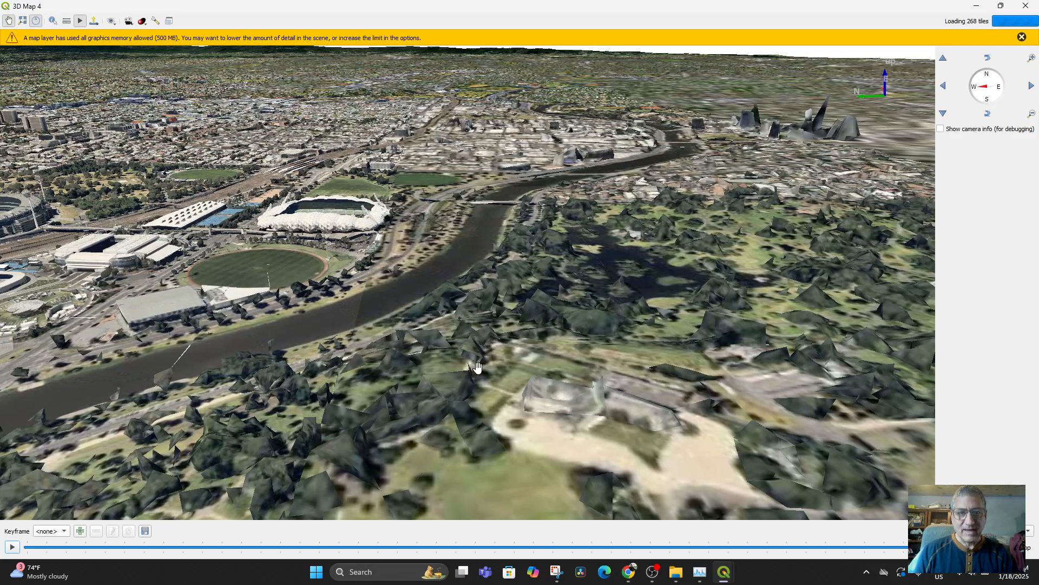
pyautogui.moveTo(690, 356); pyautogui.dragTo(302, 367, button='middle')
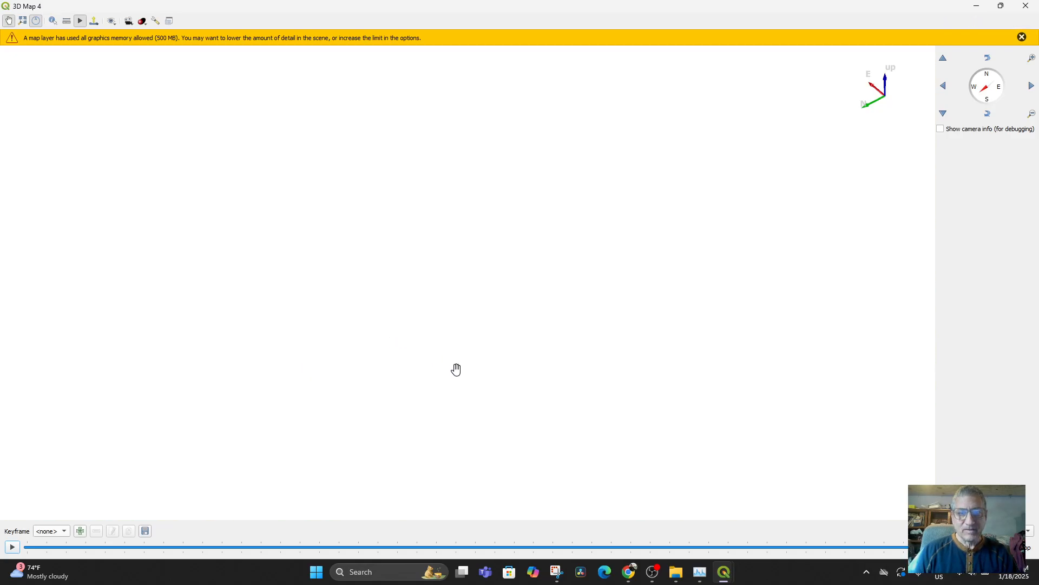
pyautogui.moveTo(654, 384); pyautogui.dragTo(579, 405, button='middle')
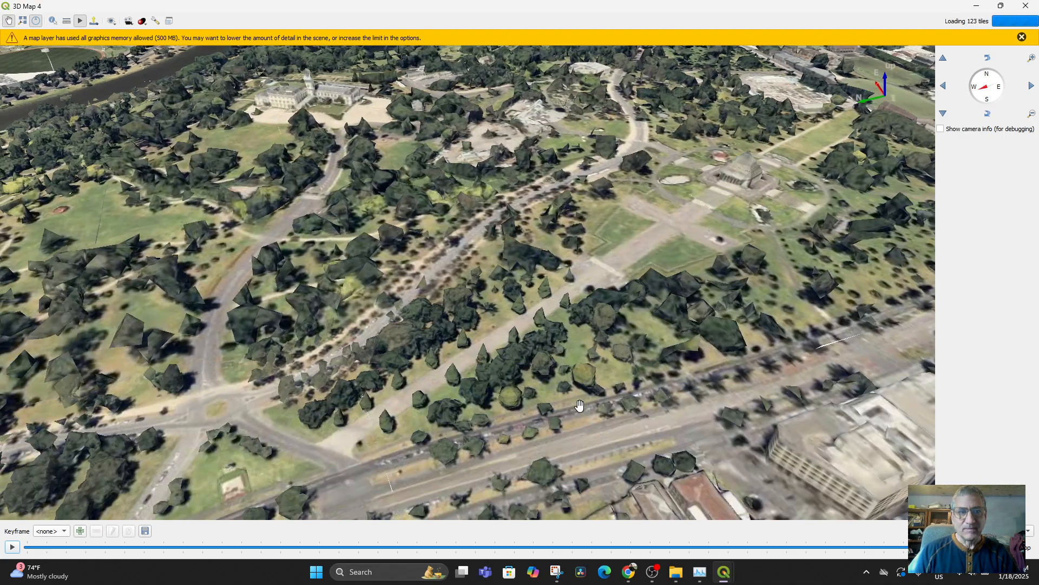
pyautogui.moveTo(347, 250); pyautogui.dragTo(505, 401)
pyautogui.moveTo(219, 231); pyautogui.dragTo(332, 361)
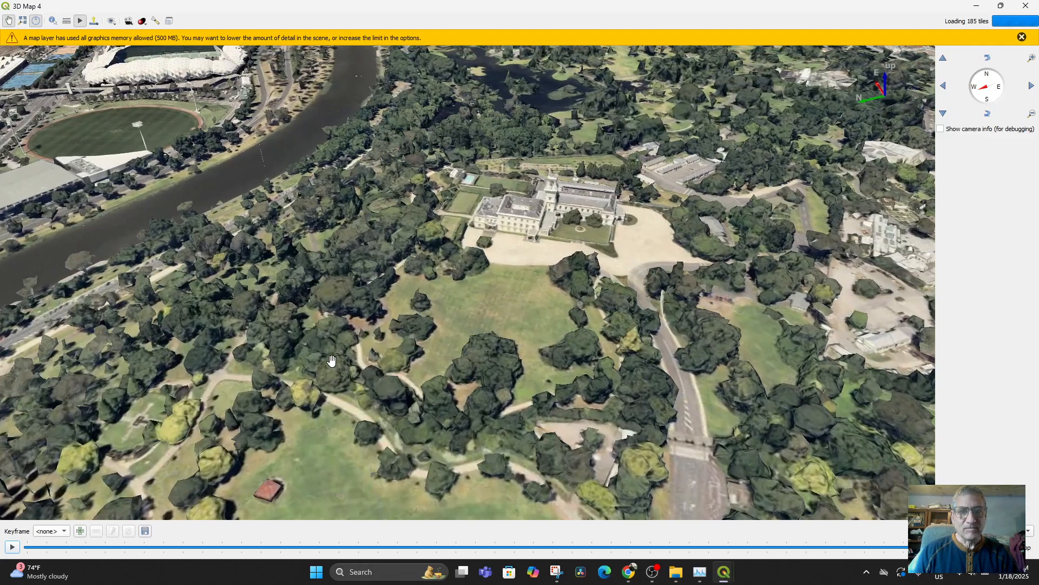
pyautogui.scroll(2, 546, 251)
pyautogui.scroll(-1, 547, 251)
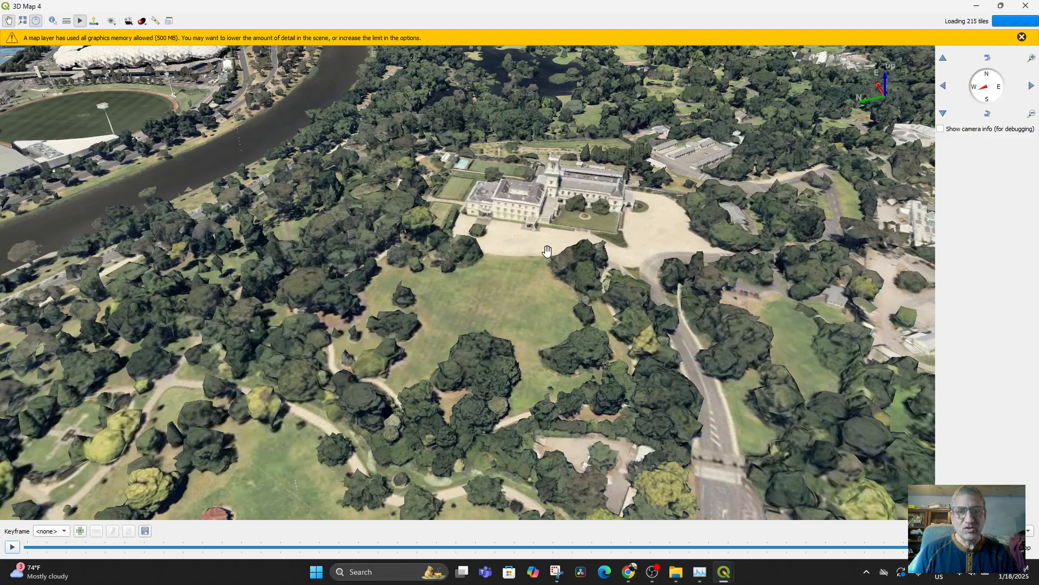
pyautogui.moveTo(547, 250); pyautogui.dragTo(508, 437, button='middle')
pyautogui.scroll(2, 542, 290)
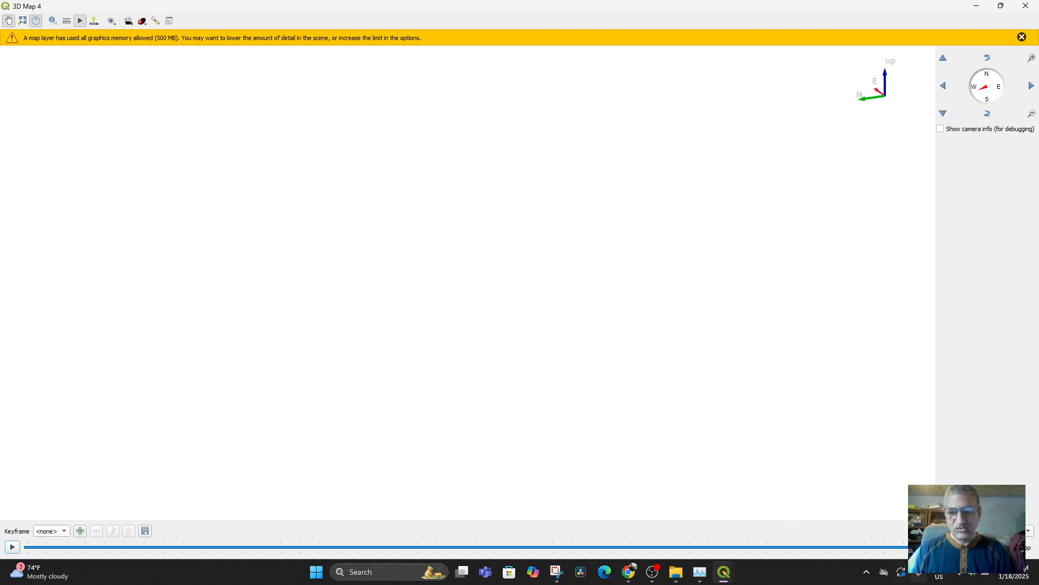
# Step: Orbit to a distant overview of Melbourne and its bay, add a camera keyframe at 4.63 seconds, and play the animation
pyautogui.moveTo(724, 574)
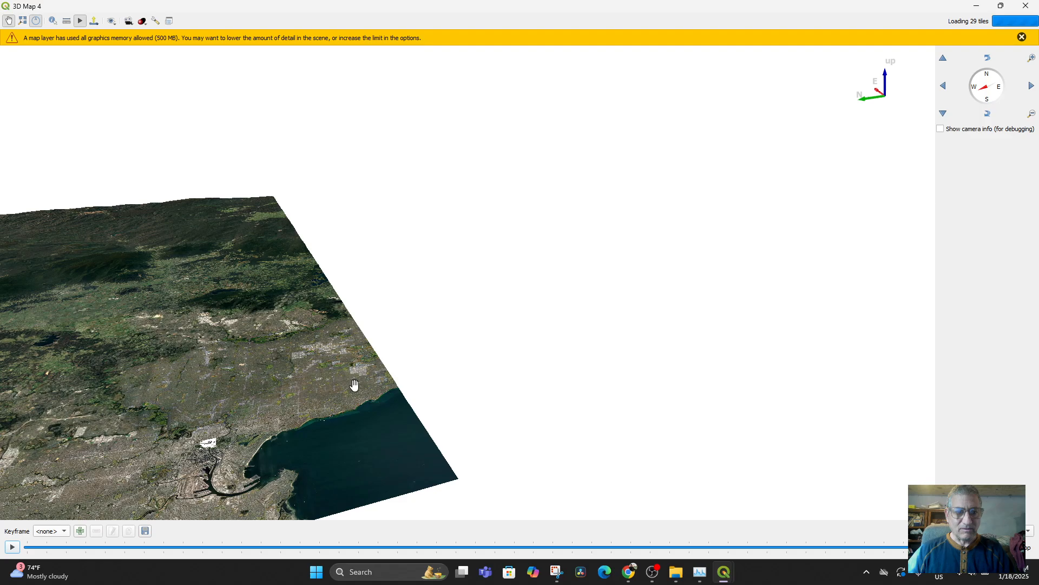
pyautogui.moveTo(353, 385); pyautogui.dragTo(617, 342, button='middle')
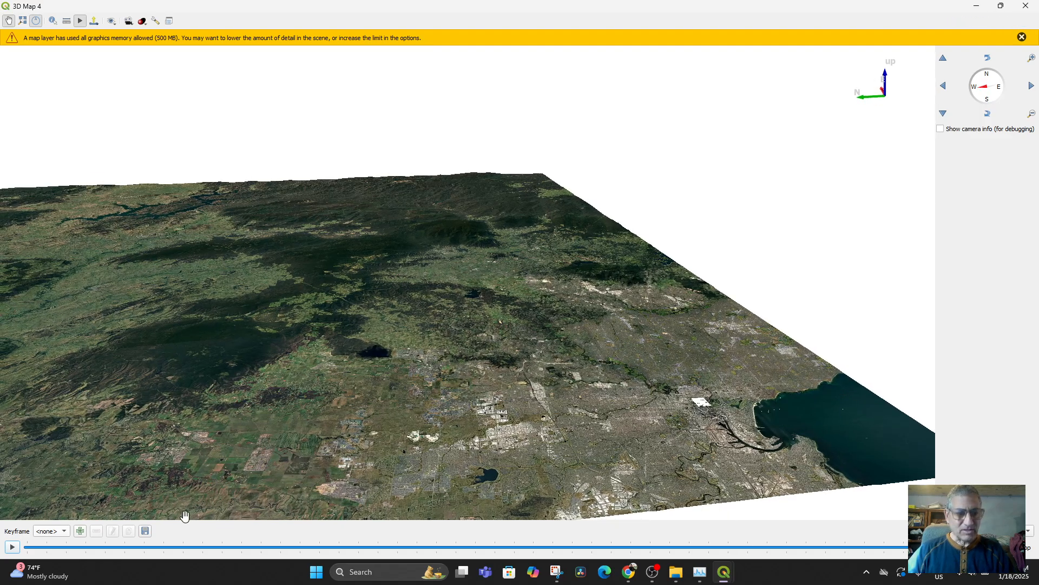
pyautogui.click(81, 531)
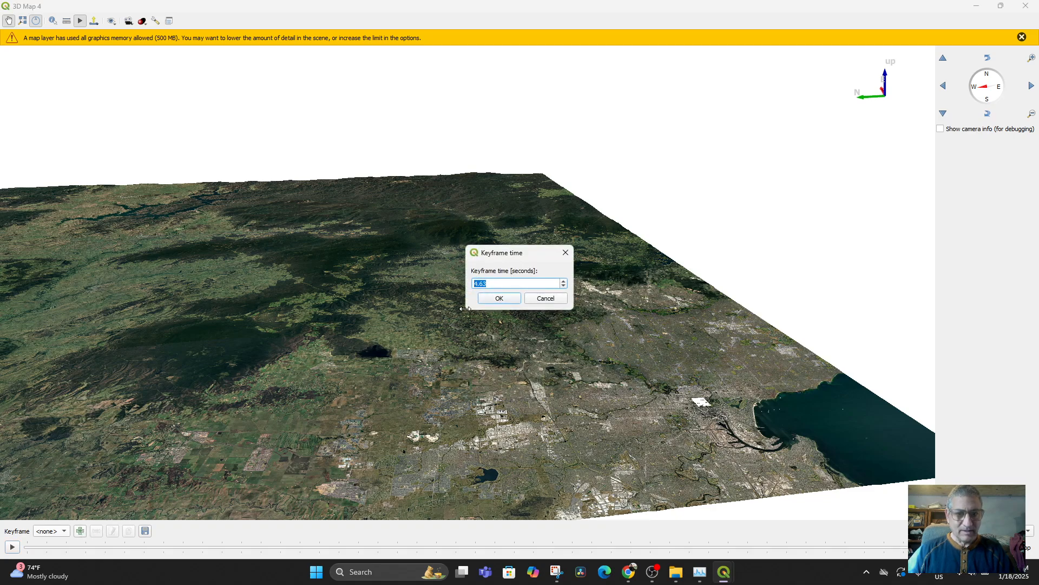
pyautogui.click(499, 298)
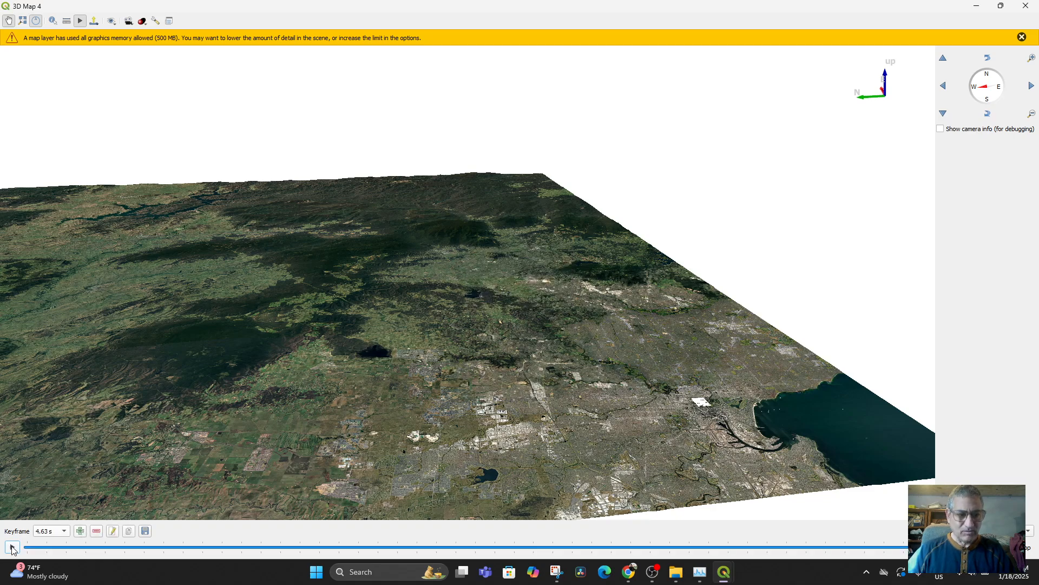
pyautogui.click(12, 547)
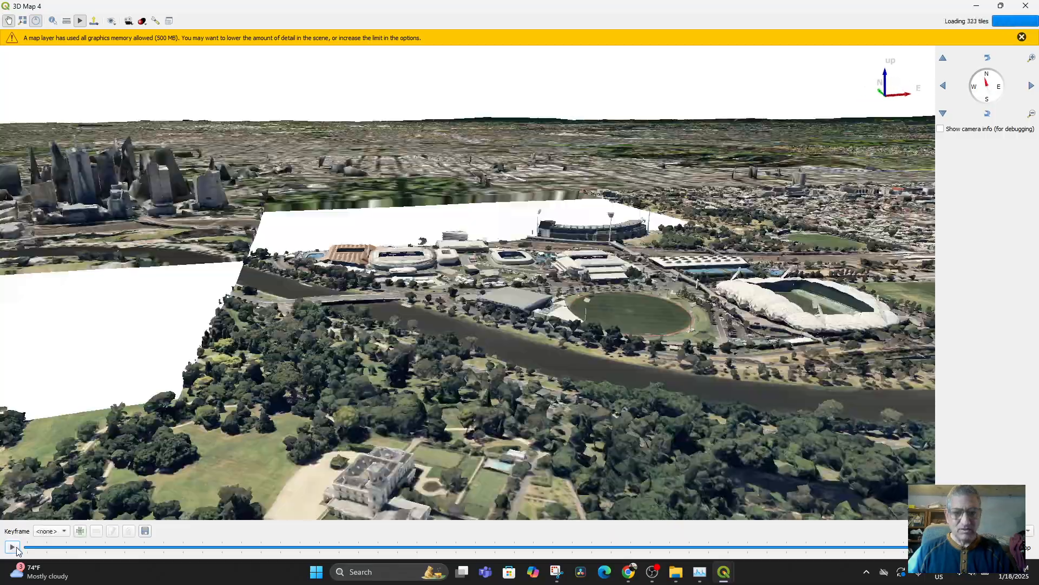
pyautogui.click(8, 549)
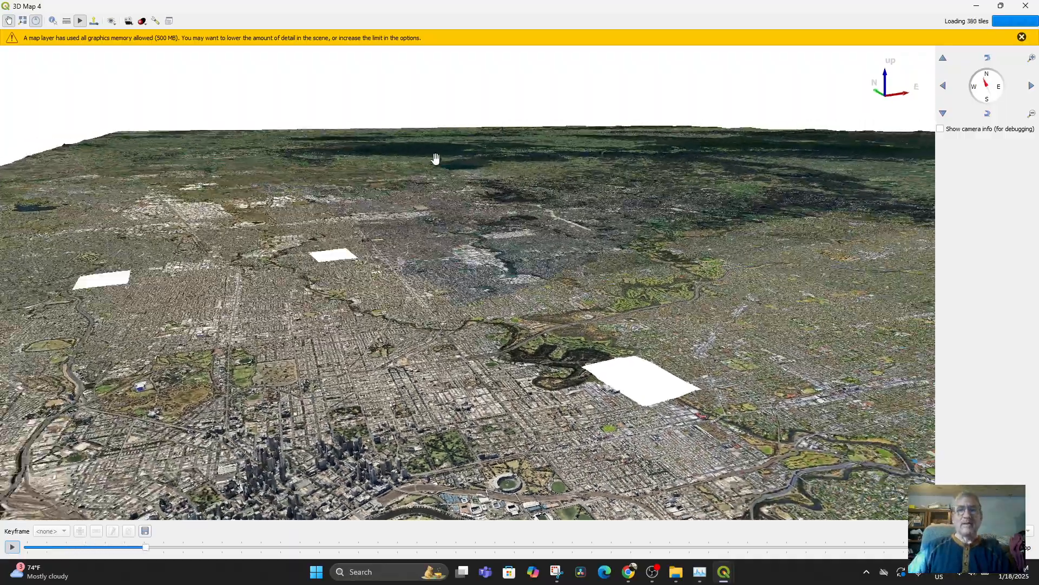
# Step: Close the 3D Map 4 and 3D Map 3 windows
pyautogui.click(1027, 7)
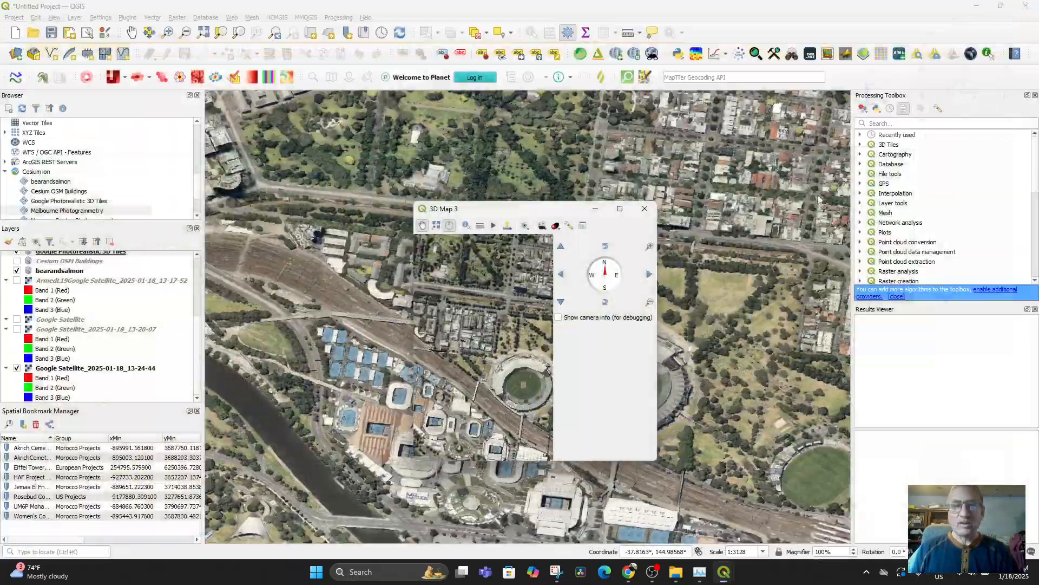
pyautogui.click(644, 208)
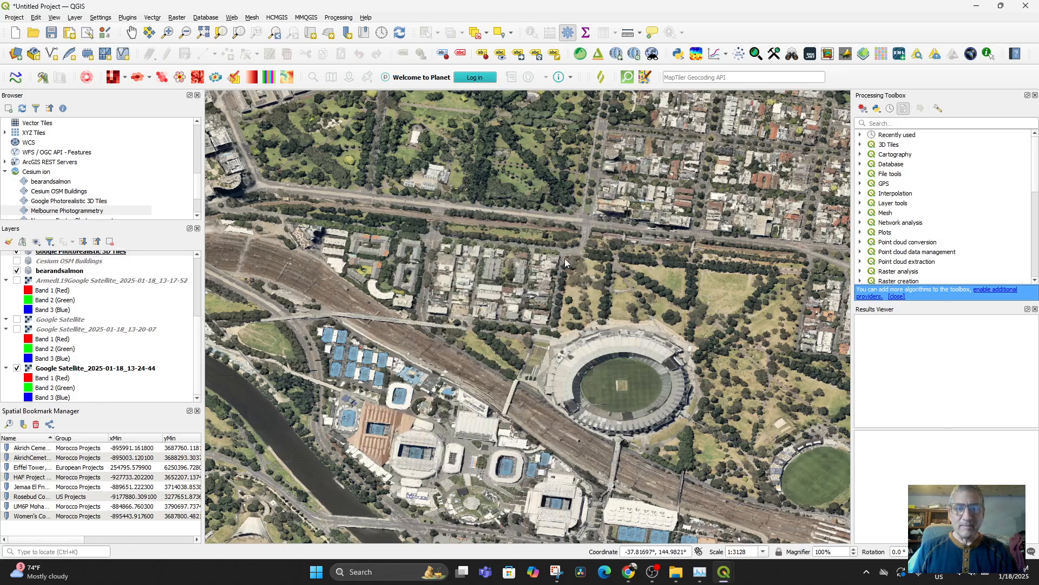
pyautogui.scroll(1, 85, 293)
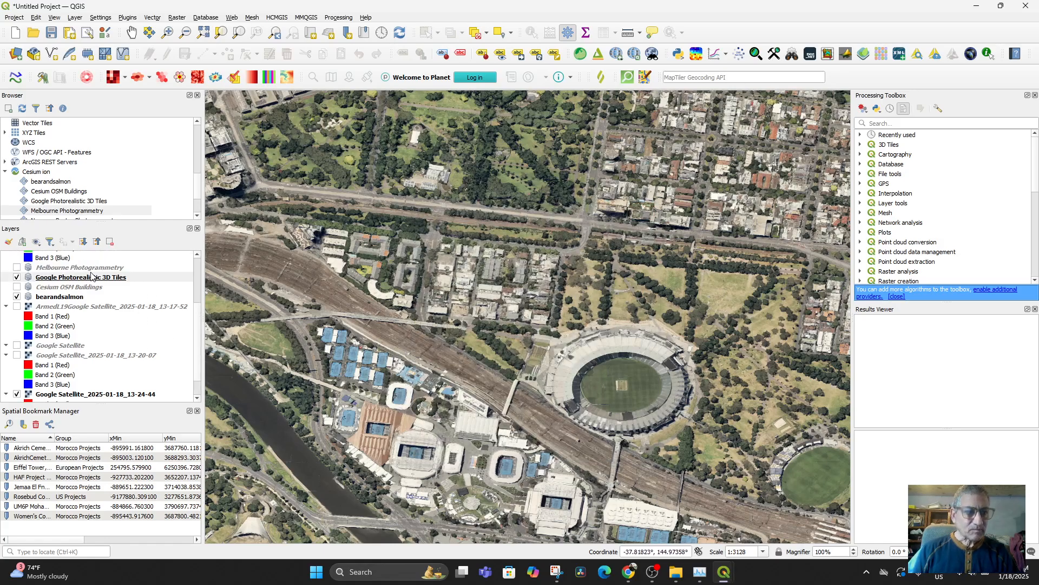
# Step: Compare the Melbourne Photogrammetry layer with Google Photorealistic 3D Tiles by toggling it, check its full coverage, and leave it hidden
pyautogui.click(17, 267)
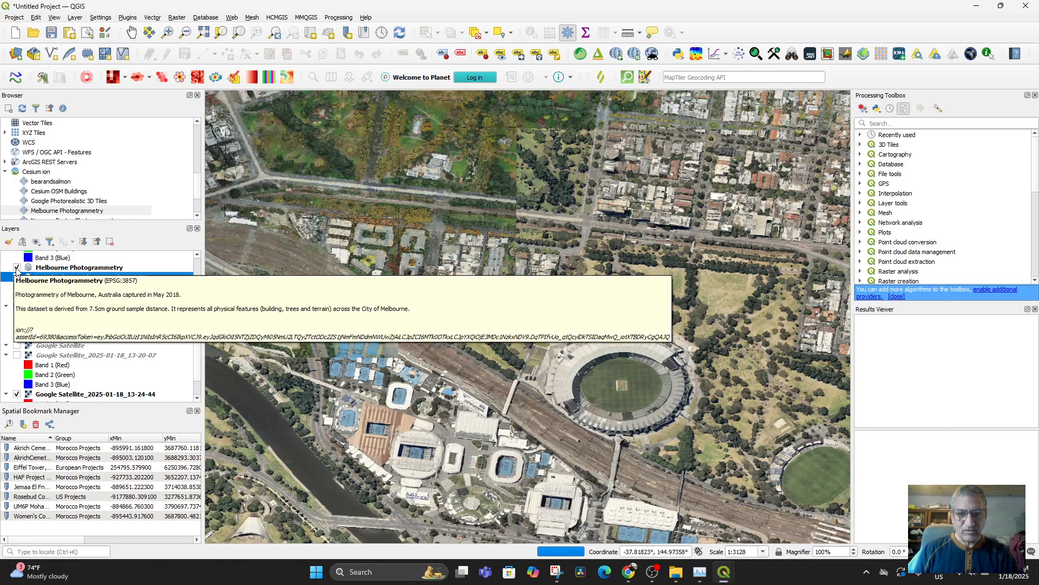
pyautogui.click(14, 267)
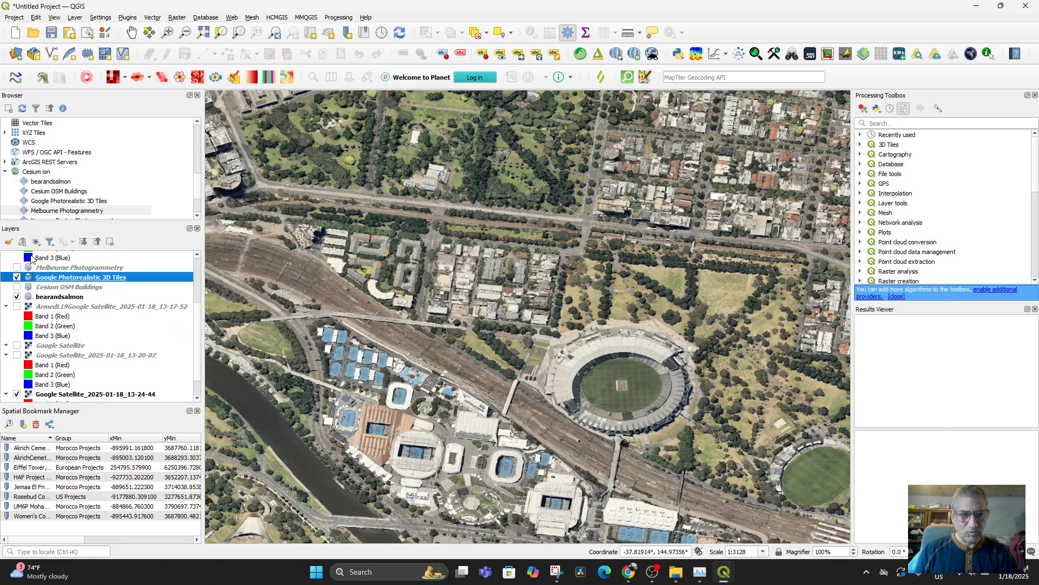
pyautogui.click(18, 267)
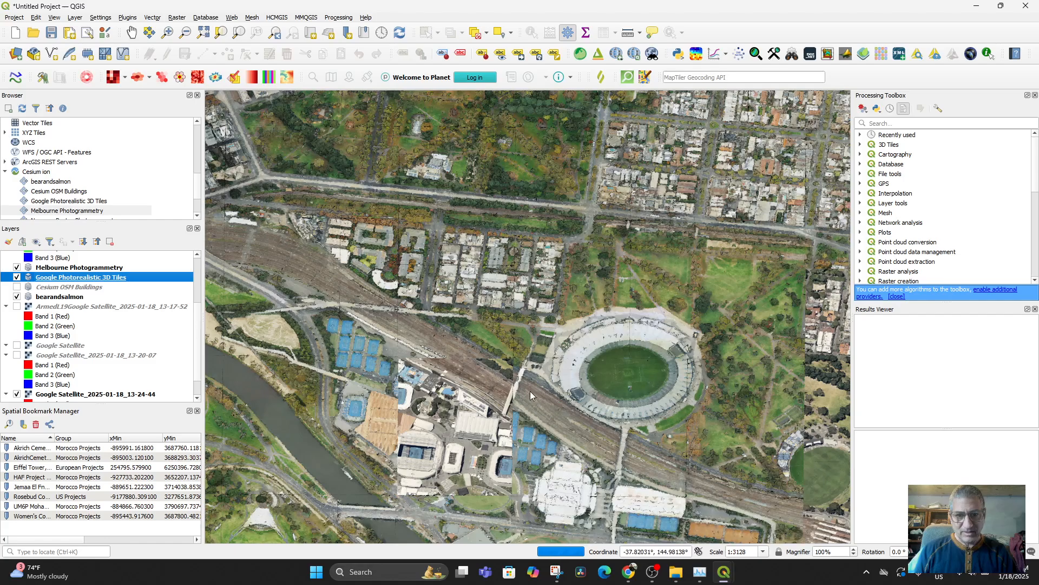
pyautogui.scroll(-4, 598, 424)
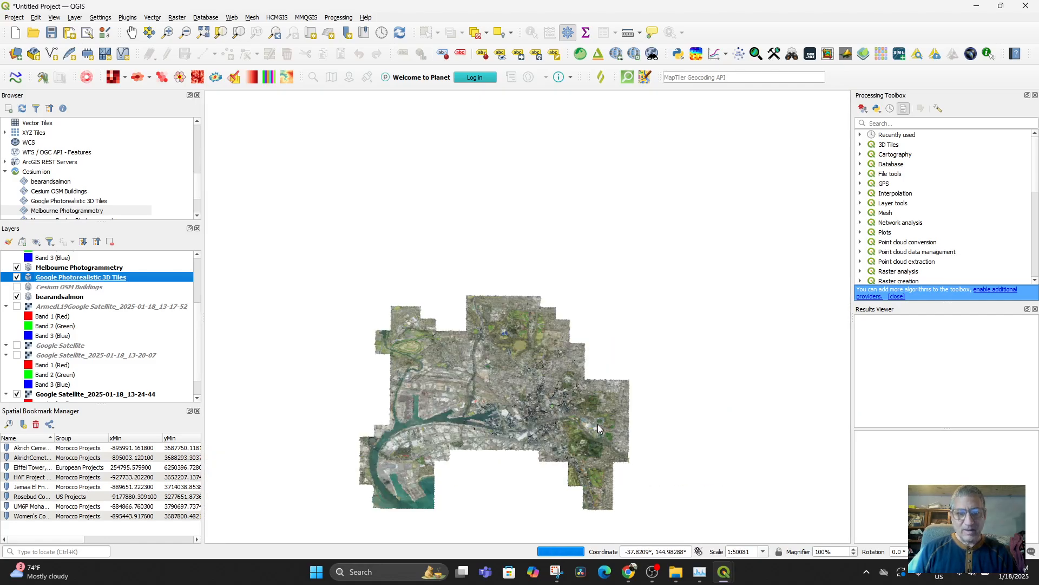
pyautogui.scroll(-2, 599, 405)
pyautogui.scroll(1, 559, 419)
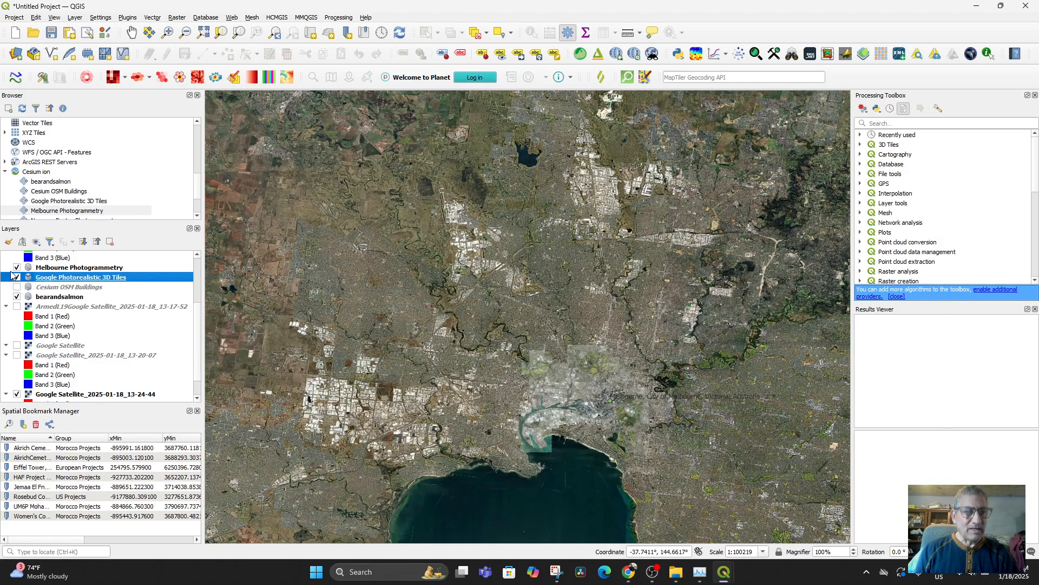
pyautogui.click(17, 267)
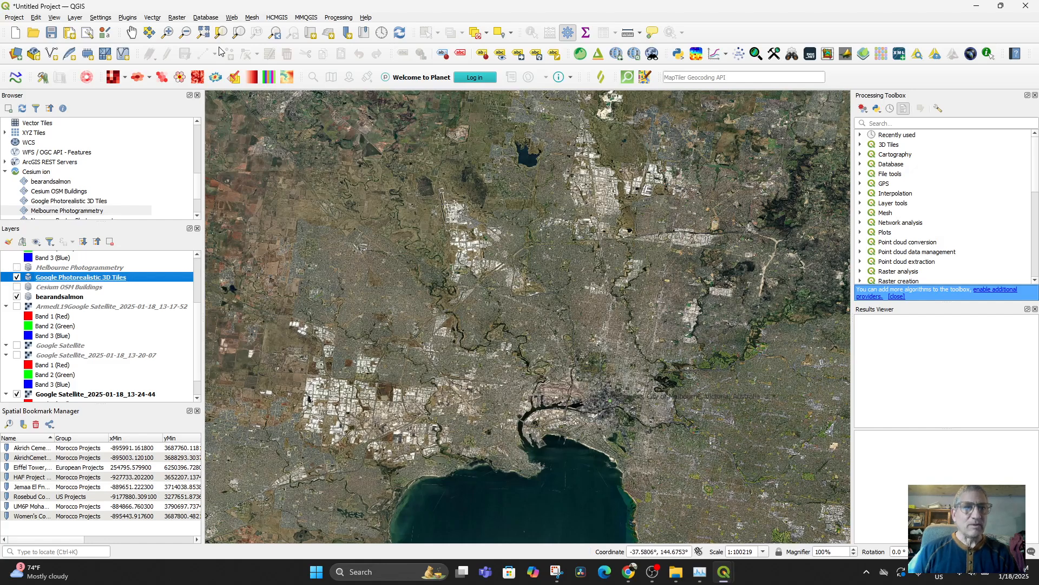
# Step: Geocode "tampa" and choose the match in Hillsborough County, Florida, United States
pyautogui.click(128, 18)
pyautogui.moveTo(168, 125)
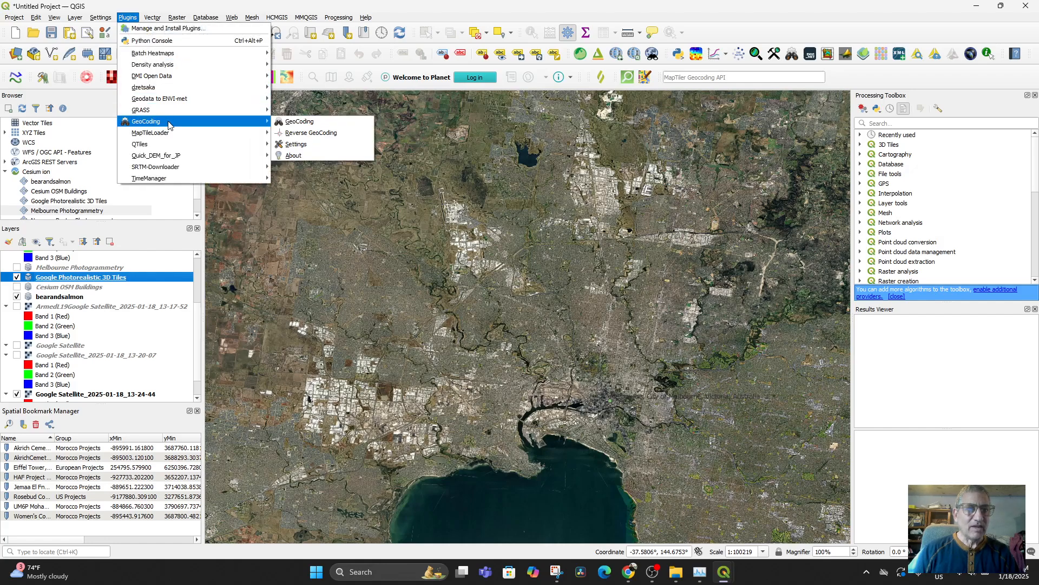
pyautogui.click(295, 122)
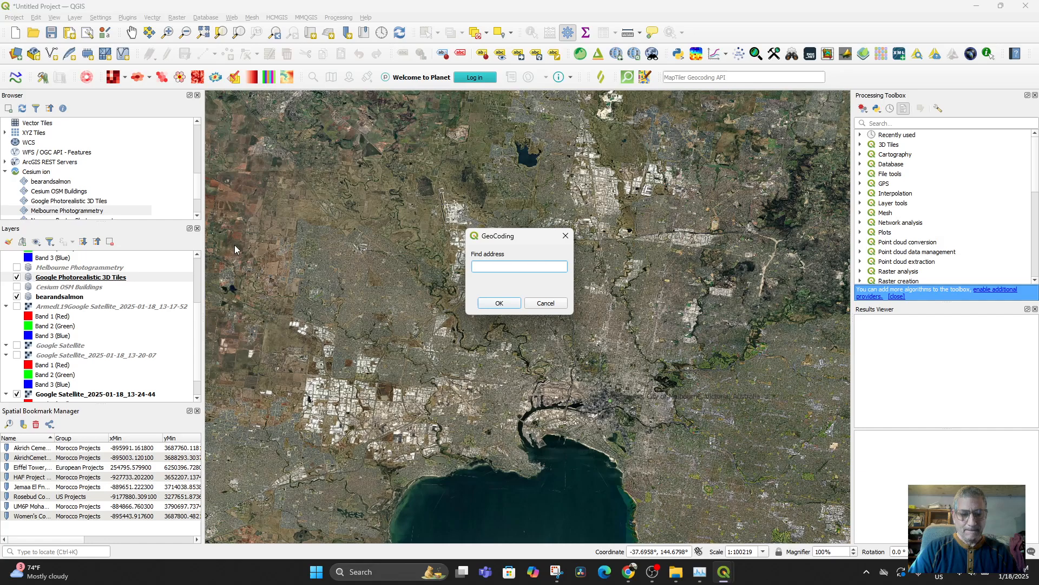
pyautogui.write('tampa')
pyautogui.press('Return')
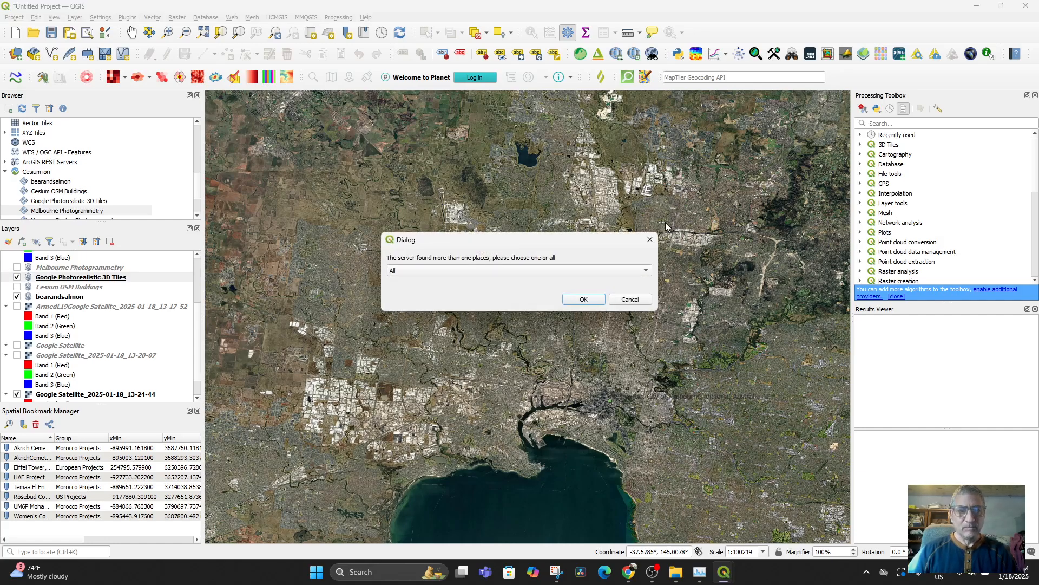
pyautogui.click(565, 267)
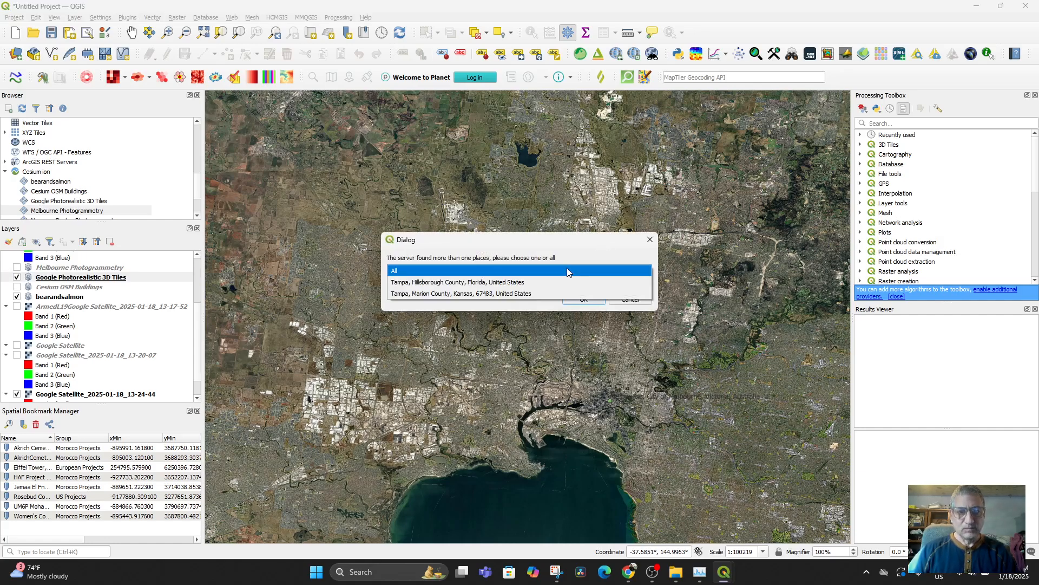
pyautogui.click(537, 280)
pyautogui.click(584, 300)
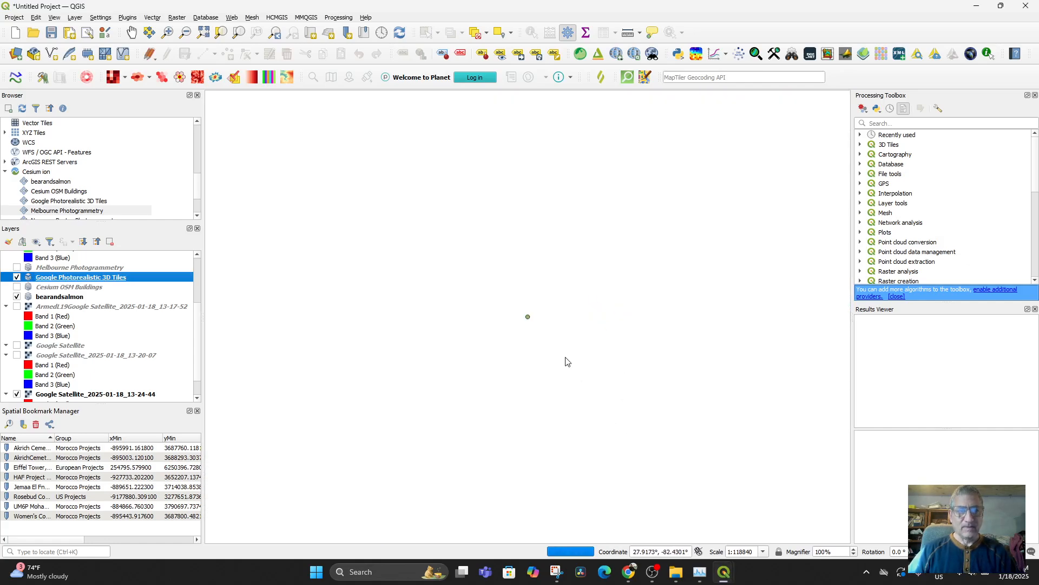
# Step: Show the Google Satellite layer to locate the Tampa marina and nearby pond at scale 1:1859, and hide that layer again
pyautogui.click(17, 345)
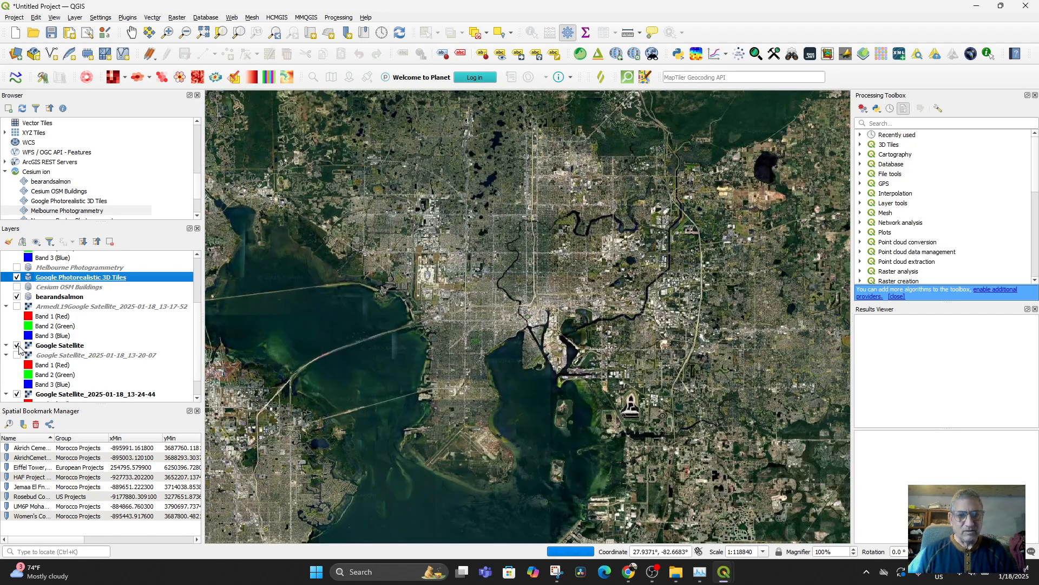
pyautogui.scroll(2, 437, 427)
pyautogui.moveTo(484, 313); pyautogui.dragTo(424, 407, button='middle')
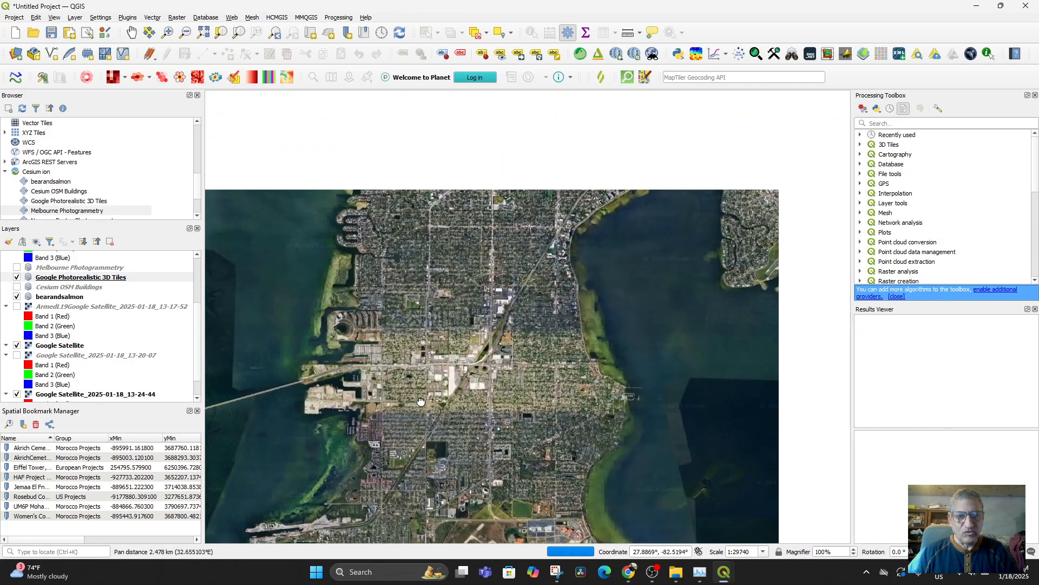
pyautogui.moveTo(499, 384); pyautogui.dragTo(578, 195, button='middle')
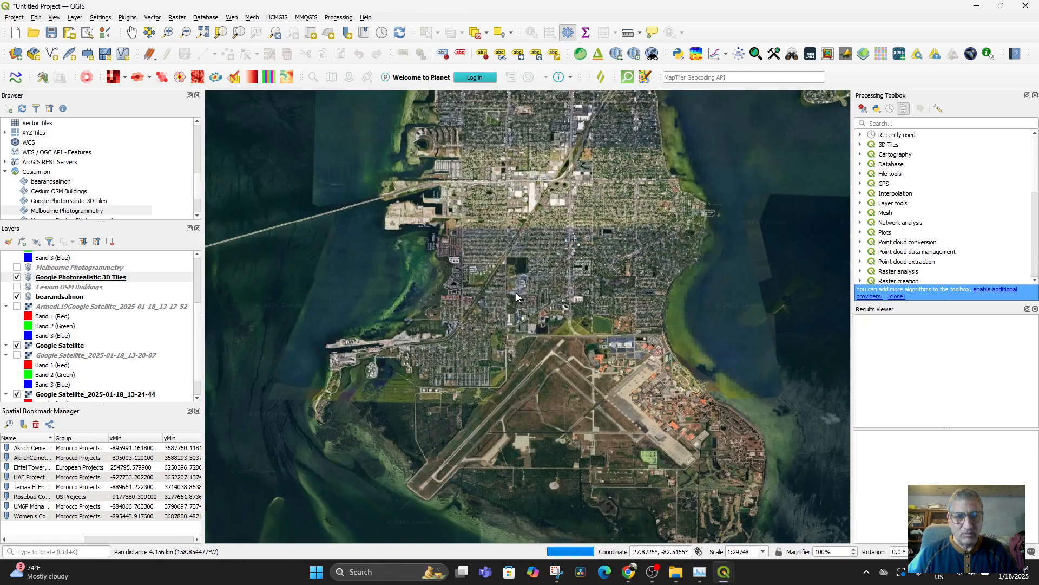
pyautogui.moveTo(474, 254); pyautogui.dragTo(520, 408, button='middle')
pyautogui.scroll(1, 551, 379)
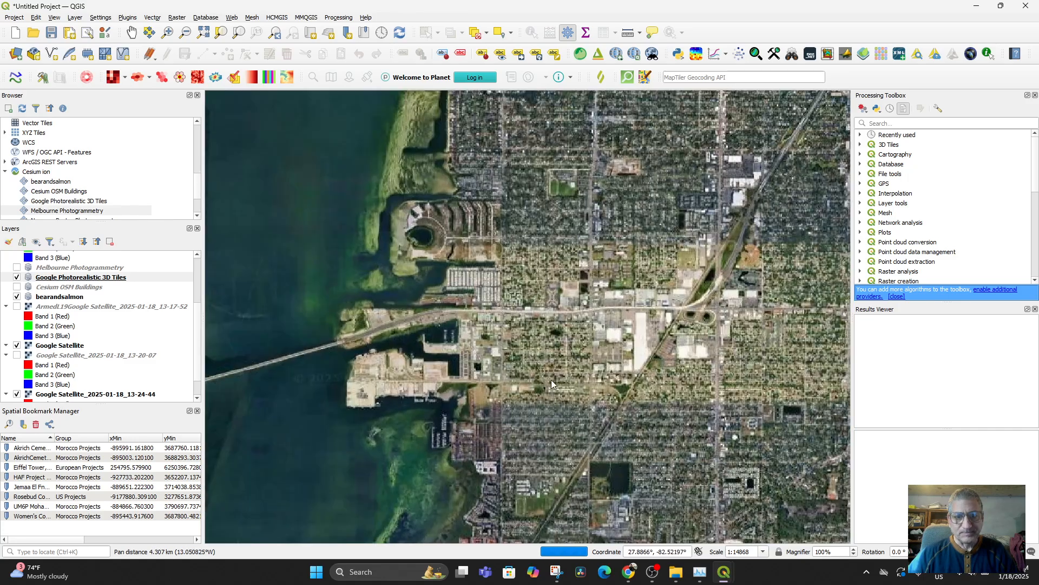
pyautogui.scroll(1, 501, 311)
pyautogui.moveTo(493, 297); pyautogui.dragTo(677, 333, button='middle')
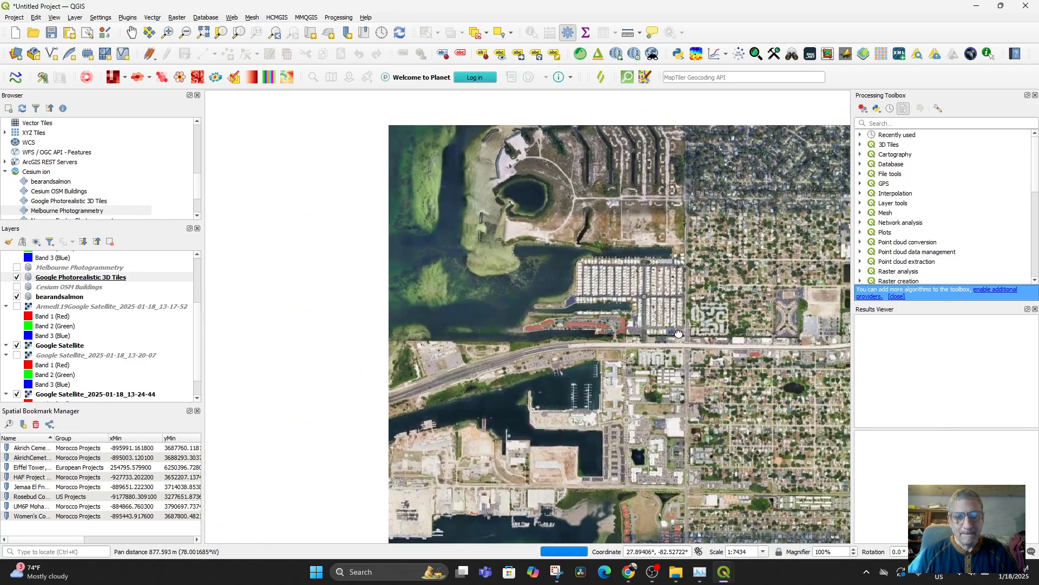
pyautogui.scroll(1, 679, 334)
pyautogui.moveTo(774, 508); pyautogui.dragTo(657, 450, button='middle')
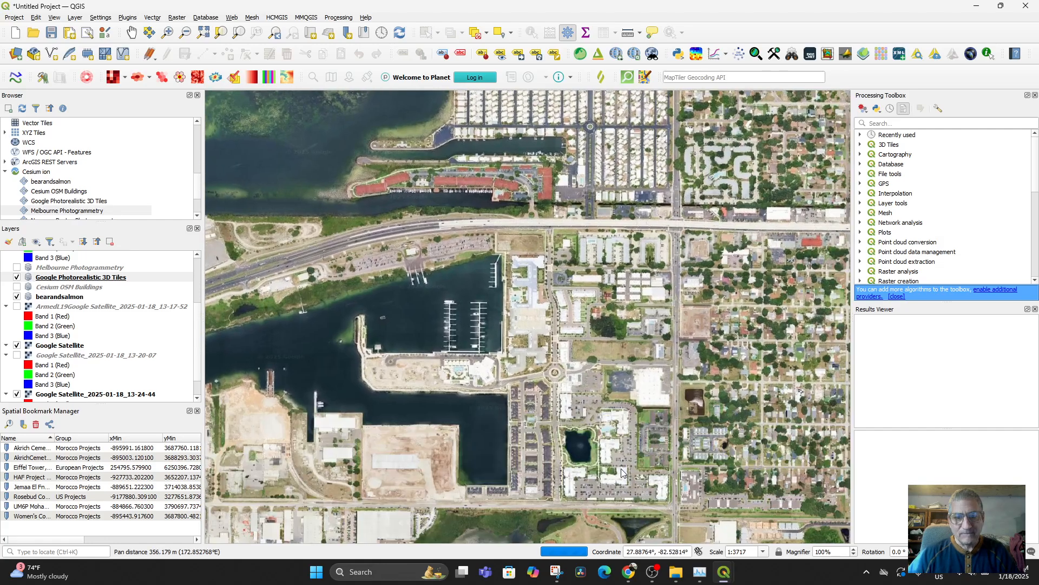
pyautogui.scroll(1, 638, 497)
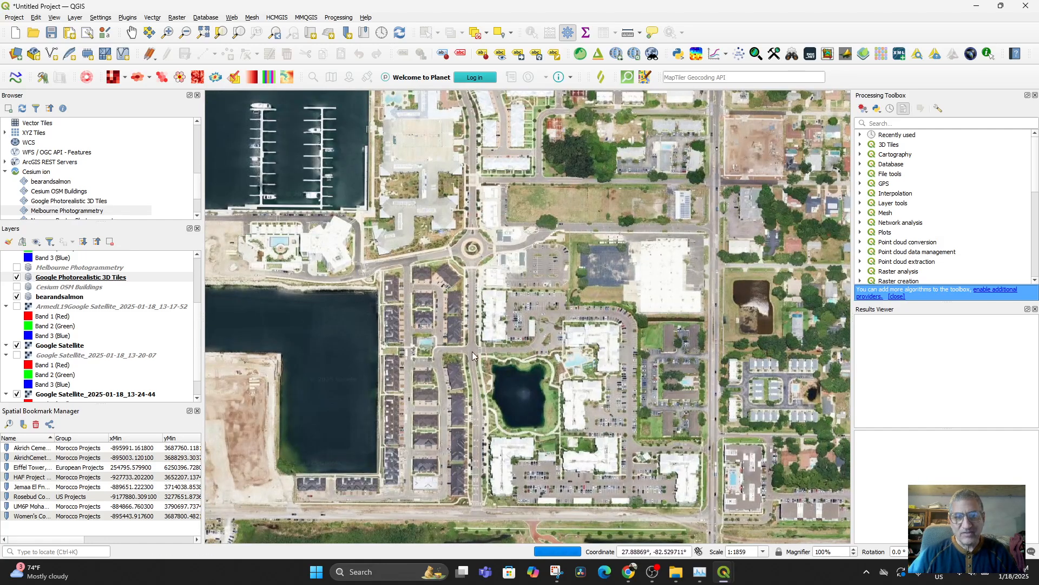
pyautogui.moveTo(583, 387); pyautogui.dragTo(630, 401, button='middle')
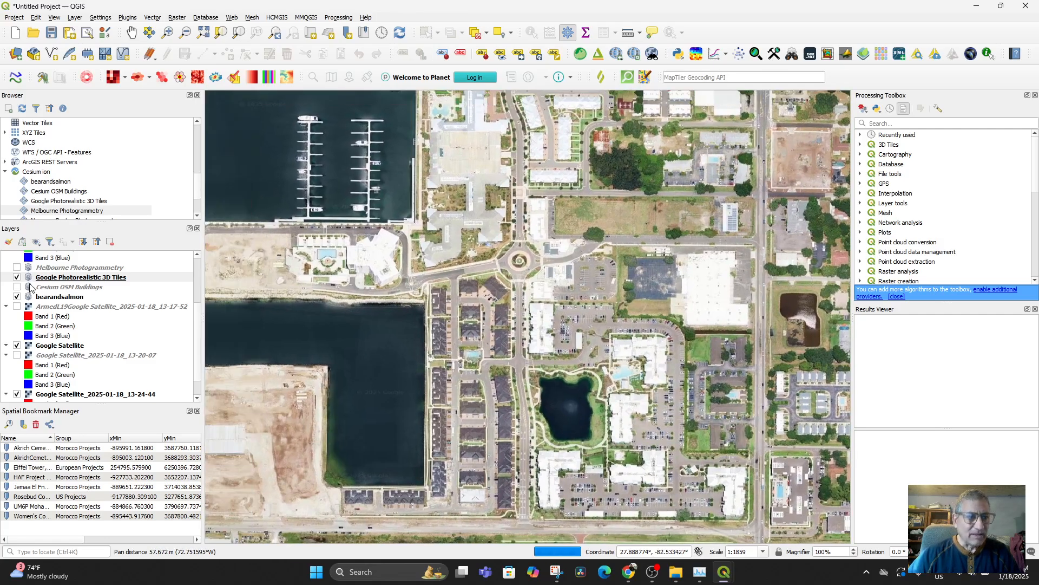
pyautogui.click(16, 279)
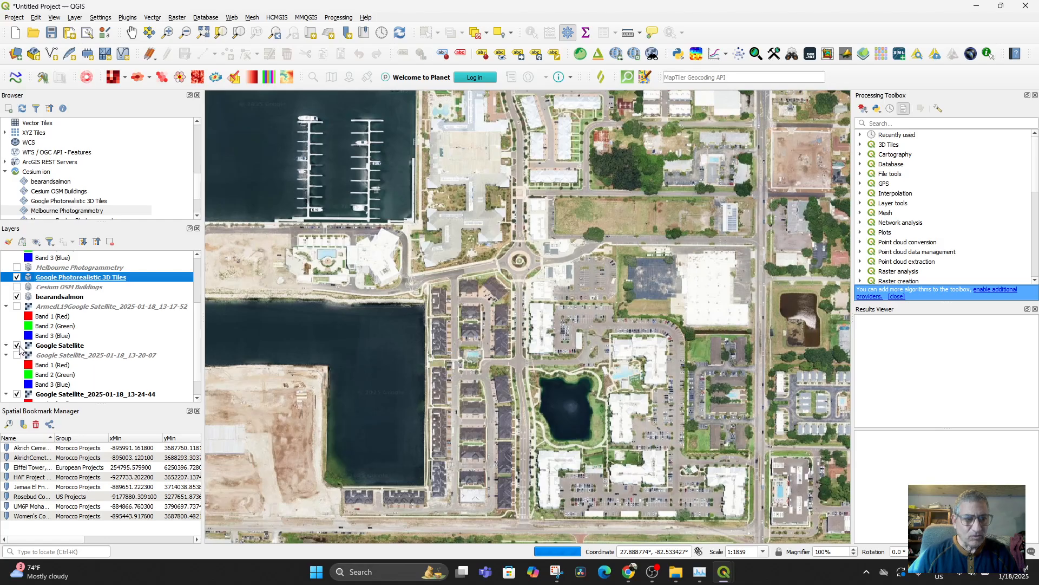
pyautogui.click(16, 345)
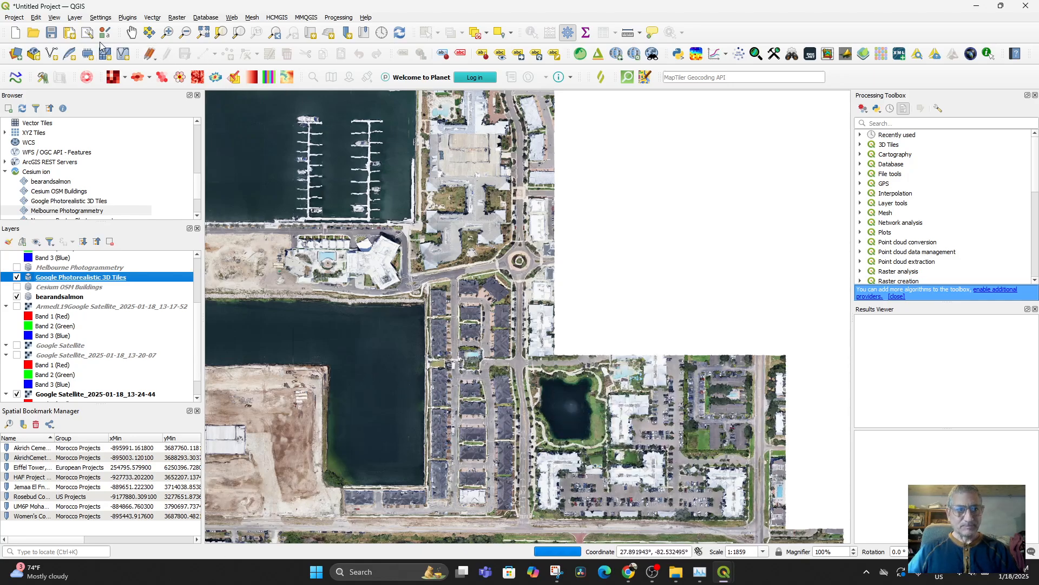
# Step: Try a new 3D map view of the Tampa marina area and close it
pyautogui.click(75, 17)
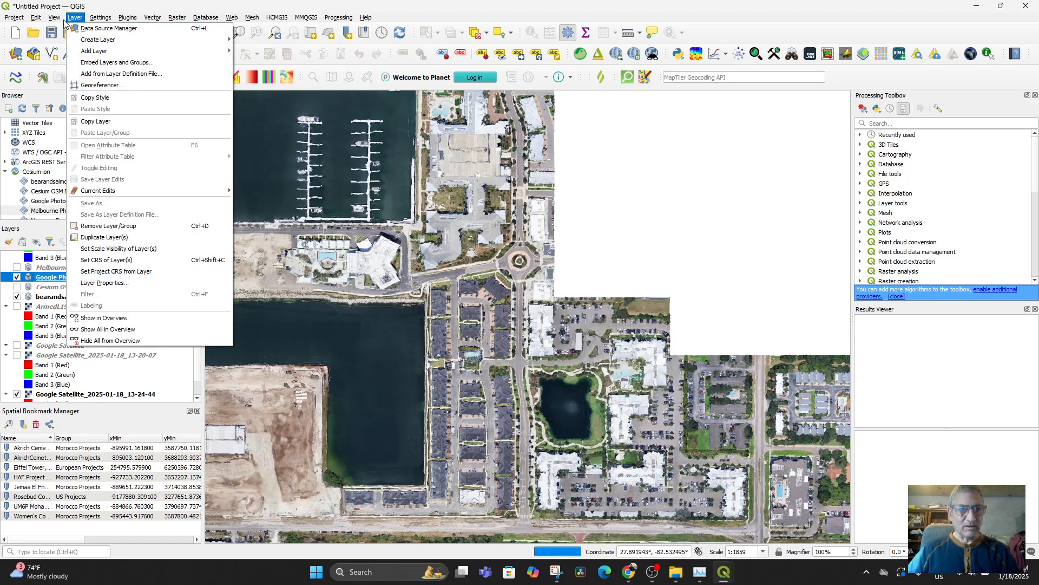
pyautogui.moveTo(55, 18)
pyautogui.moveTo(75, 42)
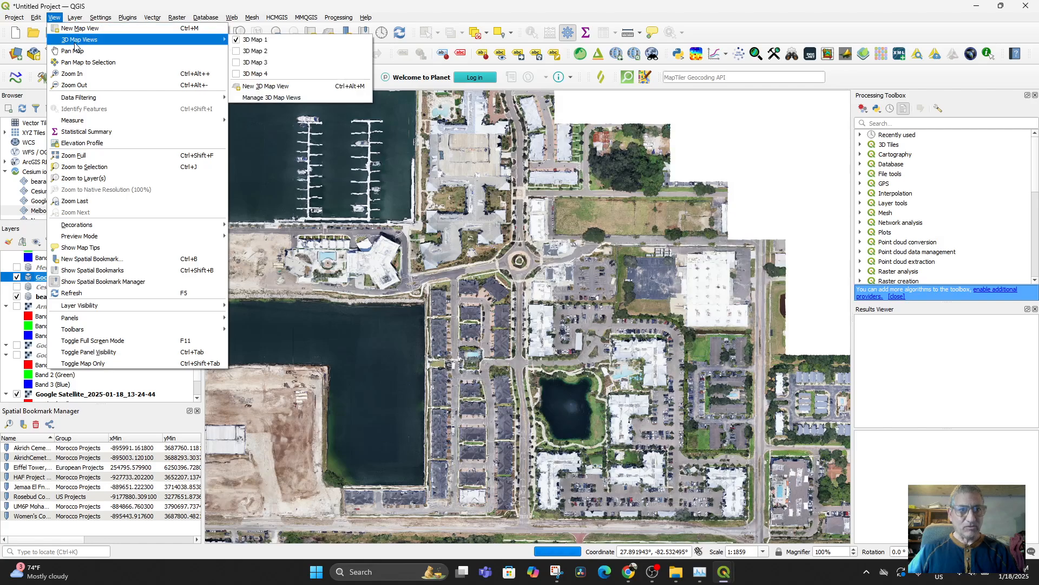
pyautogui.click(431, 6)
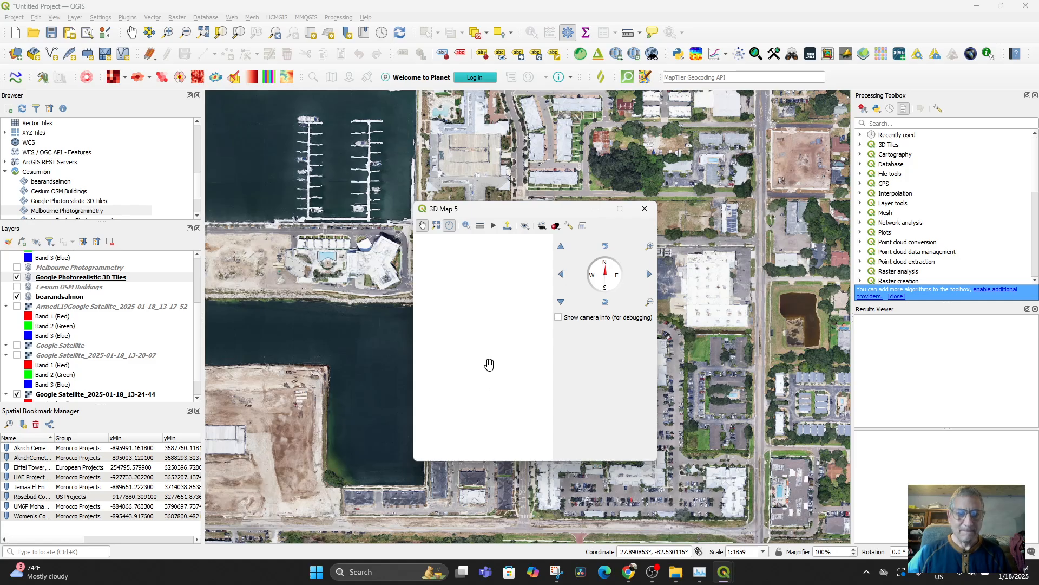
pyautogui.click(664, 318)
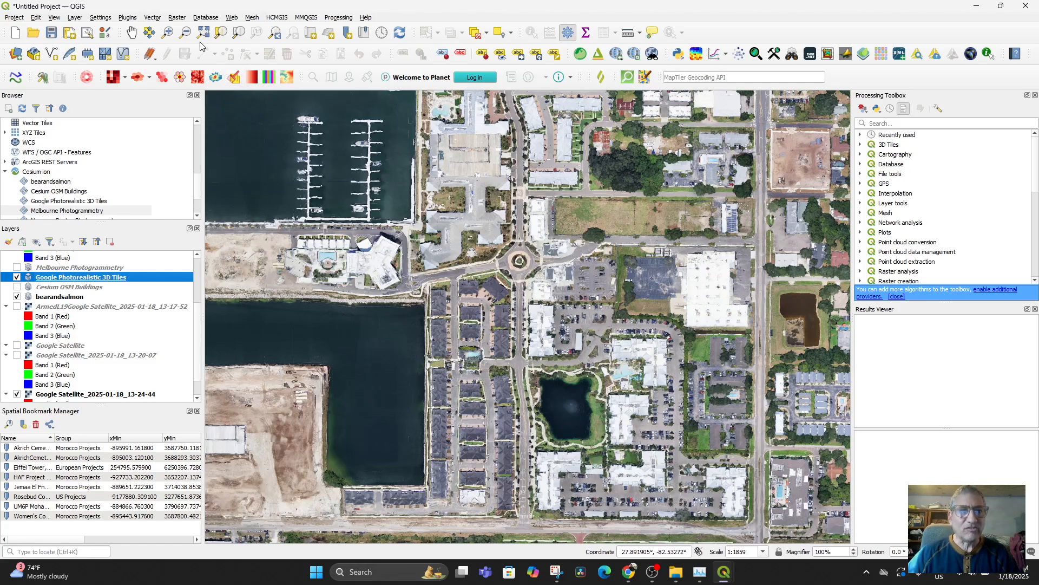
# Step: Set the project full extent to the current map canvas extent in the project's view settings
pyautogui.click(19, 19)
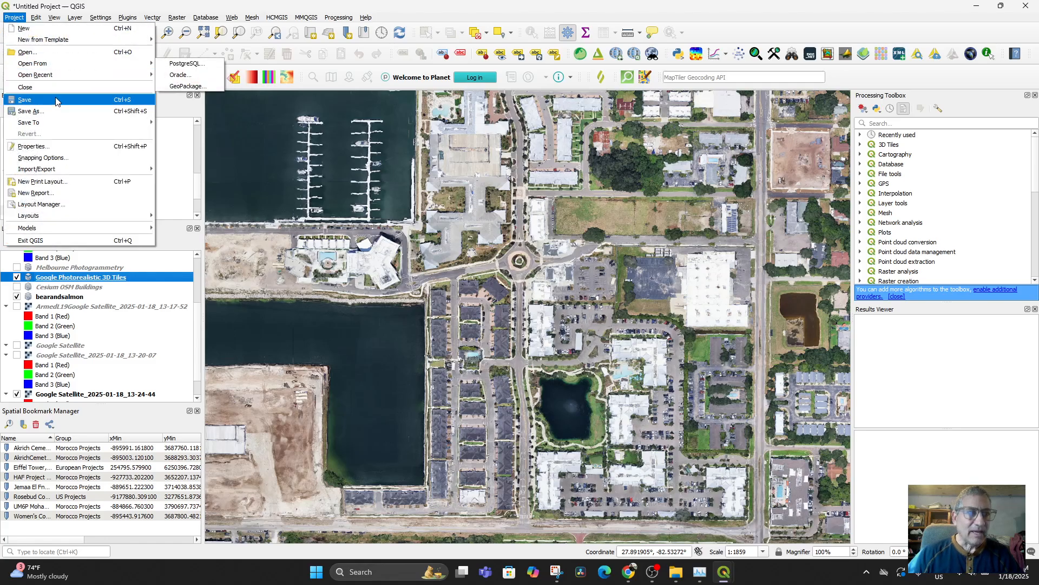
pyautogui.click(54, 146)
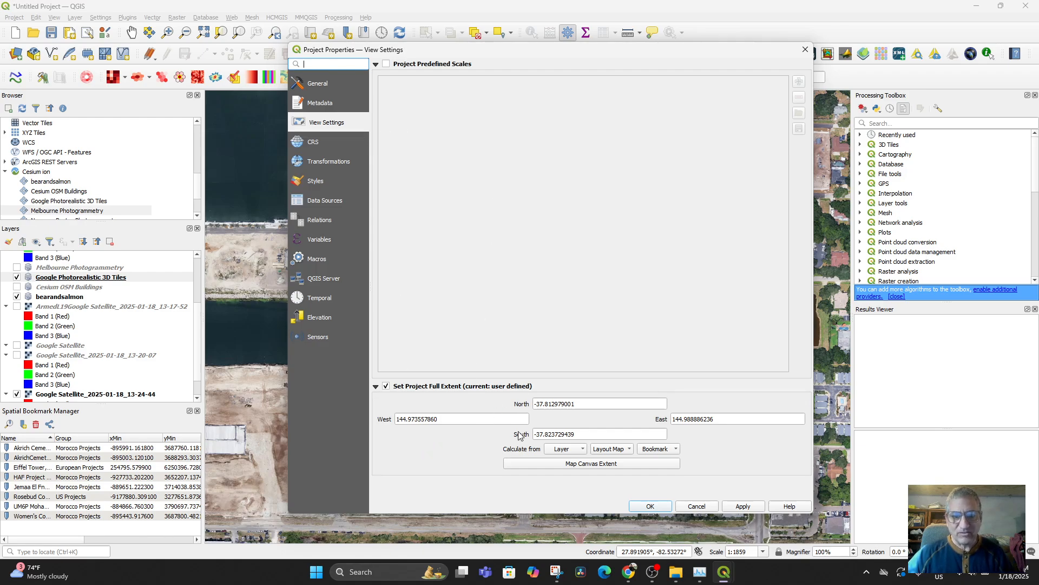
pyautogui.click(598, 466)
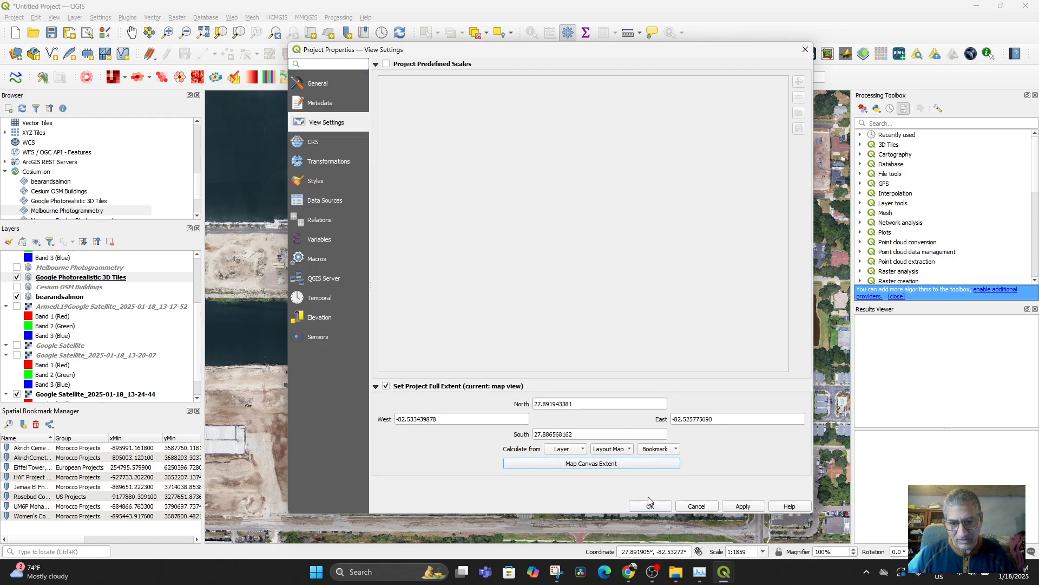
pyautogui.click(738, 508)
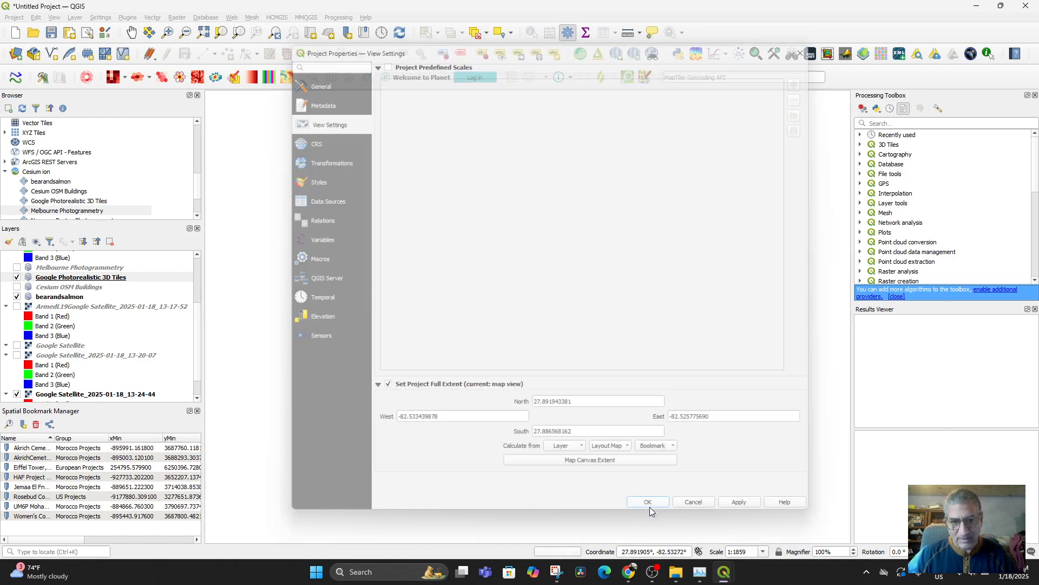
pyautogui.click(639, 509)
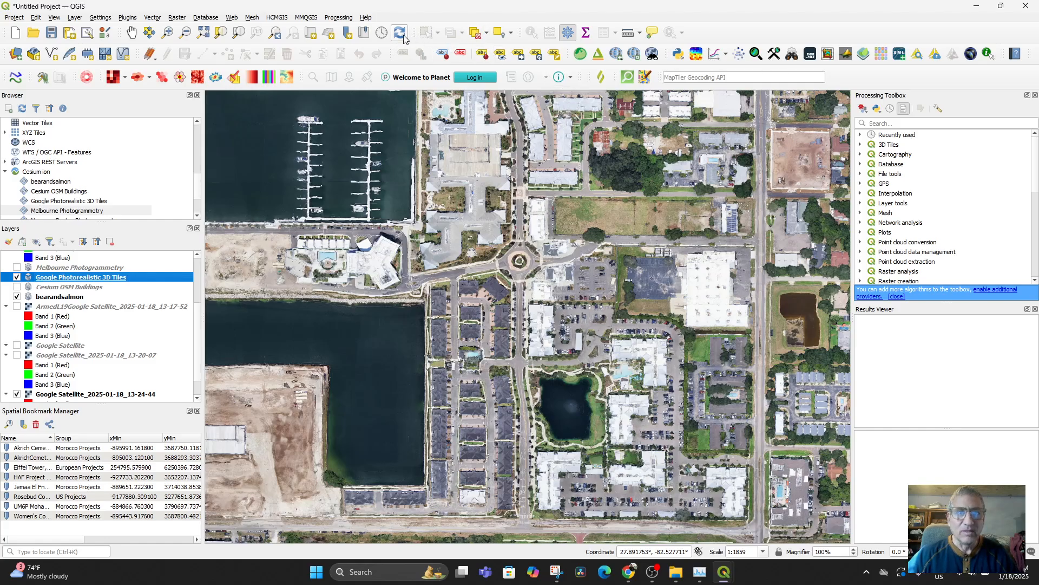
# Step: Open a new 3D map view of the Tampa marina area, maximize it, and navigate to the white three-winged high-rise
pyautogui.click(329, 33)
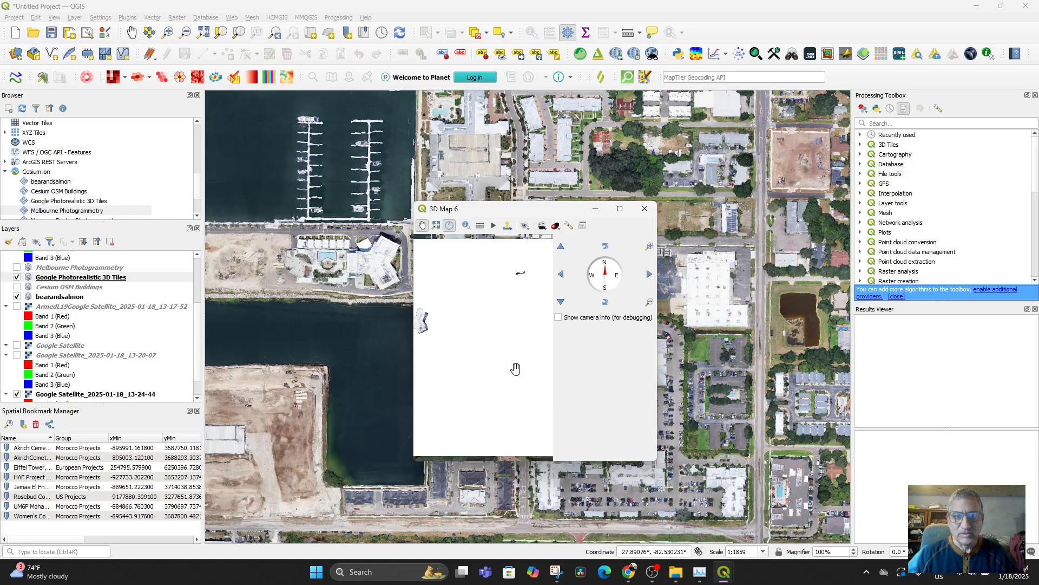
pyautogui.moveTo(496, 322); pyautogui.dragTo(508, 417, button='middle')
pyautogui.moveTo(469, 311); pyautogui.dragTo(483, 438, button='middle')
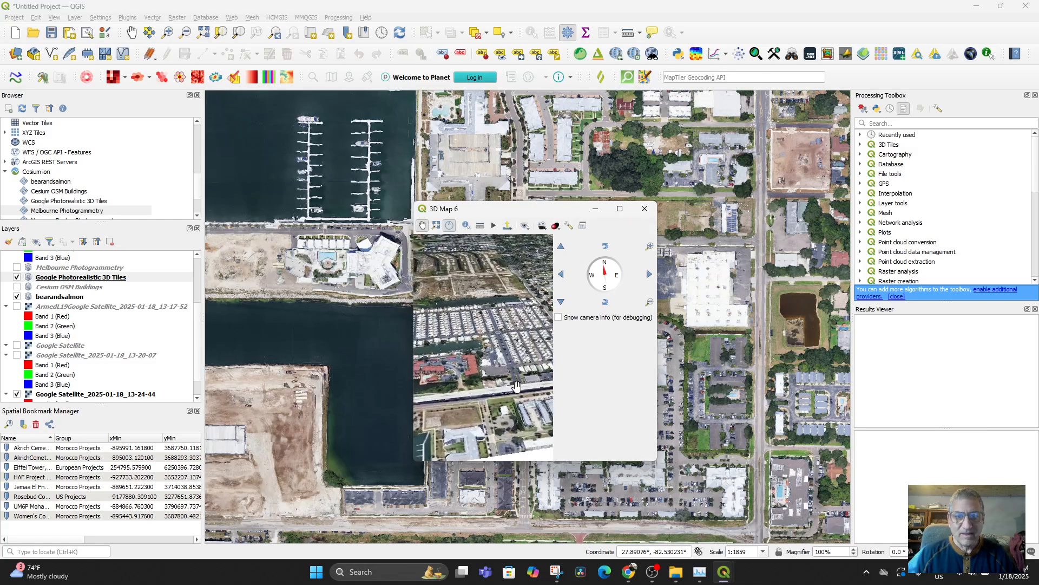
pyautogui.click(620, 209)
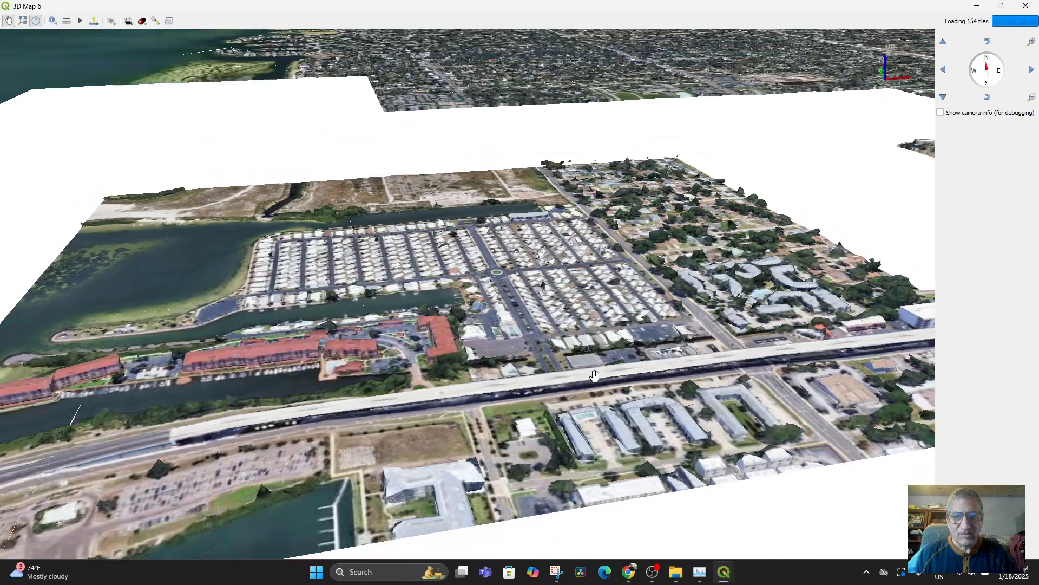
pyautogui.moveTo(595, 375); pyautogui.dragTo(568, 283, button='middle')
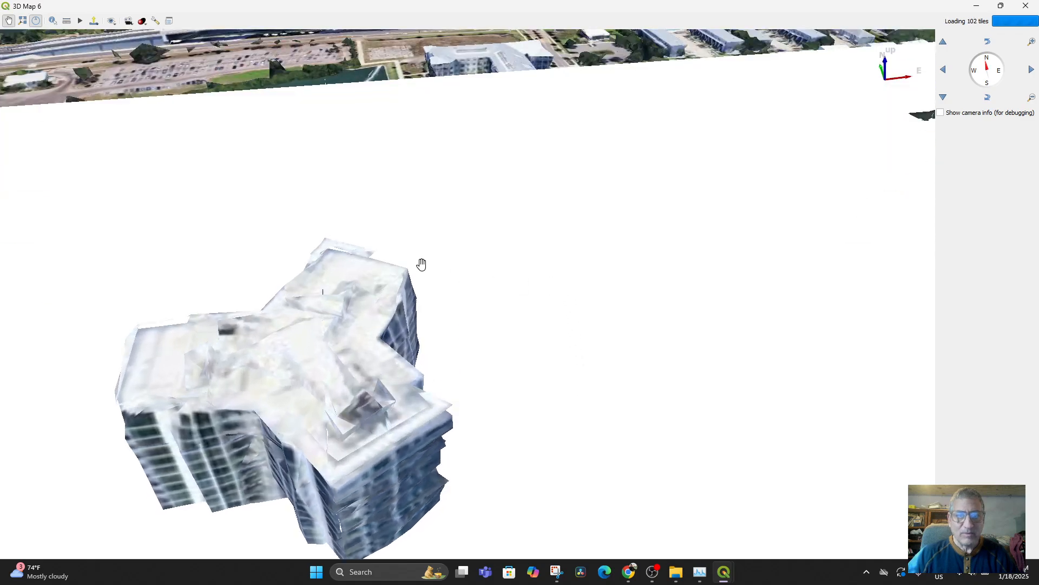
pyautogui.scroll(-2, 345, 332)
pyautogui.moveTo(345, 332); pyautogui.dragTo(377, 427, button='middle')
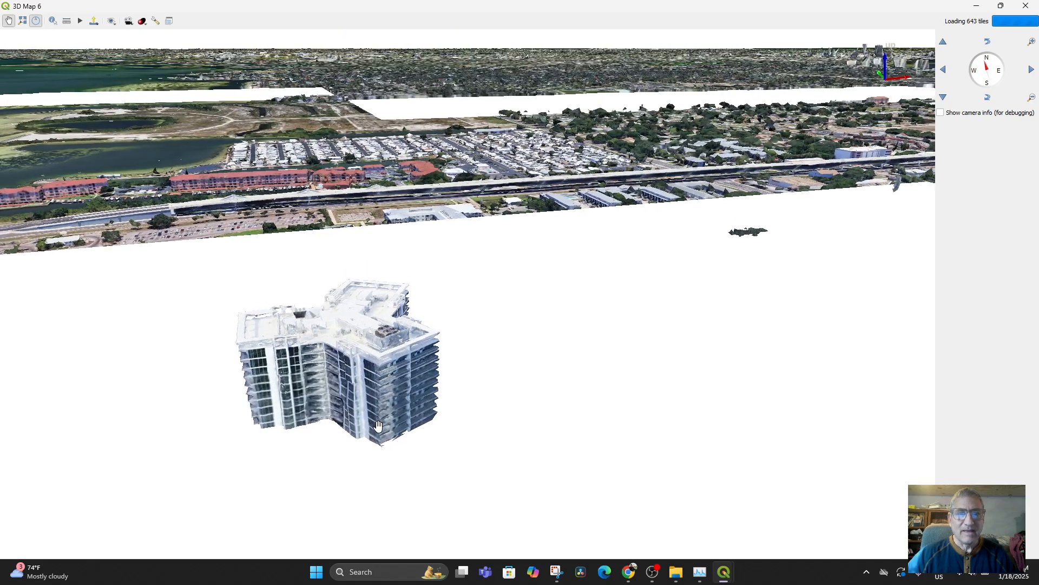
# Step: Restore the 3D map view to a small window, move it aside, and set the main map canvas to about scale 1:14869 around the Tampa marina
pyautogui.scroll(-2, 424, 286)
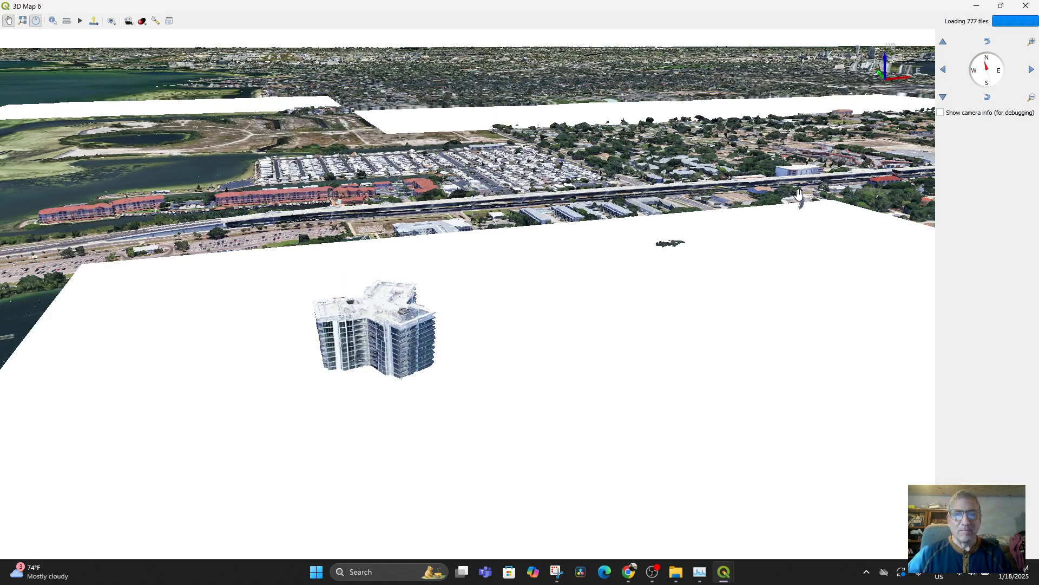
pyautogui.click(1000, 5)
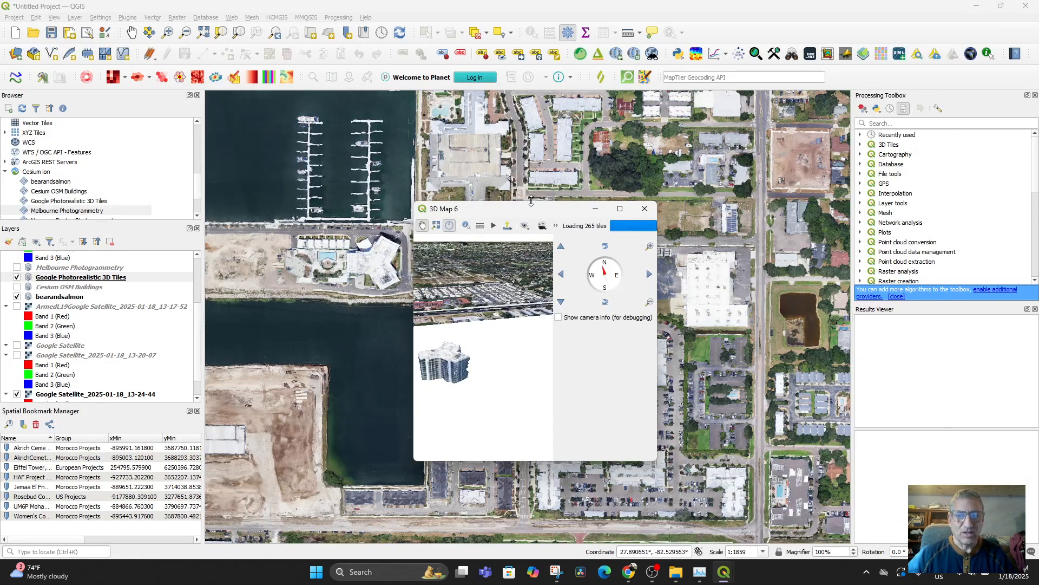
pyautogui.moveTo(533, 202); pyautogui.dragTo(640, 194)
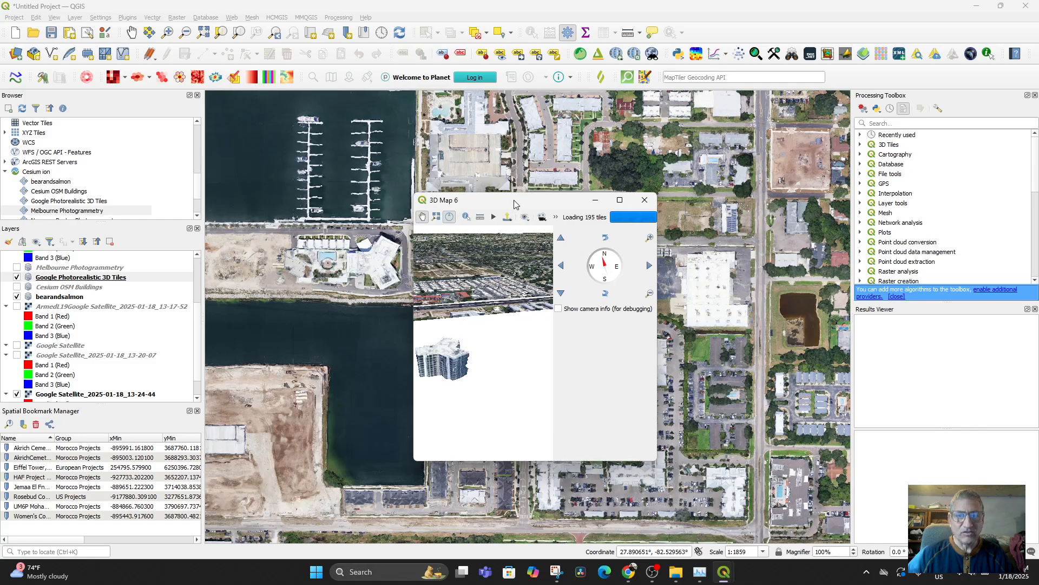
pyautogui.moveTo(514, 204); pyautogui.dragTo(639, 206)
pyautogui.scroll(-3, 364, 246)
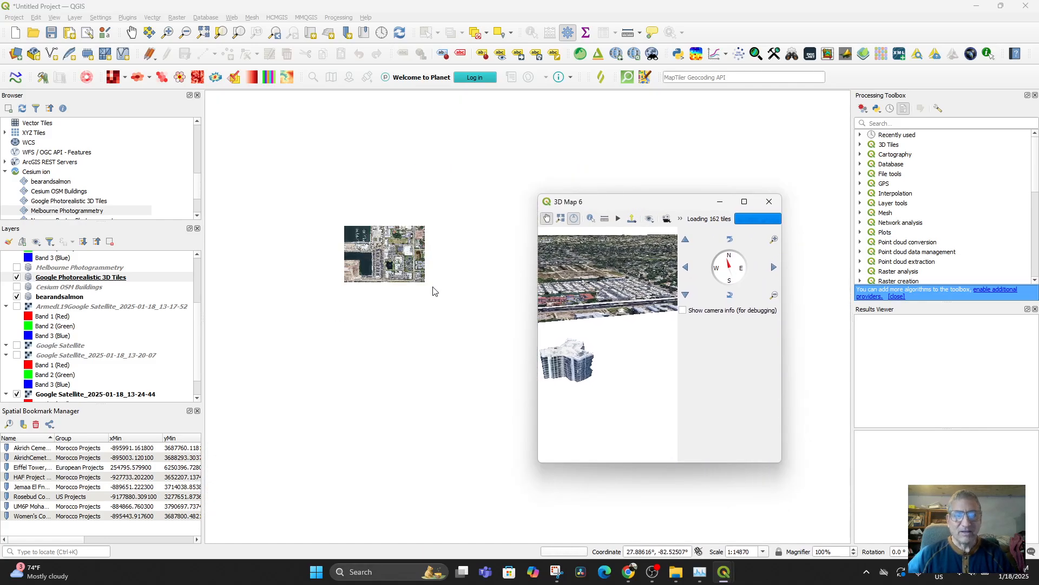
pyautogui.moveTo(440, 292); pyautogui.dragTo(446, 356)
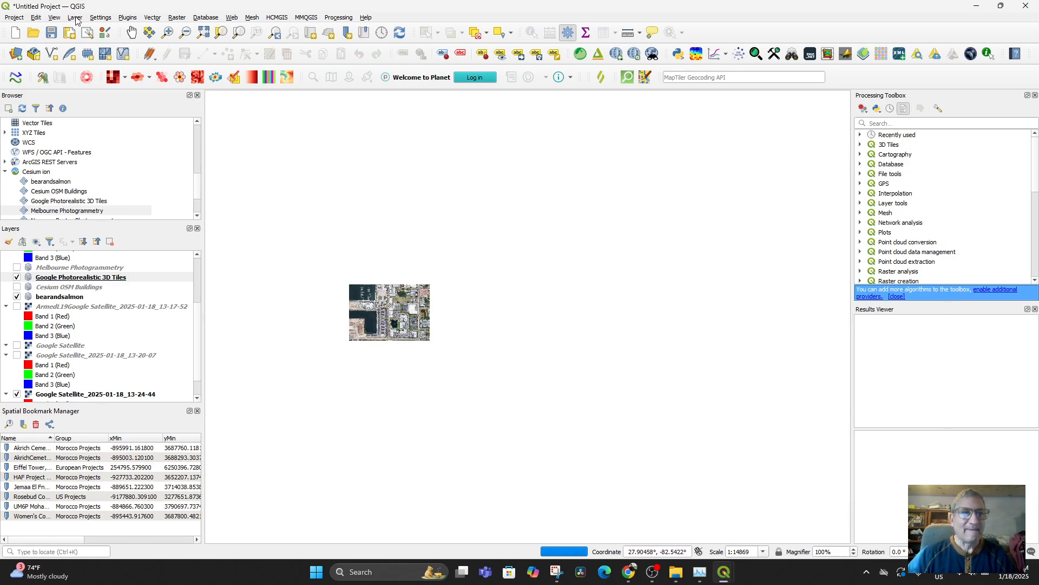
# Step: Update the project full extent to the enlarged map canvas extent in the project's view settings and apply it
pyautogui.click(15, 18)
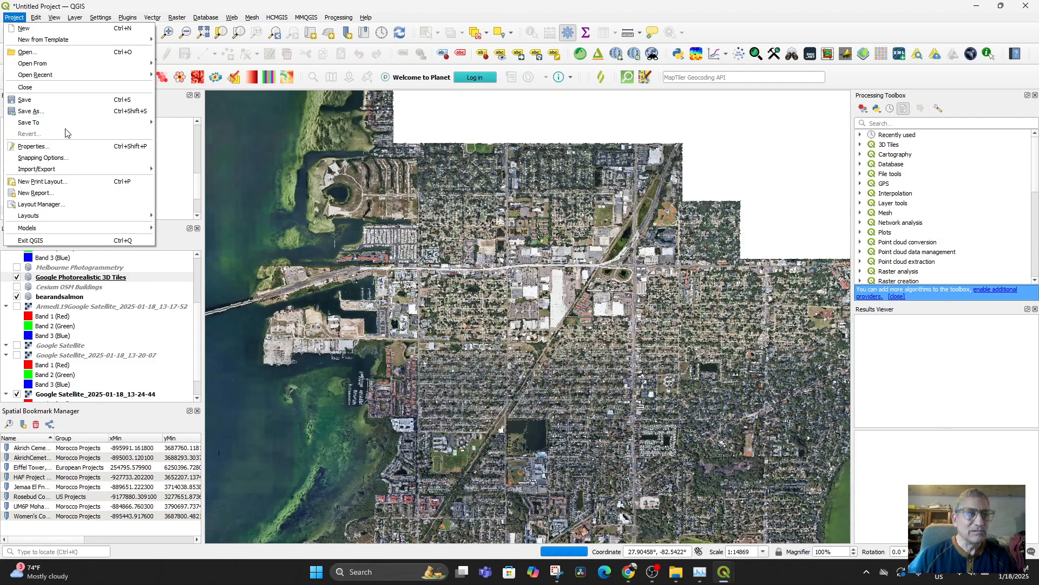
pyautogui.click(68, 147)
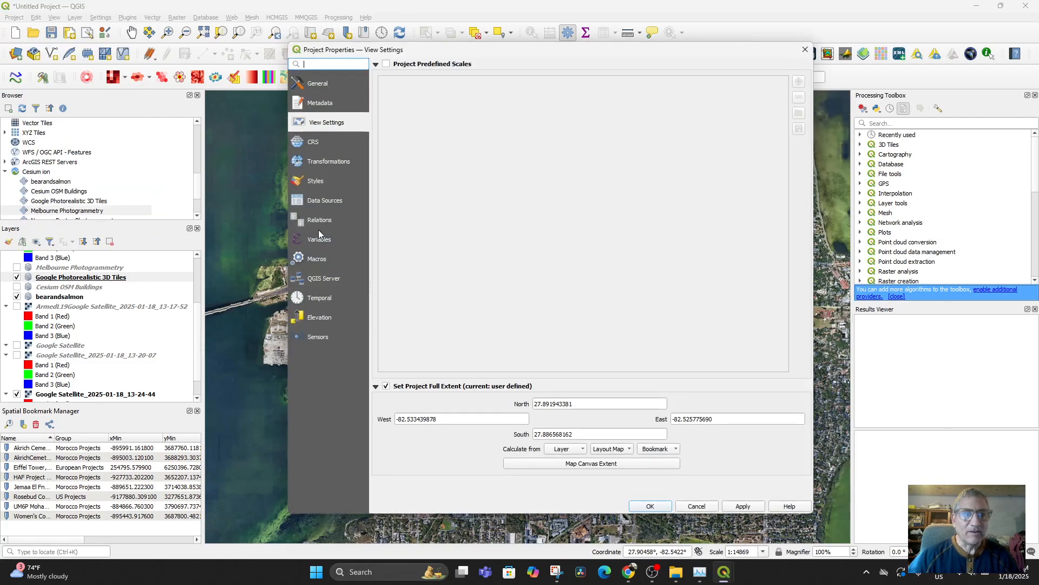
pyautogui.click(576, 464)
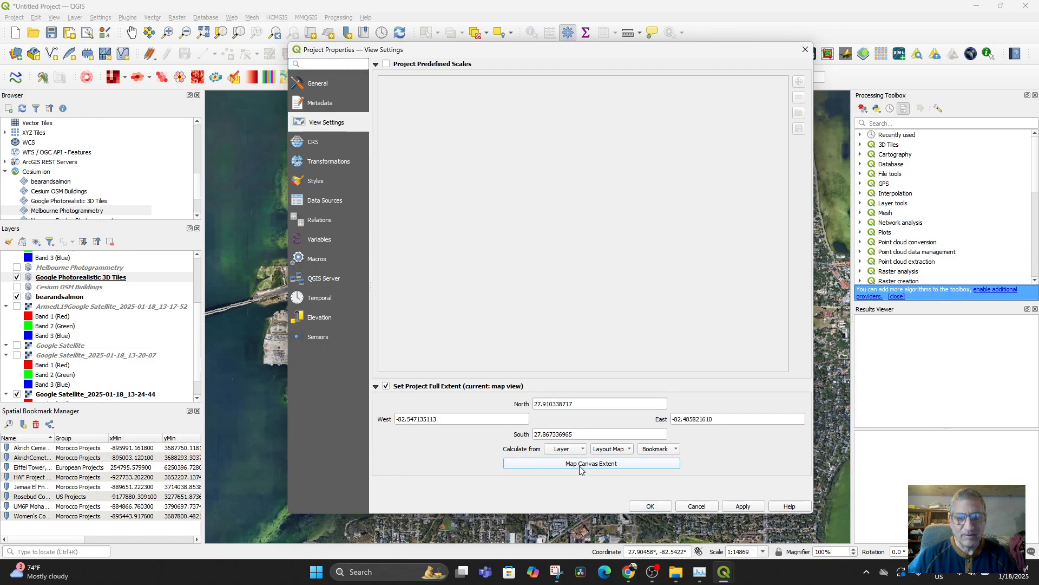
pyautogui.click(743, 505)
pyautogui.click(647, 506)
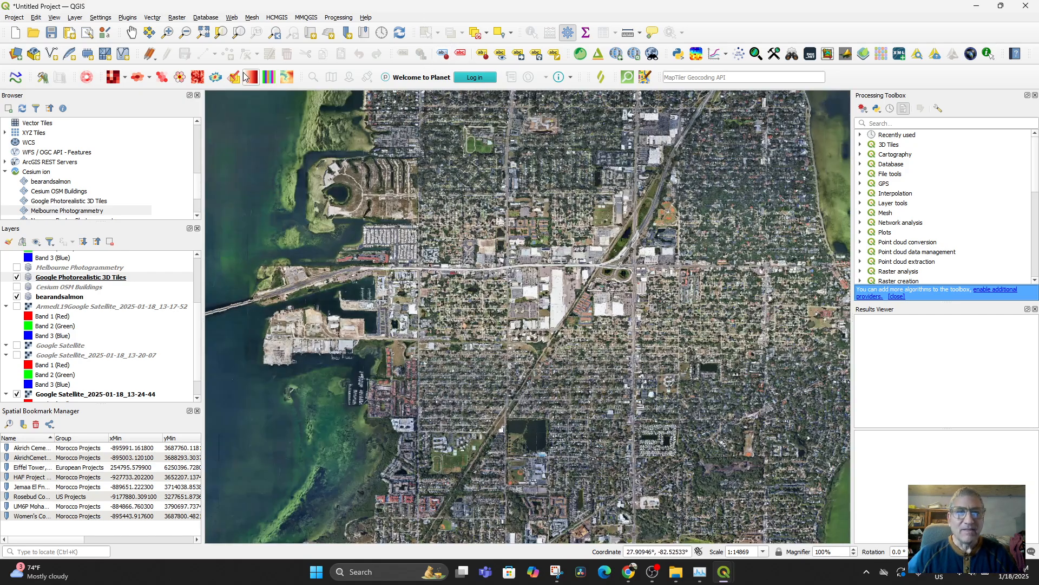
# Step: Open a new 3D map view of the wider Tampa area, maximize it, and tilt the camera to view the whole project extent
pyautogui.click(329, 35)
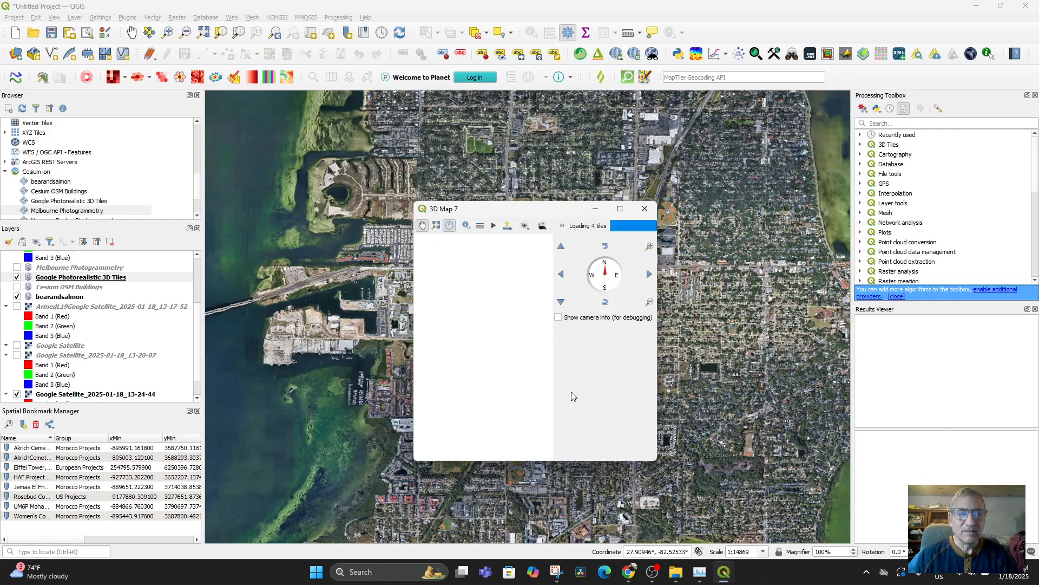
pyautogui.click(620, 210)
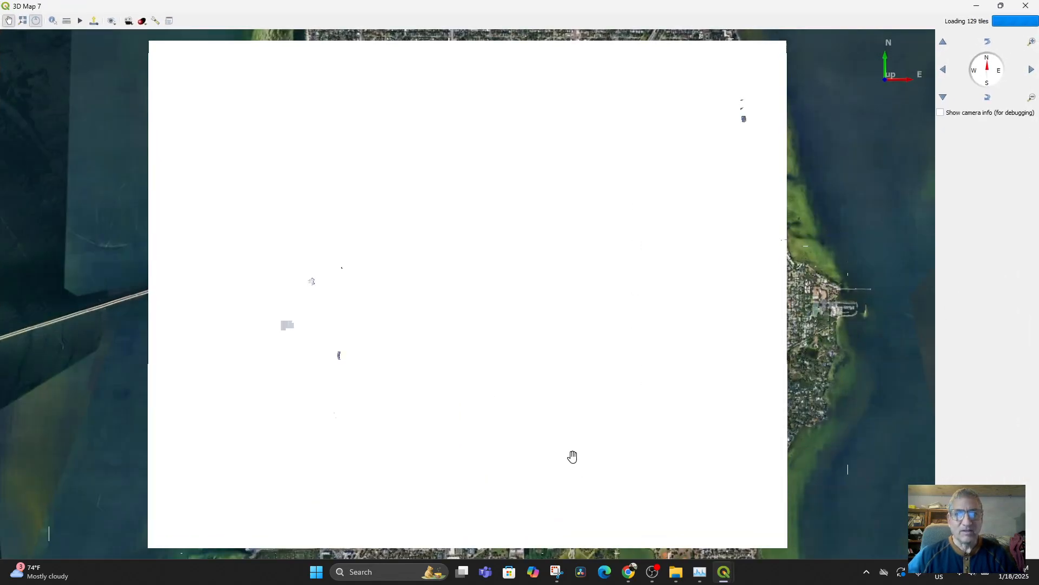
pyautogui.moveTo(572, 456); pyautogui.dragTo(357, 258, button='middle')
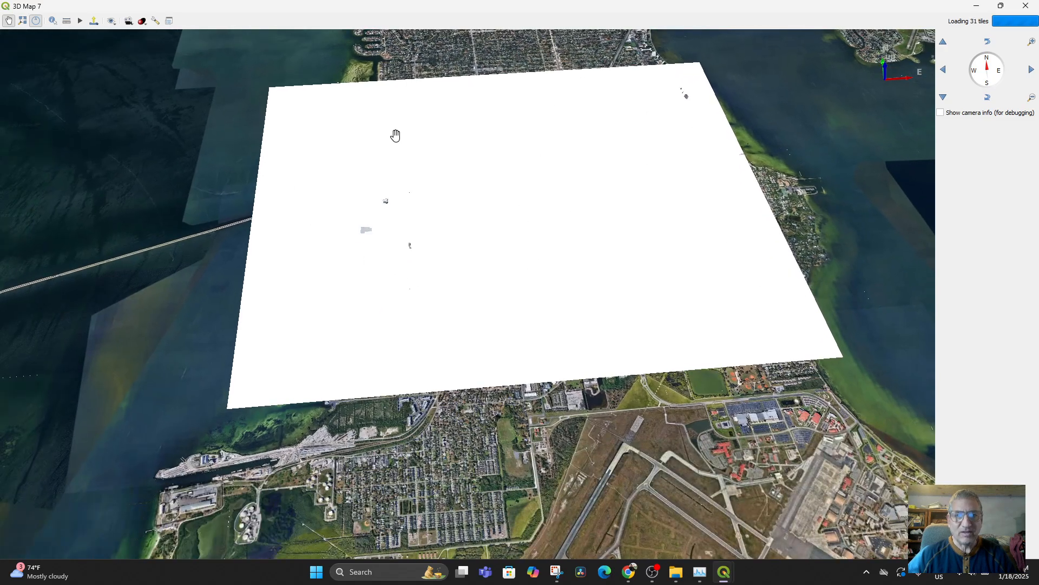
pyautogui.scroll(-2, 622, 464)
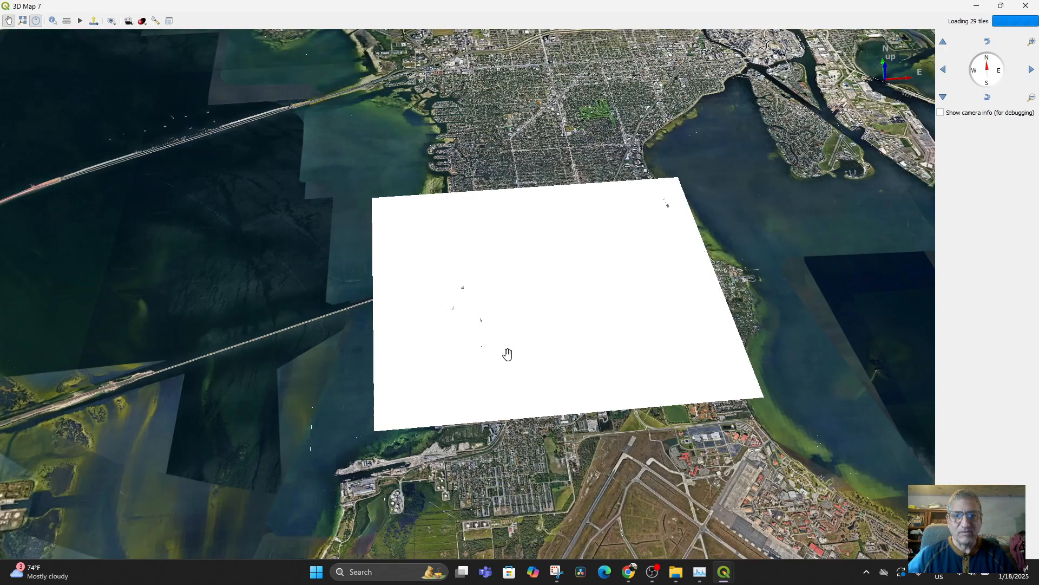
pyautogui.scroll(3, 507, 354)
pyautogui.moveTo(525, 380); pyautogui.dragTo(525, 522, button='middle')
pyautogui.moveTo(559, 387); pyautogui.dragTo(575, 505, button='middle')
pyautogui.scroll(-3, 575, 505)
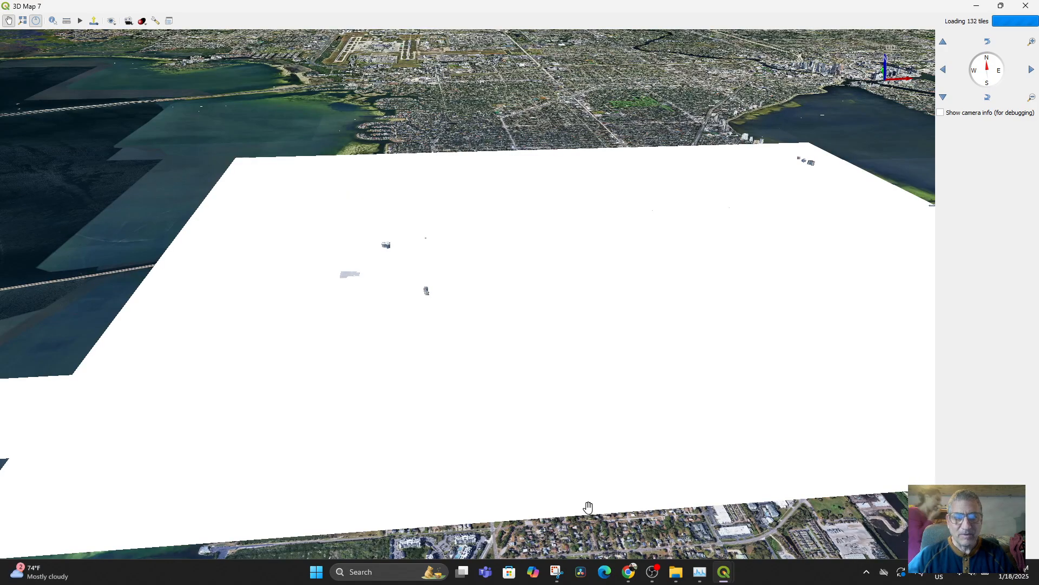
pyautogui.scroll(-2, 602, 532)
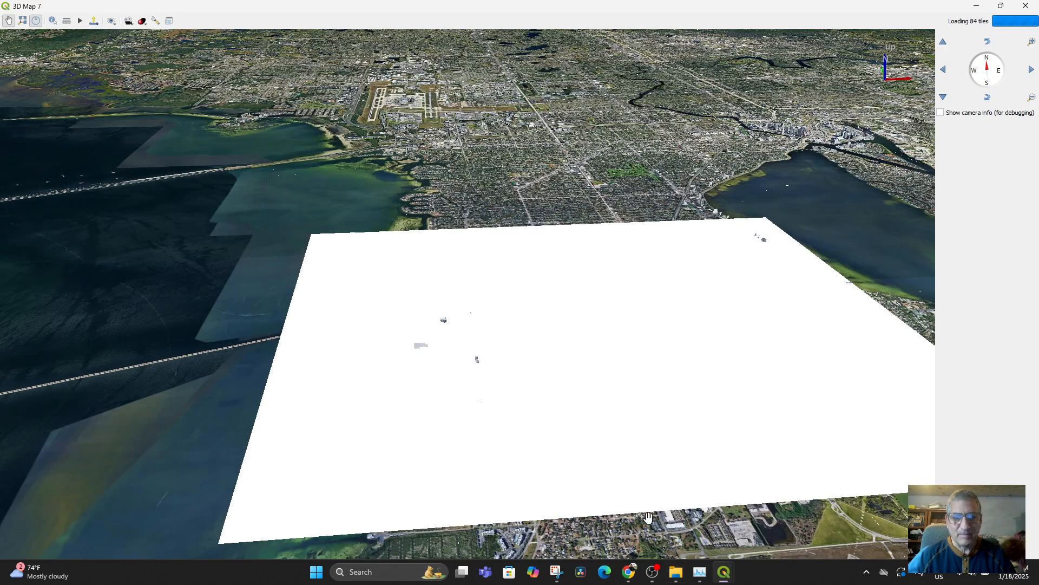
pyautogui.moveTo(649, 517); pyautogui.dragTo(736, 479, button='middle')
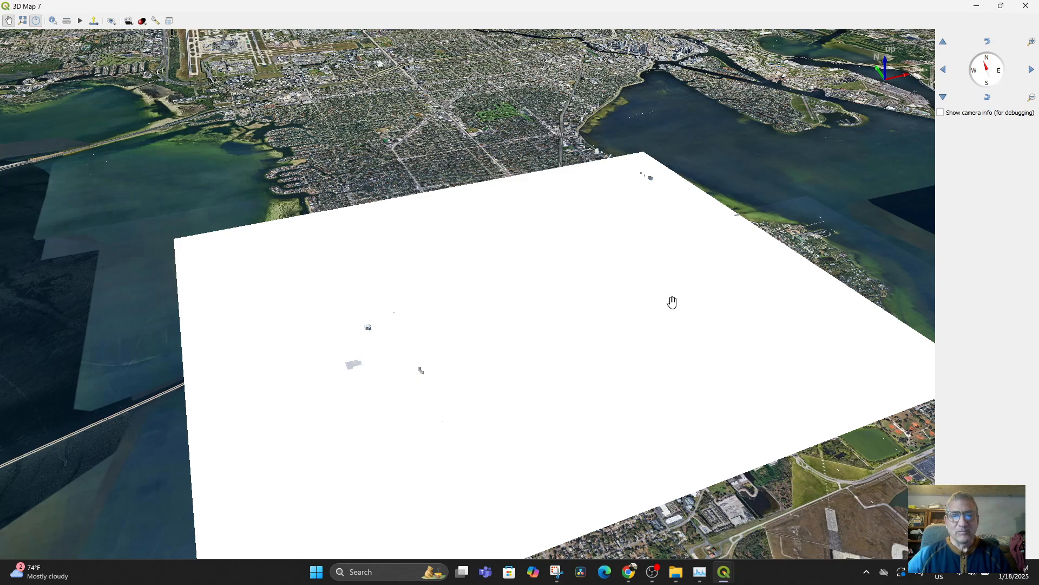
# Step: Examine the white storage tanks and waterfront warehouses south of the project extent in 3D, and close the 3D map view
pyautogui.moveTo(465, 127); pyautogui.dragTo(498, 231, button='middle')
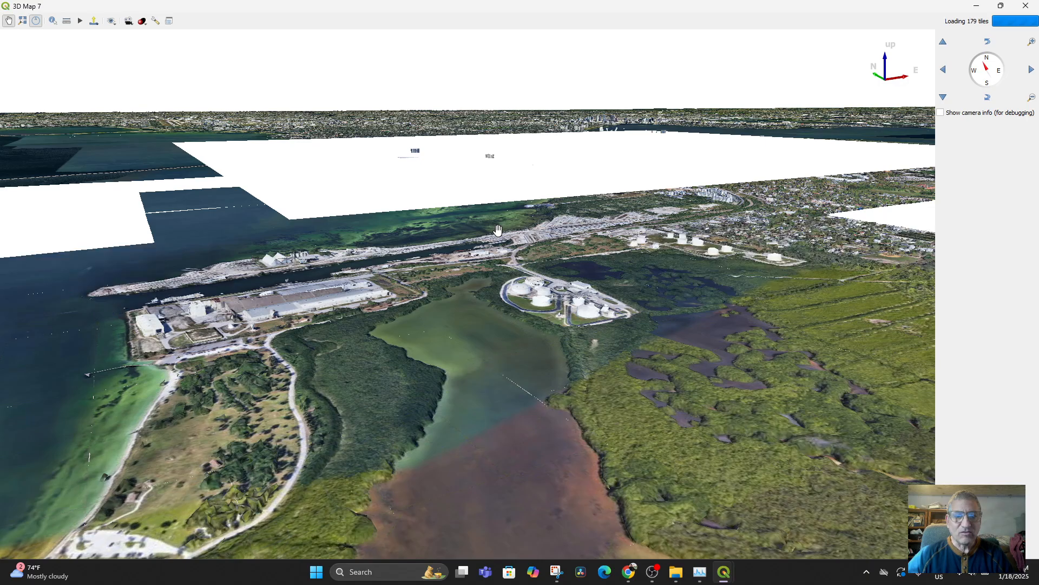
pyautogui.scroll(2, 506, 236)
pyautogui.scroll(2, 592, 380)
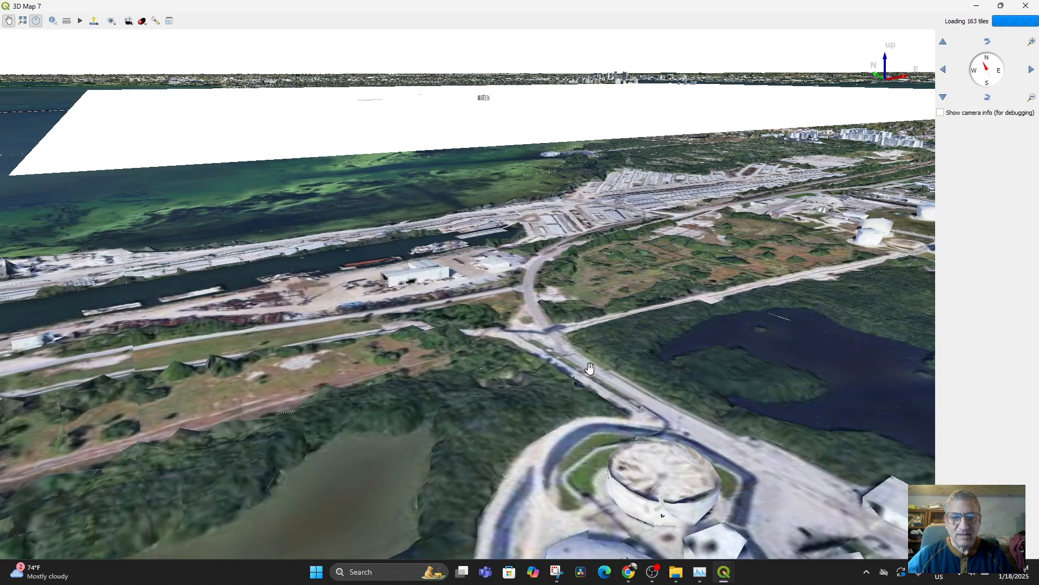
pyautogui.moveTo(591, 380); pyautogui.dragTo(543, 476, button='middle')
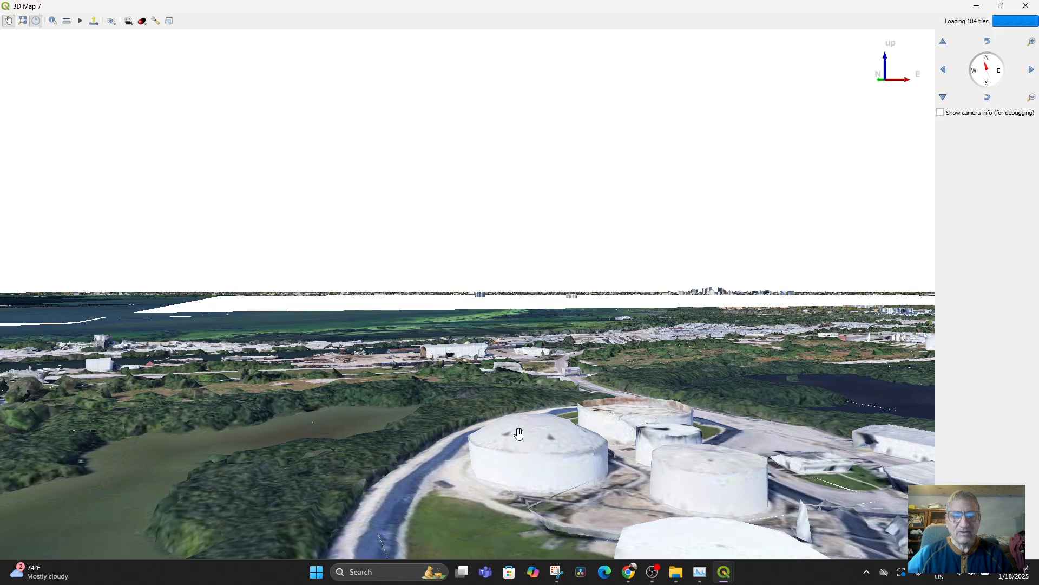
pyautogui.moveTo(517, 433); pyautogui.dragTo(531, 343)
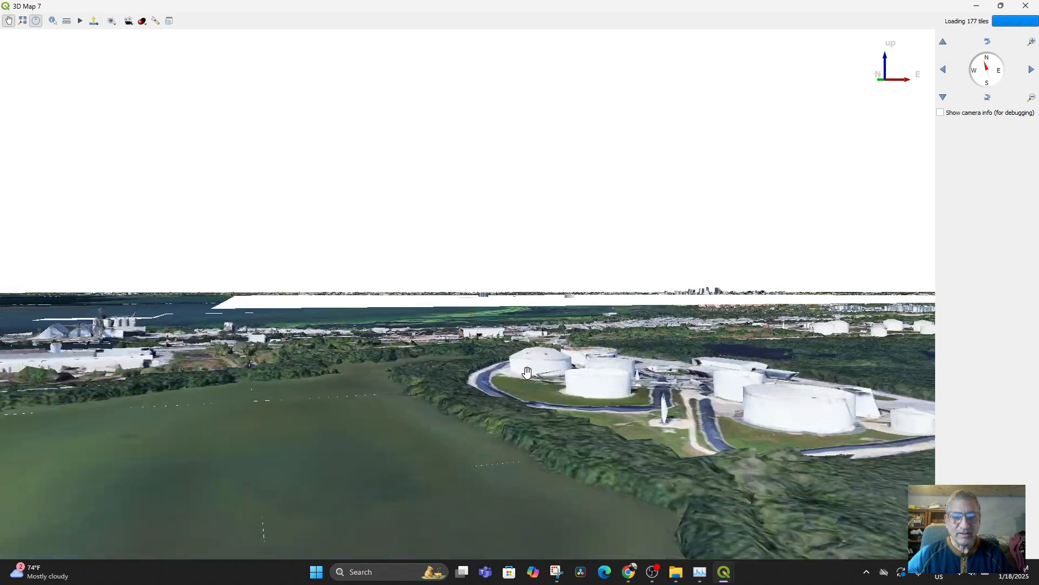
pyautogui.moveTo(746, 425); pyautogui.dragTo(669, 309, button='middle')
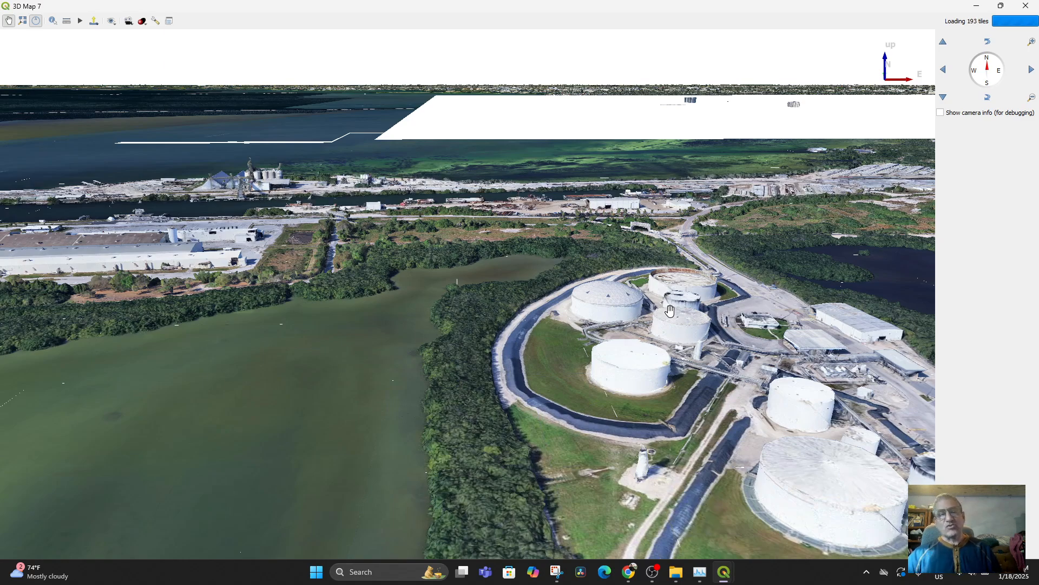
pyautogui.moveTo(475, 395); pyautogui.dragTo(319, 345, button='middle')
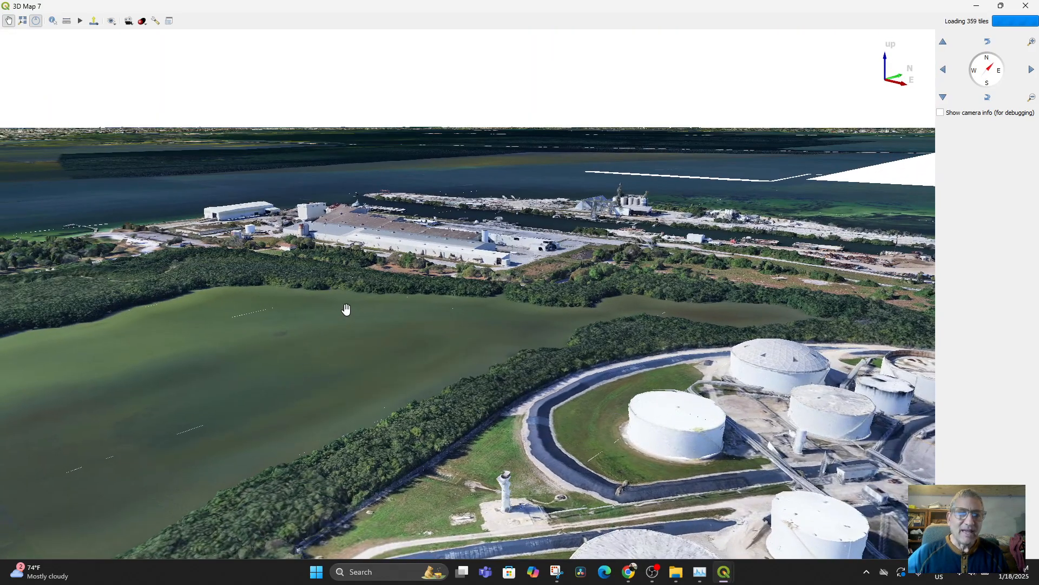
pyautogui.scroll(2, 347, 306)
pyautogui.moveTo(408, 302); pyautogui.dragTo(438, 309, button='middle')
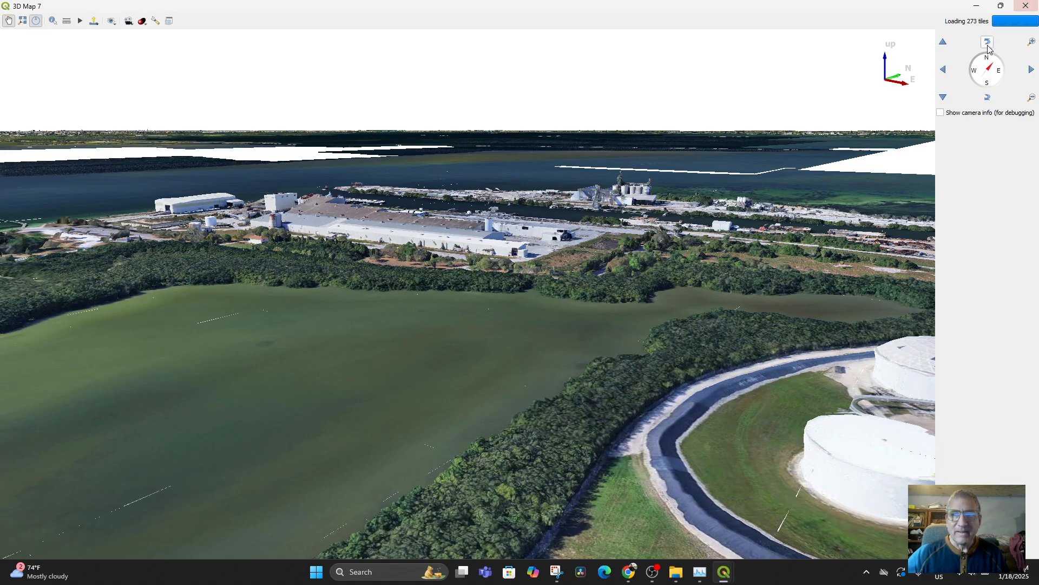
pyautogui.moveTo(605, 306); pyautogui.dragTo(560, 296, button='middle')
pyautogui.scroll(1, 561, 297)
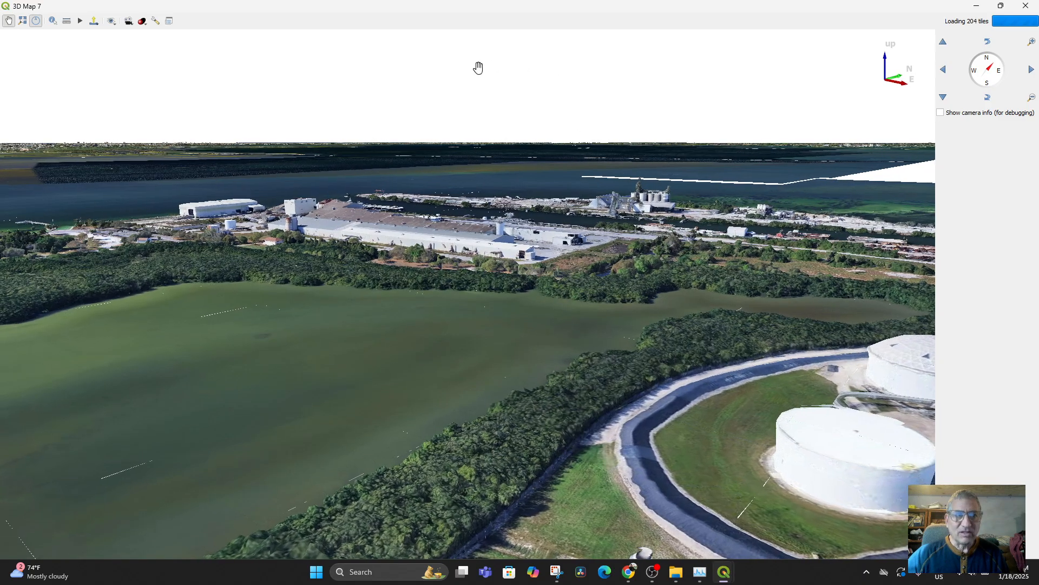
pyautogui.click(1028, 6)
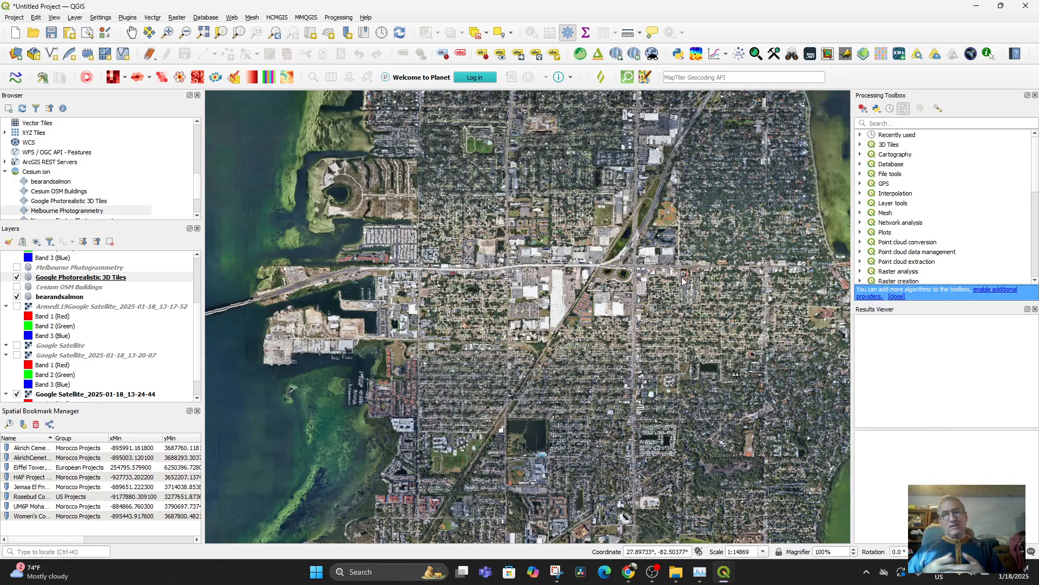
# Step: Open the Qgis2threejs Exporter, toggle the GSI Elevation Tile layer off and on, and view the Tampa scene at an oblique angle
pyautogui.click(597, 56)
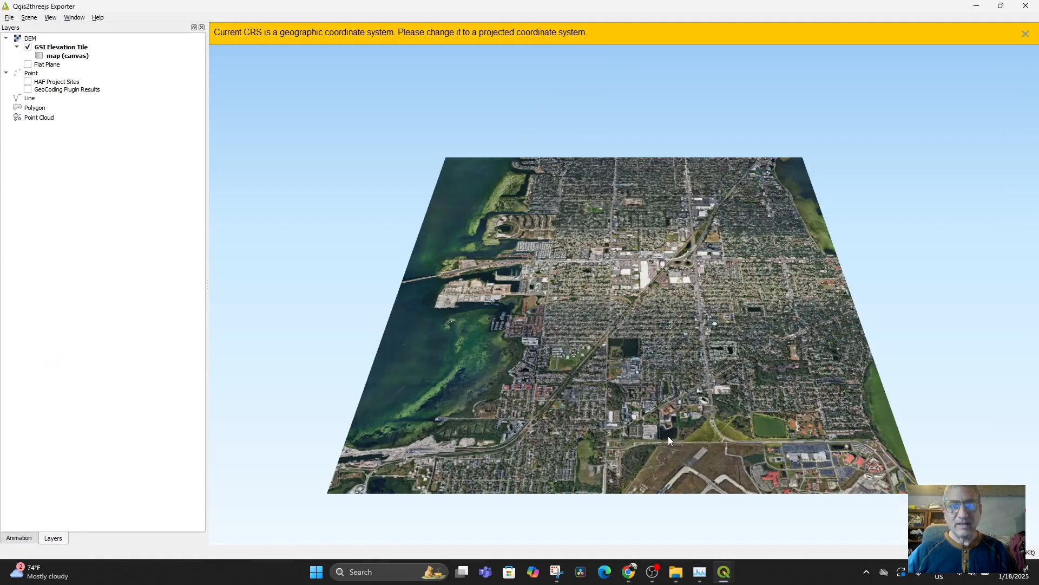
pyautogui.scroll(5, 677, 340)
pyautogui.moveTo(676, 340); pyautogui.dragTo(680, 256)
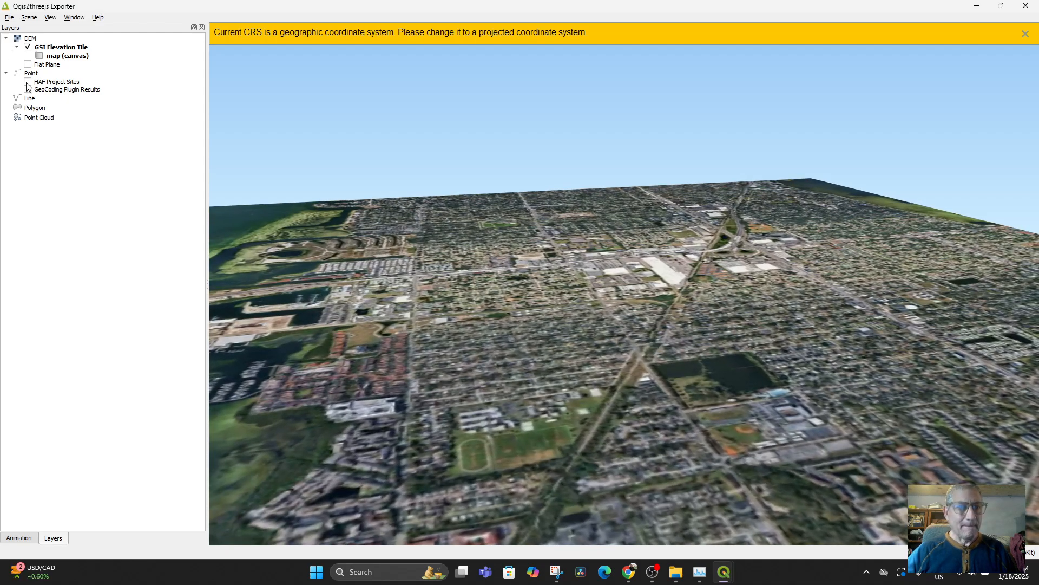
pyautogui.click(27, 48)
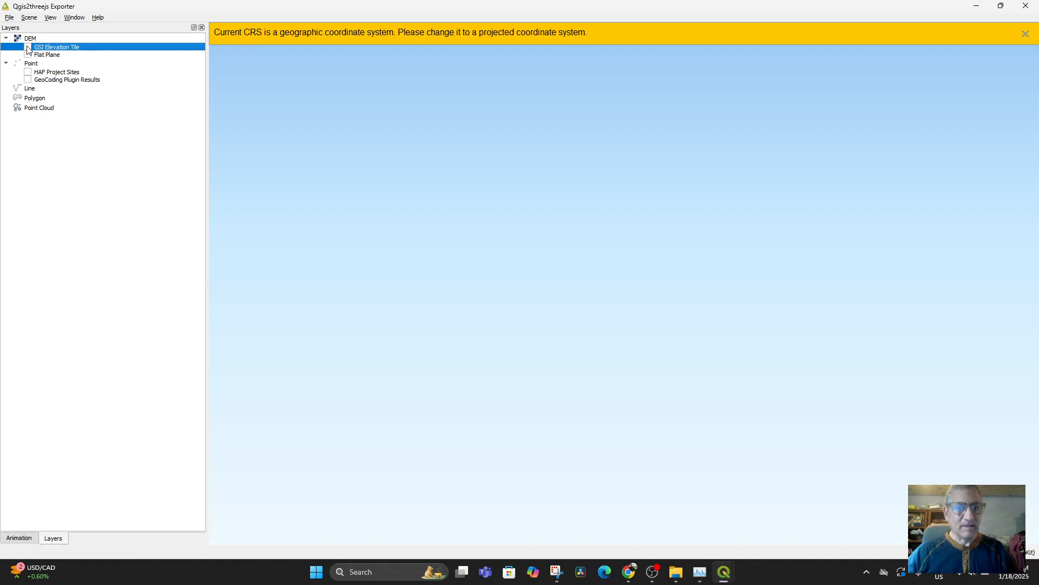
pyautogui.click(28, 48)
pyautogui.moveTo(482, 376); pyautogui.dragTo(539, 383)
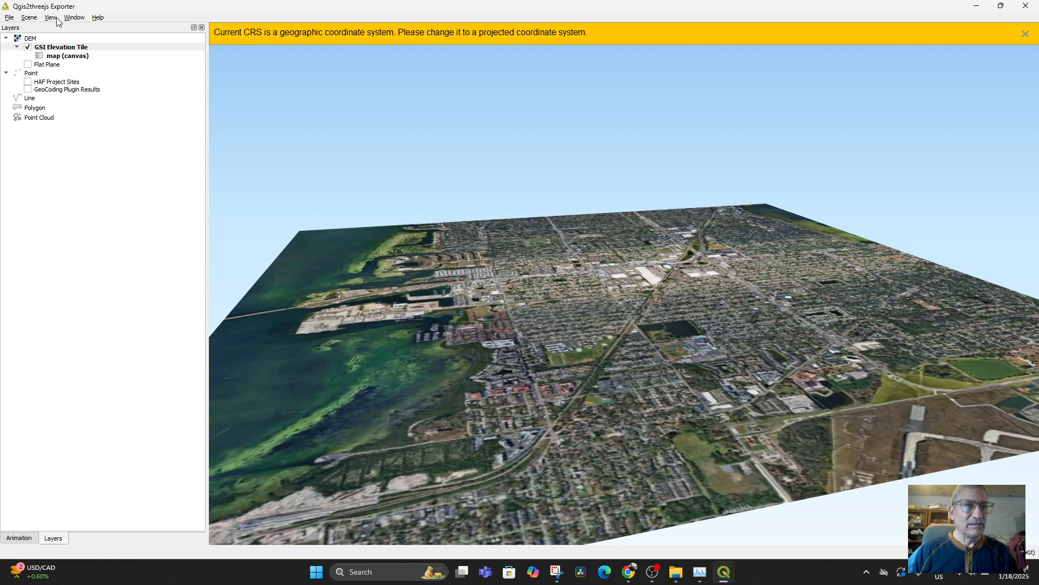
# Step: Edit the Z exaggeration in the scene settings, accept the dialog, and view the terrain up close at a low angle
pyautogui.click(30, 18)
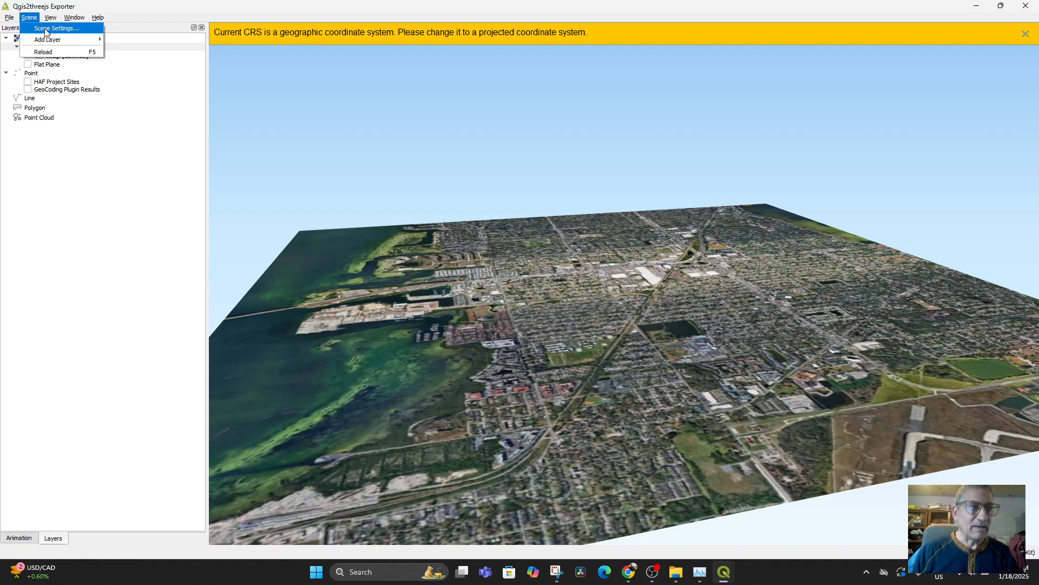
pyautogui.click(46, 29)
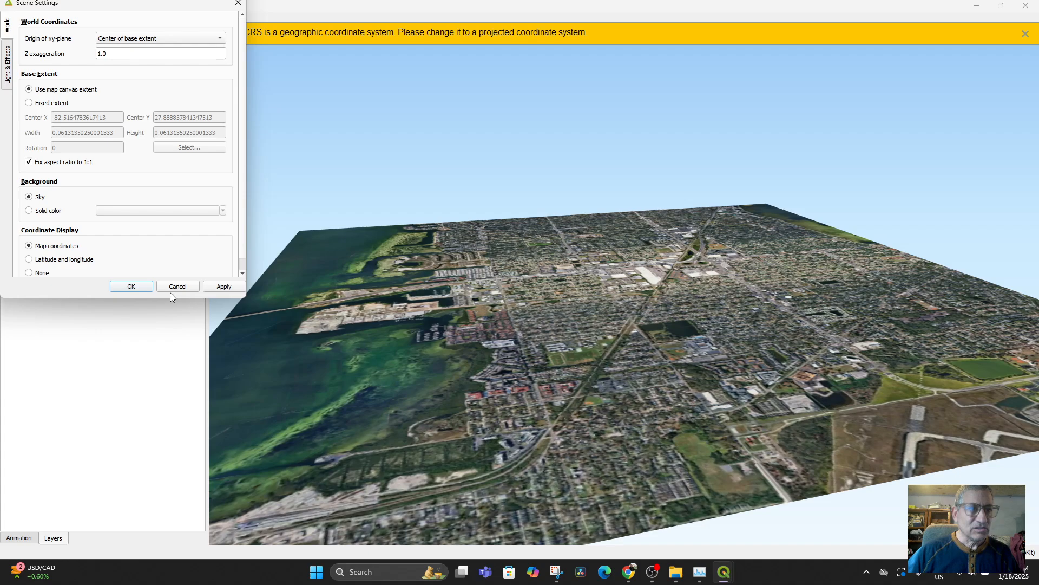
pyautogui.click(103, 53)
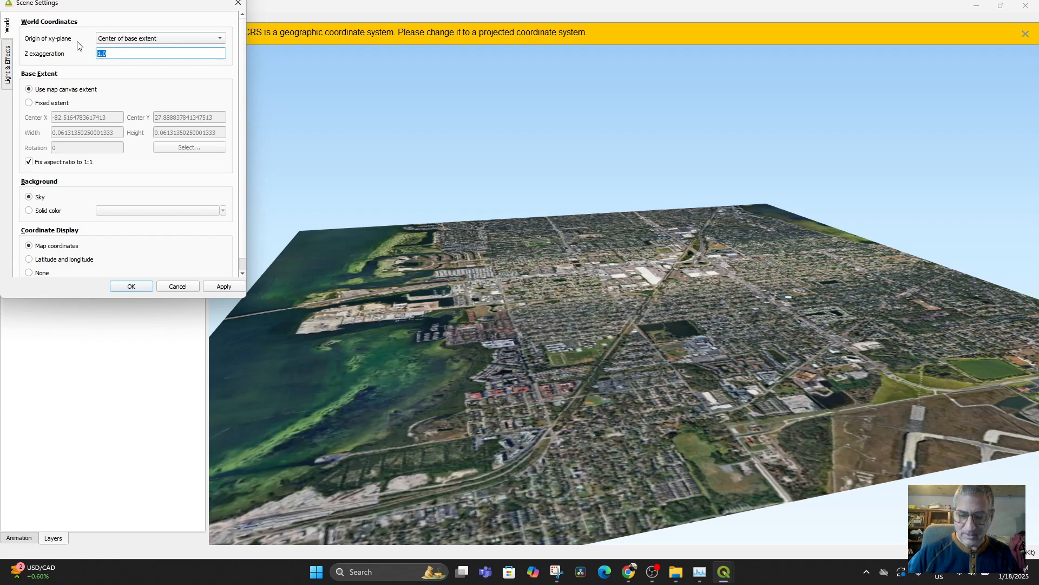
pyautogui.press('Return')
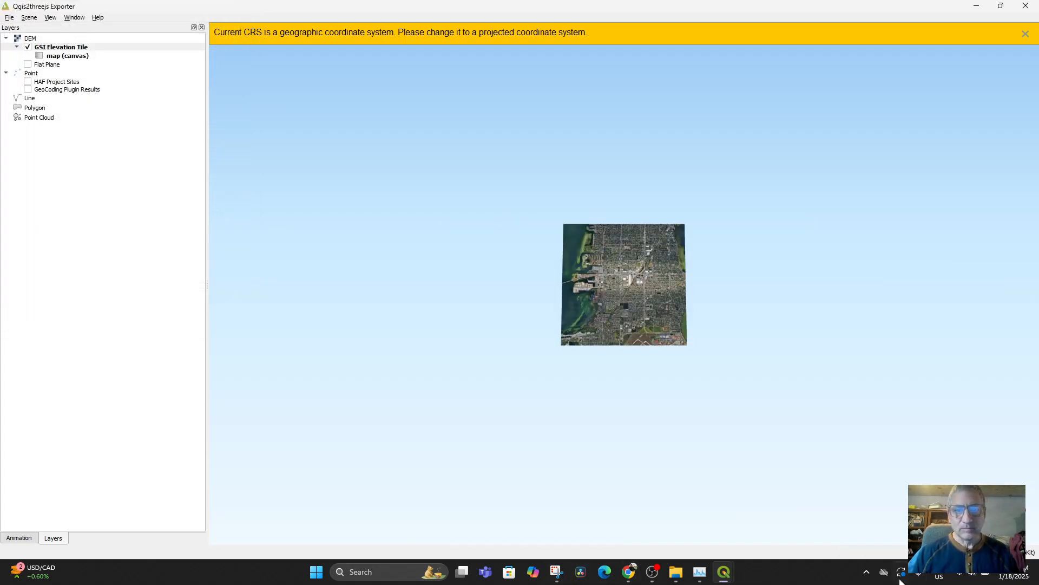
pyautogui.scroll(10, 862, 365)
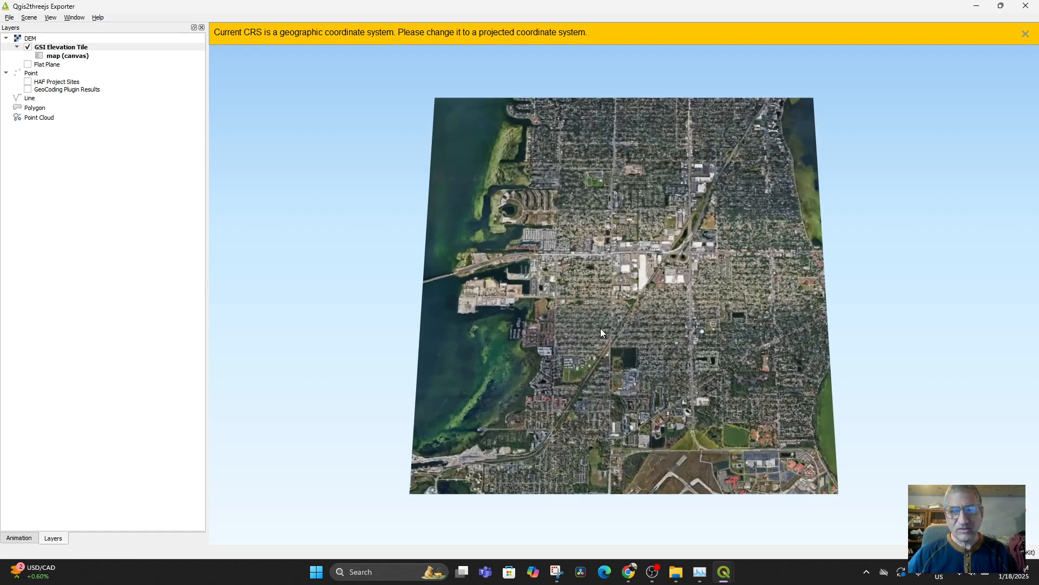
pyautogui.scroll(3, 600, 333)
pyautogui.moveTo(648, 333); pyautogui.dragTo(675, 178)
pyautogui.scroll(2, 681, 162)
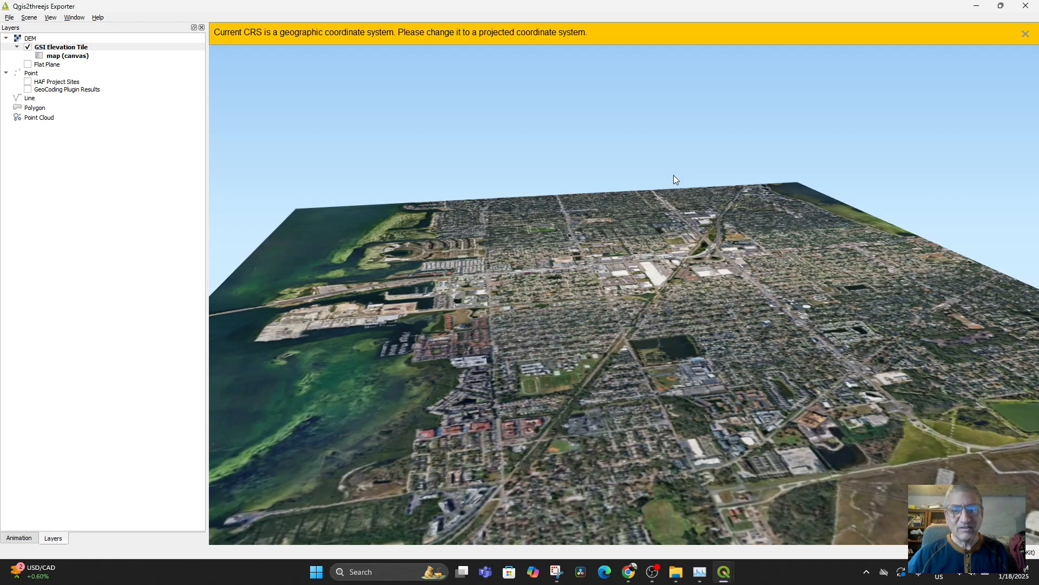
# Step: View the Tampa scene from a steeper, rotated angle and close the Qgis2threejs Exporter
pyautogui.click(49, 18)
pyautogui.moveTo(30, 17)
pyautogui.moveTo(44, 36)
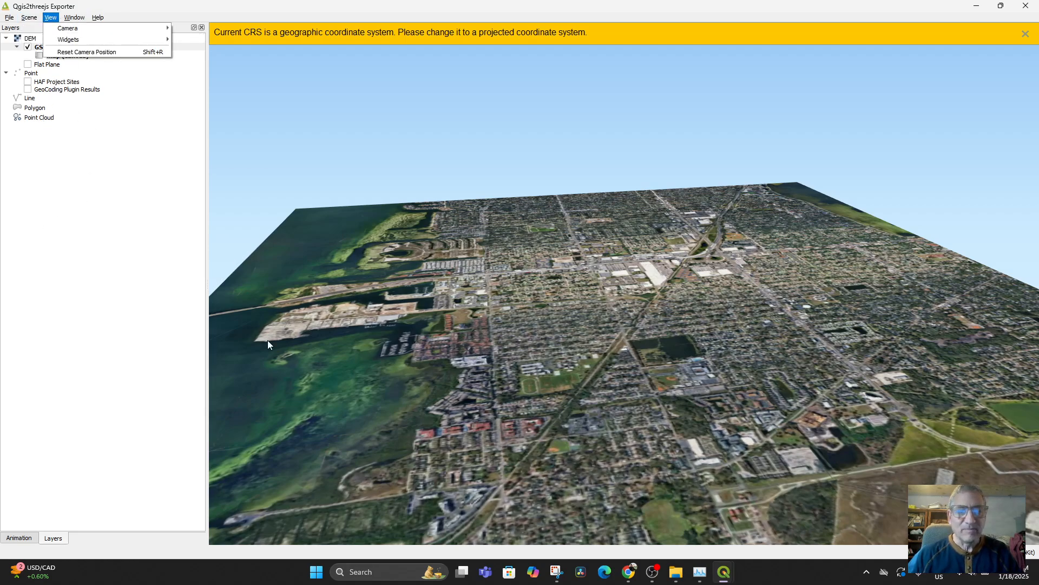
pyautogui.moveTo(267, 340); pyautogui.dragTo(547, 465)
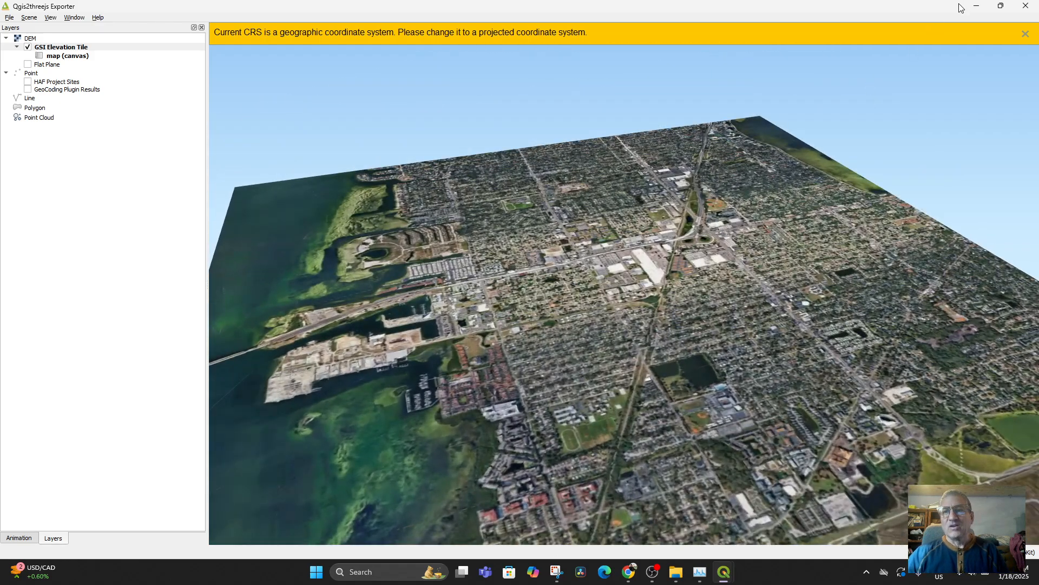
pyautogui.click(1026, 6)
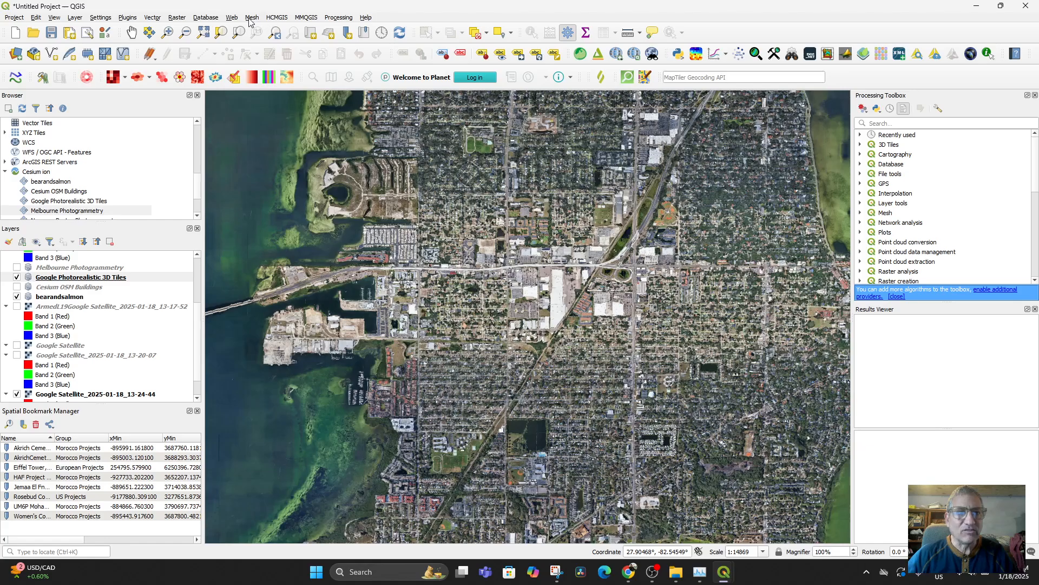
# Step: Reopen the Qgis2threejs Exporter and view the whole Tampa scene up close at an oblique angle
pyautogui.click(177, 17)
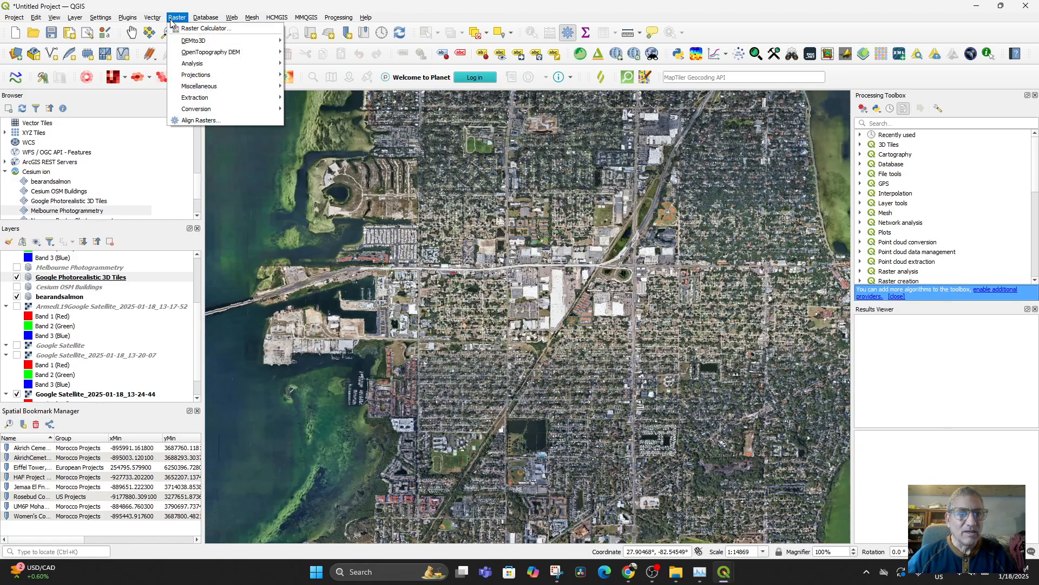
pyautogui.moveTo(231, 18)
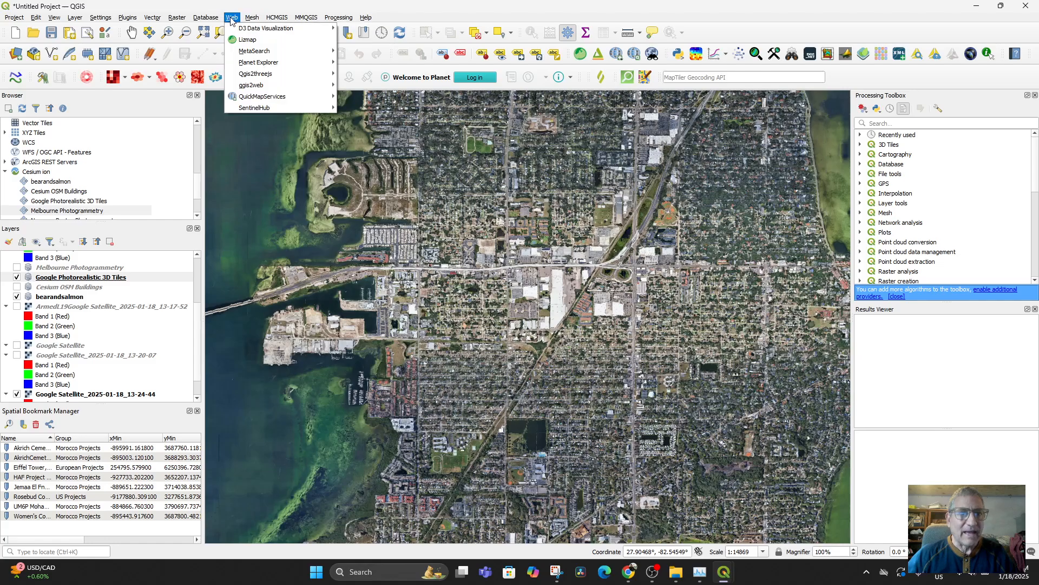
pyautogui.moveTo(253, 78)
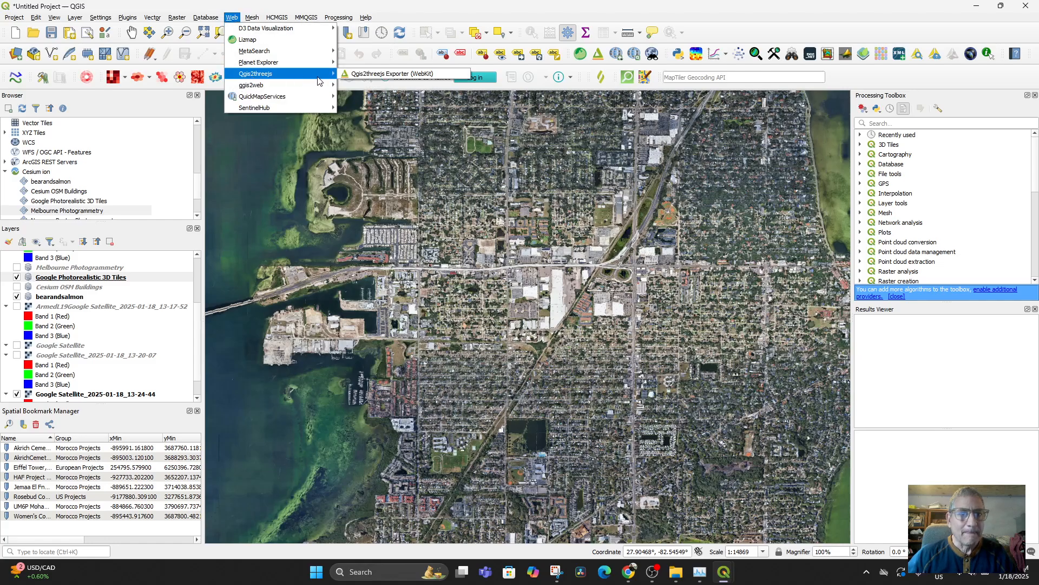
pyautogui.click(354, 74)
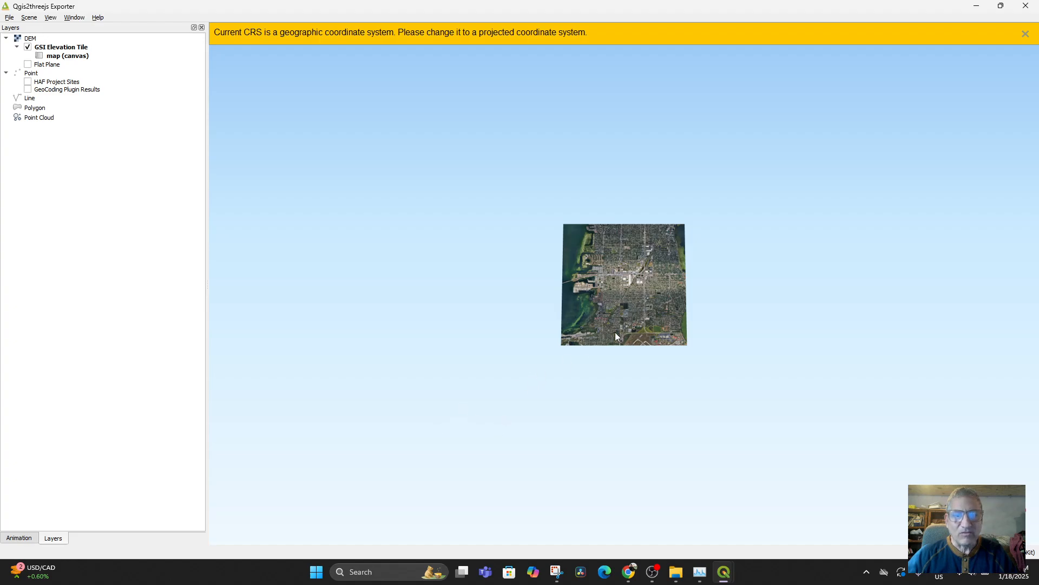
pyautogui.scroll(5, 615, 332)
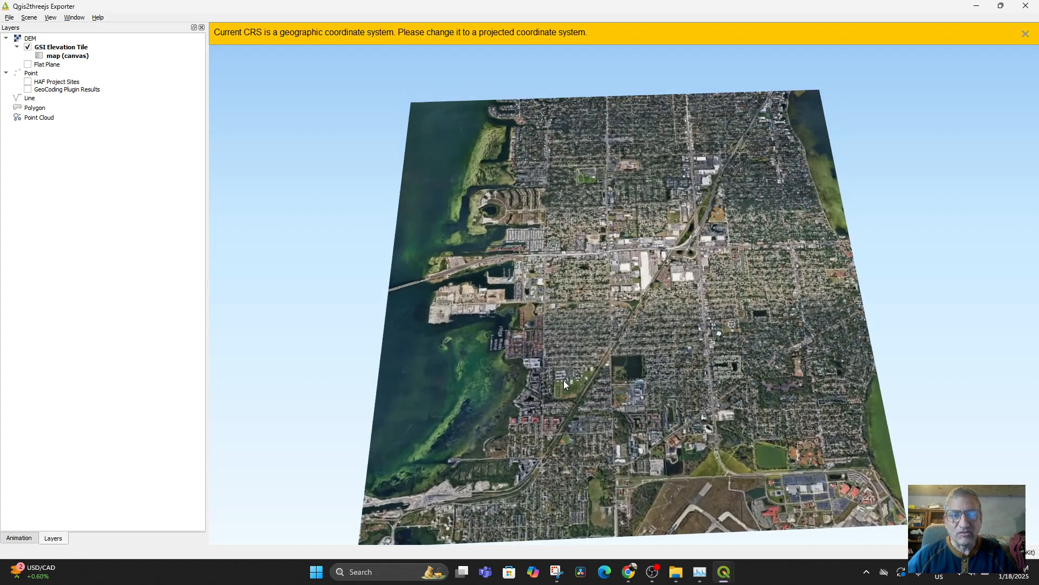
pyautogui.moveTo(564, 380); pyautogui.dragTo(590, 308)
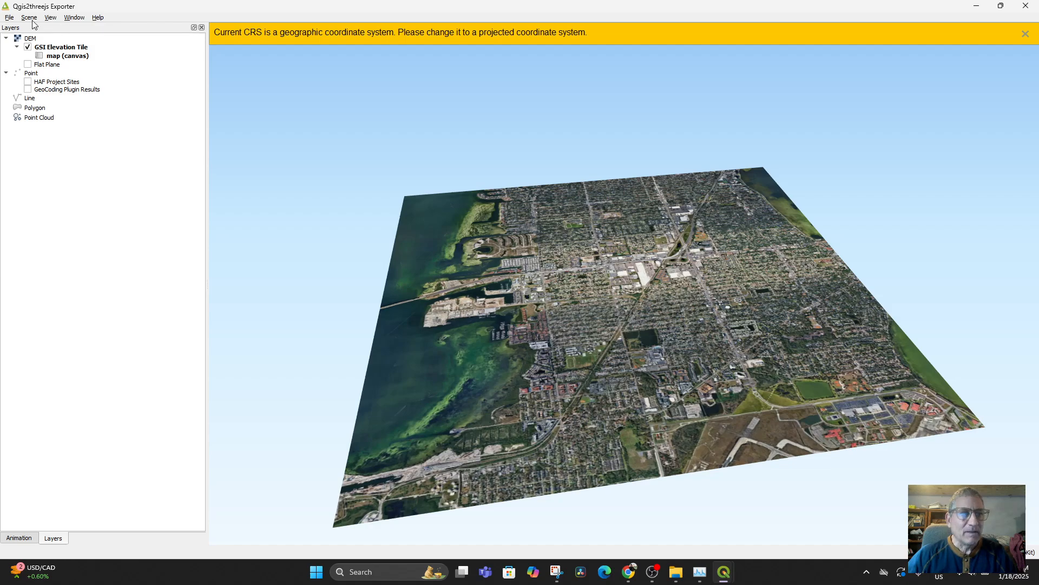
# Step: Check the exporter's scene saving, export settings and help options, and minimize the exporter window
pyautogui.click(8, 18)
pyautogui.moveTo(36, 54)
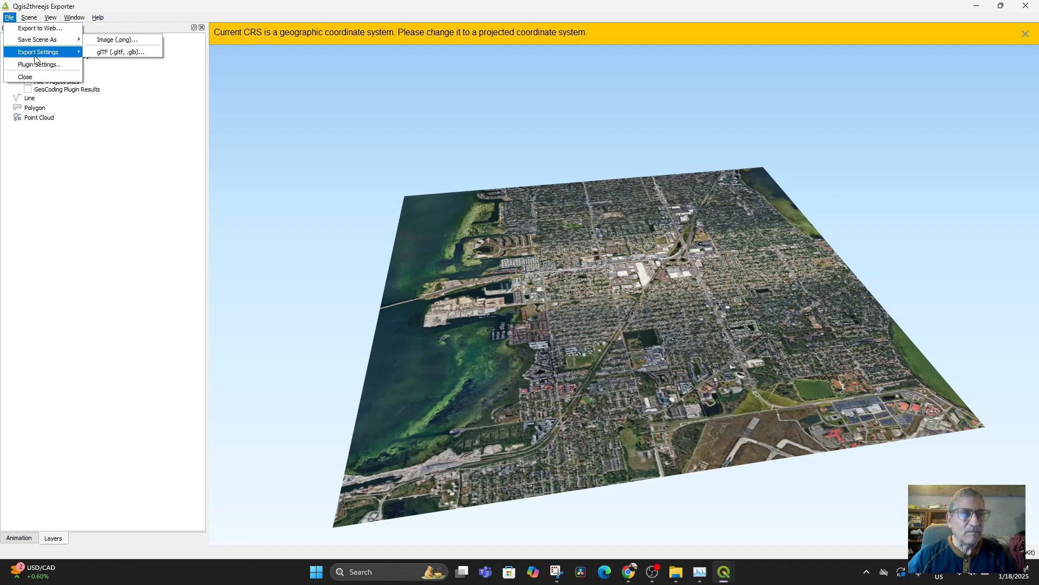
pyautogui.moveTo(97, 17)
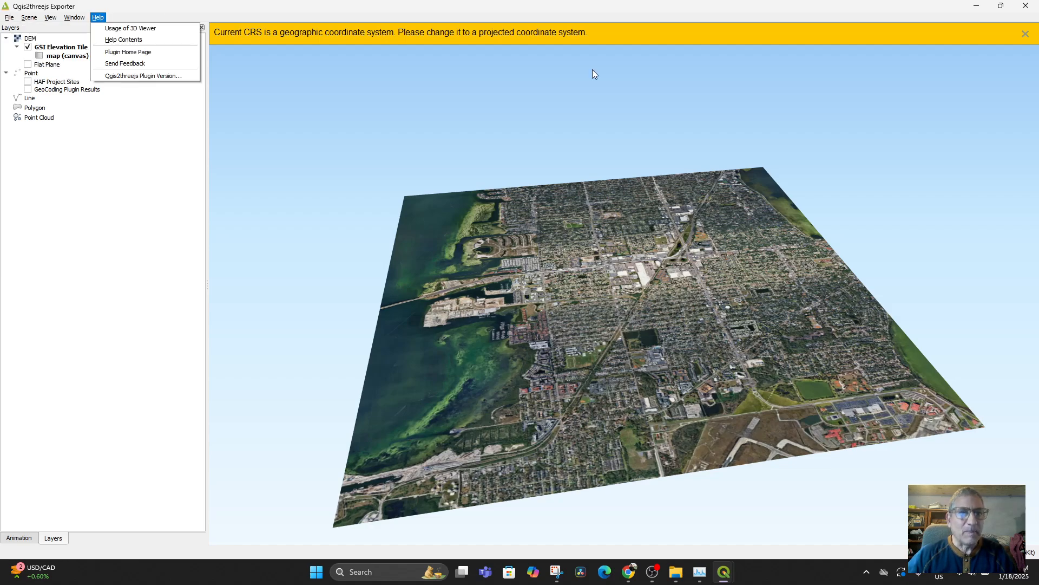
pyautogui.click(979, 8)
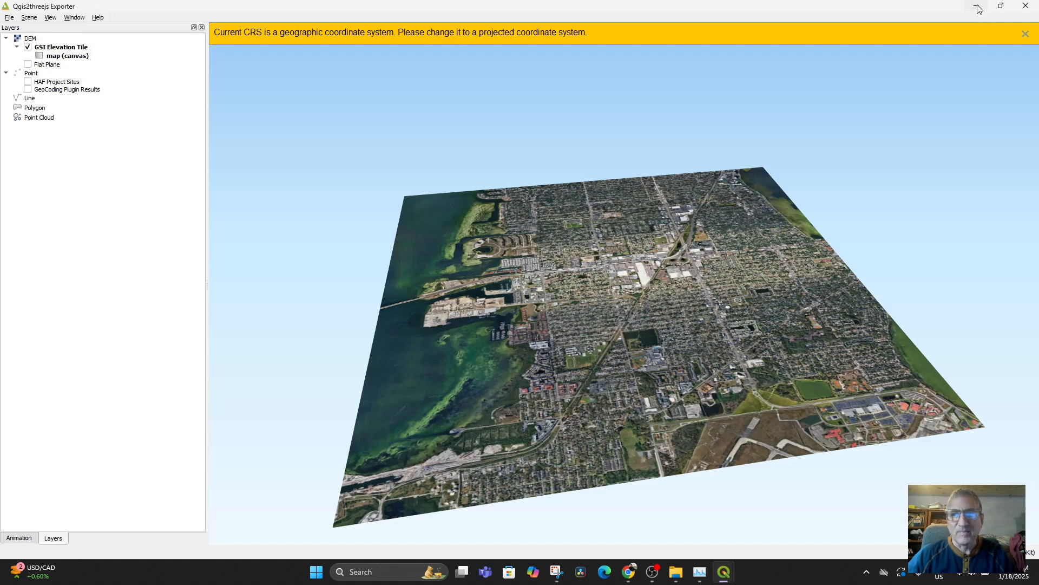
pyautogui.click(979, 8)
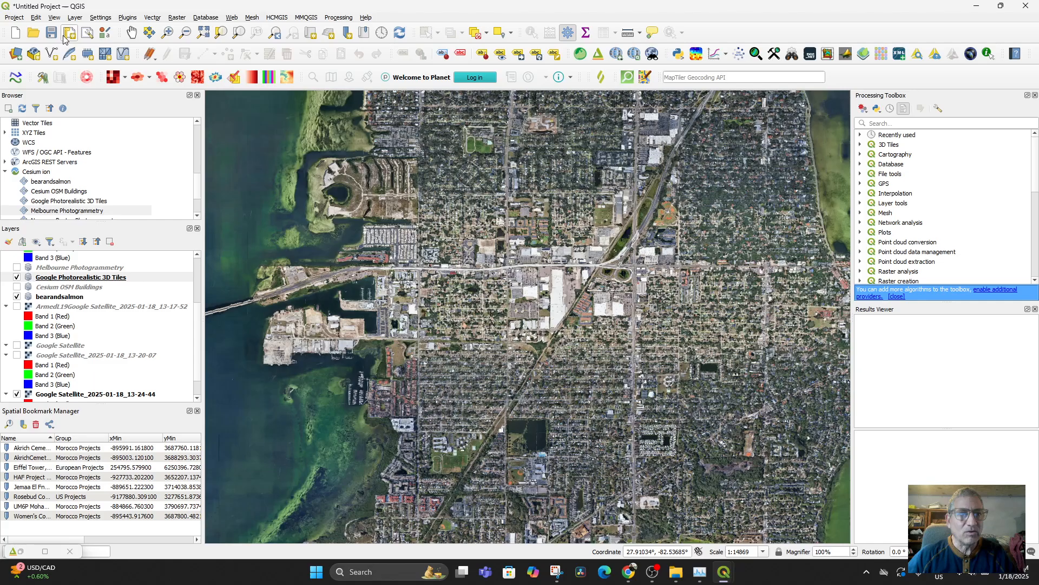
# Step: Toggle the visibility of 3D Map 1 and shift the main map canvas slightly north
pyautogui.click(56, 17)
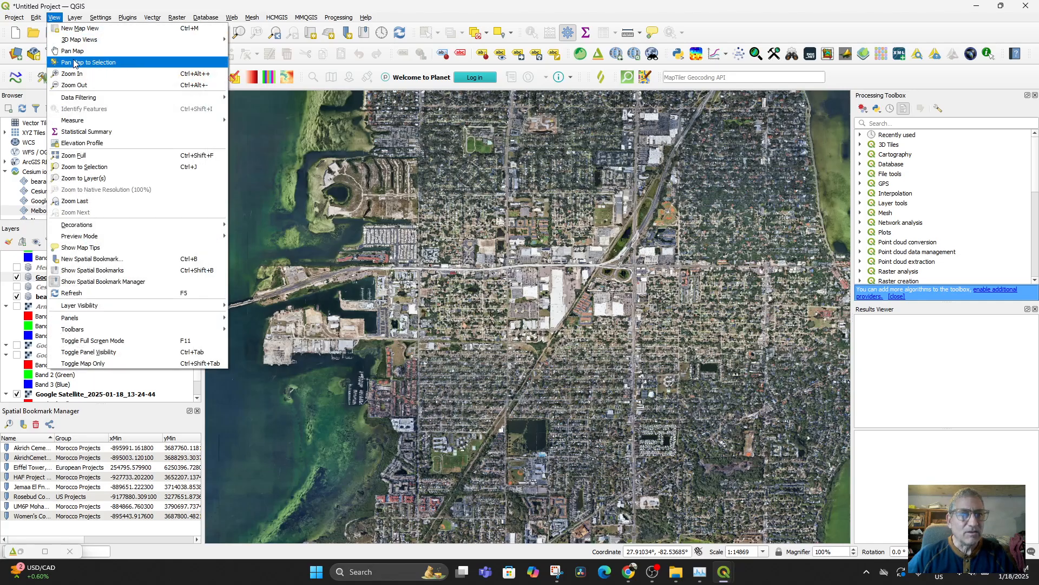
pyautogui.moveTo(80, 37)
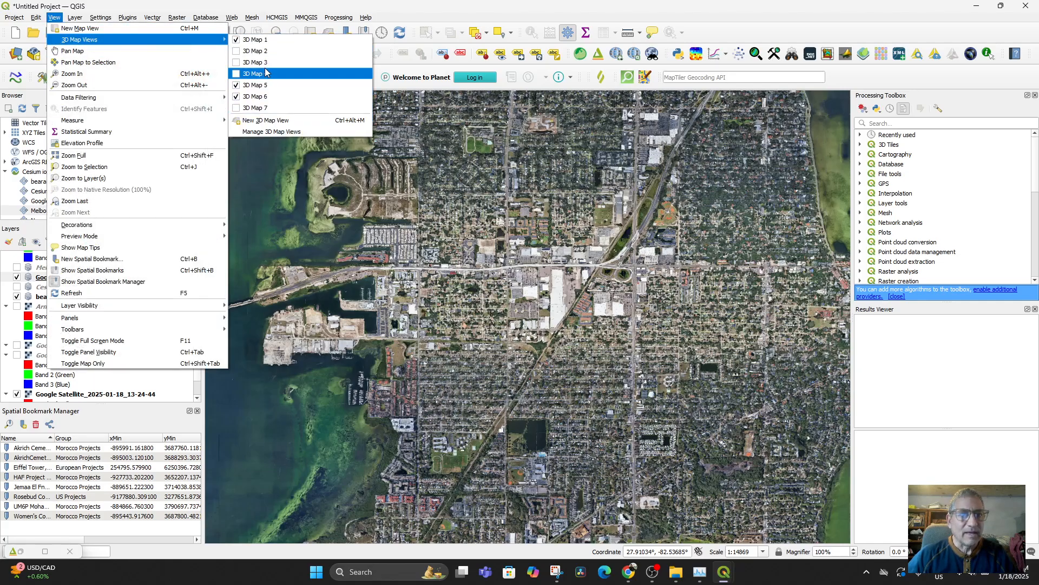
pyautogui.click(256, 41)
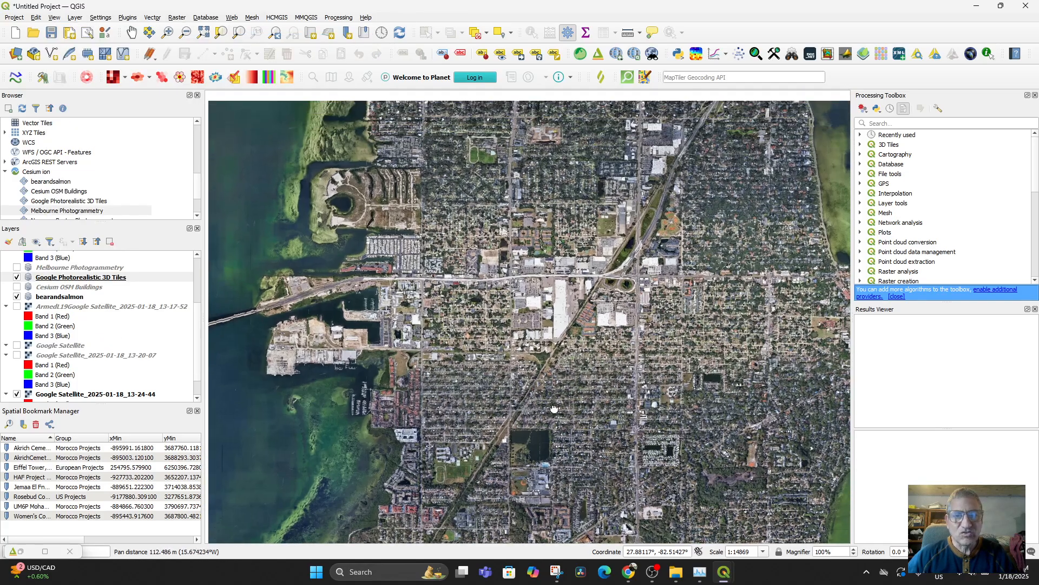
pyautogui.moveTo(589, 285); pyautogui.dragTo(591, 308)
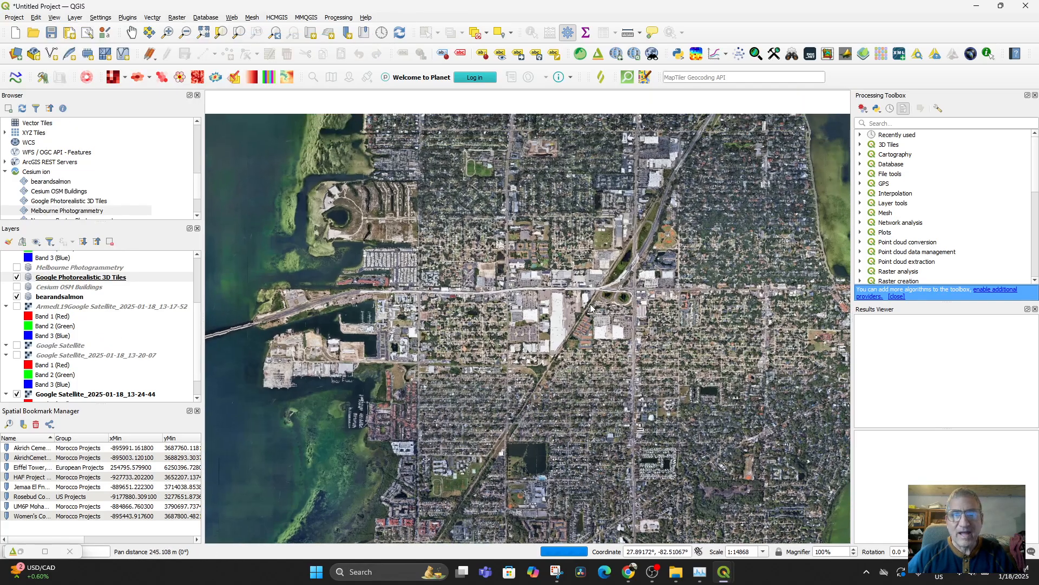
# Step: Open a new 3D map view of Tampa, zoom out to inspect the area around the project extent, and close the view
pyautogui.click(327, 35)
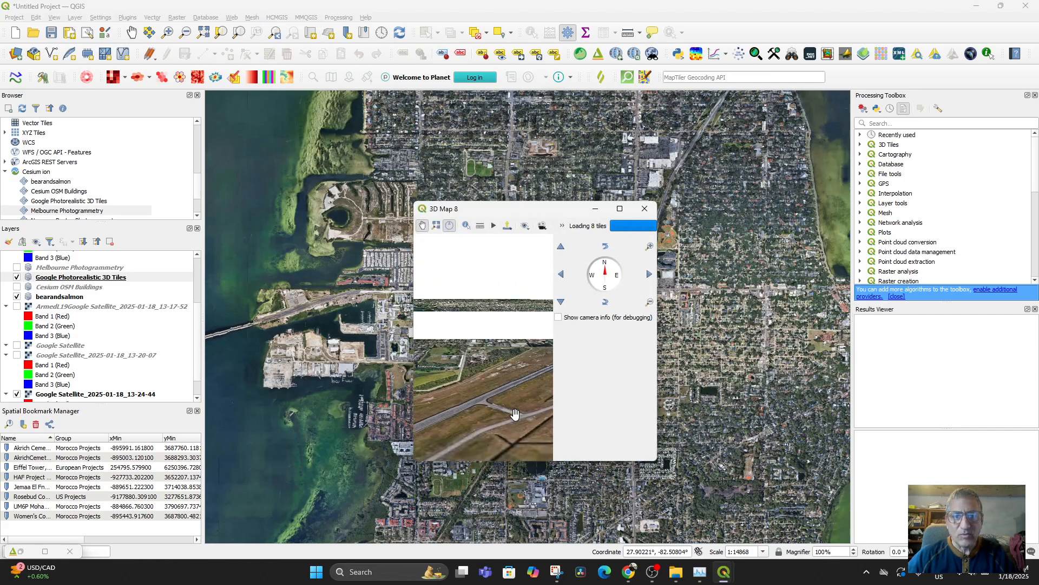
pyautogui.scroll(-4, 515, 372)
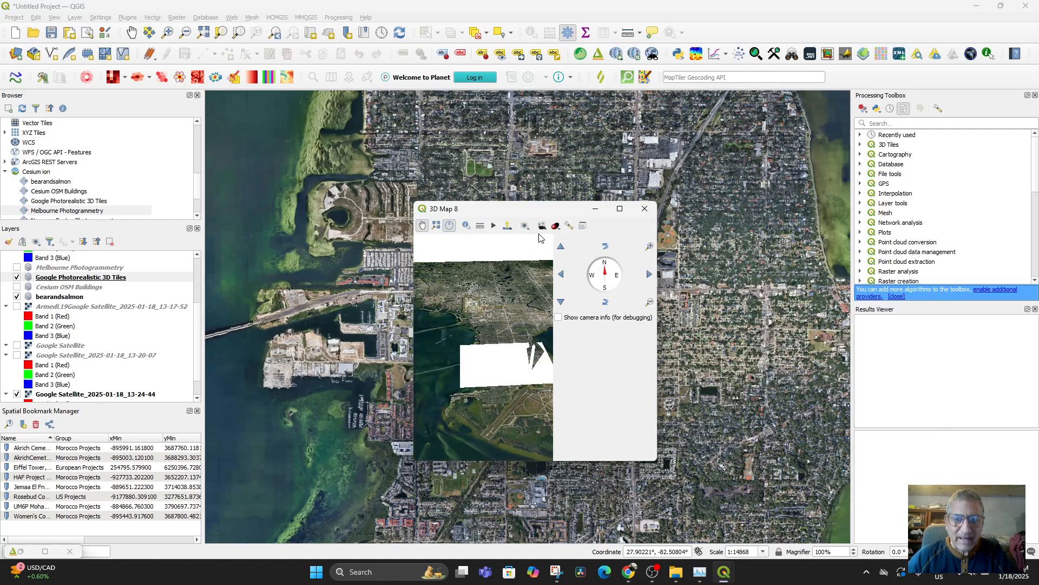
pyautogui.moveTo(532, 213); pyautogui.dragTo(517, 150)
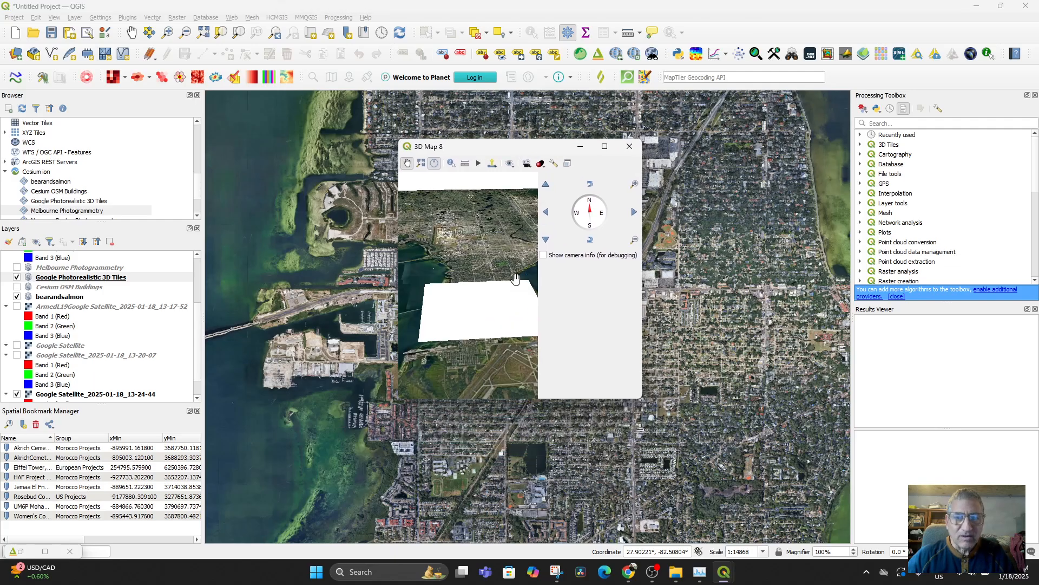
pyautogui.click(629, 146)
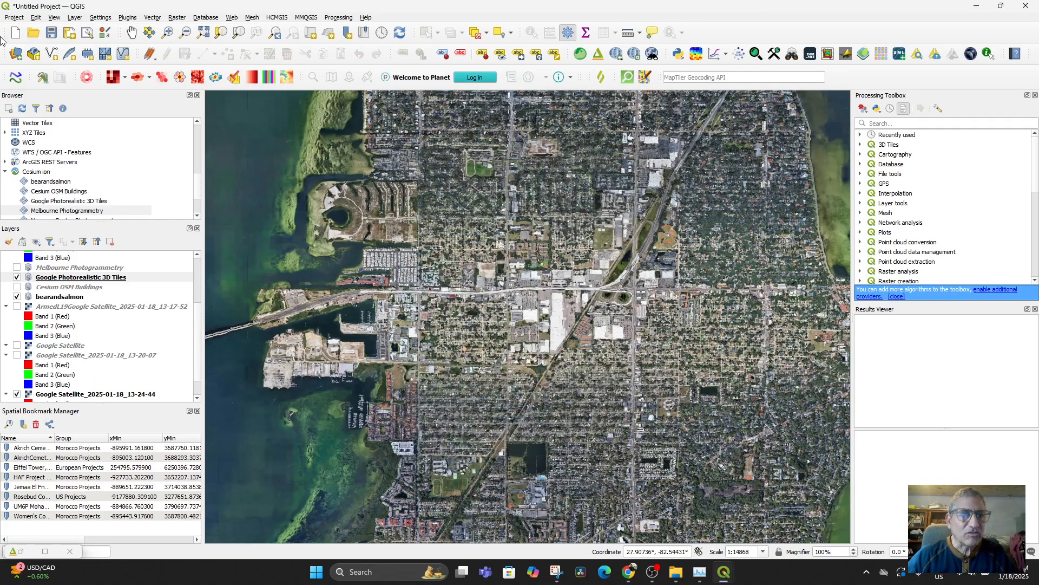
# Step: Set the project full extent to the current map canvas extent in the project's view settings
pyautogui.click(58, 19)
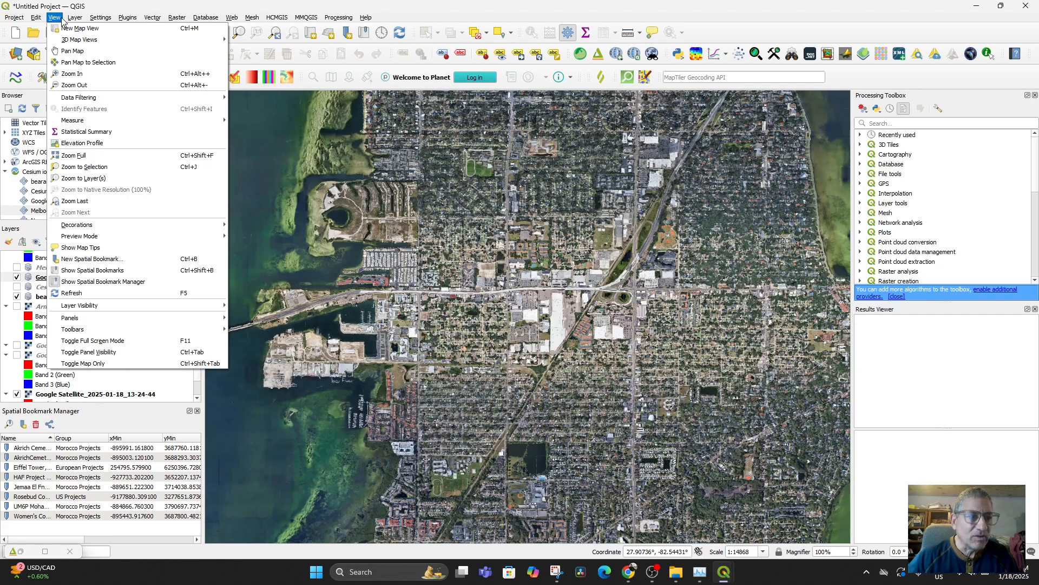
pyautogui.moveTo(2, 20)
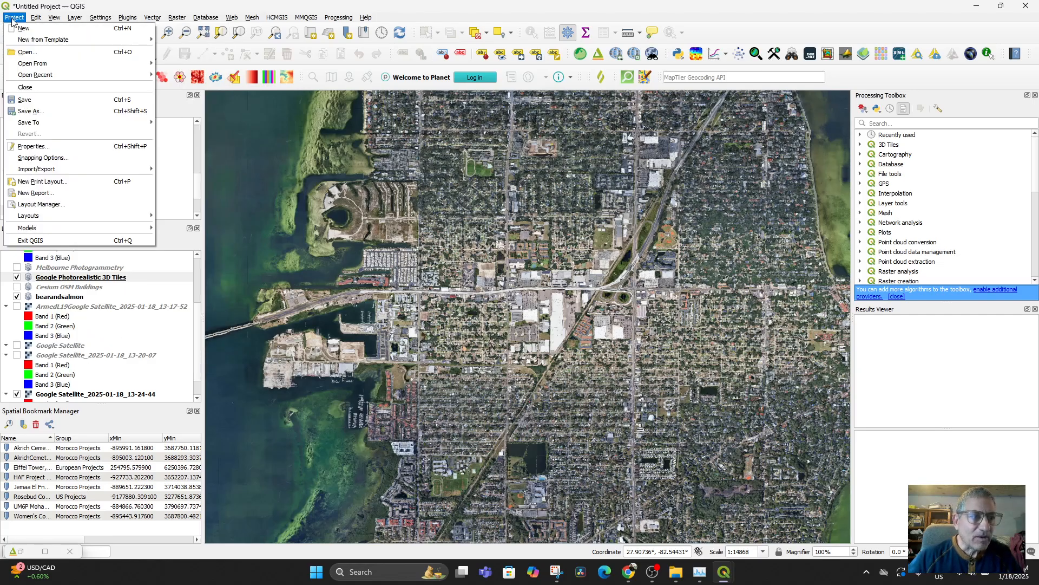
pyautogui.click(47, 147)
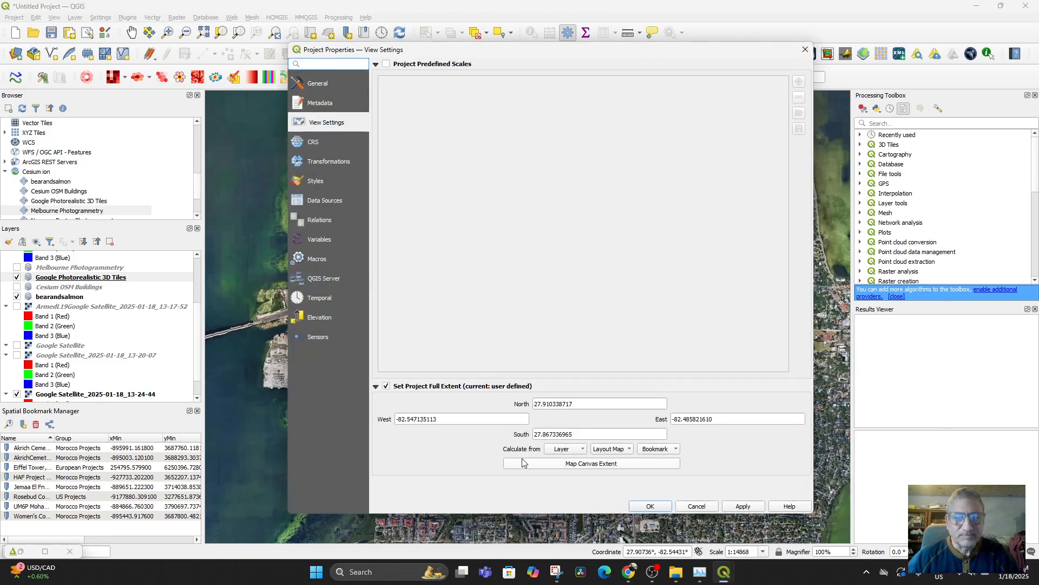
pyautogui.click(589, 466)
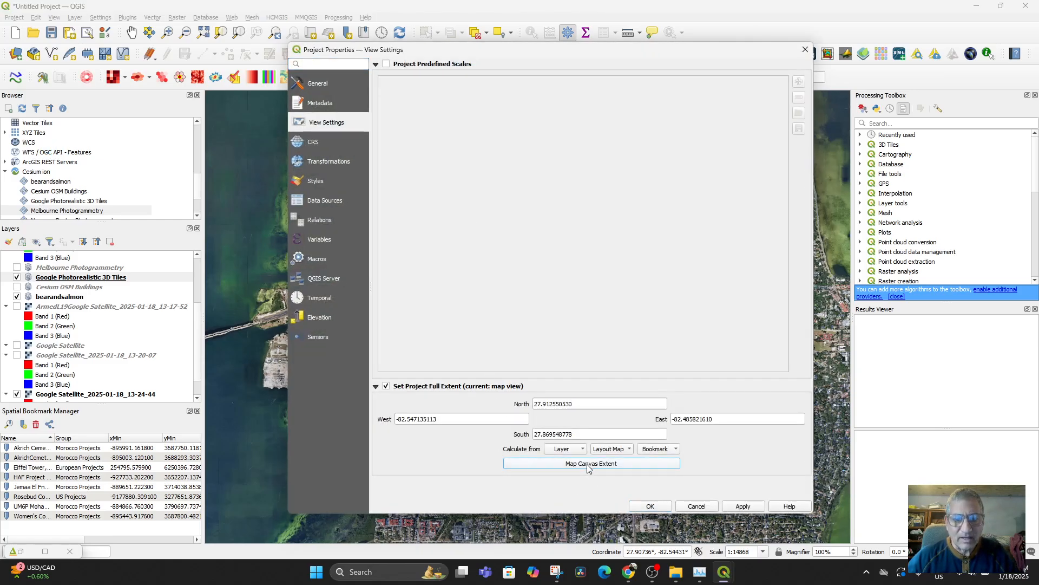
pyautogui.click(656, 511)
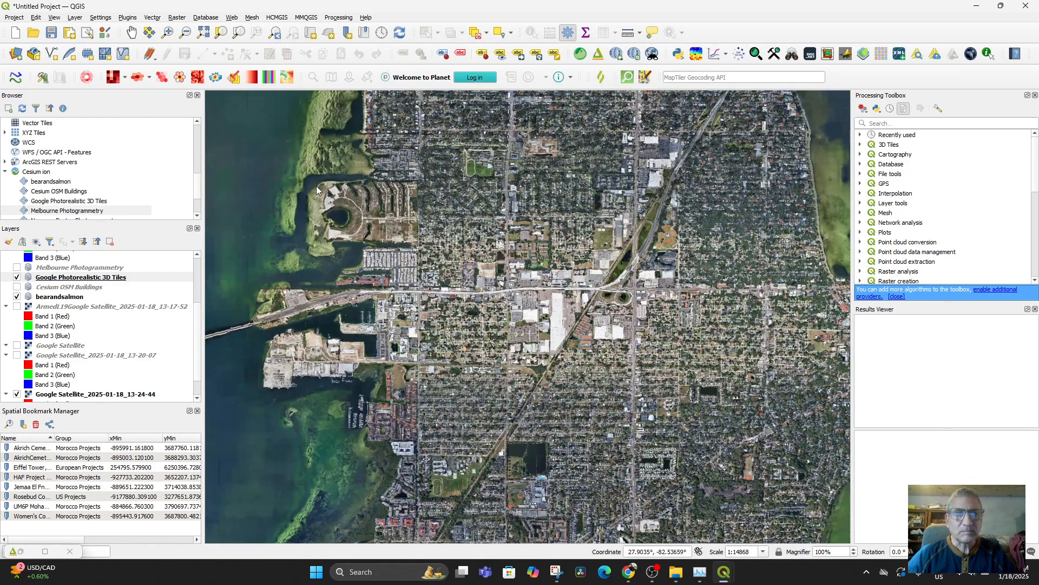
# Step: Open another 3D map view to check the recalculated extent, adjust the camera over the airfield area, and close the view
pyautogui.click(331, 35)
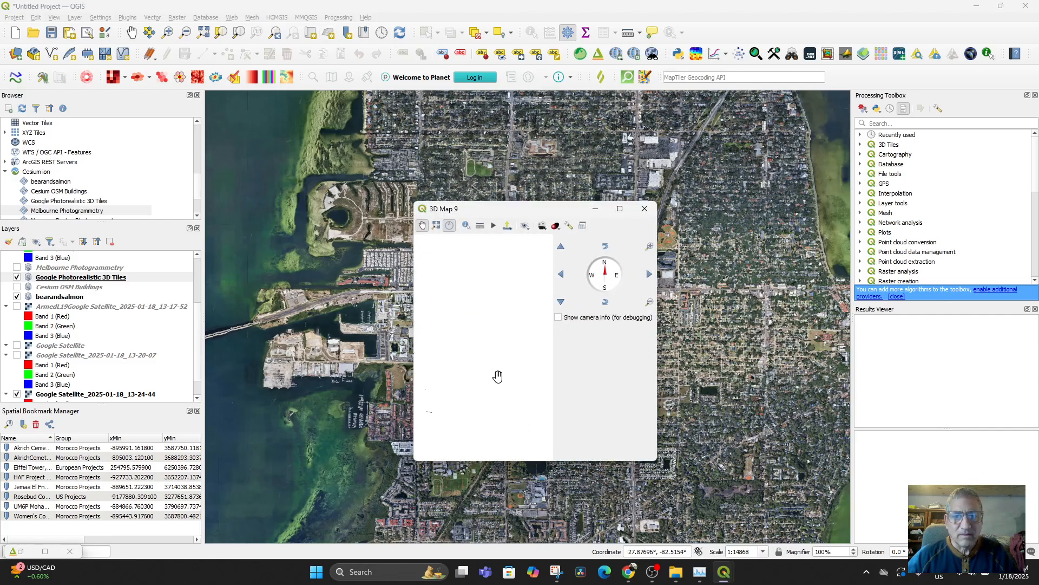
pyautogui.moveTo(499, 399); pyautogui.dragTo(476, 377)
pyautogui.scroll(3, 501, 381)
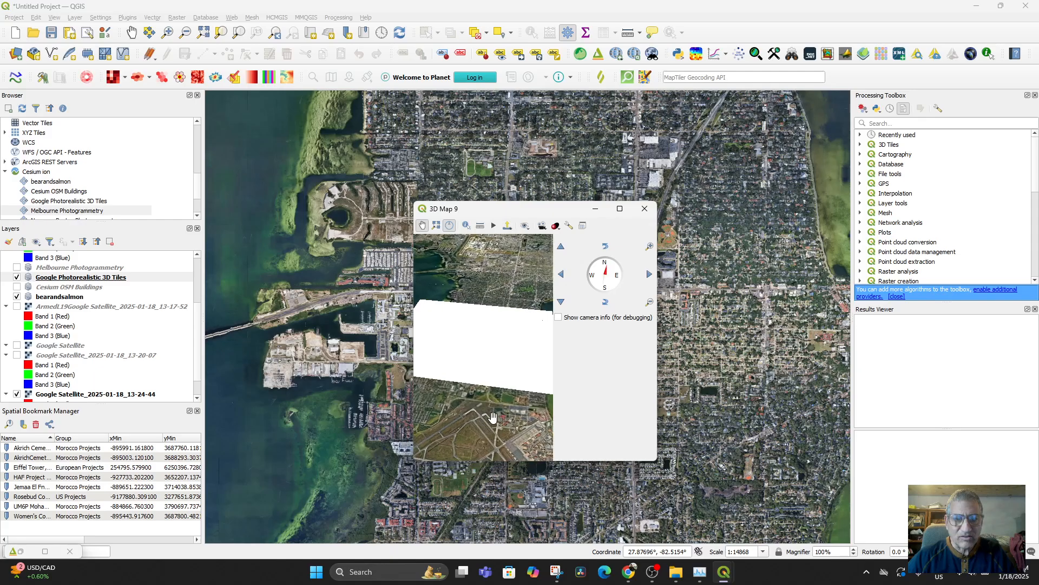
pyautogui.click(648, 212)
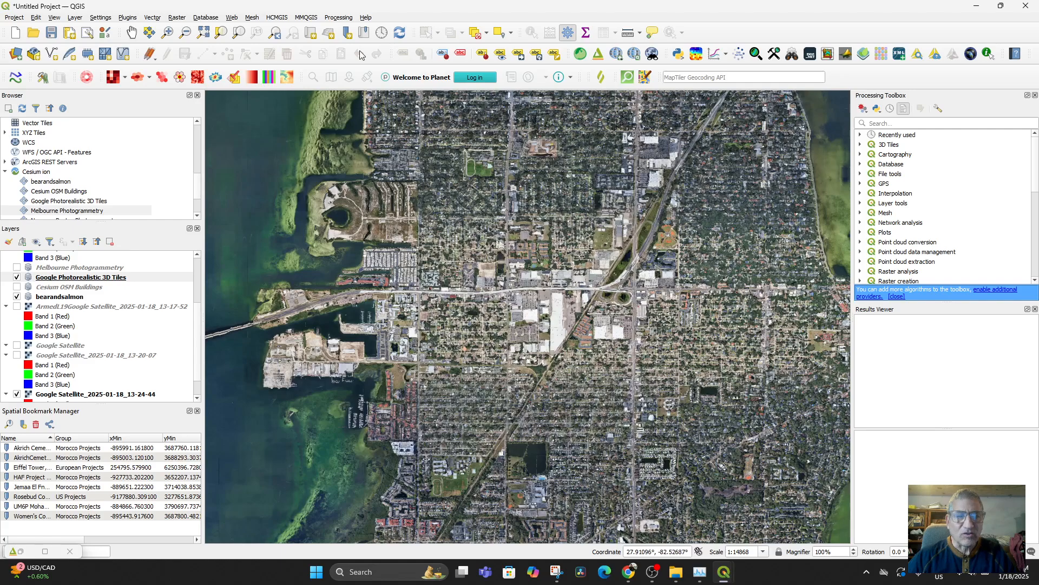
# Step: Disable the project full extent setting in the project's view settings and accept the change
pyautogui.click(8, 19)
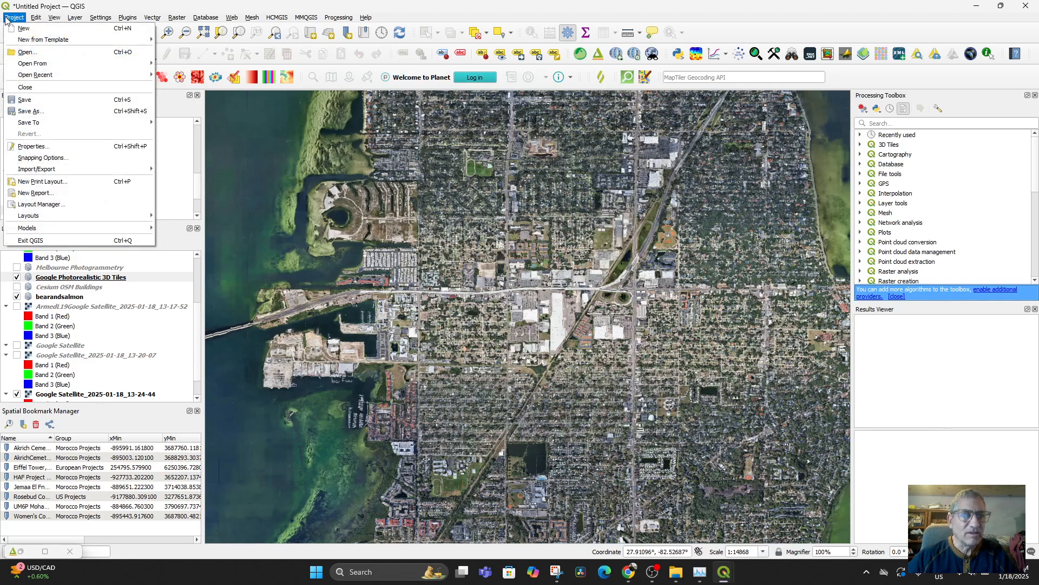
pyautogui.click(74, 150)
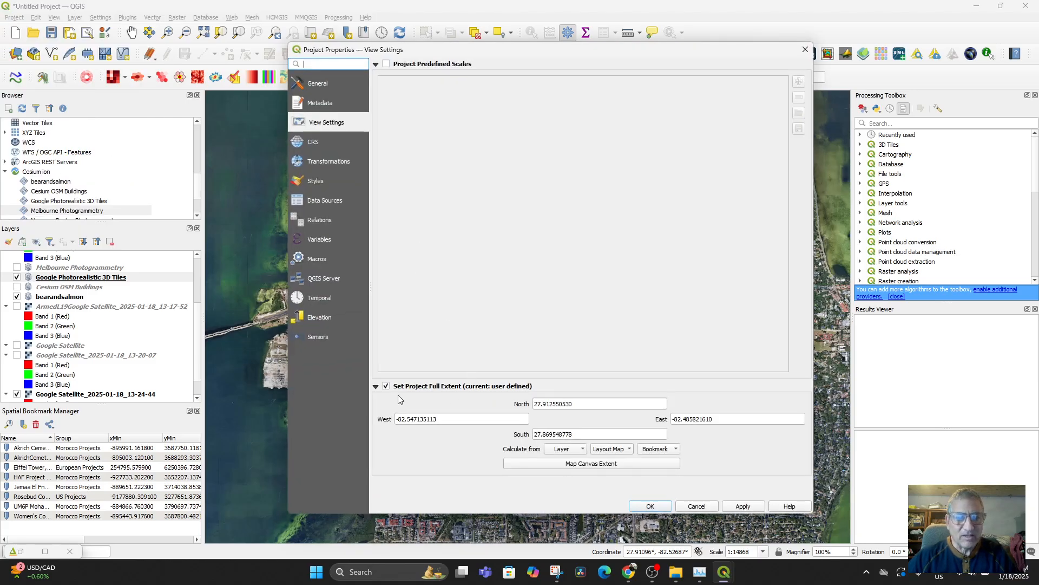
pyautogui.click(386, 387)
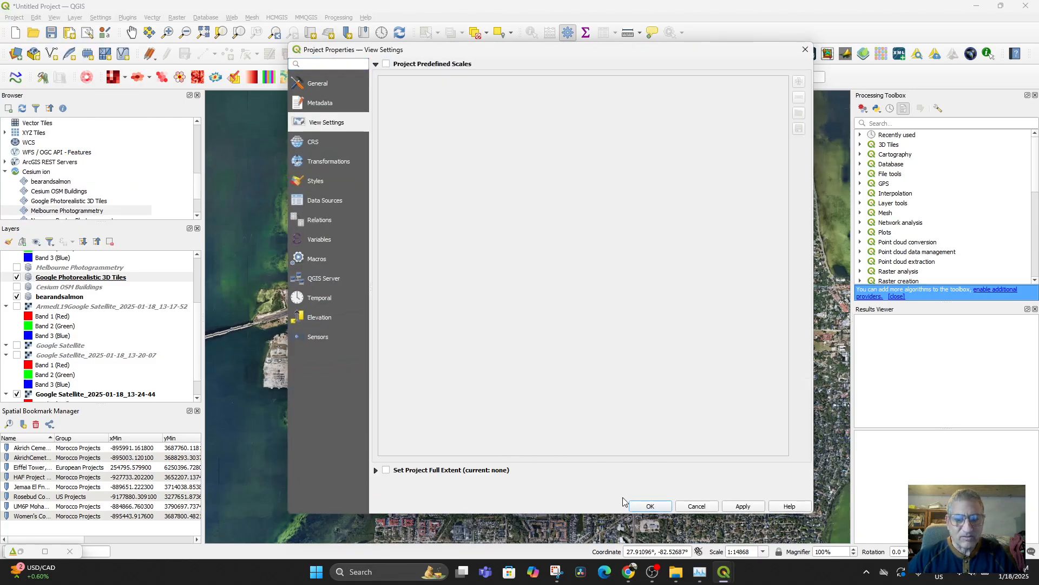
pyautogui.click(648, 506)
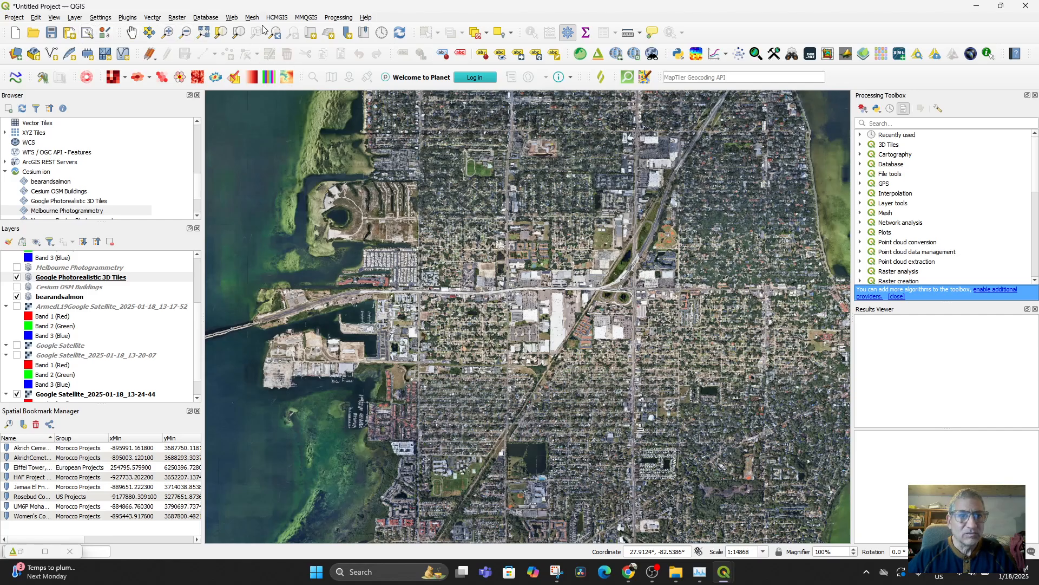
# Step: Open a new 3D map view with the project full extent disabled, widen its window to check the scene, and close it
pyautogui.click(330, 34)
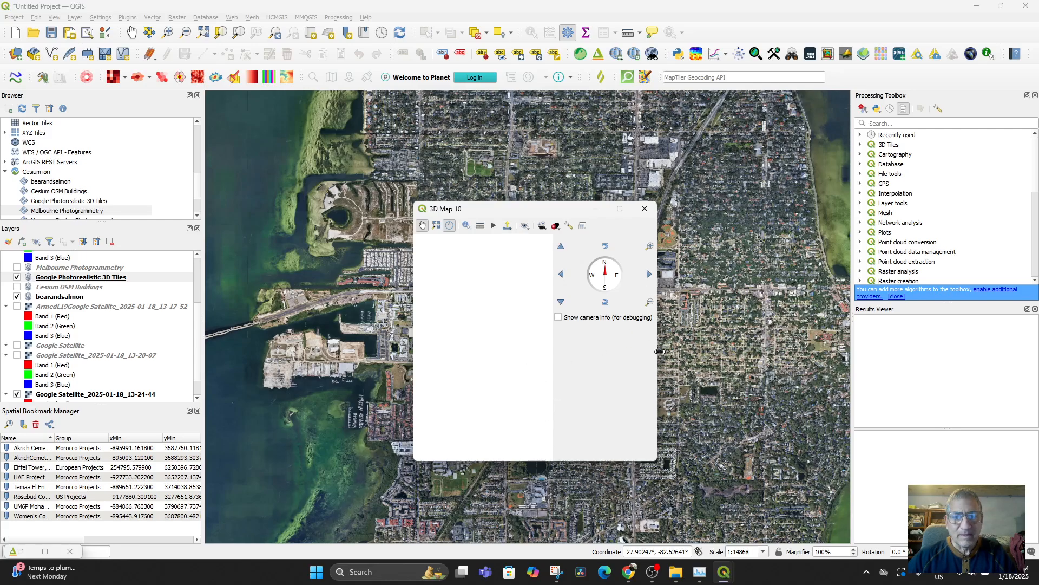
pyautogui.moveTo(660, 352); pyautogui.dragTo(835, 352)
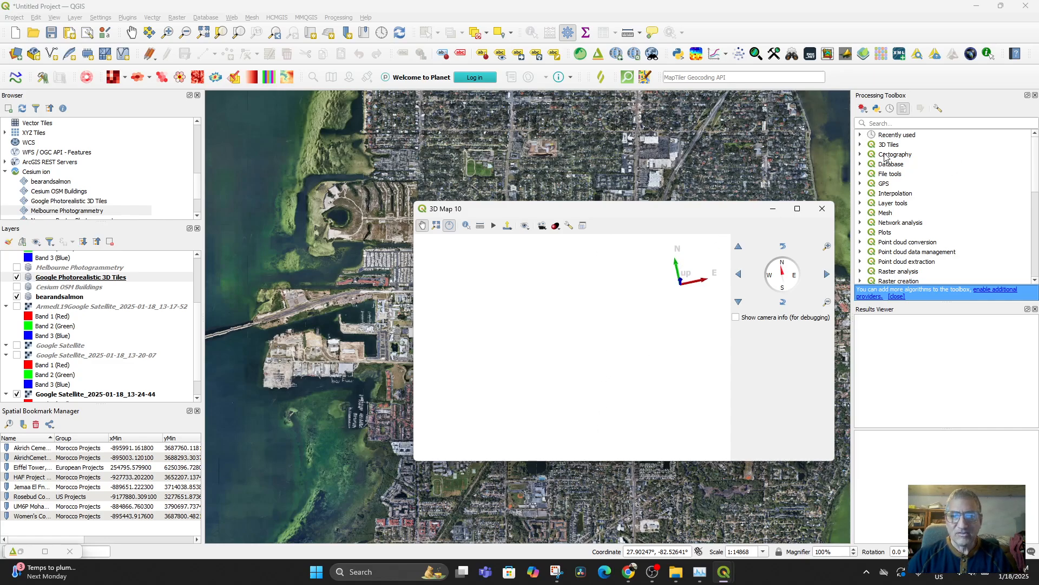
pyautogui.click(823, 208)
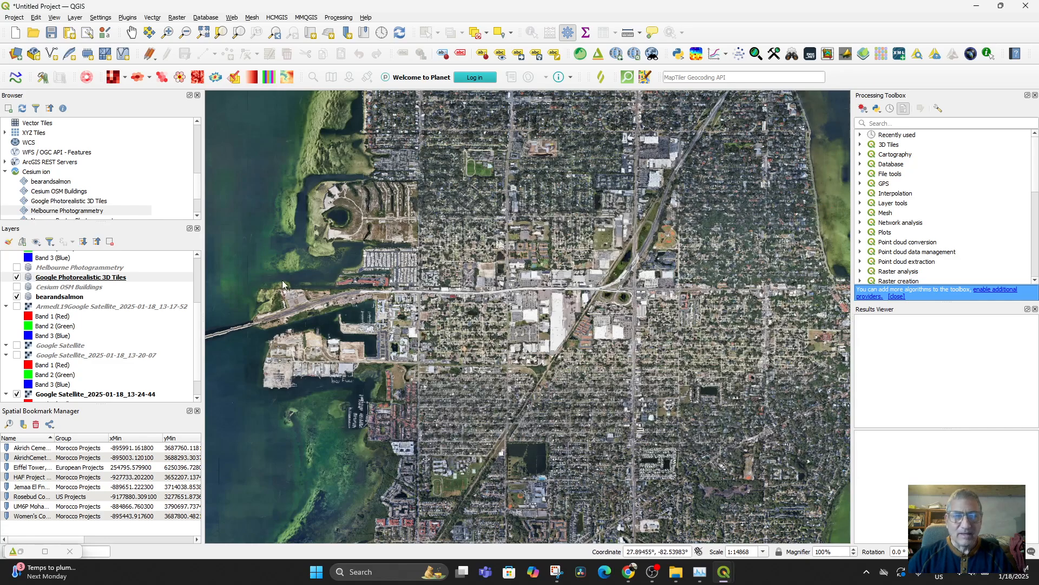
# Step: Open another 3D map view and review its configuration's Advanced, Camera & Skybox and Lights settings without changing anything
pyautogui.click(363, 35)
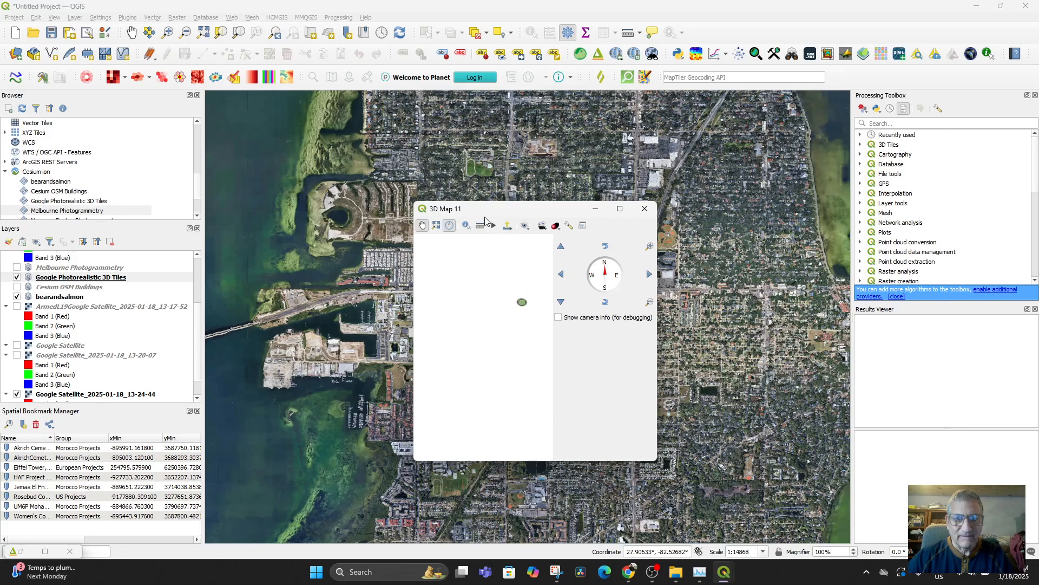
pyautogui.click(568, 226)
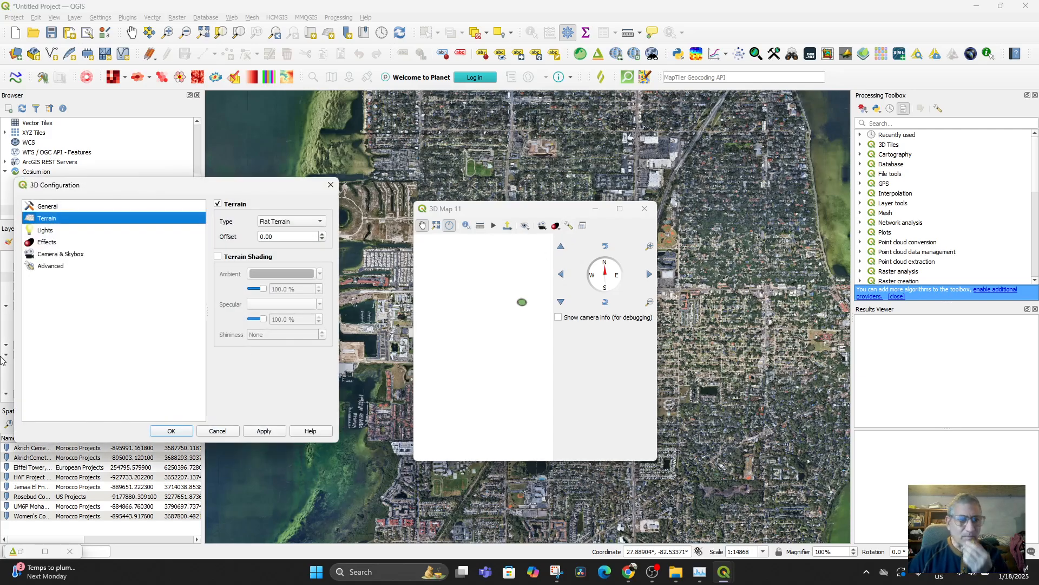
pyautogui.click(50, 267)
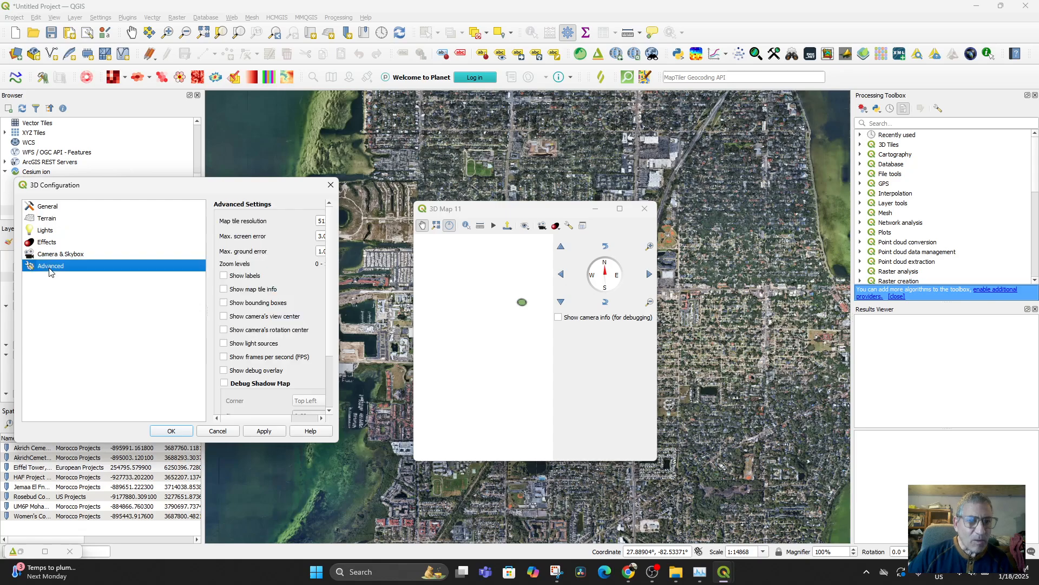
pyautogui.click(51, 255)
pyautogui.click(48, 232)
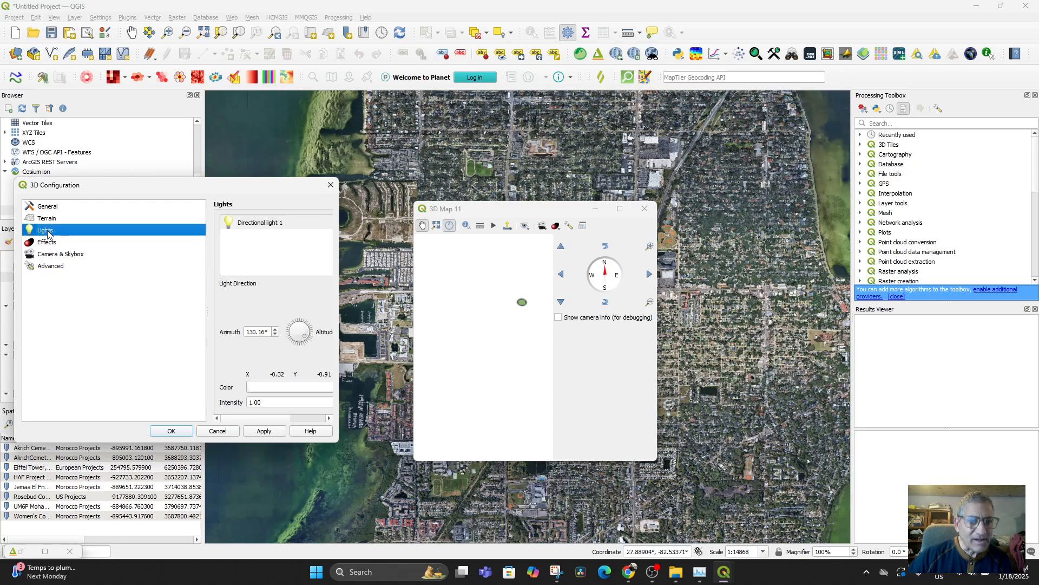
pyautogui.click(54, 267)
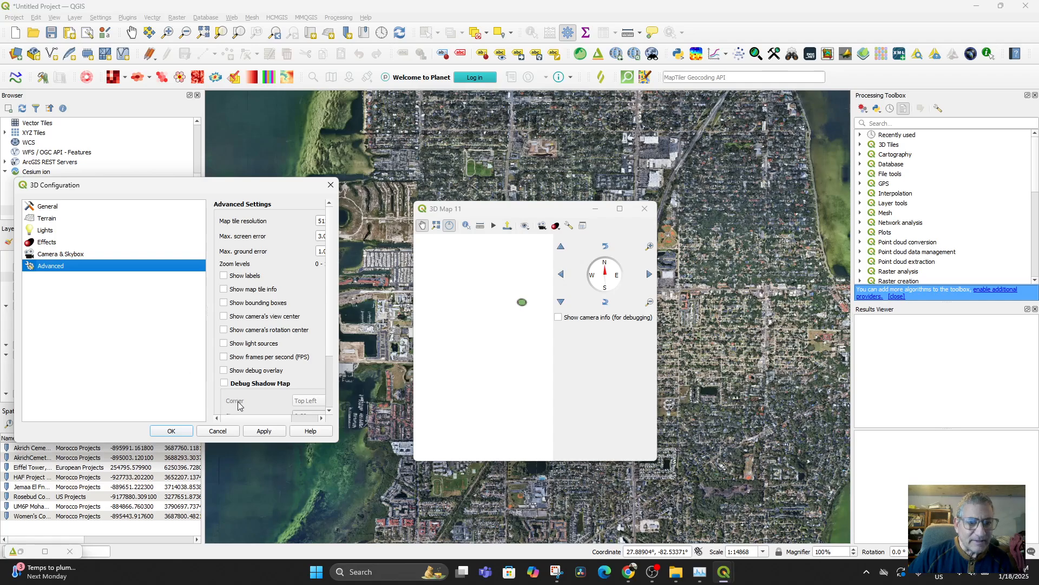
pyautogui.click(208, 432)
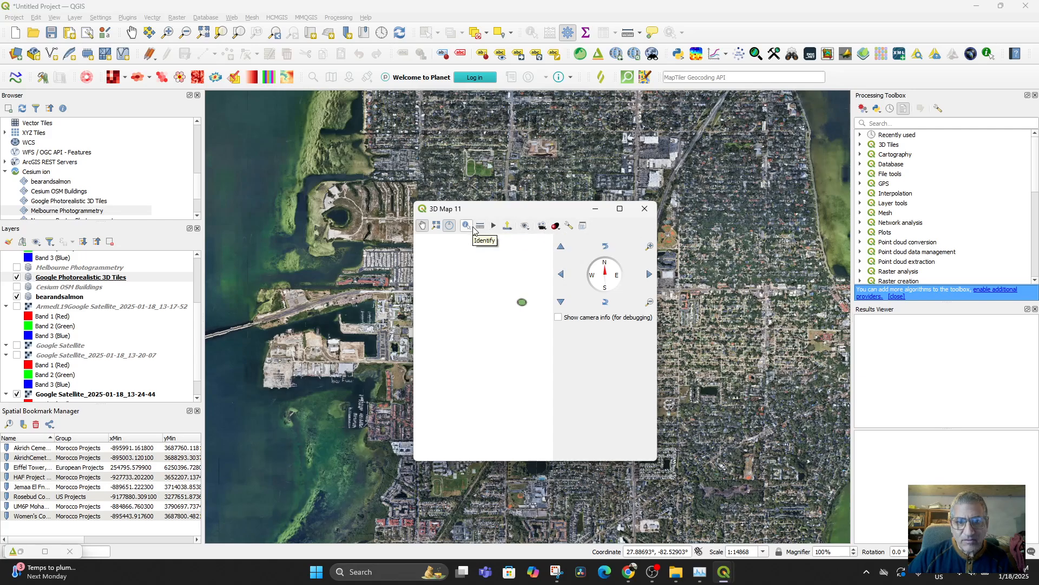
# Step: Review the 3D scene export options, including the scene name and output folder, without exporting, and close the 3D map view
pyautogui.click(507, 225)
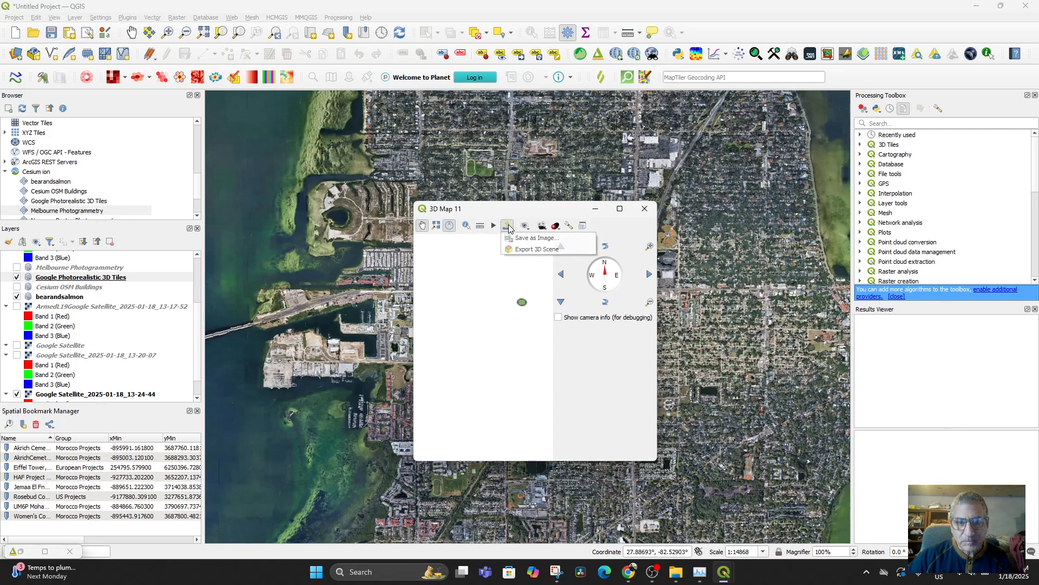
pyautogui.click(545, 249)
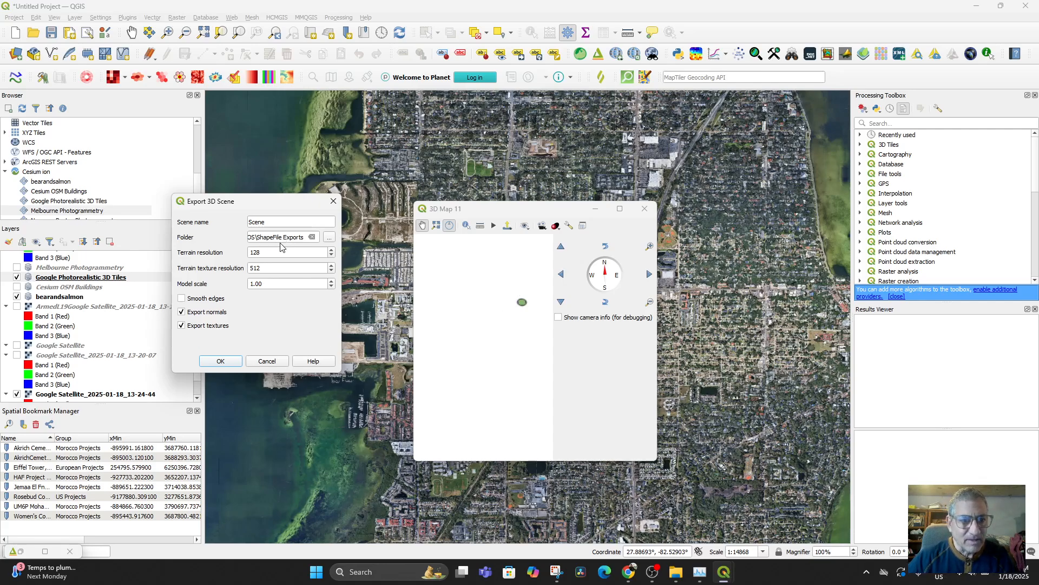
pyautogui.moveTo(291, 239); pyautogui.dragTo(247, 238)
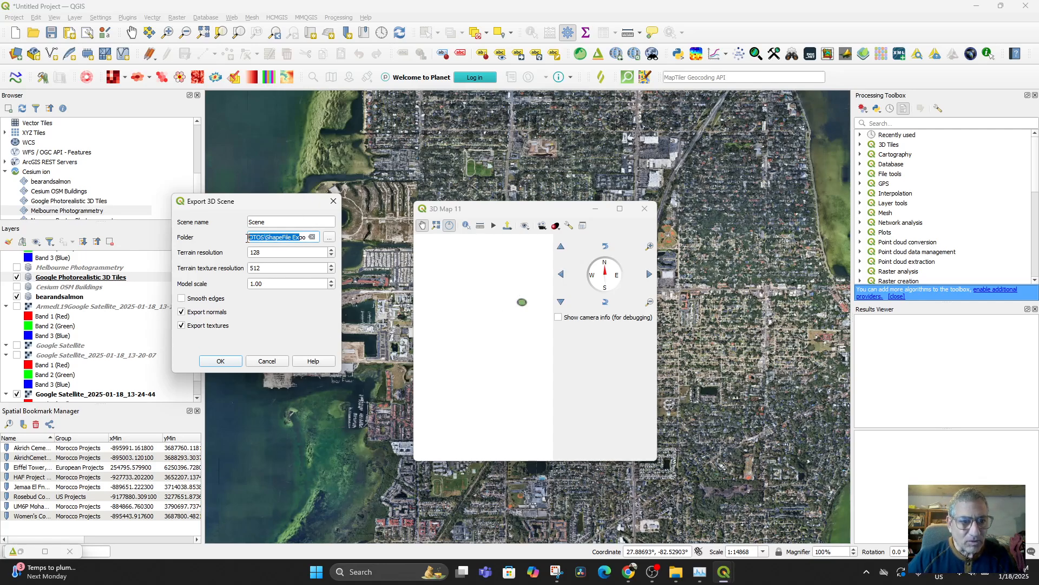
pyautogui.click(294, 220)
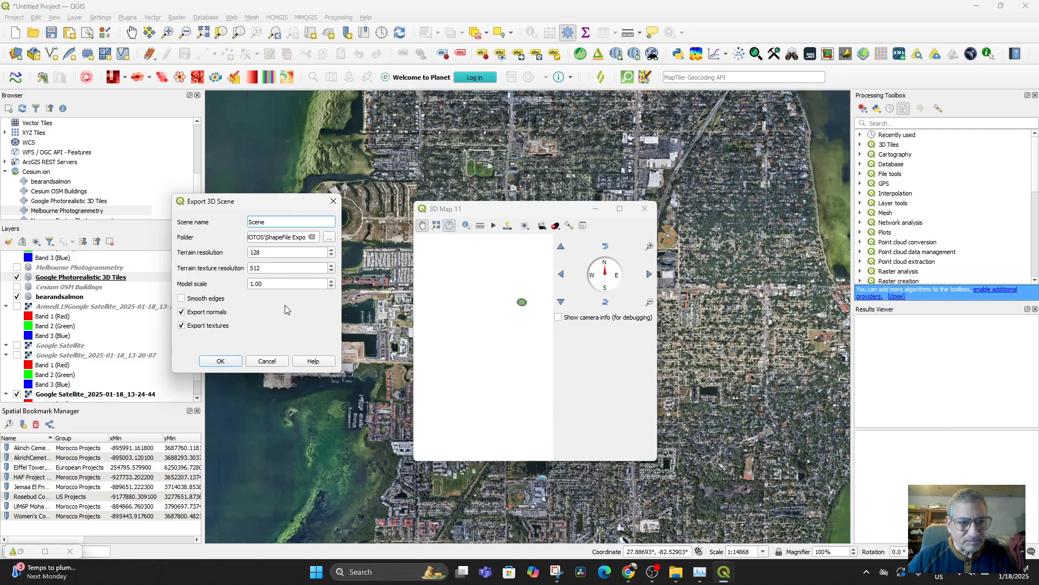
pyautogui.click(282, 365)
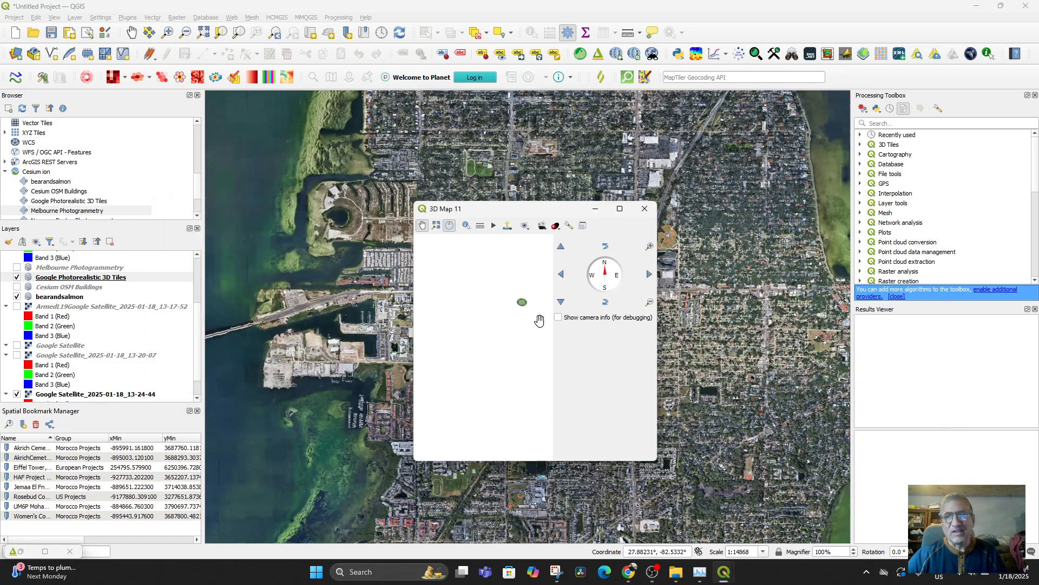
pyautogui.click(645, 208)
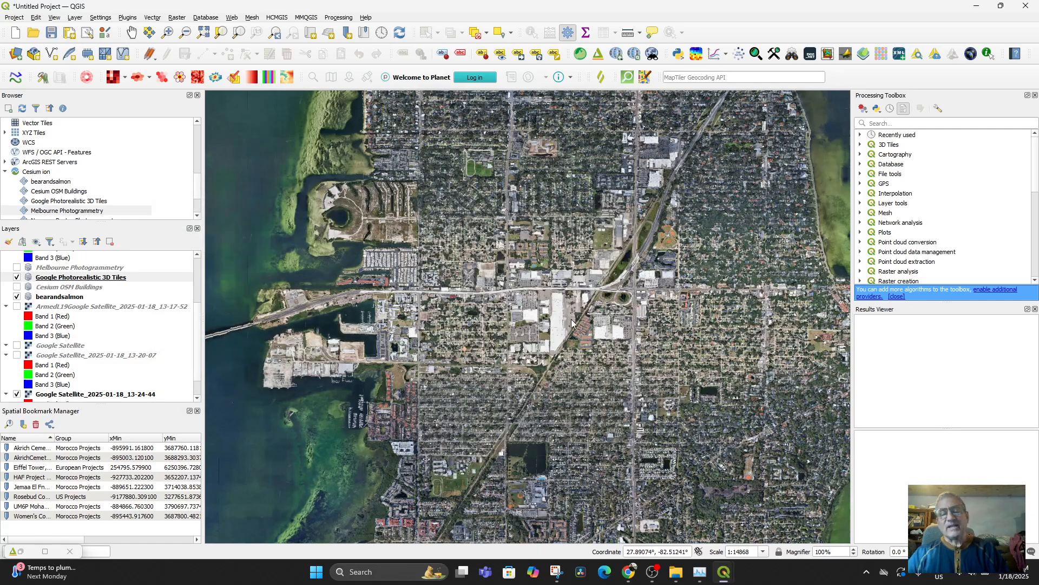
# Step: Hide the bearandsalmon layer on the map zoomed out to the wider Tampa area
pyautogui.scroll(-2, 540, 437)
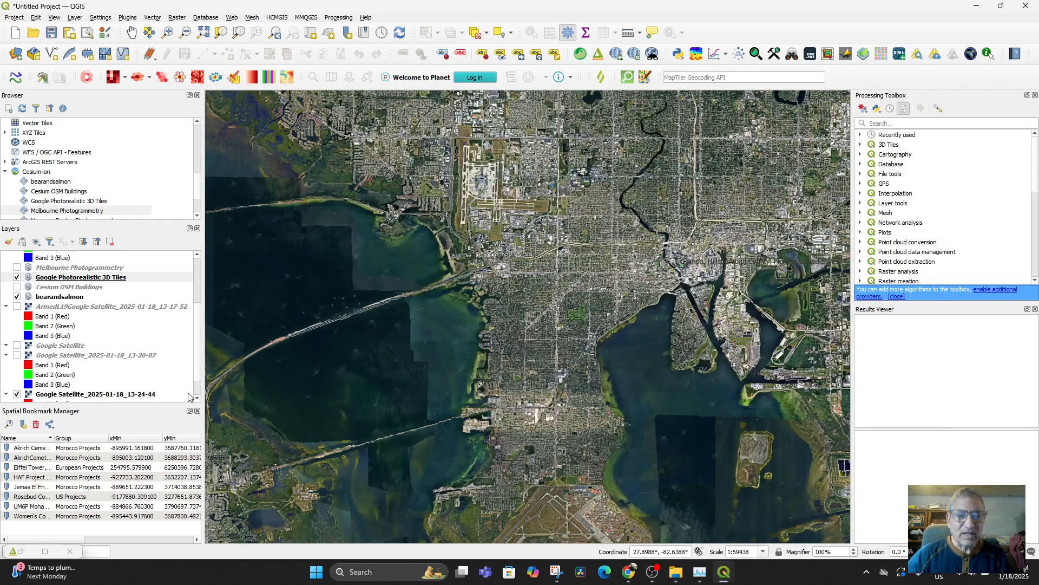
pyautogui.click(17, 296)
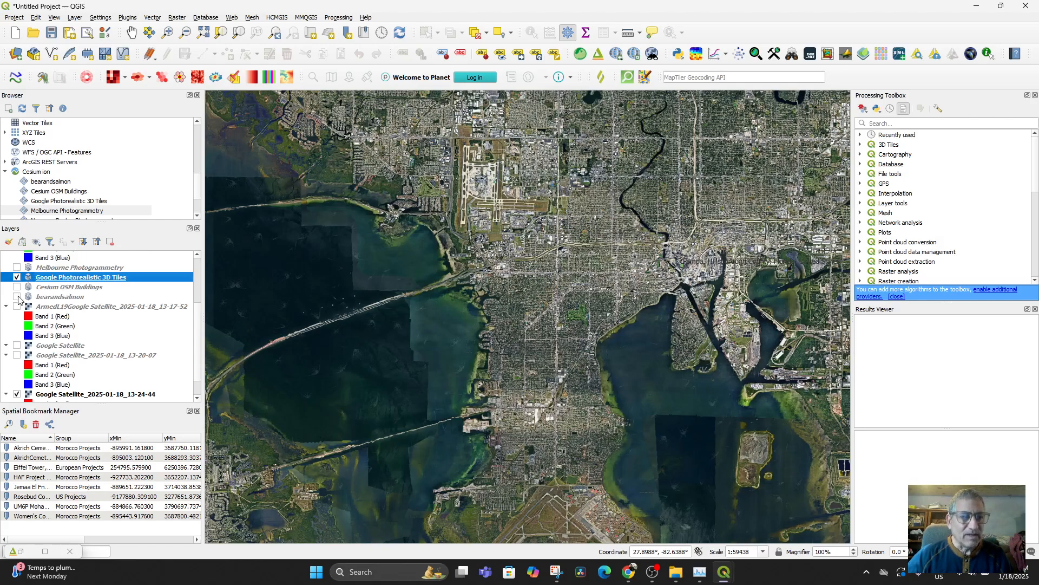